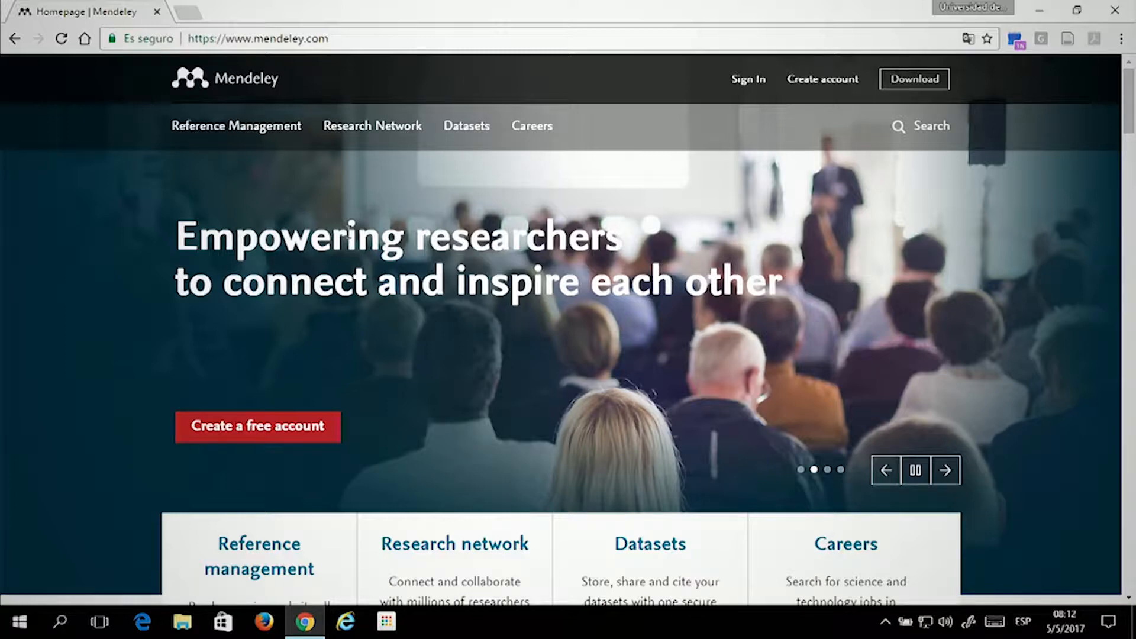
{"action": "left_click", "coordinate": [329, 38]}
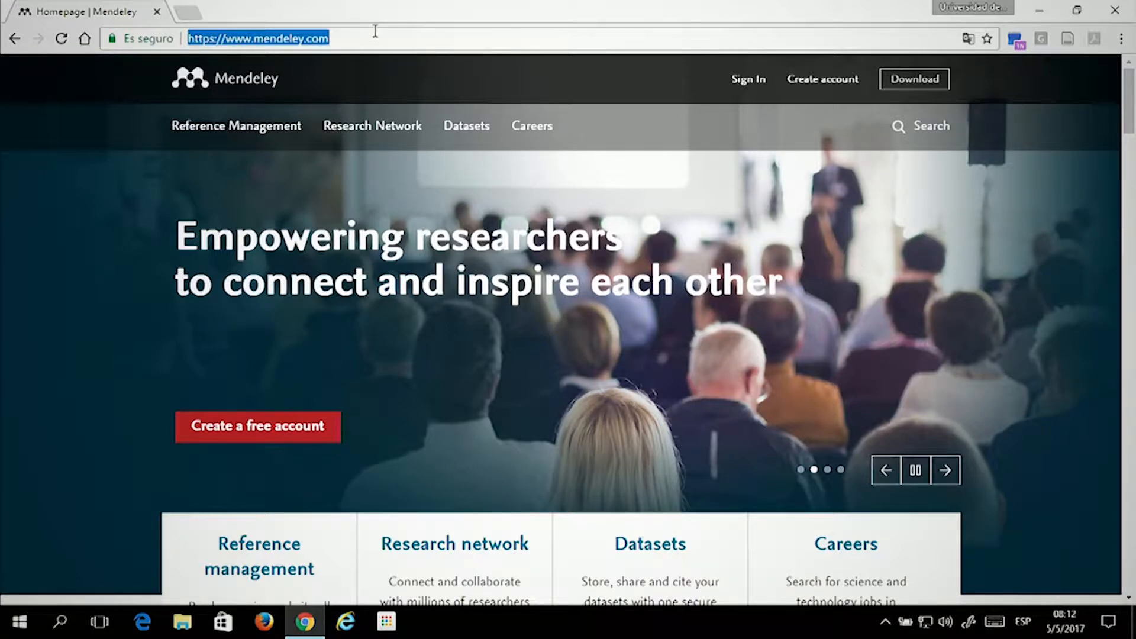
{"action": "left_click", "coordinate": [231, 193]}
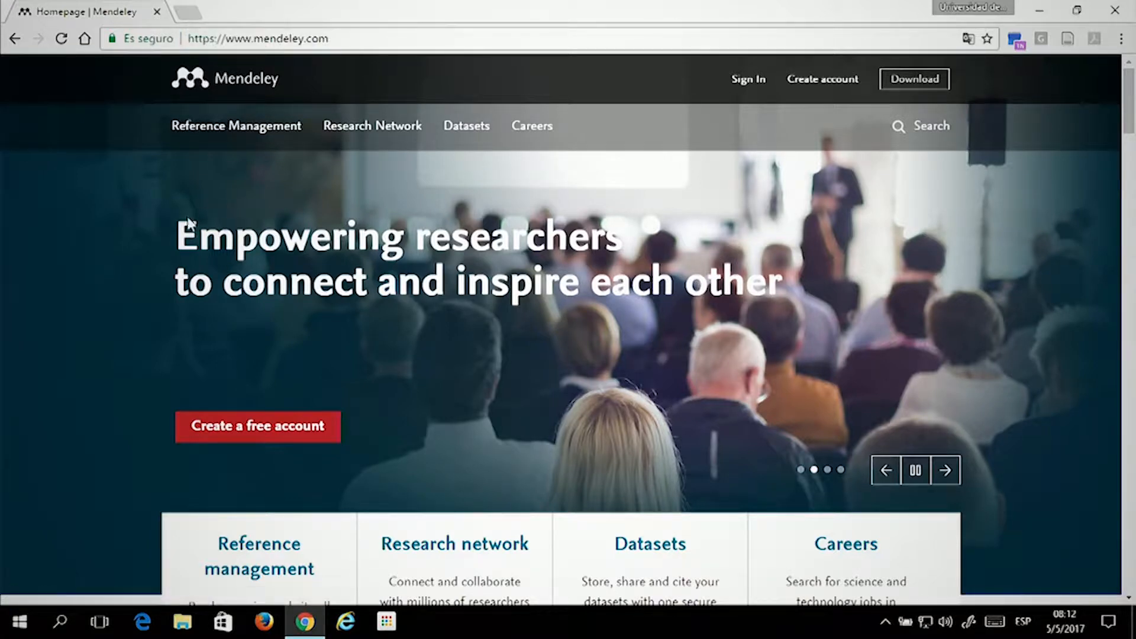
{"action": "scroll", "coordinate": [123, 196], "scroll_direction": "down", "scroll_amount": 1}
{"action": "scroll", "coordinate": [125, 200], "scroll_direction": "down", "scroll_amount": 2}
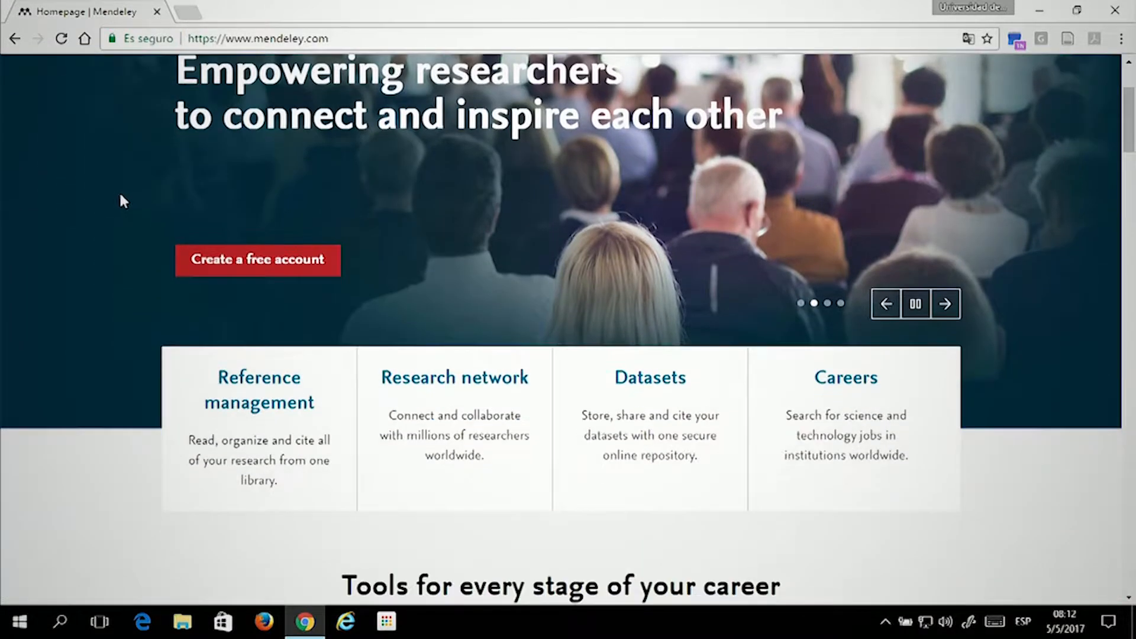
{"action": "left_click", "coordinate": [303, 261]}
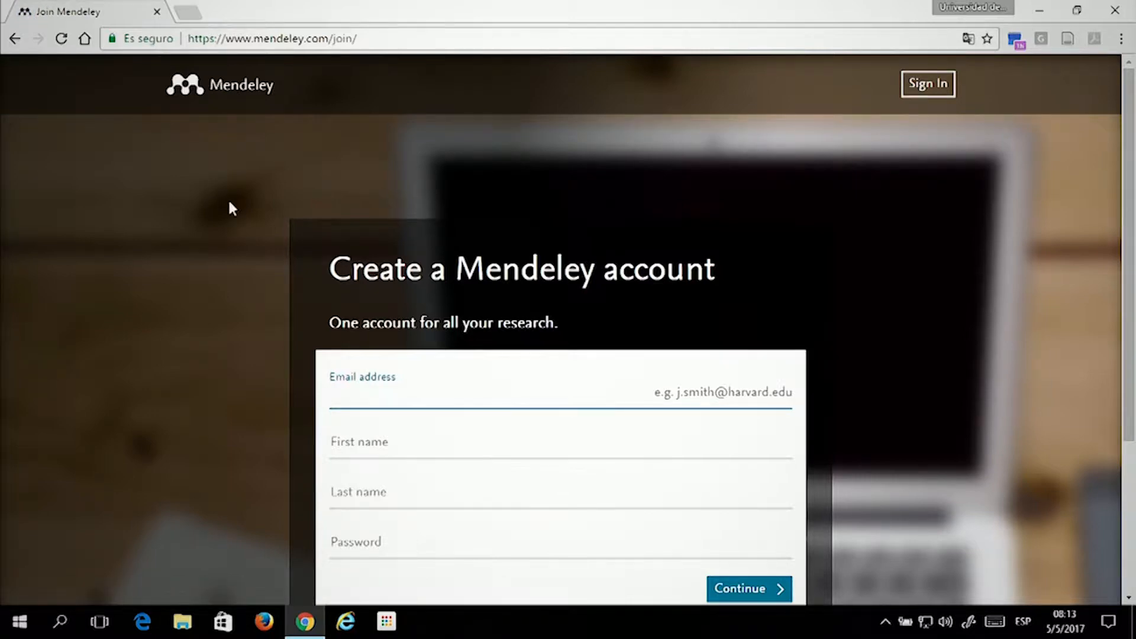
{"action": "scroll", "coordinate": [228, 198], "scroll_direction": "down", "scroll_amount": 3}
{"action": "scroll", "coordinate": [236, 213], "scroll_direction": "up", "scroll_amount": 1}
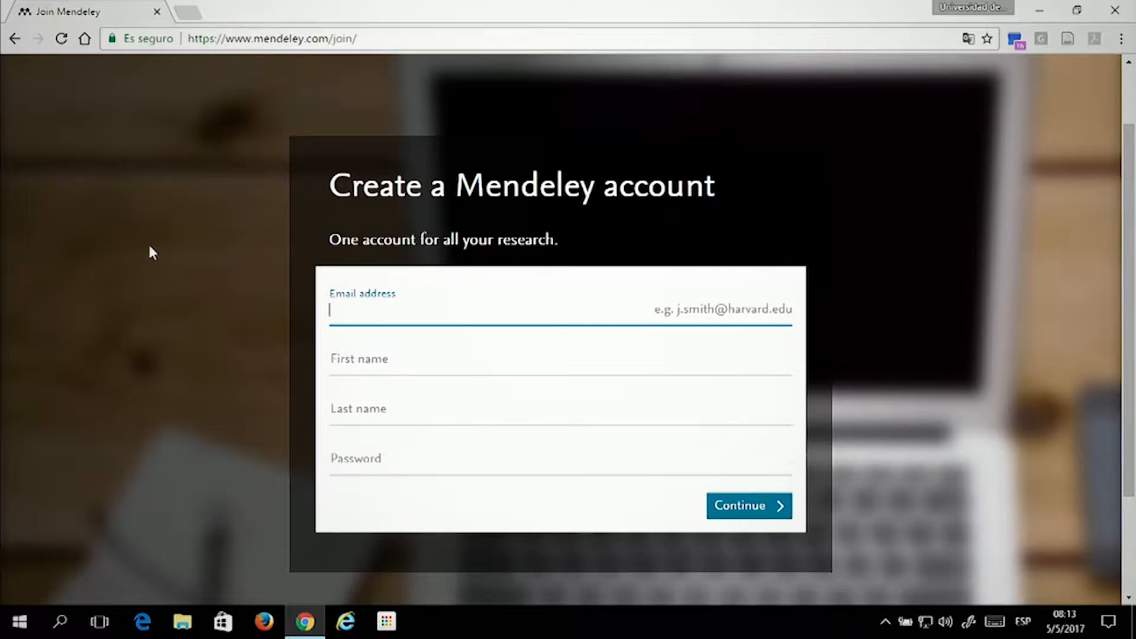
{"action": "left_click", "coordinate": [14, 38]}
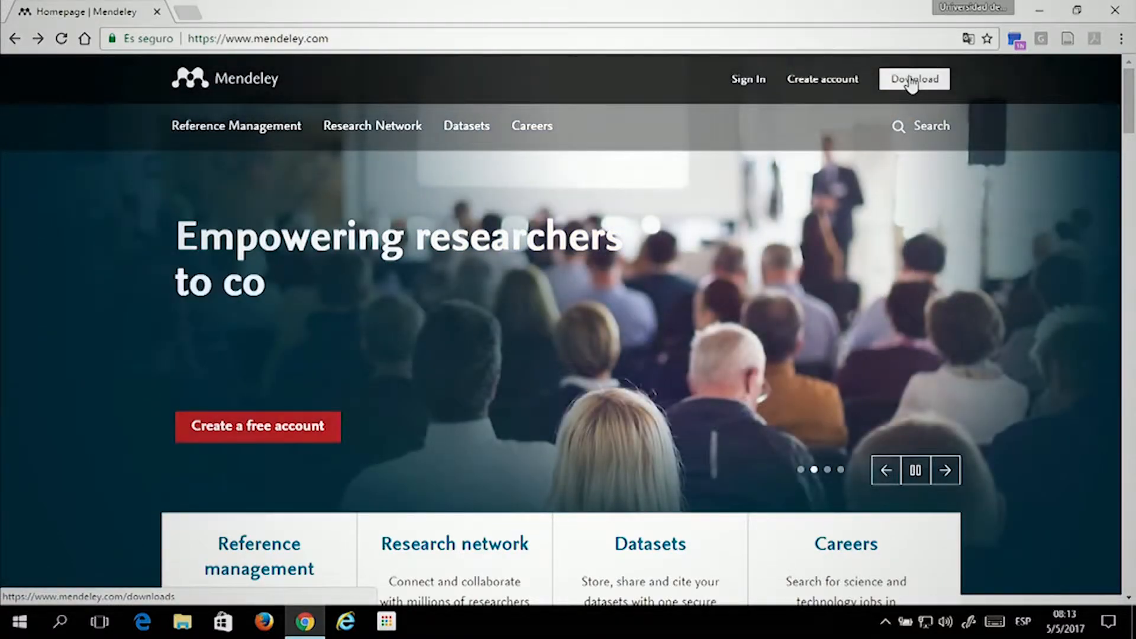
Start the Mendeley Desktop for Windows download from the site's Download page, then open the download's options
{"action": "left_click", "coordinate": [913, 79]}
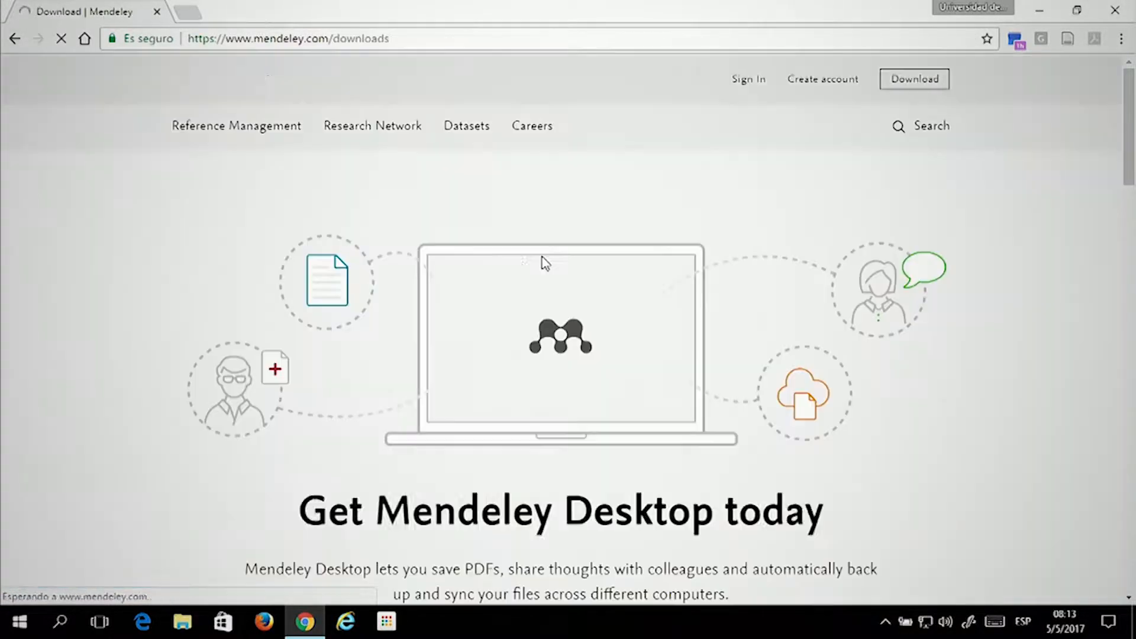
{"action": "scroll", "coordinate": [581, 264], "scroll_direction": "down", "scroll_amount": 4}
{"action": "scroll", "coordinate": [583, 257], "scroll_direction": "up", "scroll_amount": 4}
{"action": "scroll", "coordinate": [583, 261], "scroll_direction": "down", "scroll_amount": 3}
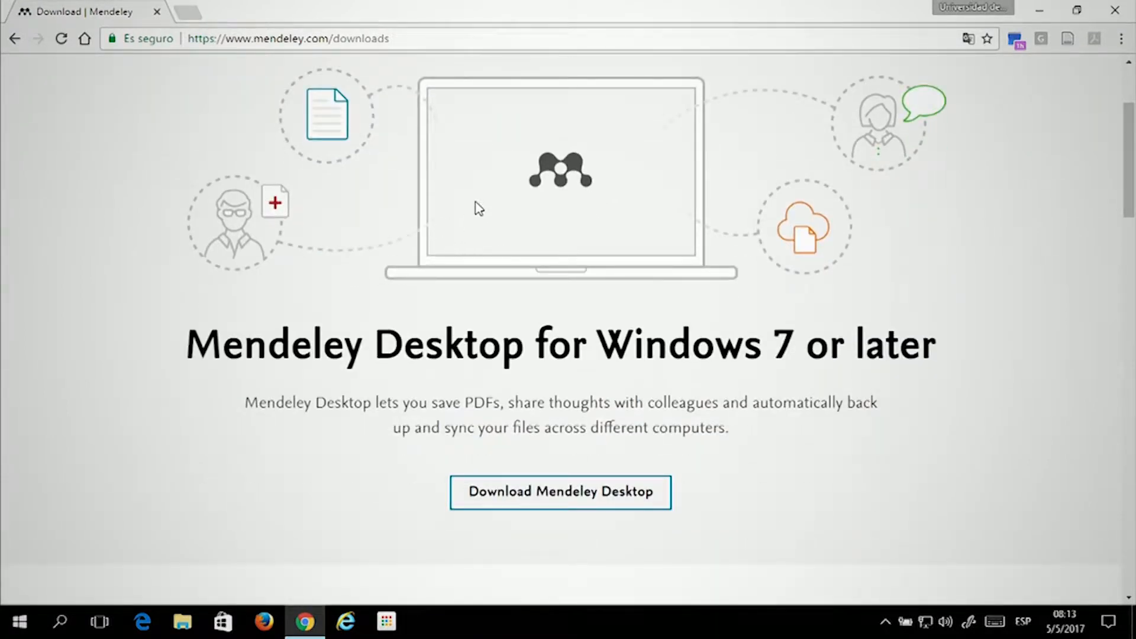
{"action": "scroll", "coordinate": [556, 325], "scroll_direction": "down", "scroll_amount": 2}
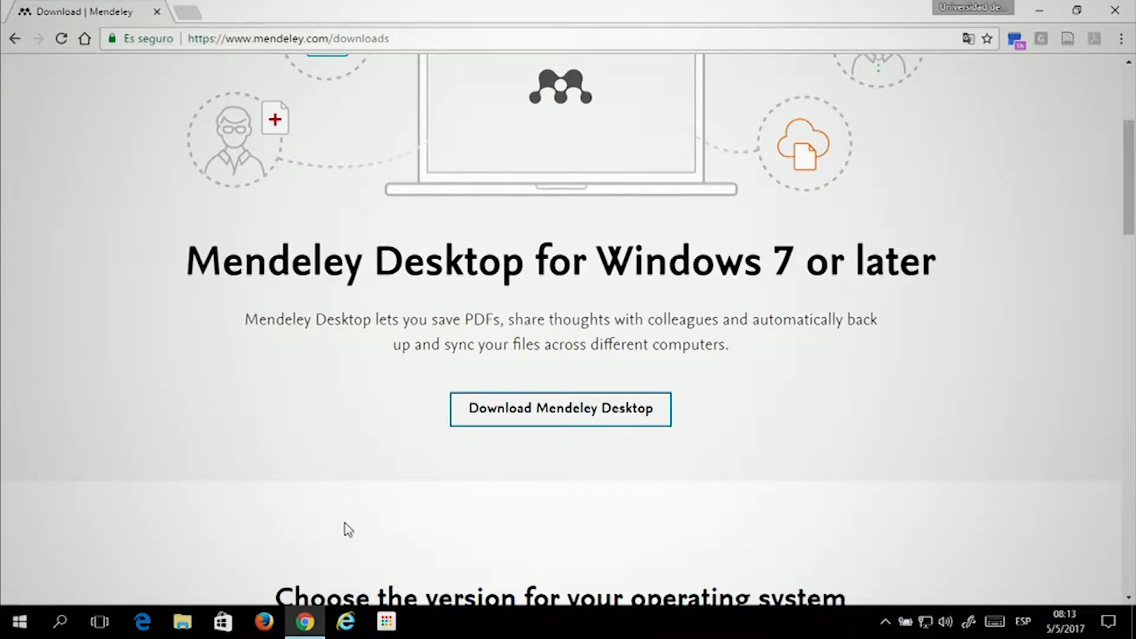
{"action": "scroll", "coordinate": [315, 360], "scroll_direction": "down", "scroll_amount": 1}
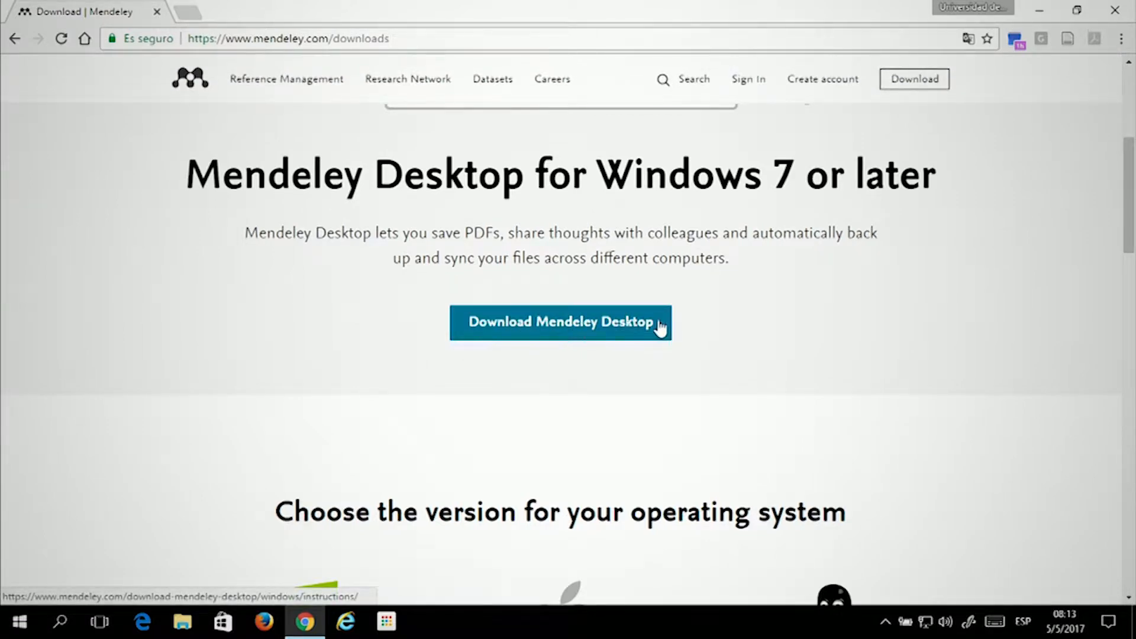
{"action": "left_click", "coordinate": [577, 321]}
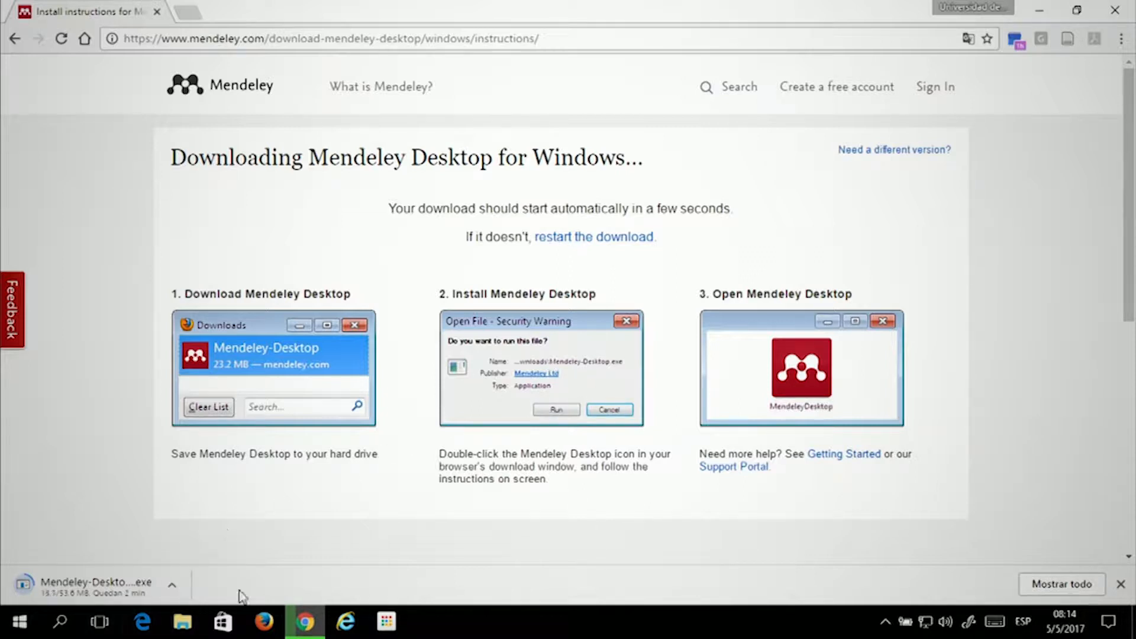
{"action": "left_click", "coordinate": [171, 585]}
Cancel the browser download and run Mendeley-Desktop-1.17.9-win32 from the Descargas folder instead
{"action": "left_click", "coordinate": [229, 561]}
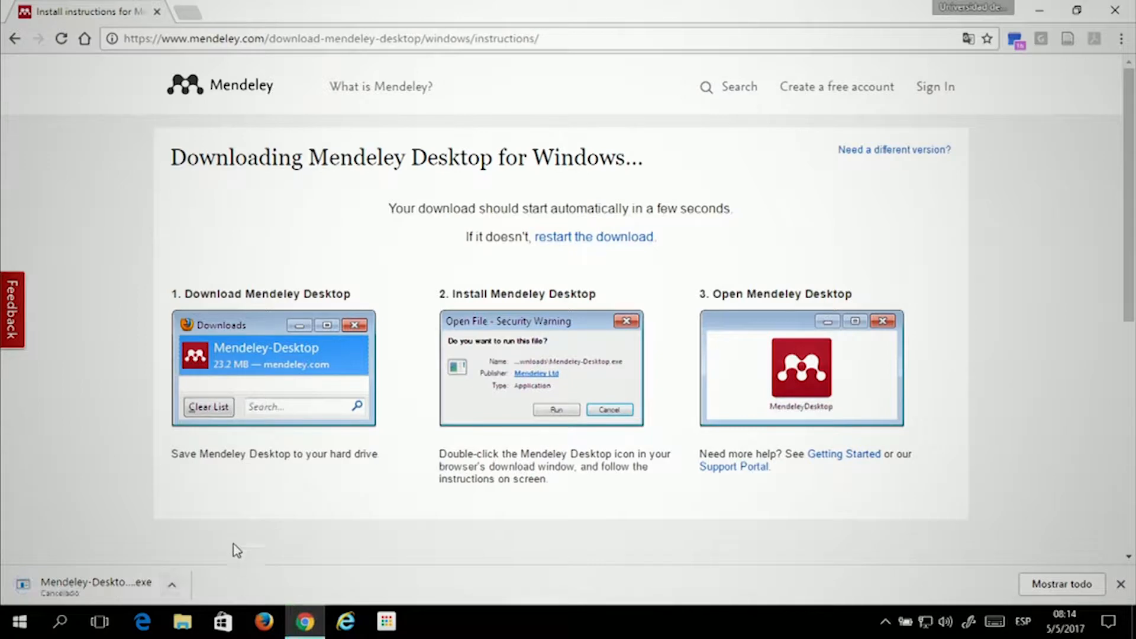
{"action": "left_click", "coordinate": [184, 623]}
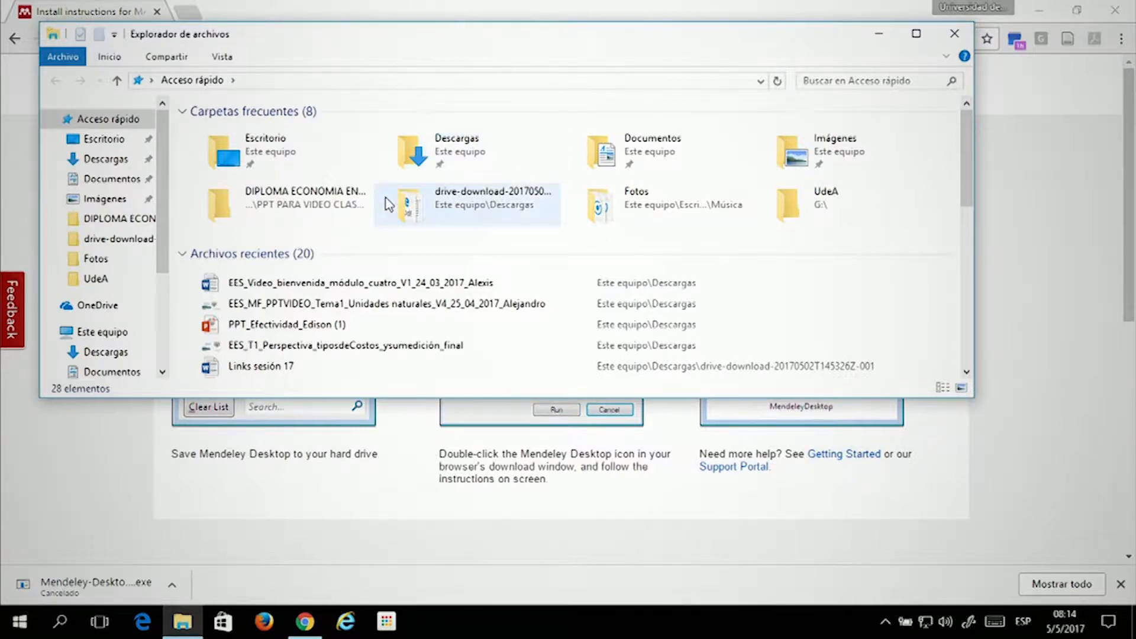
{"action": "double_click", "coordinate": [445, 154]}
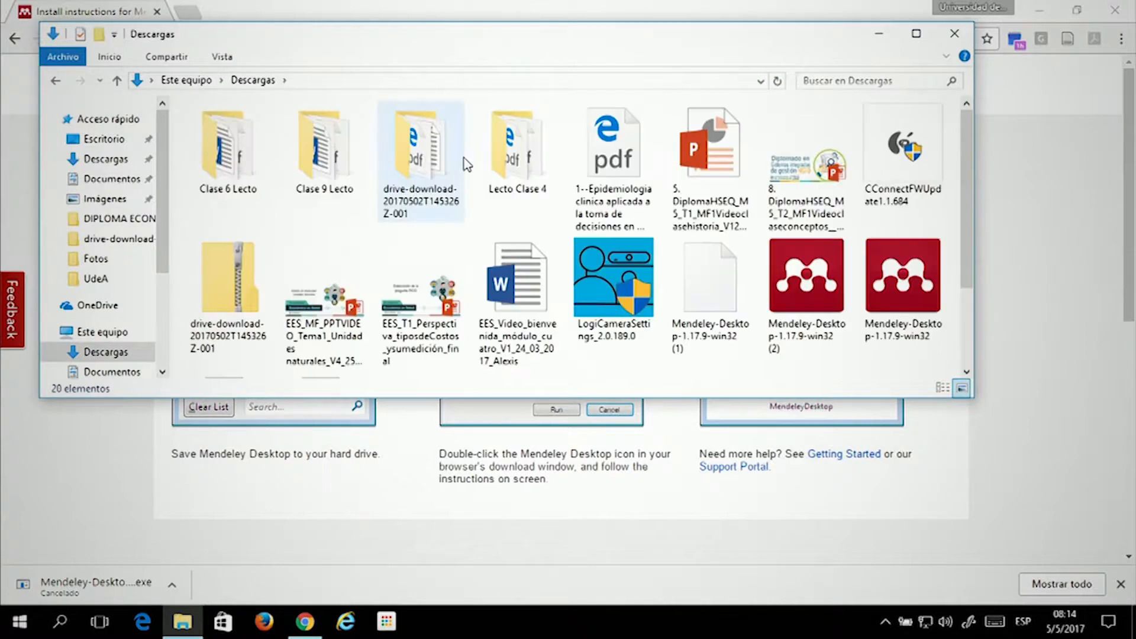
{"action": "left_click", "coordinate": [904, 303]}
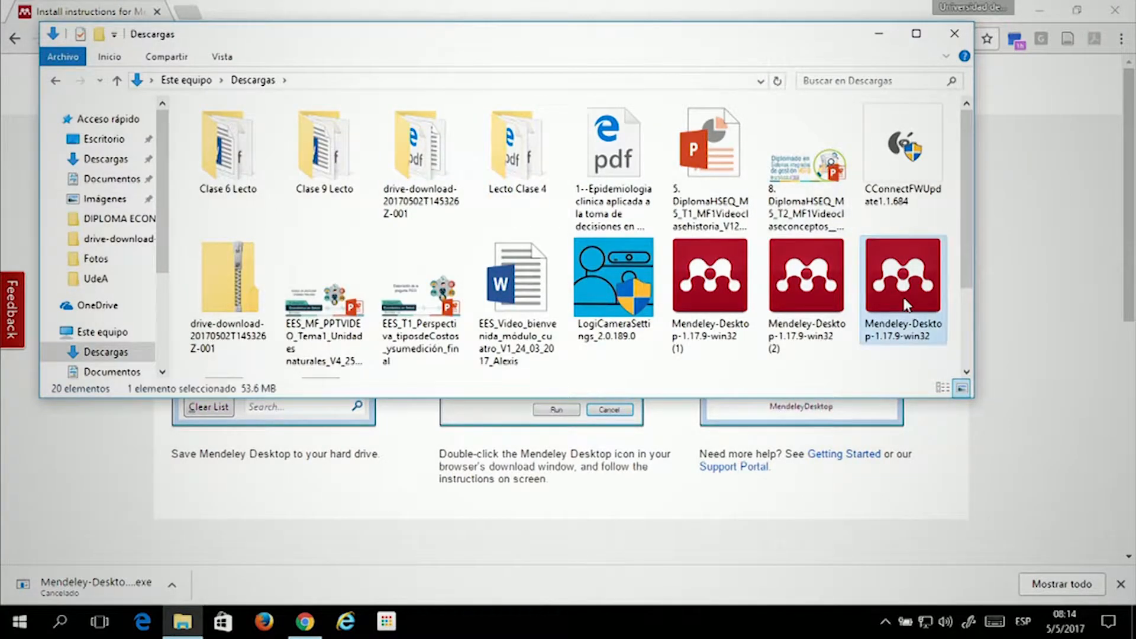
{"action": "double_click", "coordinate": [897, 271]}
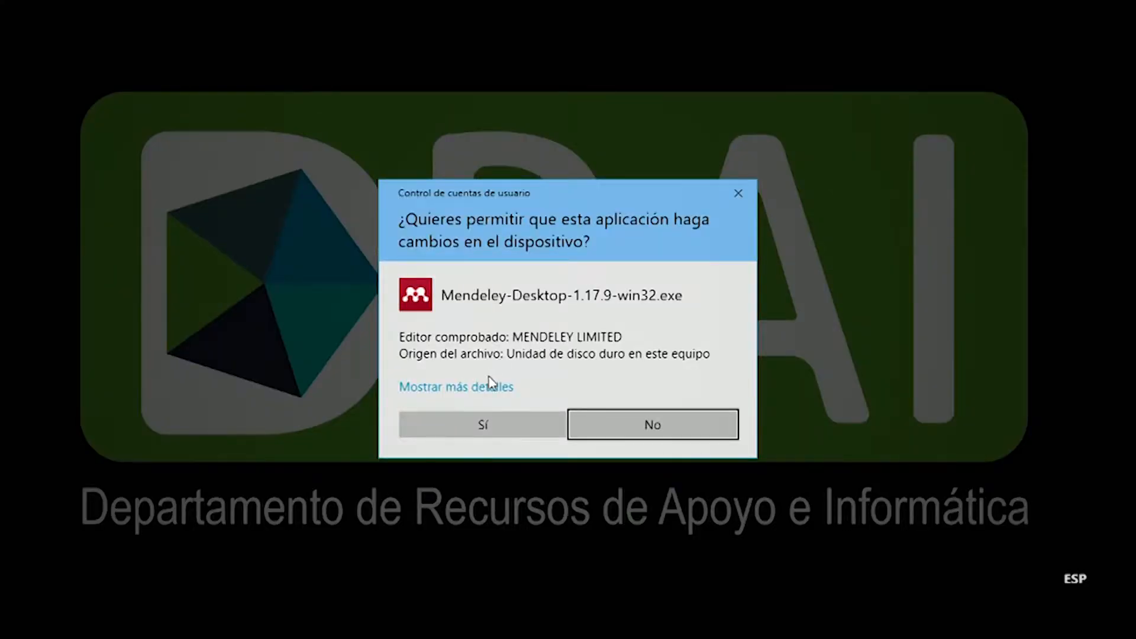
Grant the installer permission with Sí, then close the setup wizard and confirm quitting
{"action": "left_click", "coordinate": [483, 424]}
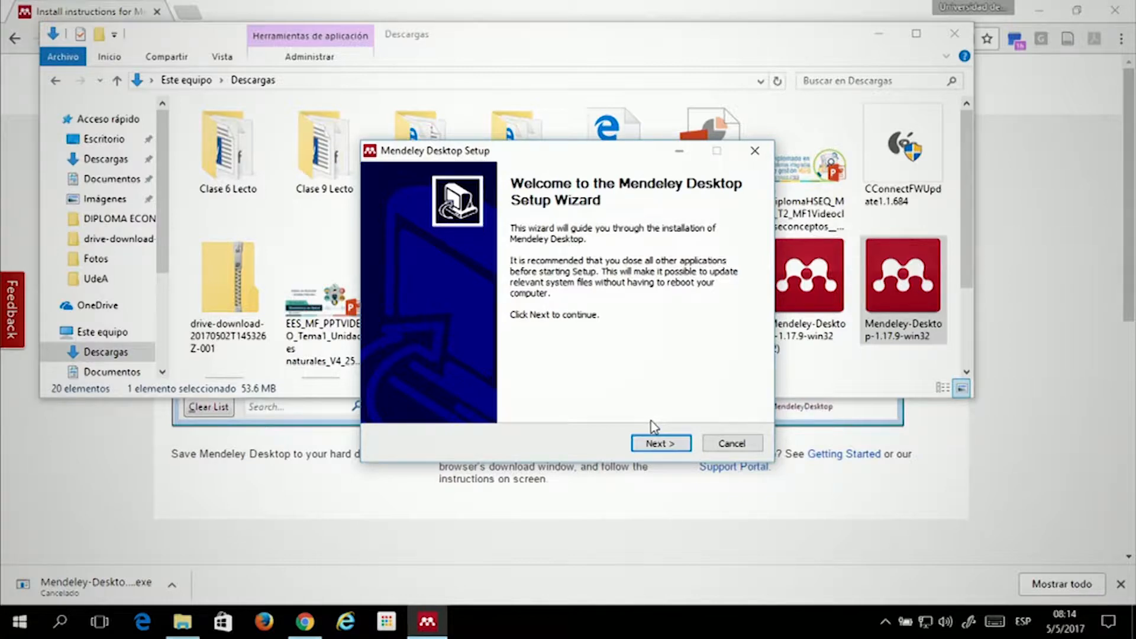
{"action": "left_click", "coordinate": [756, 152]}
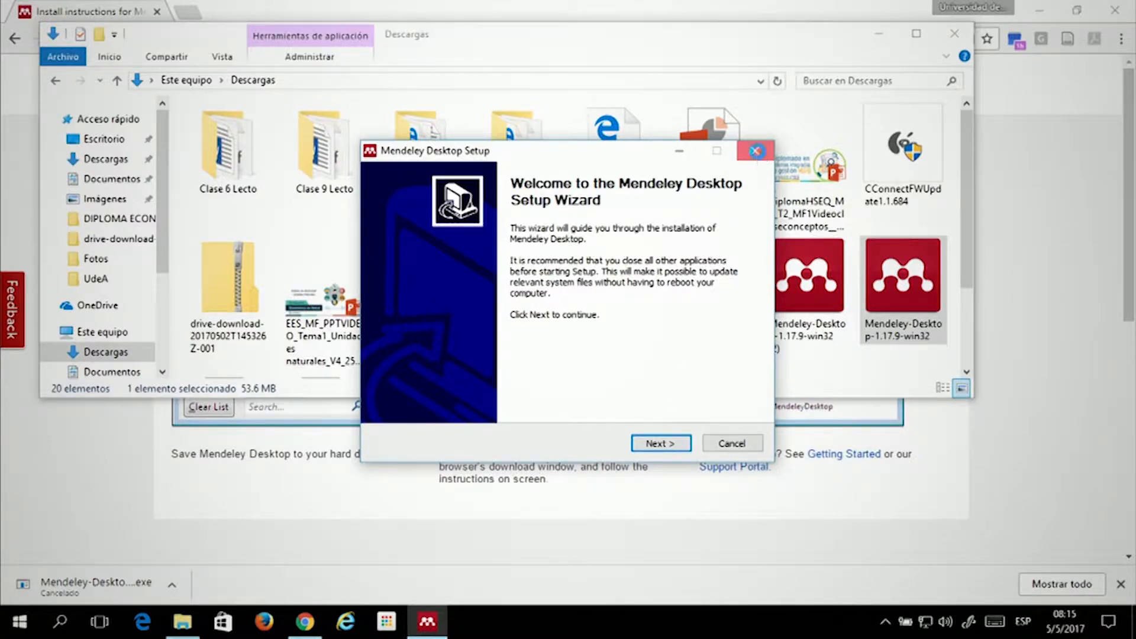
{"action": "left_click", "coordinate": [616, 366]}
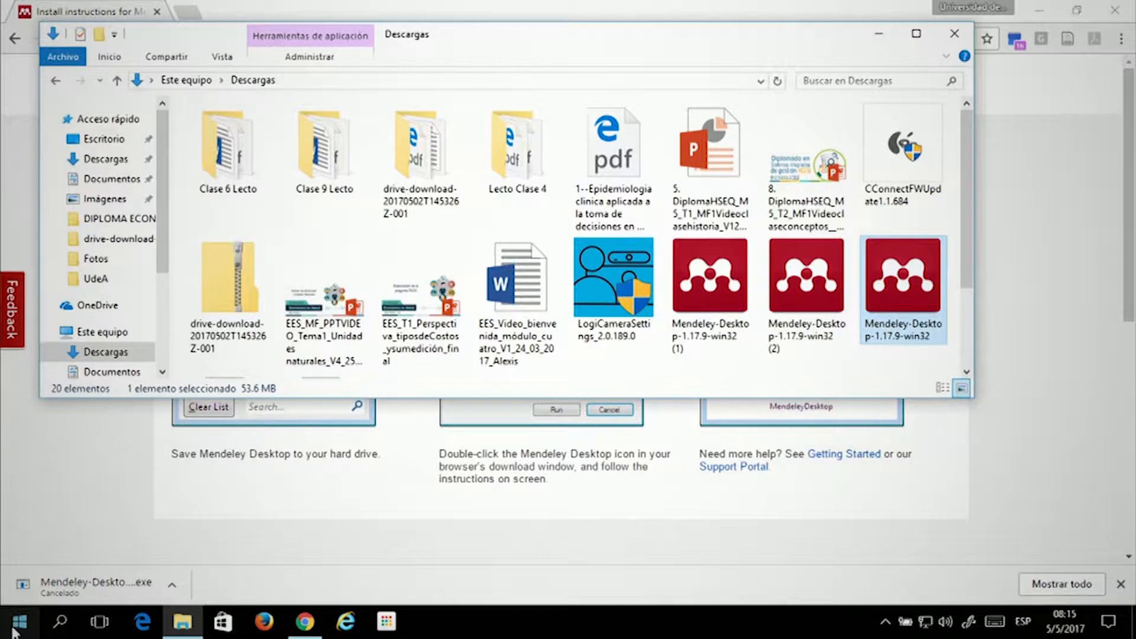
Launch Mendeley Desktop from the app list and enter the account e-mail and password
{"action": "left_click", "coordinate": [15, 627]}
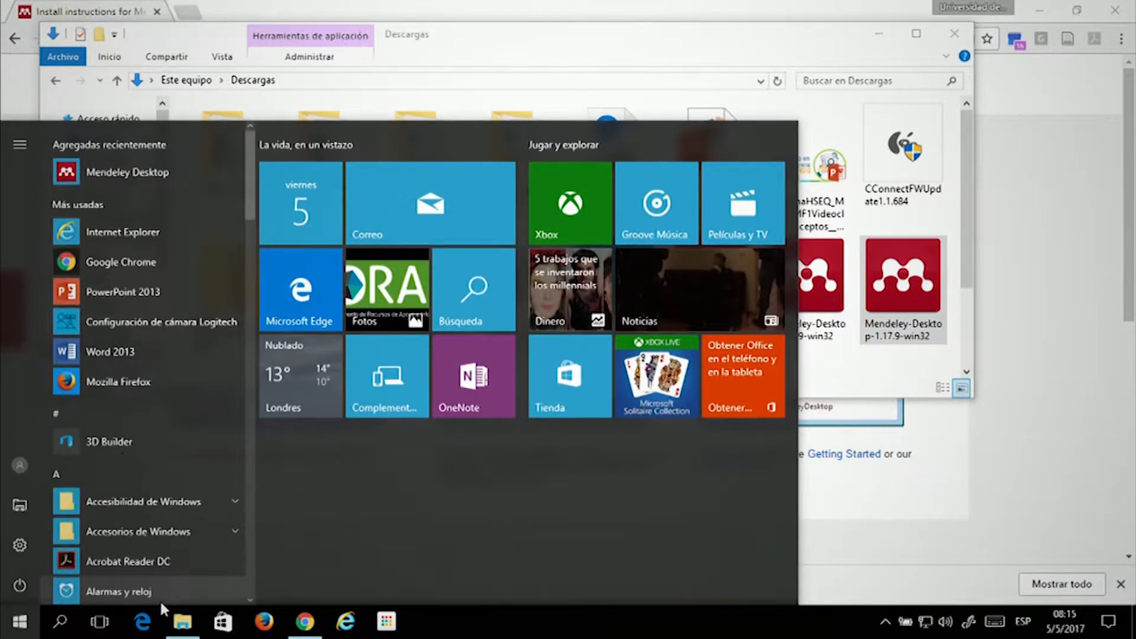
{"action": "left_click", "coordinate": [156, 169]}
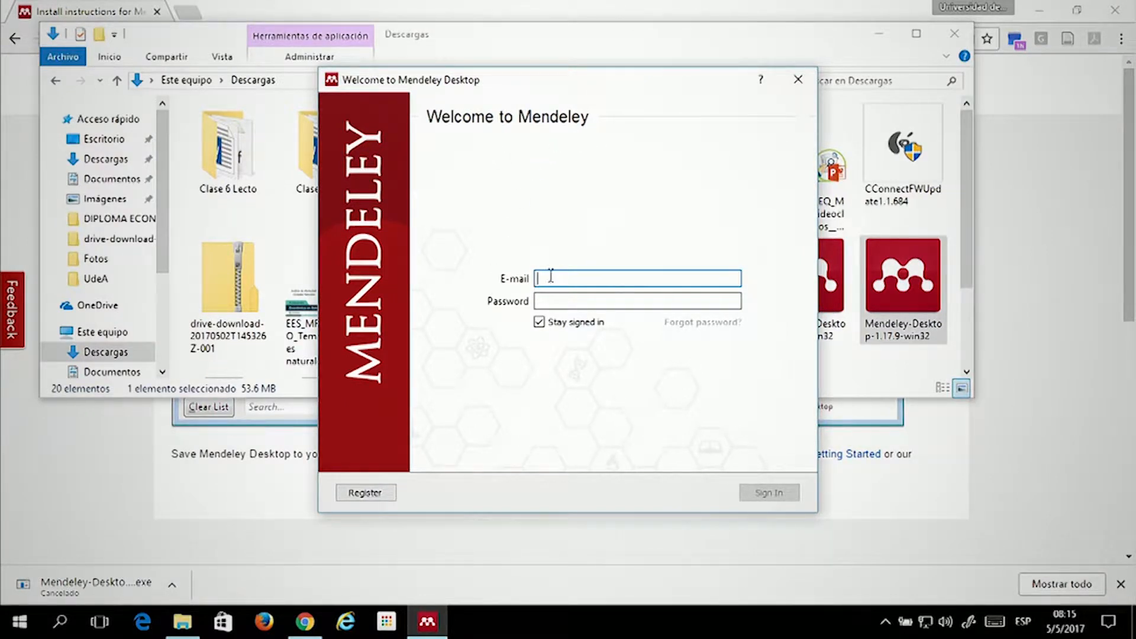
{"action": "left_click", "coordinate": [587, 299]}
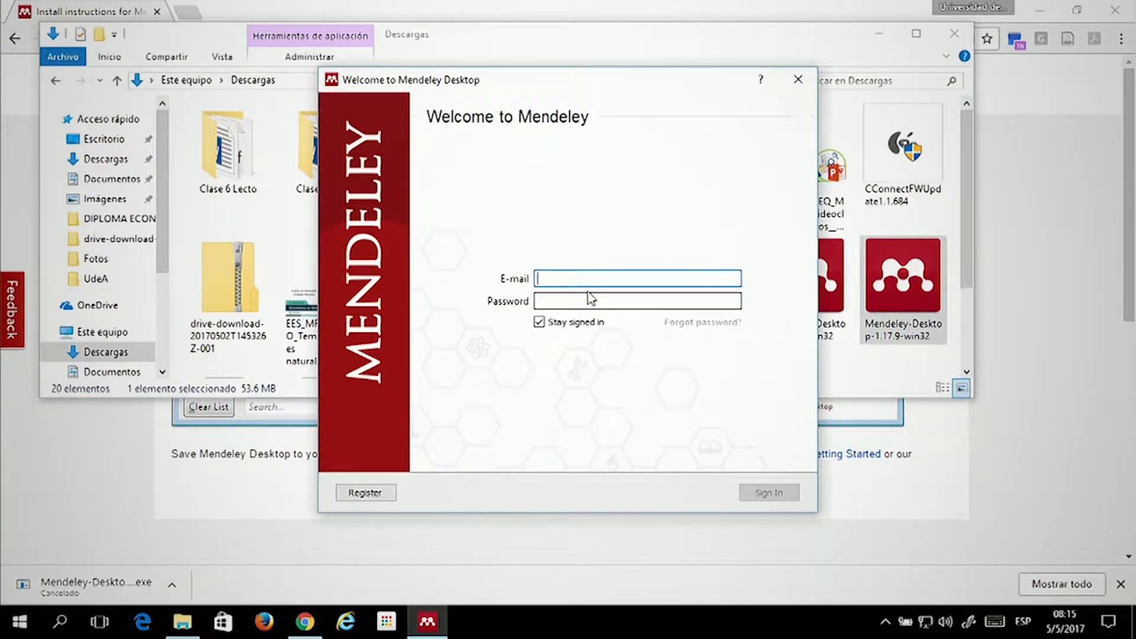
{"action": "left_click", "coordinate": [566, 279]}
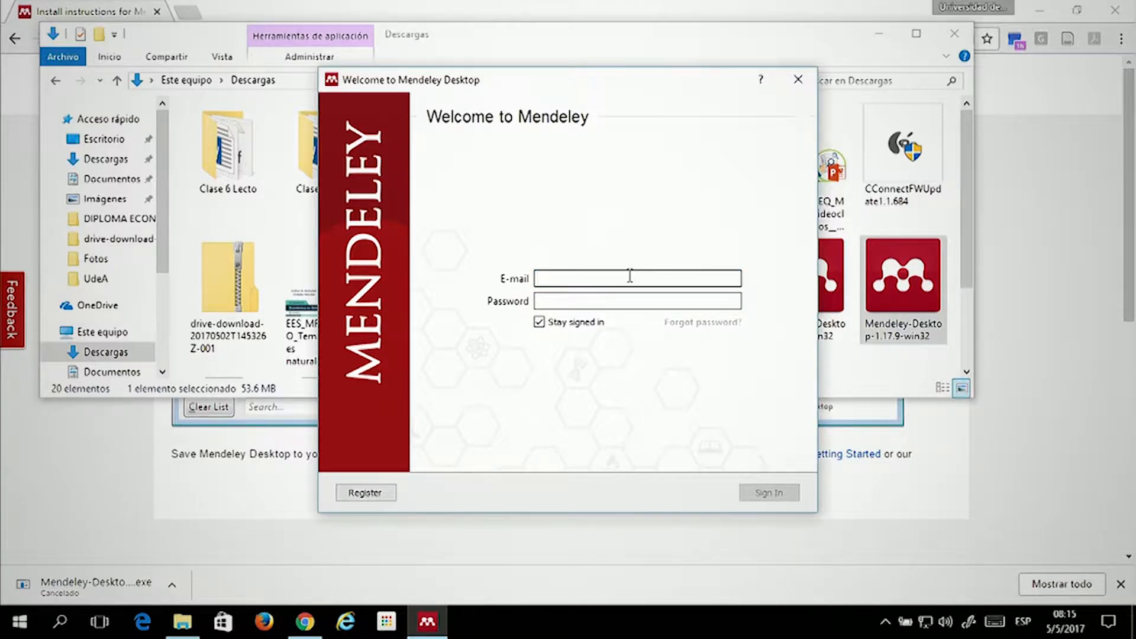
{"action": "key", "text": "Tab"}
{"action": "type", "text": "***"}
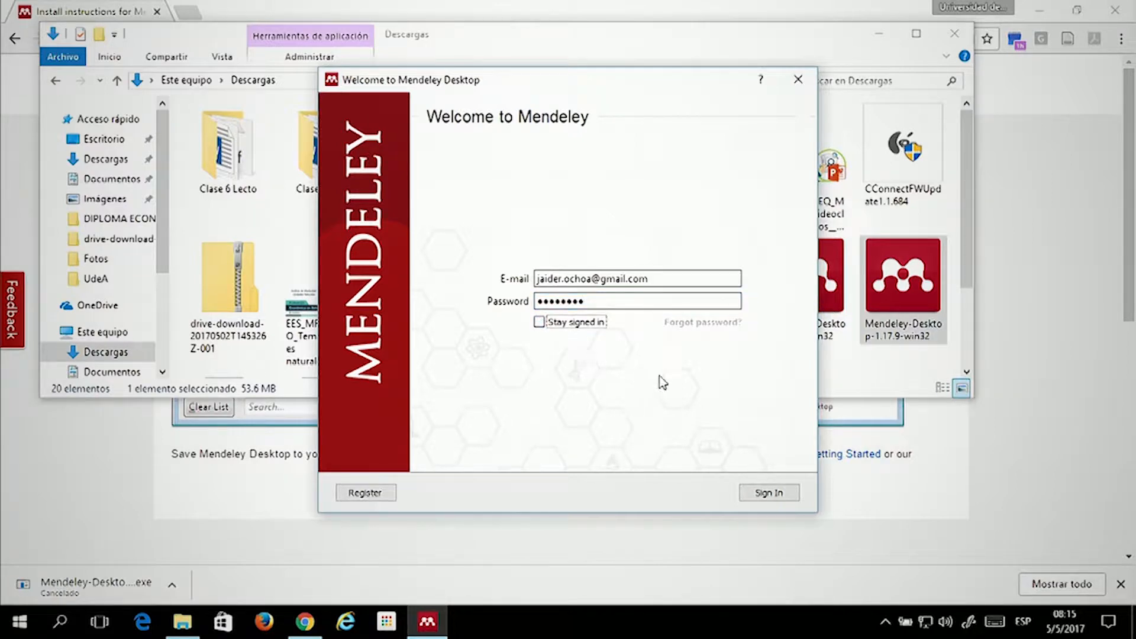
Sign in, drag the Welcome to Mendeley message aside, and close it
{"action": "left_click", "coordinate": [763, 495]}
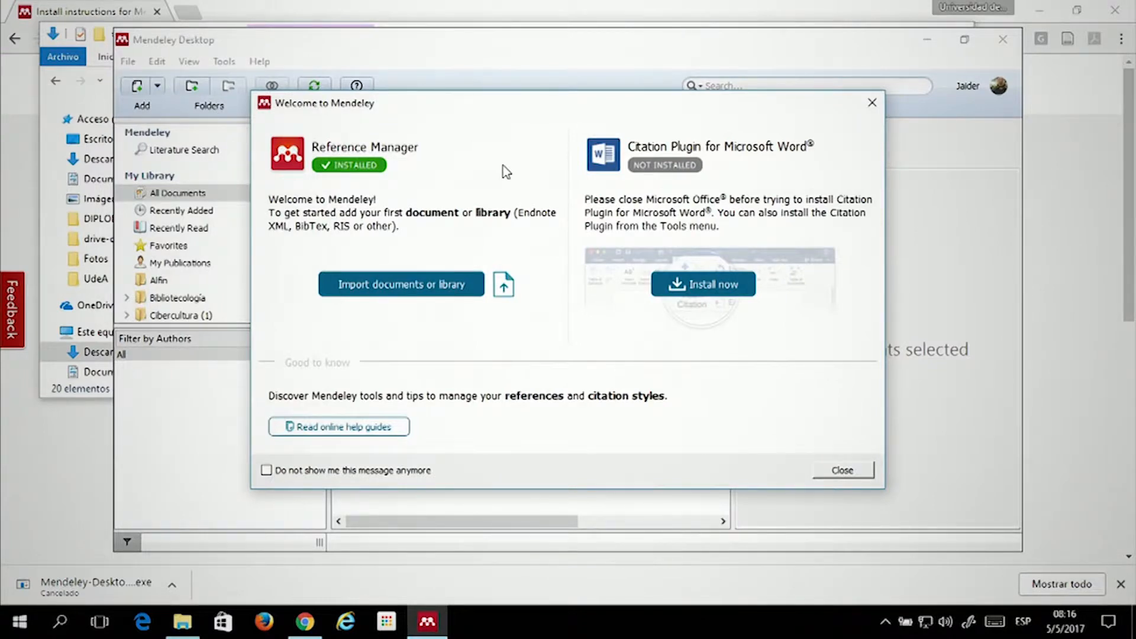
{"action": "left_click_drag", "start_coordinate": [522, 113], "coordinate": [549, 104]}
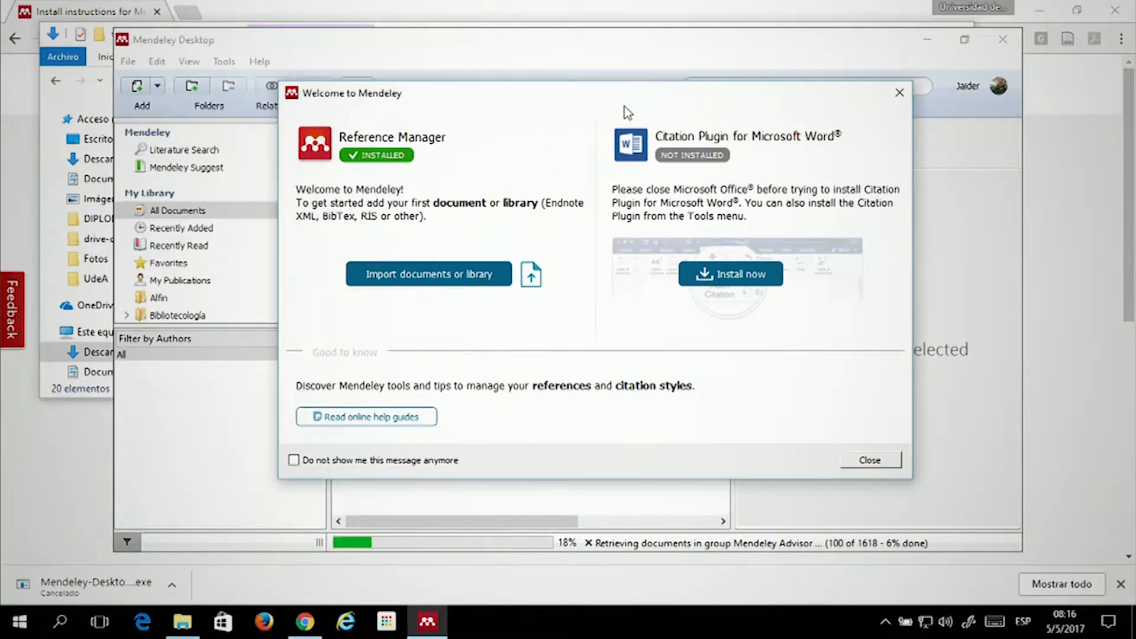
{"action": "left_click_drag", "start_coordinate": [624, 94], "coordinate": [604, 123]}
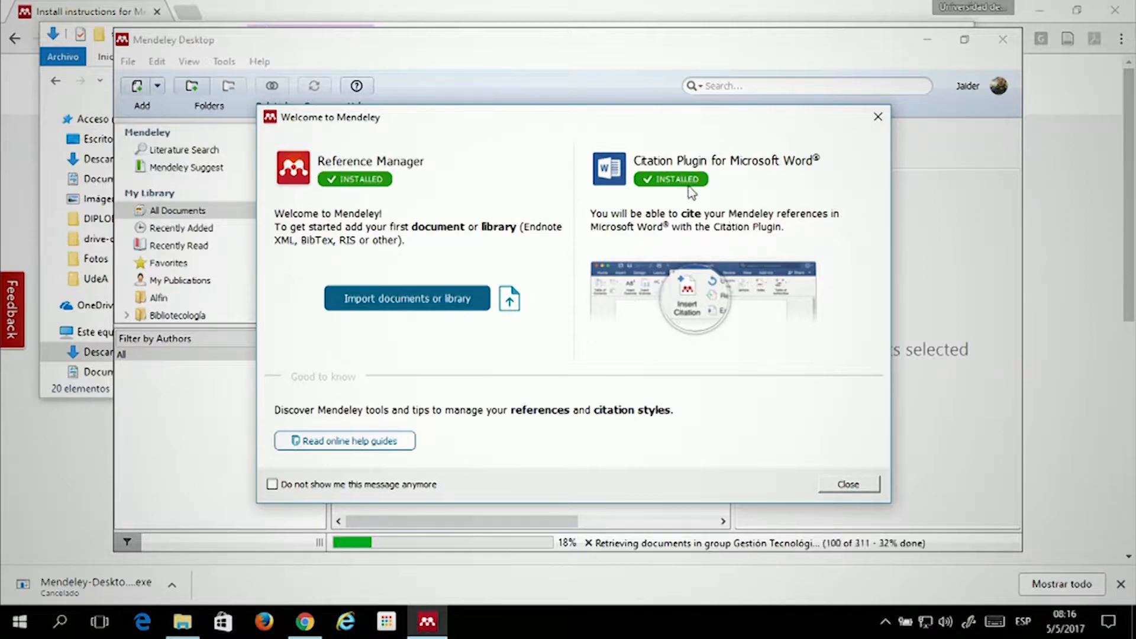
{"action": "left_click", "coordinate": [849, 484]}
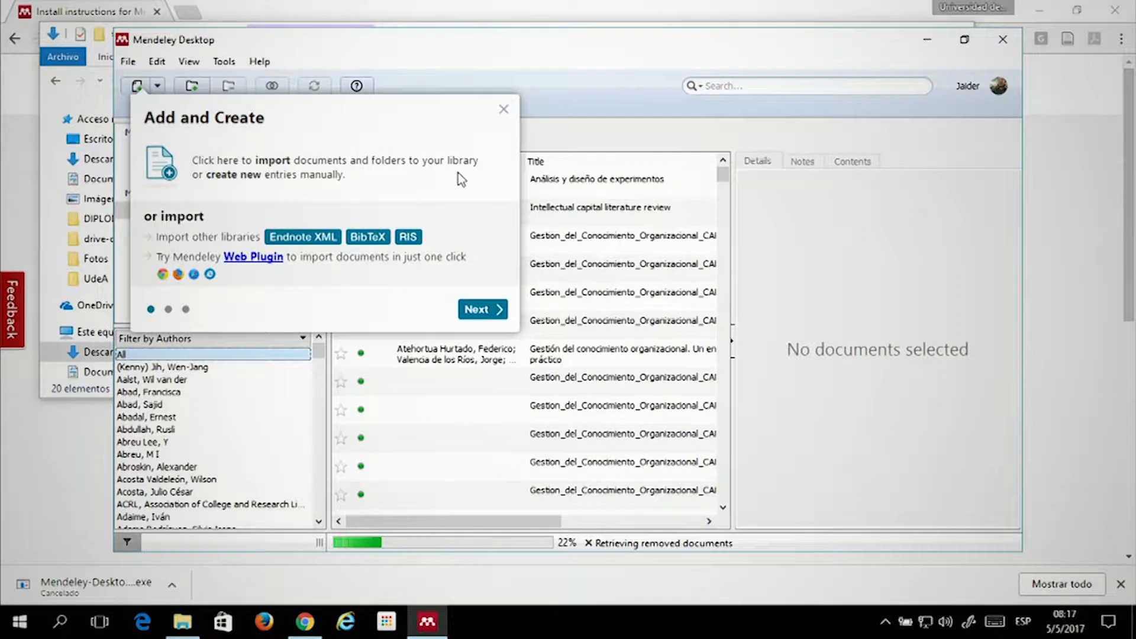
Close the Add and Create popup and maximize the Mendeley window
{"action": "left_click", "coordinate": [503, 109]}
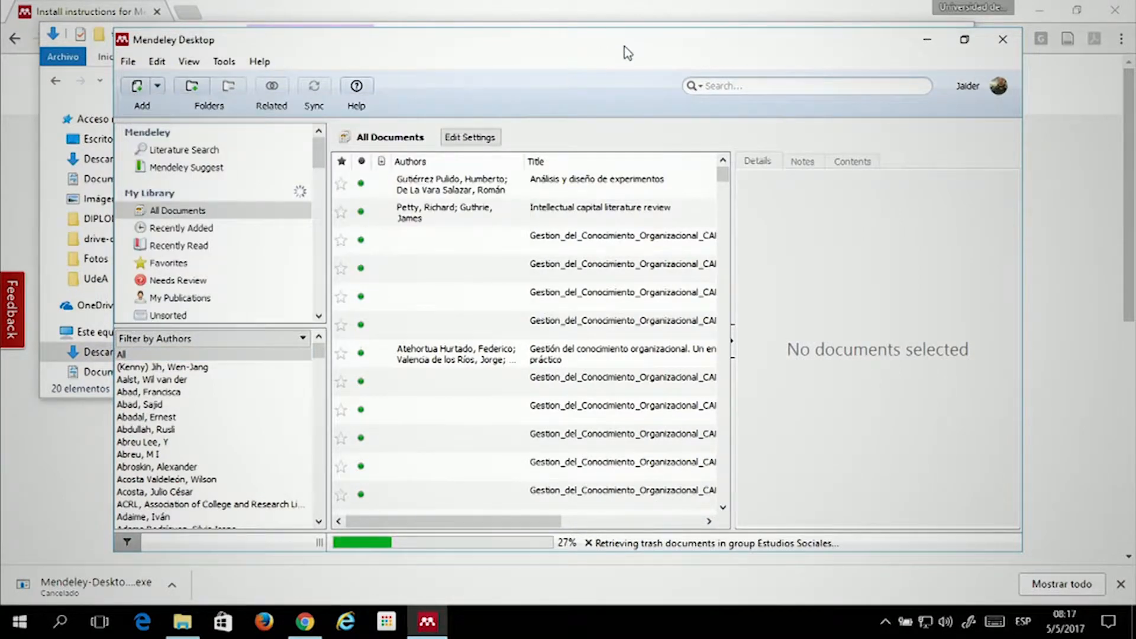
{"action": "left_click", "coordinate": [961, 41]}
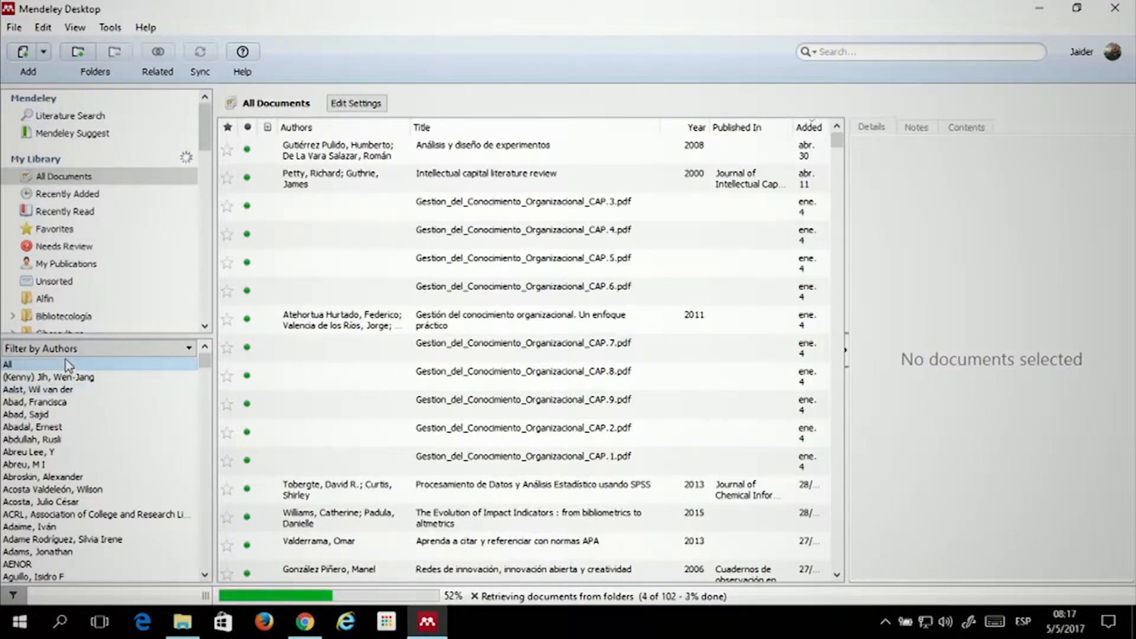
Set the sidebar filter to Filter by Authors and pick an author
{"action": "left_click", "coordinate": [152, 349]}
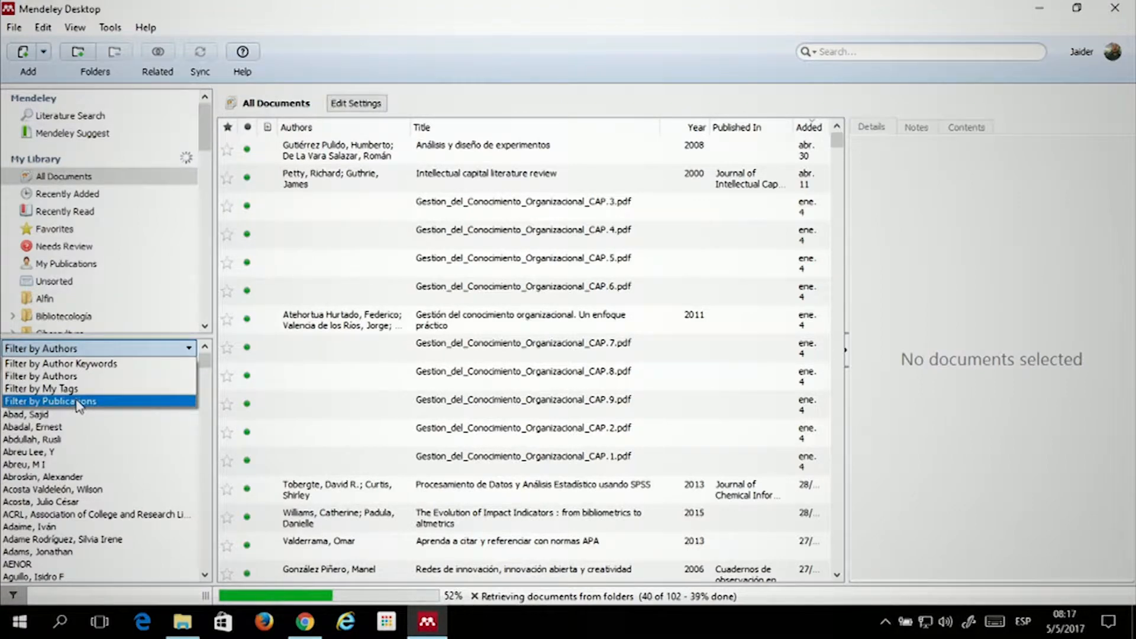
{"action": "left_click", "coordinate": [98, 442]}
{"action": "left_click", "coordinate": [99, 440]}
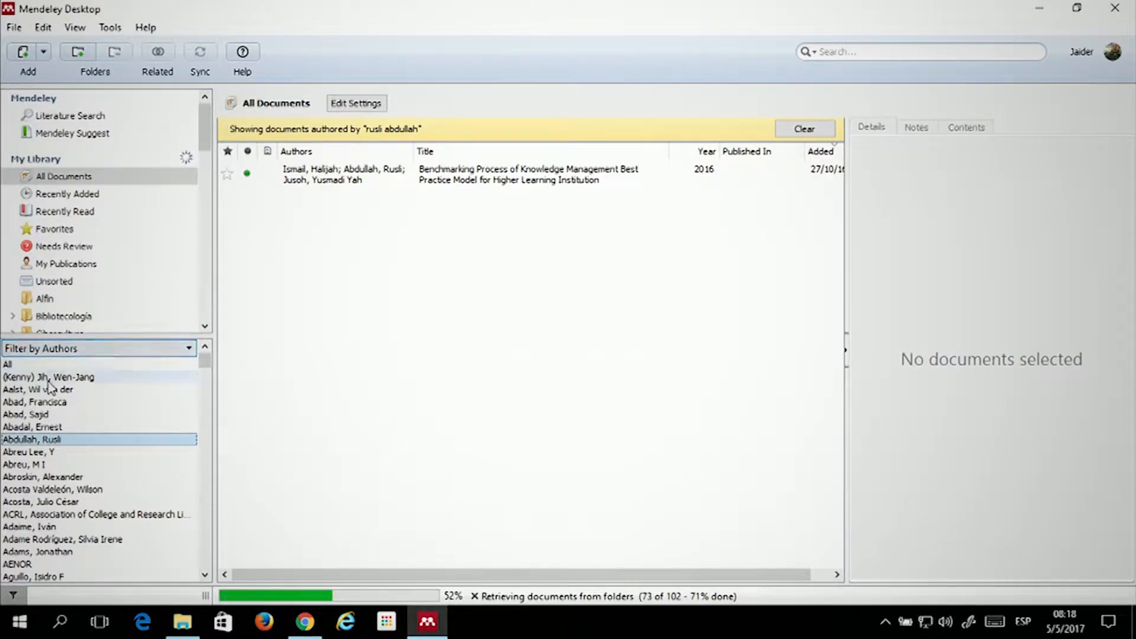
Step through the author list, settling on the author of 'Big data en números'
{"action": "left_click", "coordinate": [47, 402]}
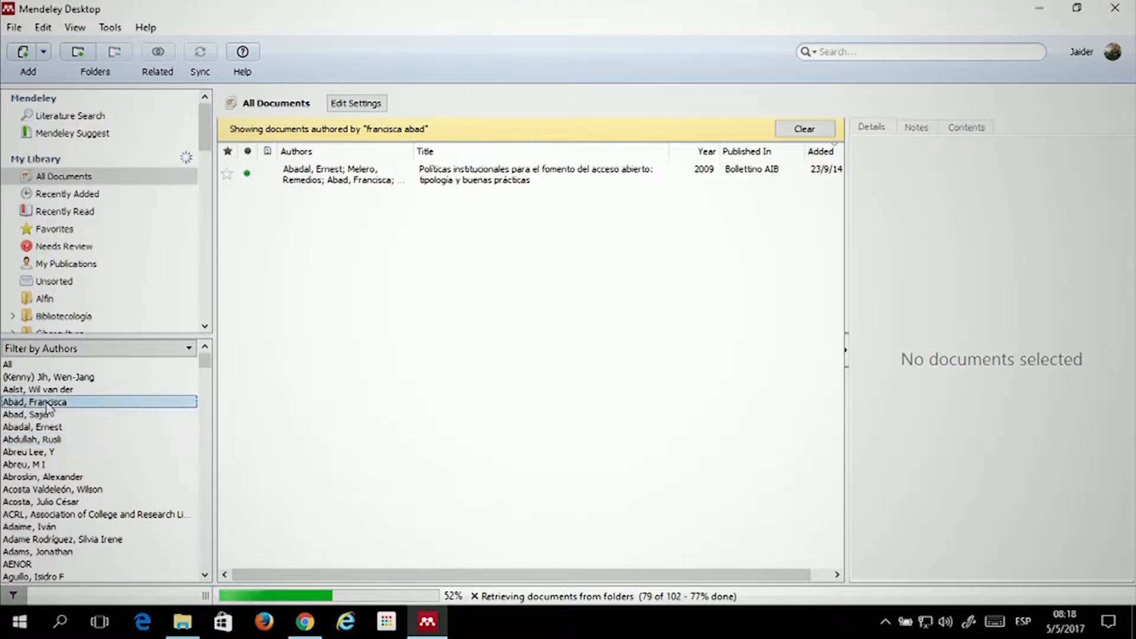
{"action": "left_click", "coordinate": [50, 377]}
{"action": "left_click", "coordinate": [51, 389]}
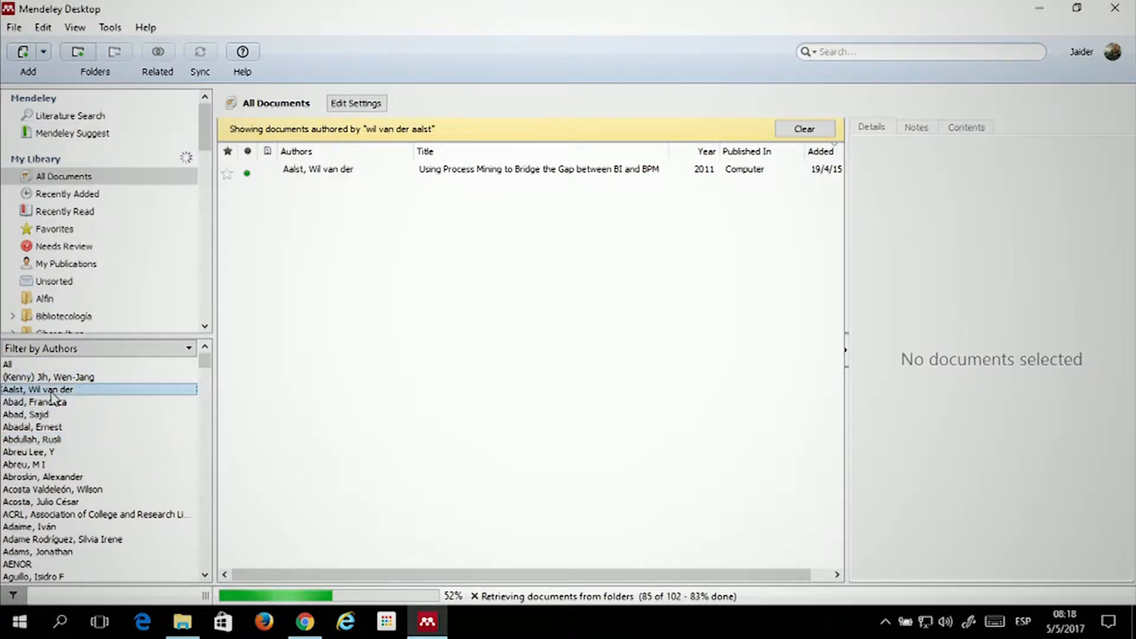
{"action": "left_click", "coordinate": [46, 414]}
{"action": "left_click", "coordinate": [40, 427]}
{"action": "left_click", "coordinate": [35, 451]}
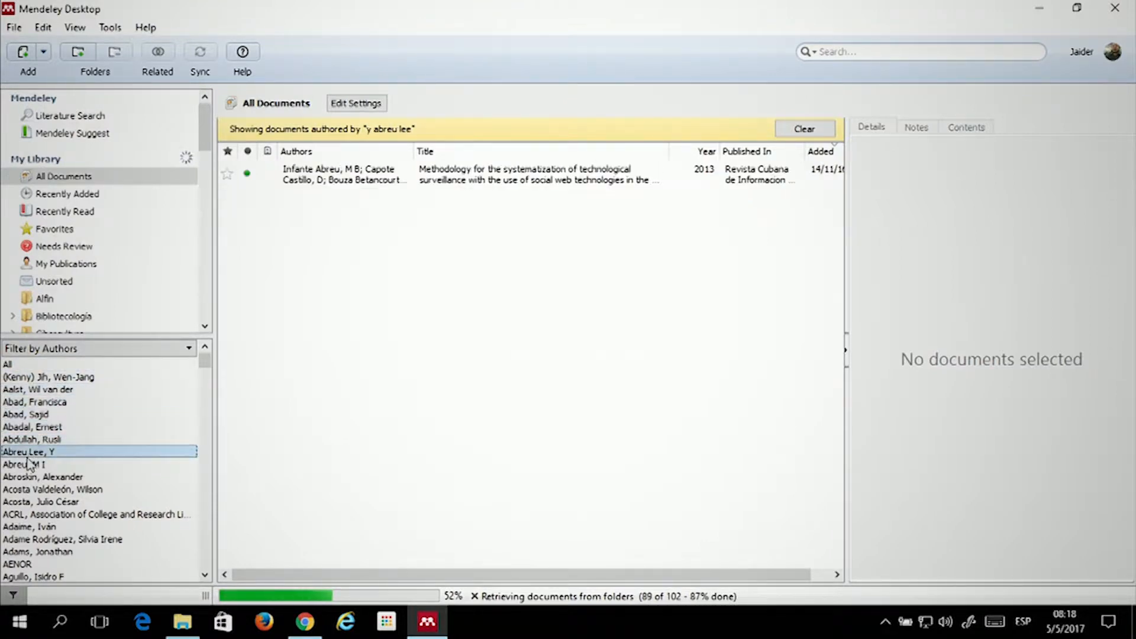
{"action": "left_click", "coordinate": [28, 464]}
{"action": "left_click", "coordinate": [34, 489]}
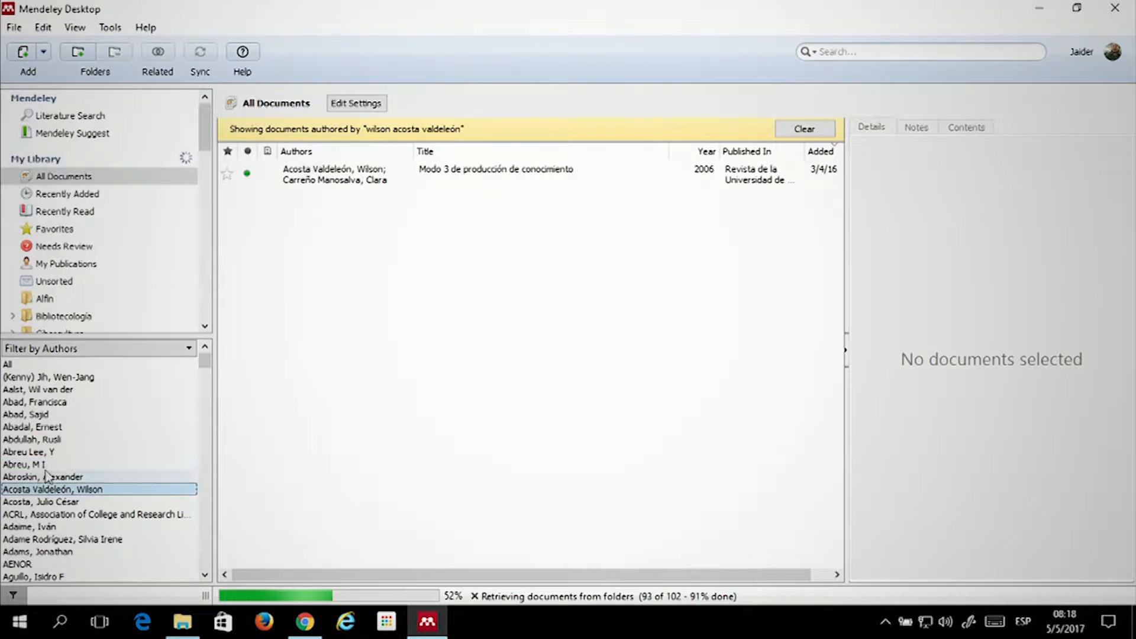
{"action": "left_click", "coordinate": [47, 515]}
{"action": "left_click", "coordinate": [32, 451]}
{"action": "left_click", "coordinate": [37, 414]}
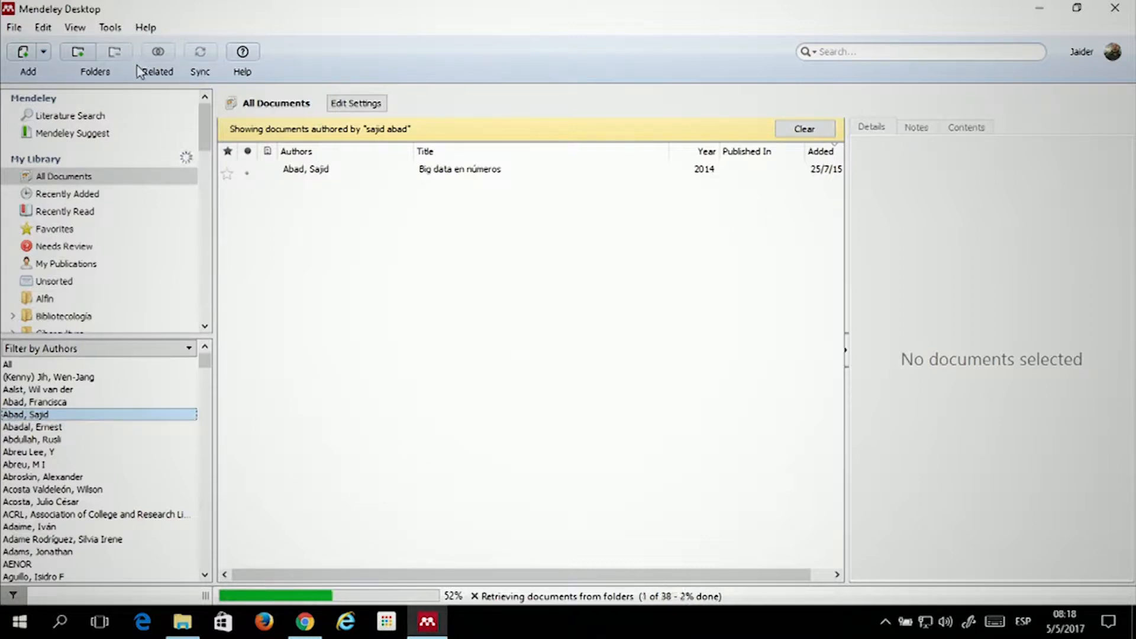
{"action": "left_click", "coordinate": [45, 53]}
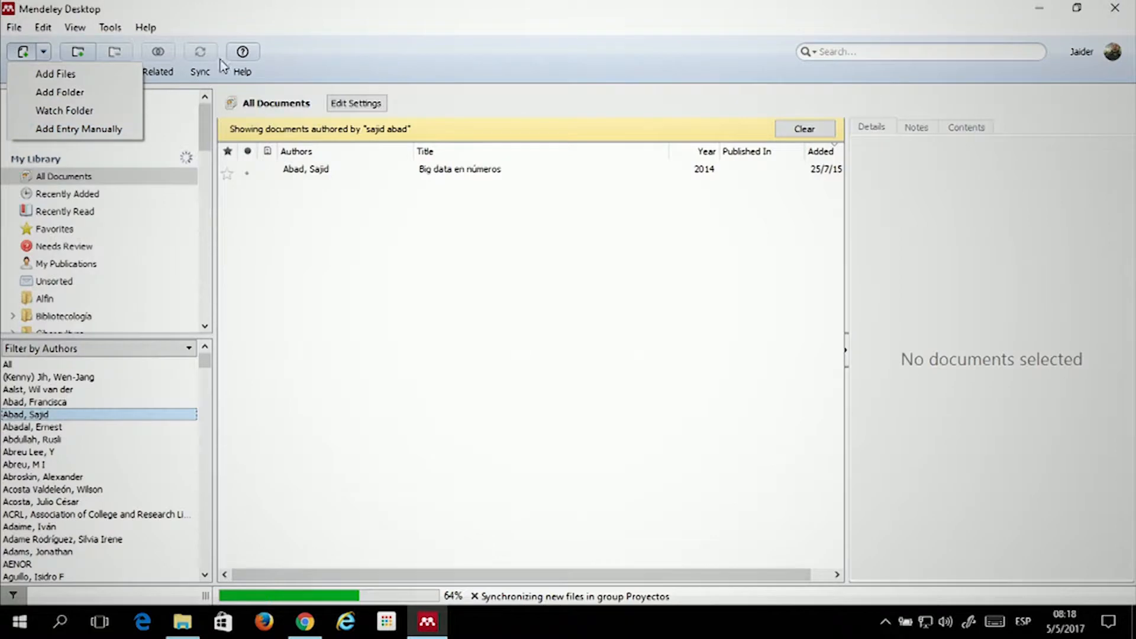
{"action": "left_click", "coordinate": [311, 25]}
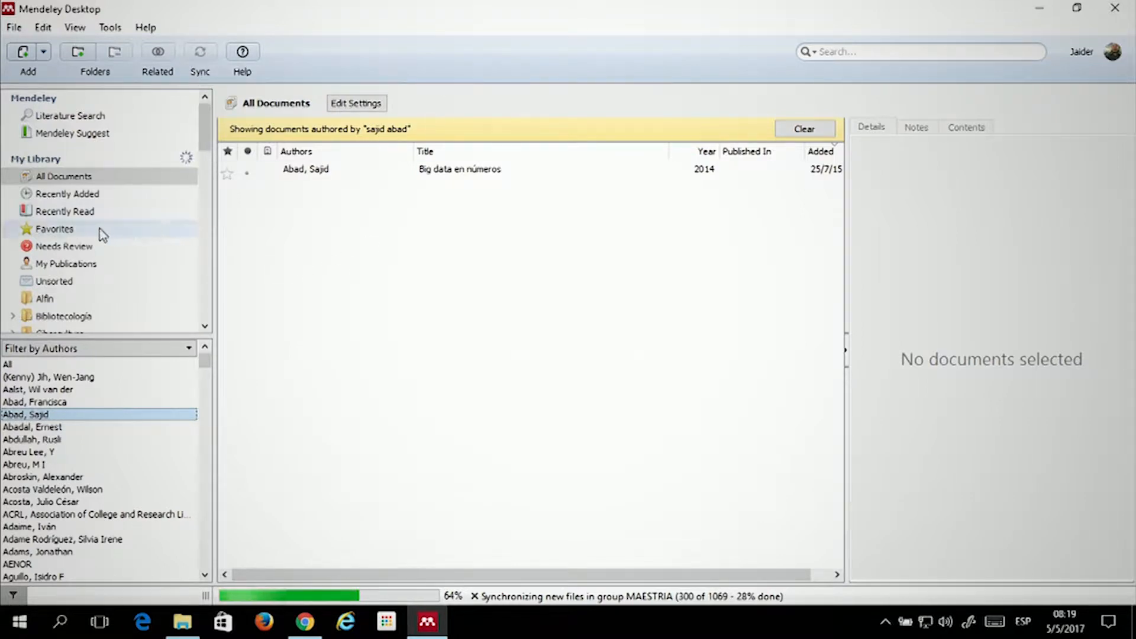
{"action": "left_click", "coordinate": [88, 176]}
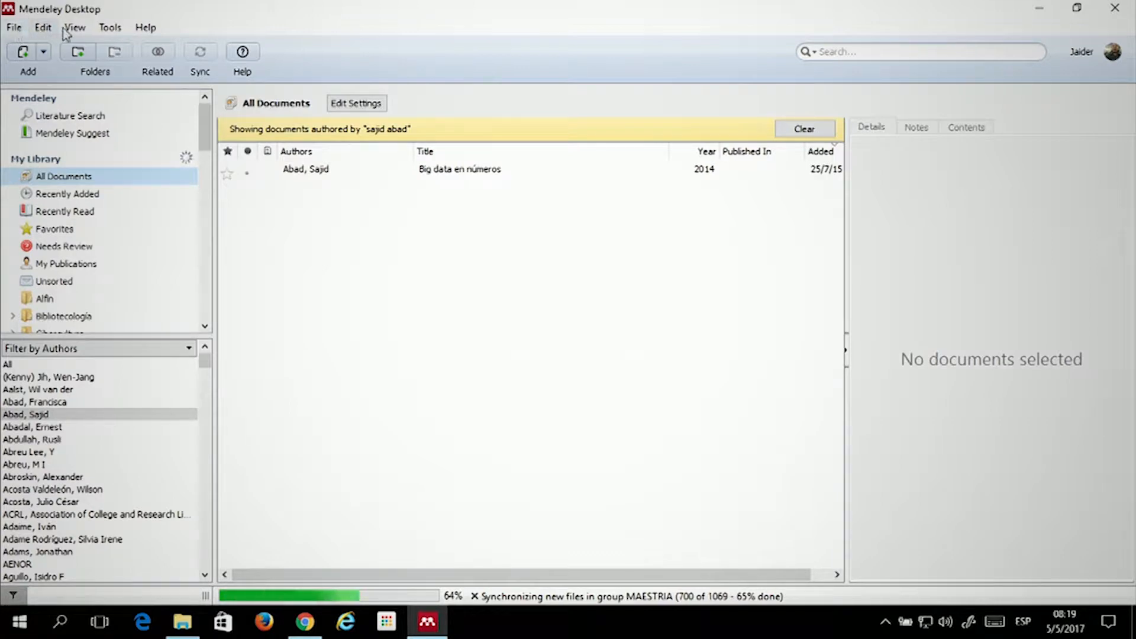
Browse File > Import options (BibTeX, EndNote, RIS, Zotero), then move on to the Edit and View menus
{"action": "left_click", "coordinate": [15, 29]}
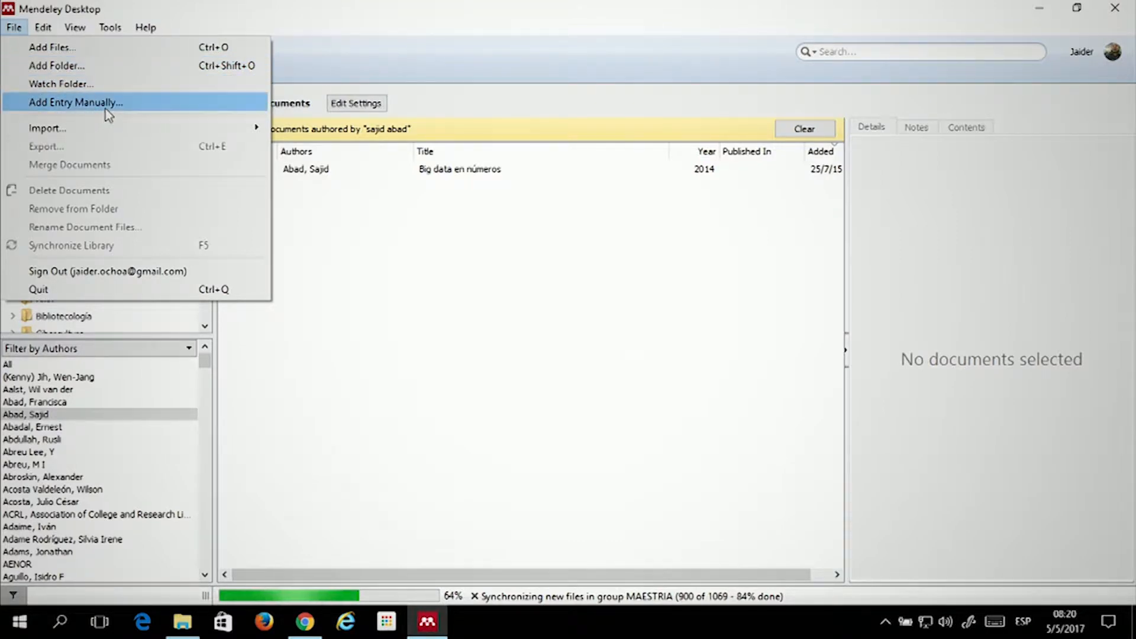
{"action": "mouse_move", "coordinate": [74, 136]}
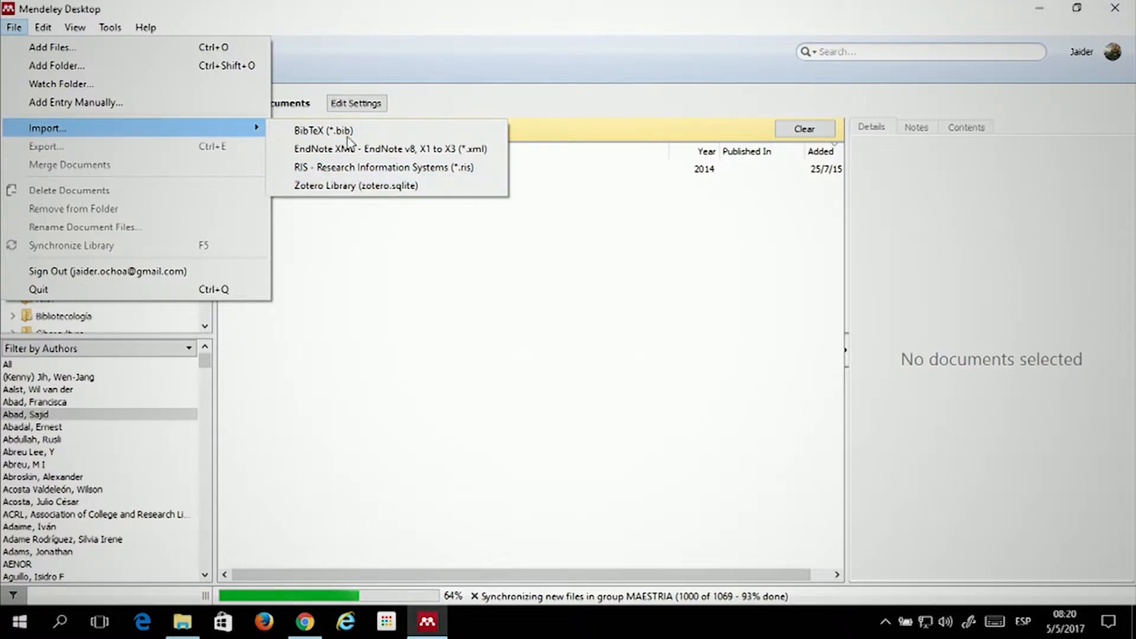
{"action": "mouse_move", "coordinate": [236, 133]}
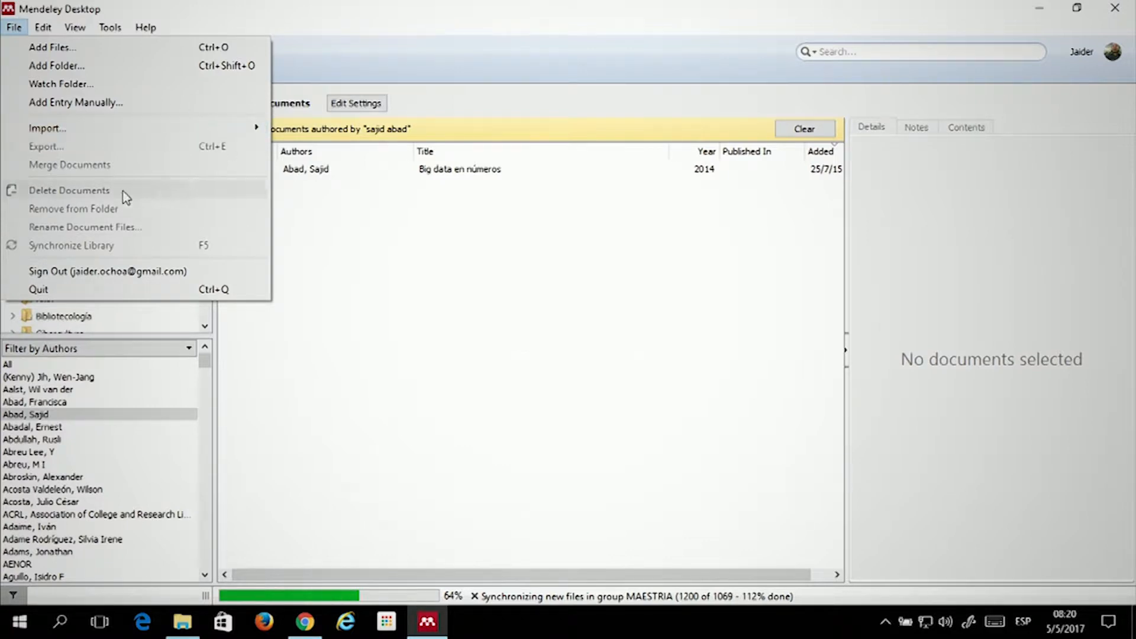
{"action": "mouse_move", "coordinate": [127, 128]}
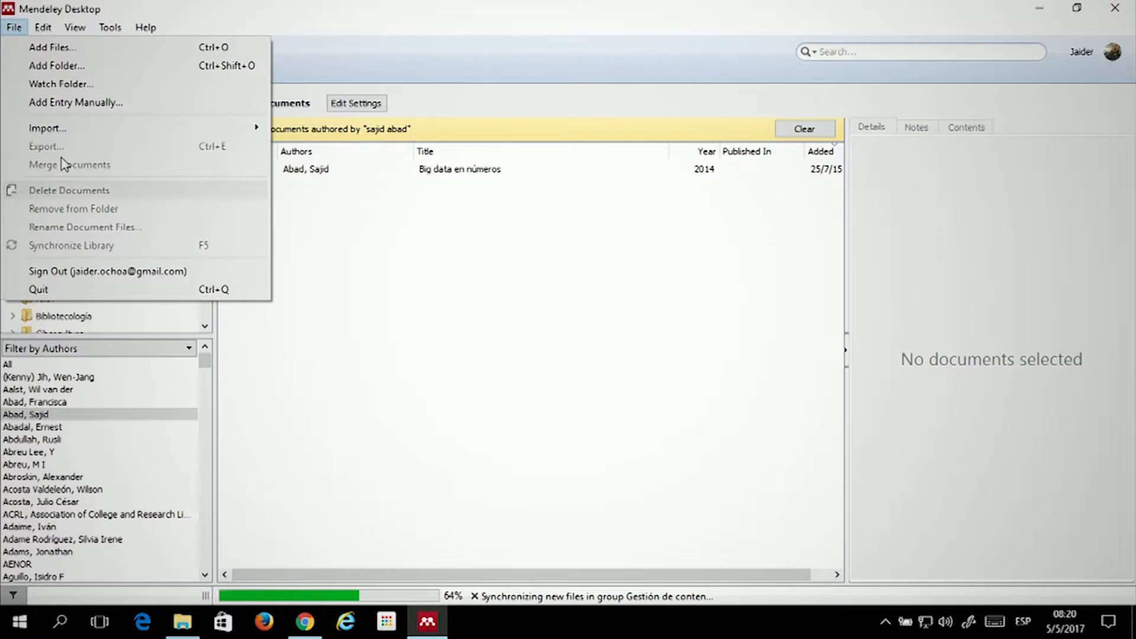
{"action": "mouse_move", "coordinate": [45, 28]}
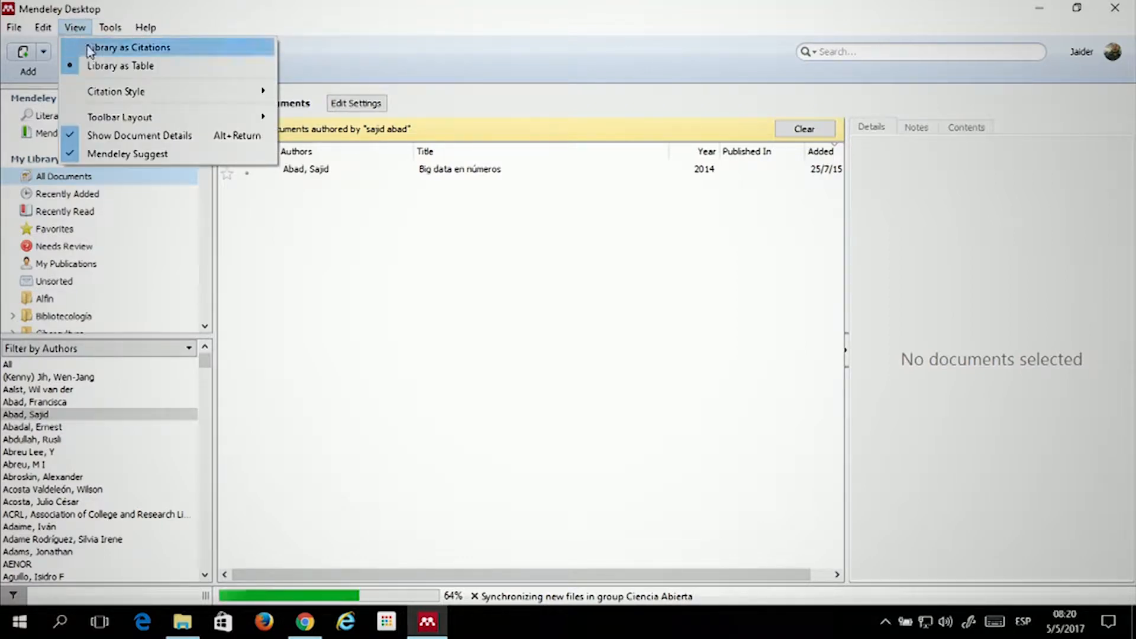
{"action": "mouse_move", "coordinate": [110, 28]}
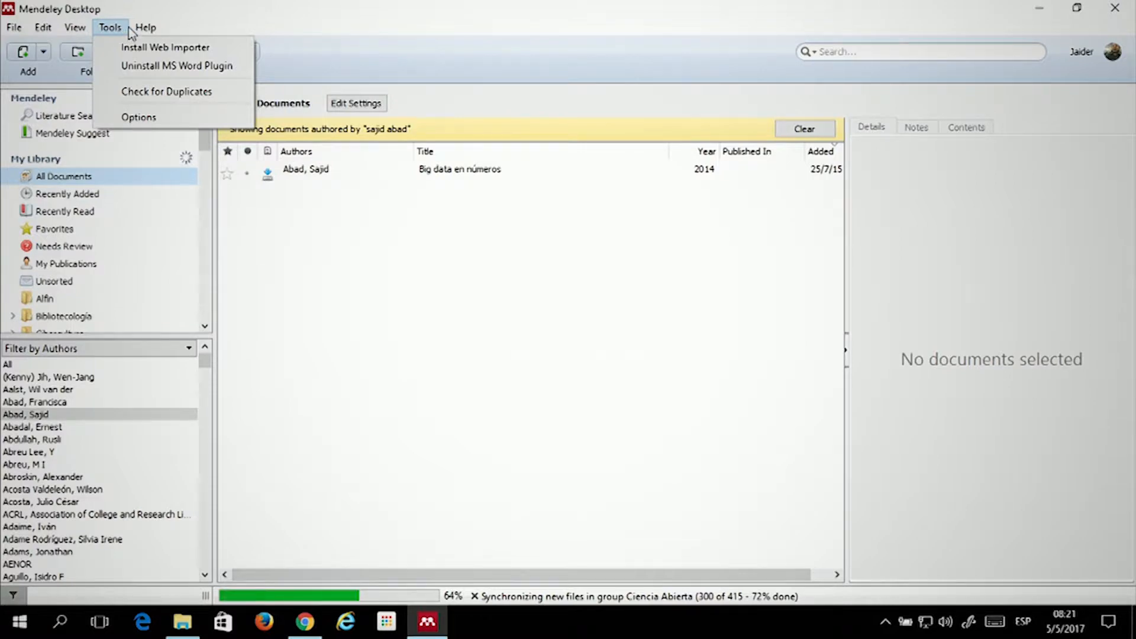
{"action": "mouse_move", "coordinate": [145, 29]}
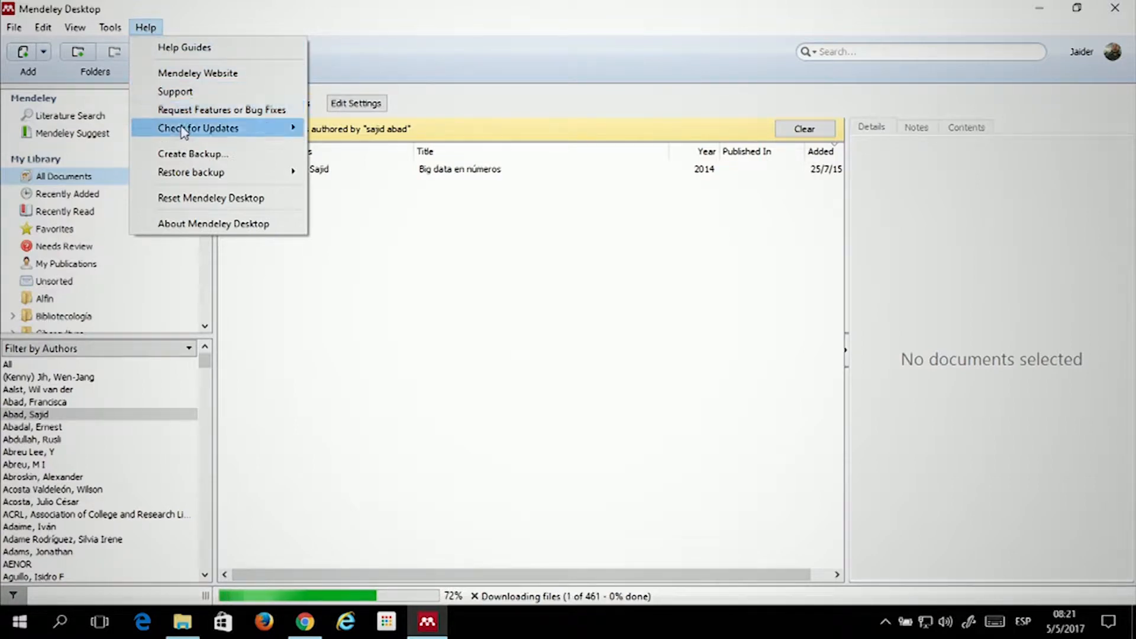
{"action": "mouse_move", "coordinate": [186, 132]}
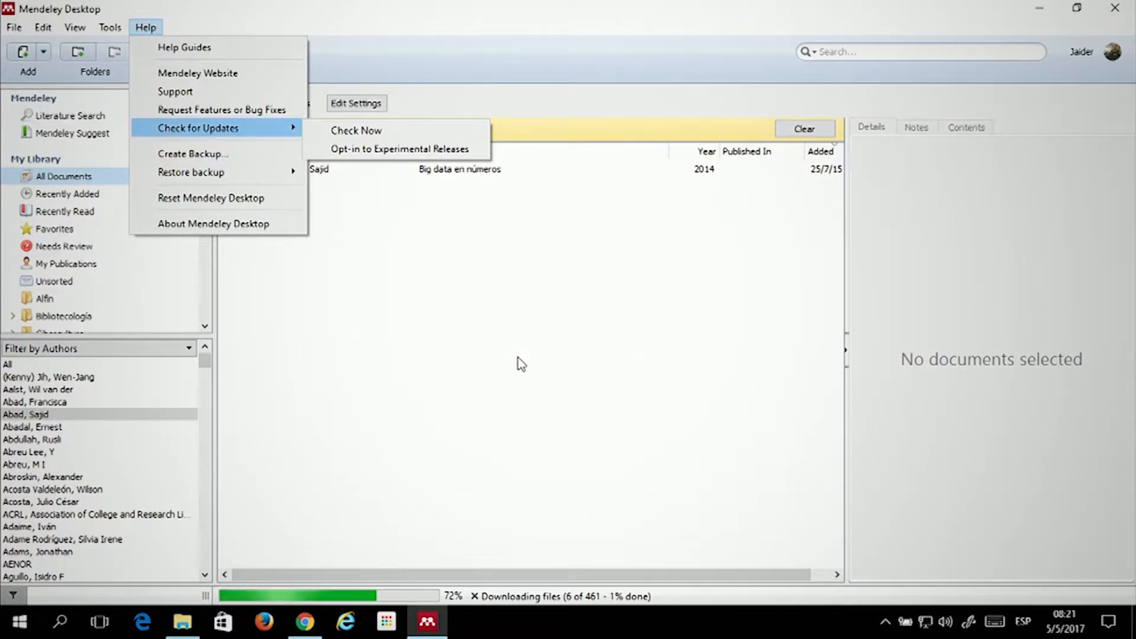
{"action": "left_click", "coordinate": [386, 242]}
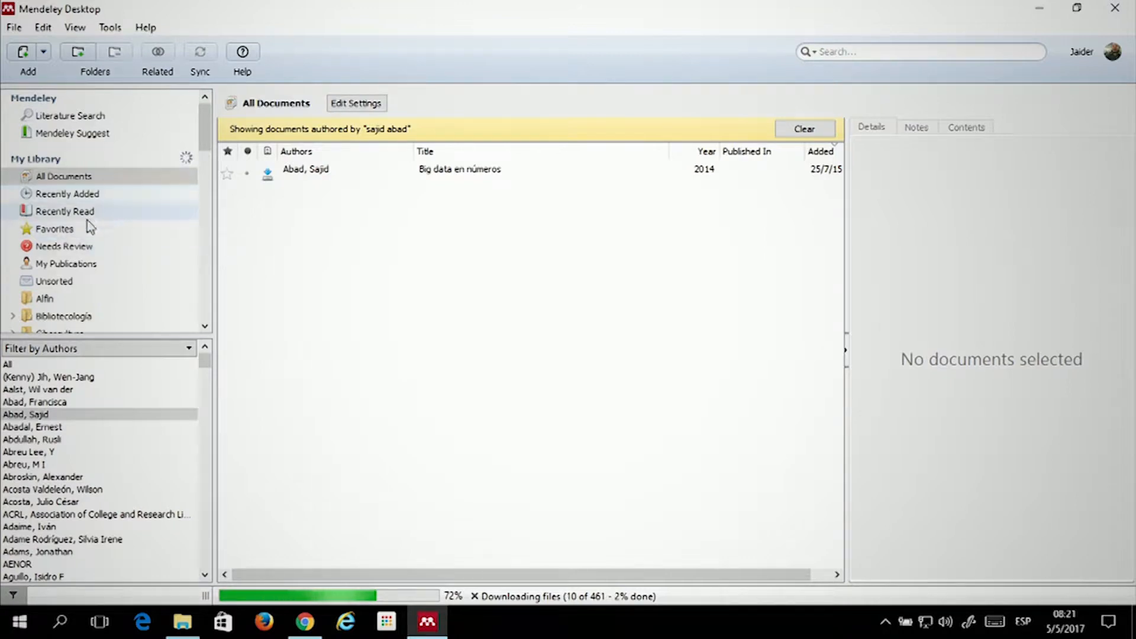
{"action": "scroll", "coordinate": [63, 204], "scroll_direction": "down", "scroll_amount": 1}
{"action": "scroll", "coordinate": [65, 213], "scroll_direction": "down", "scroll_amount": 4}
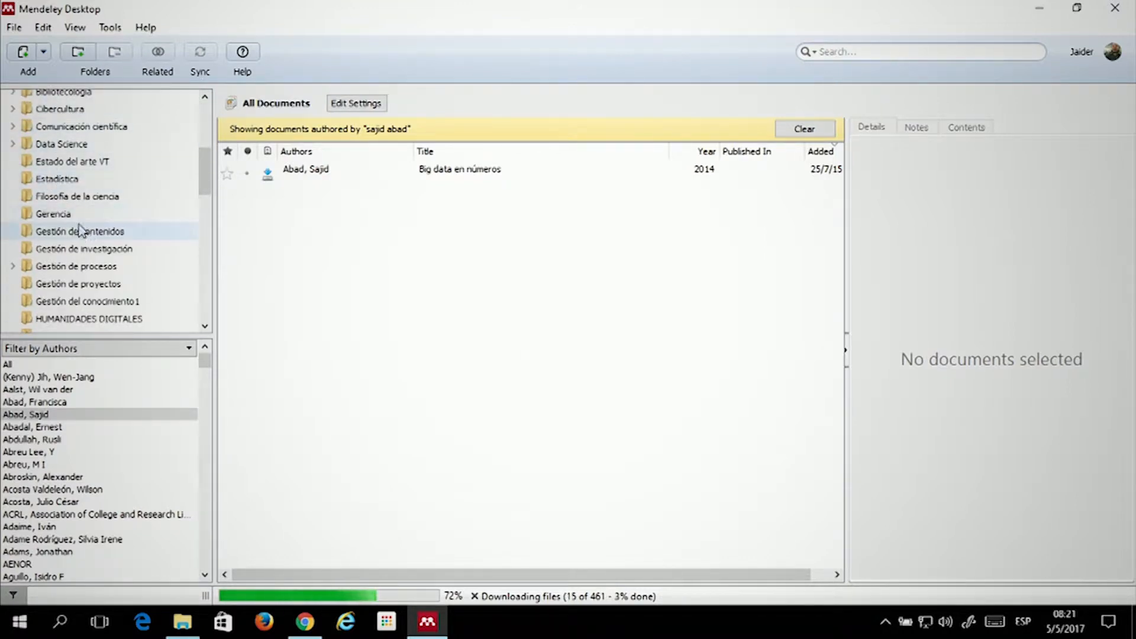
{"action": "scroll", "coordinate": [97, 161], "scroll_direction": "up", "scroll_amount": 2}
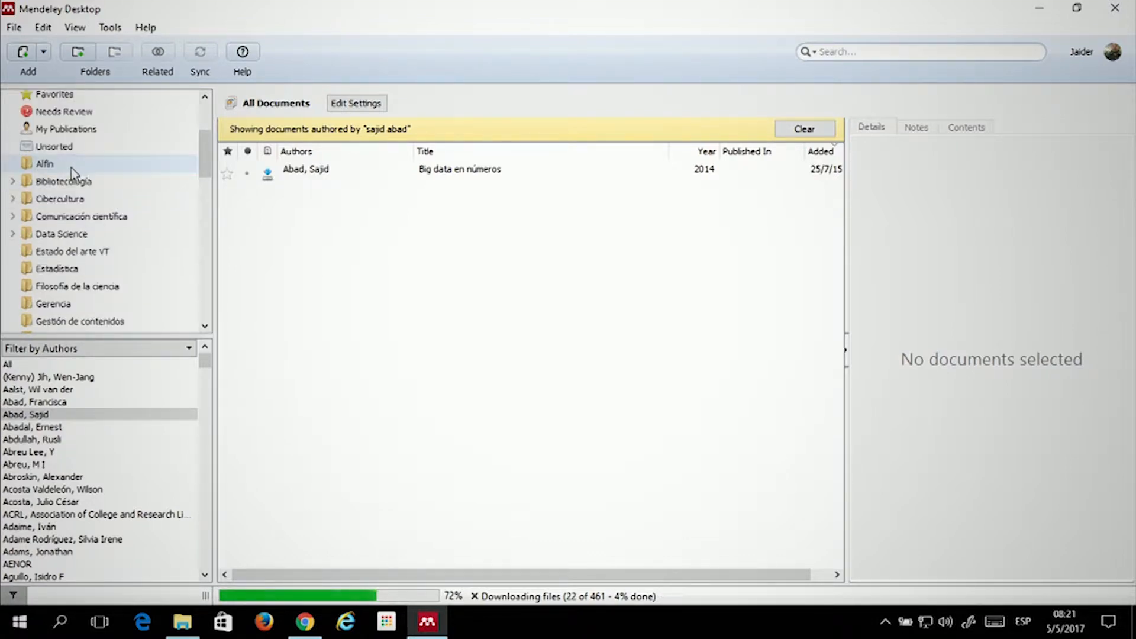
{"action": "scroll", "coordinate": [65, 162], "scroll_direction": "up", "scroll_amount": 3}
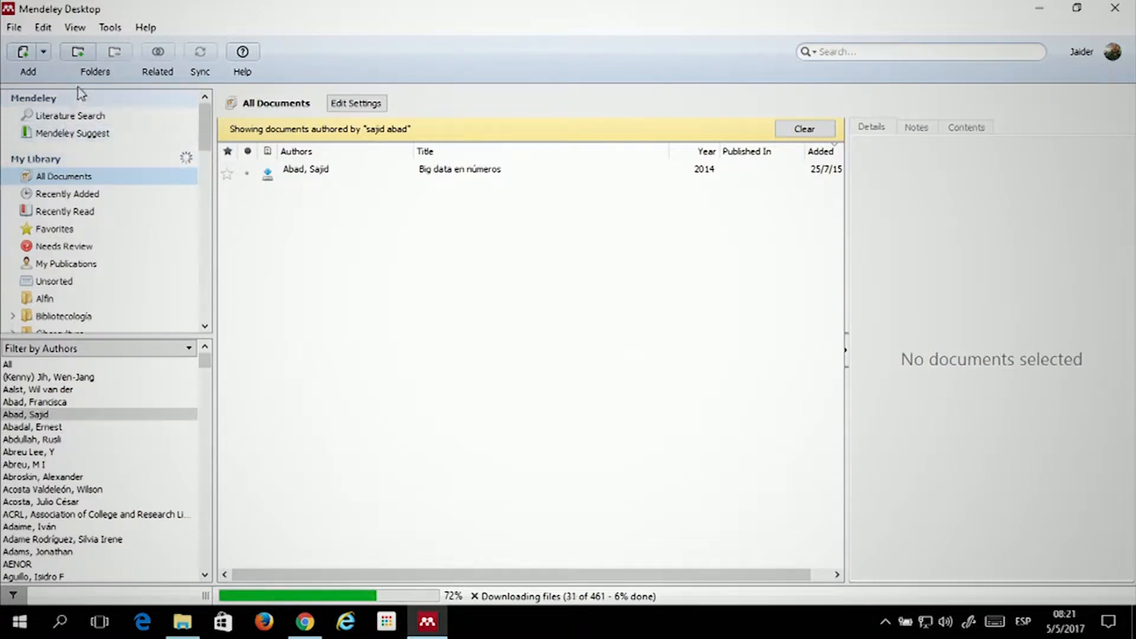
Create a new library folder named 'Seminario de investigación'
{"action": "left_click", "coordinate": [84, 53]}
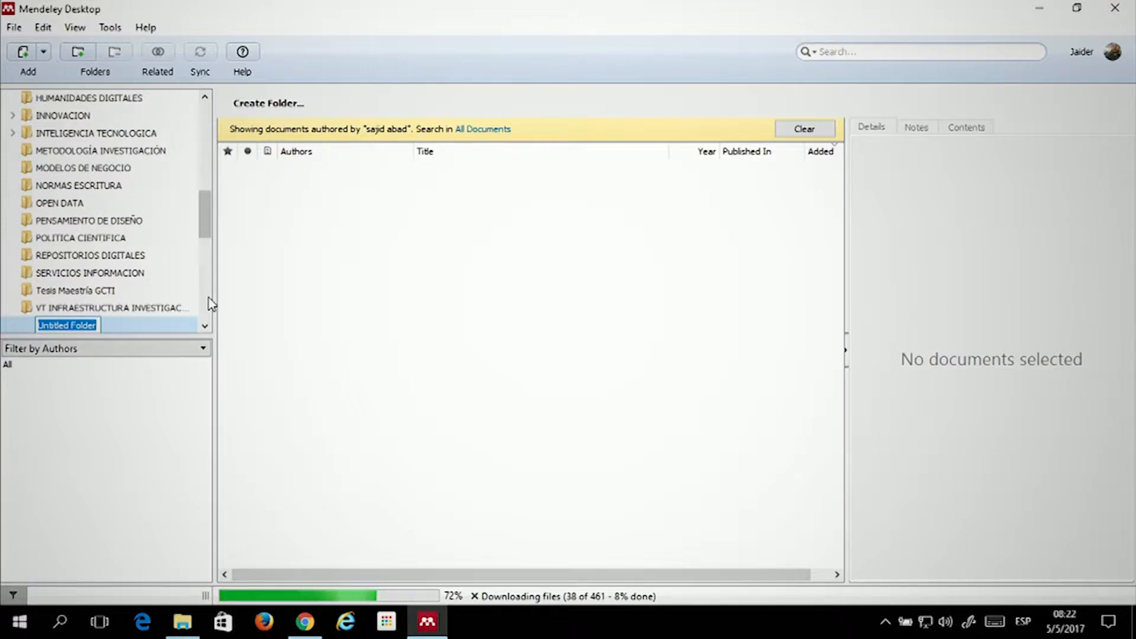
{"action": "type", "text": "S"}
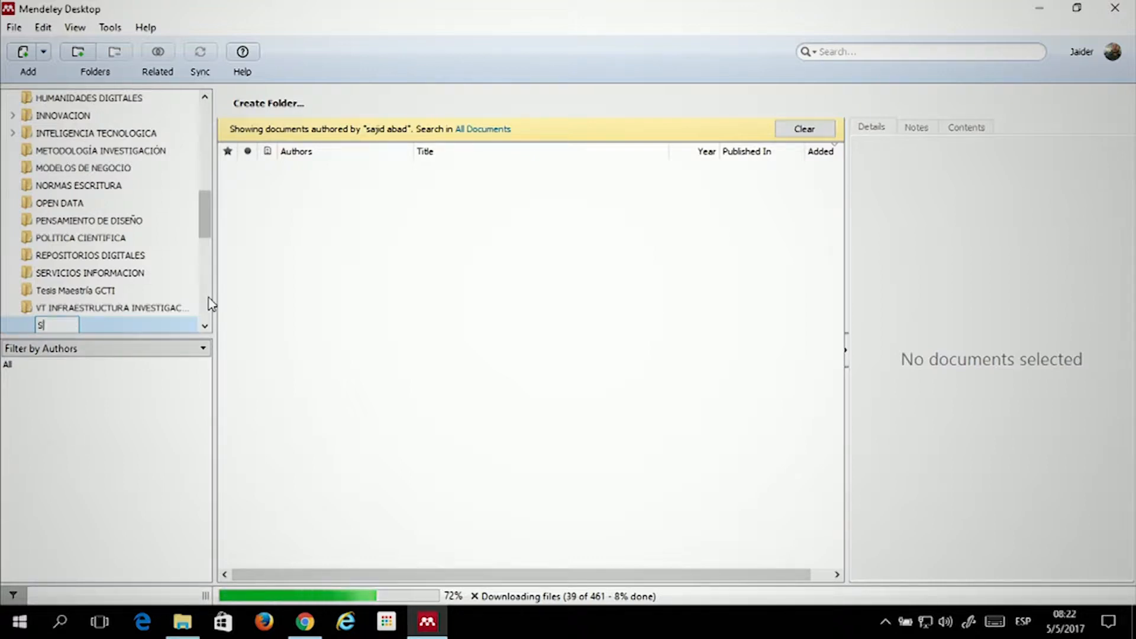
{"action": "type", "text": "eminario de "}
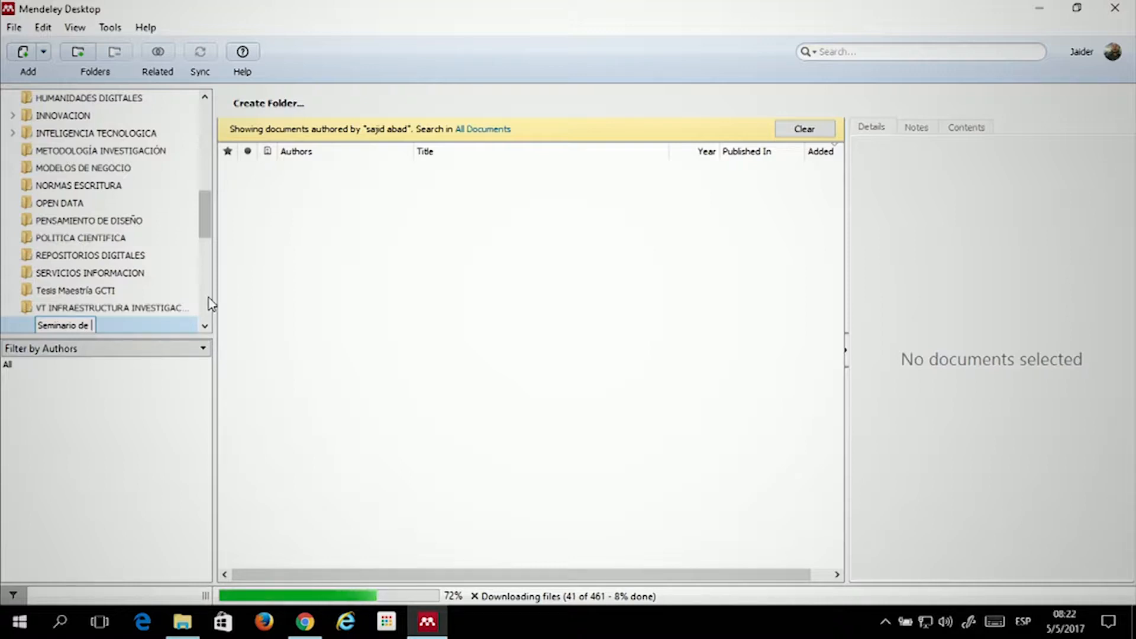
{"action": "type", "text": "investigaci{o"}
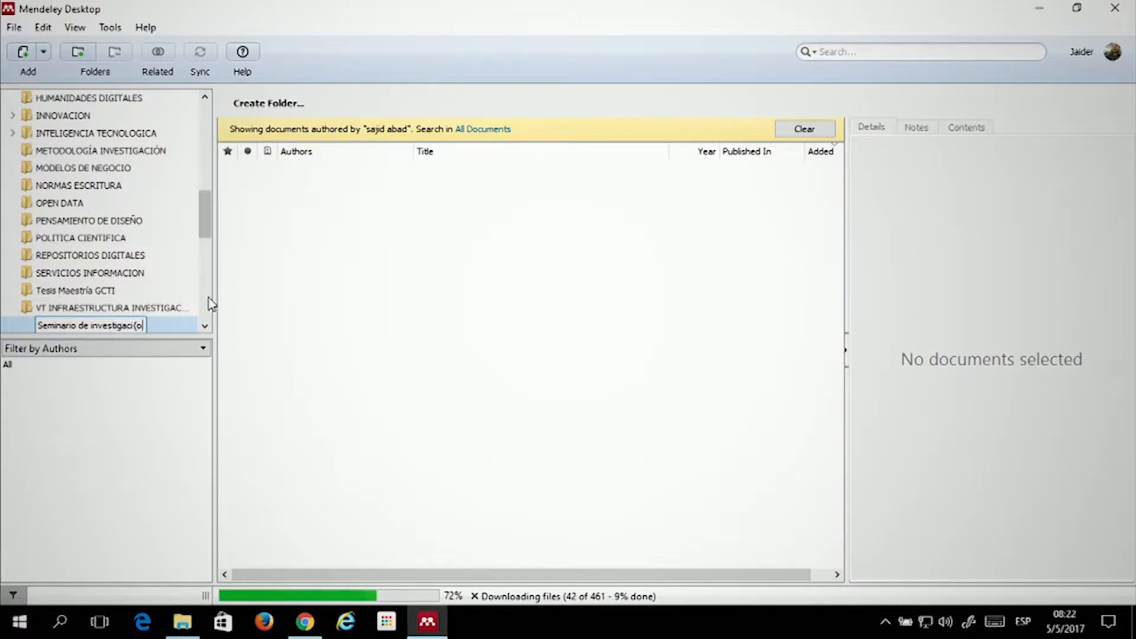
{"action": "key", "text": "BackSpace"}
{"action": "key", "text": "BackSpace"}
{"action": "type", "text": "ón"}
{"action": "key", "text": "Return"}
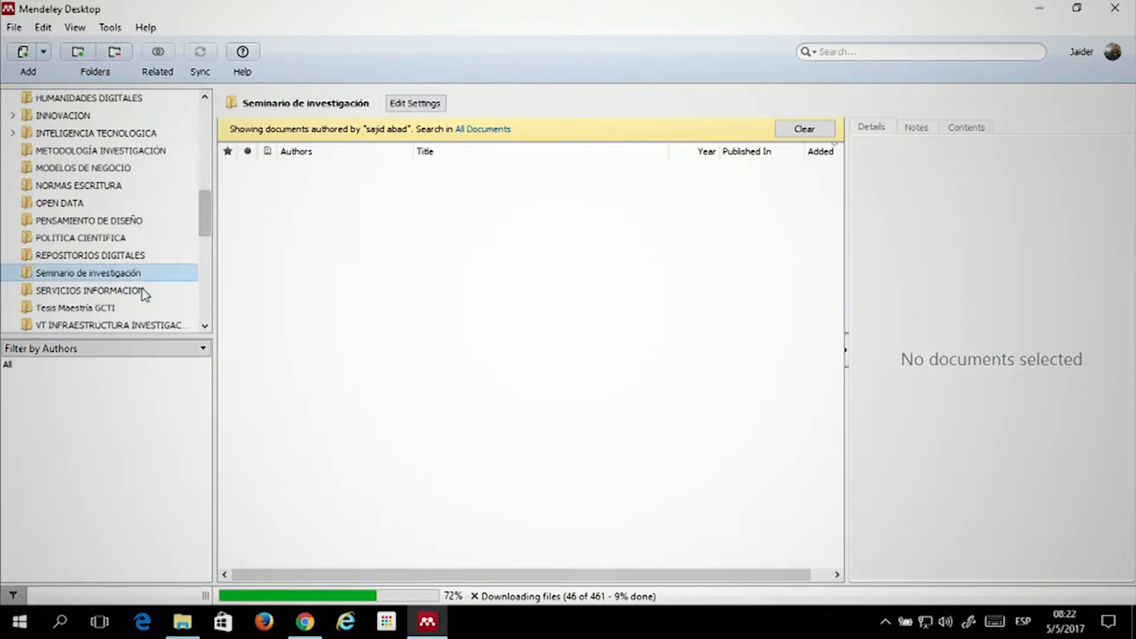
Leave name editing via REPOSITORIOS DIGITALES and reselect Seminario de investigación
{"action": "left_click", "coordinate": [82, 275]}
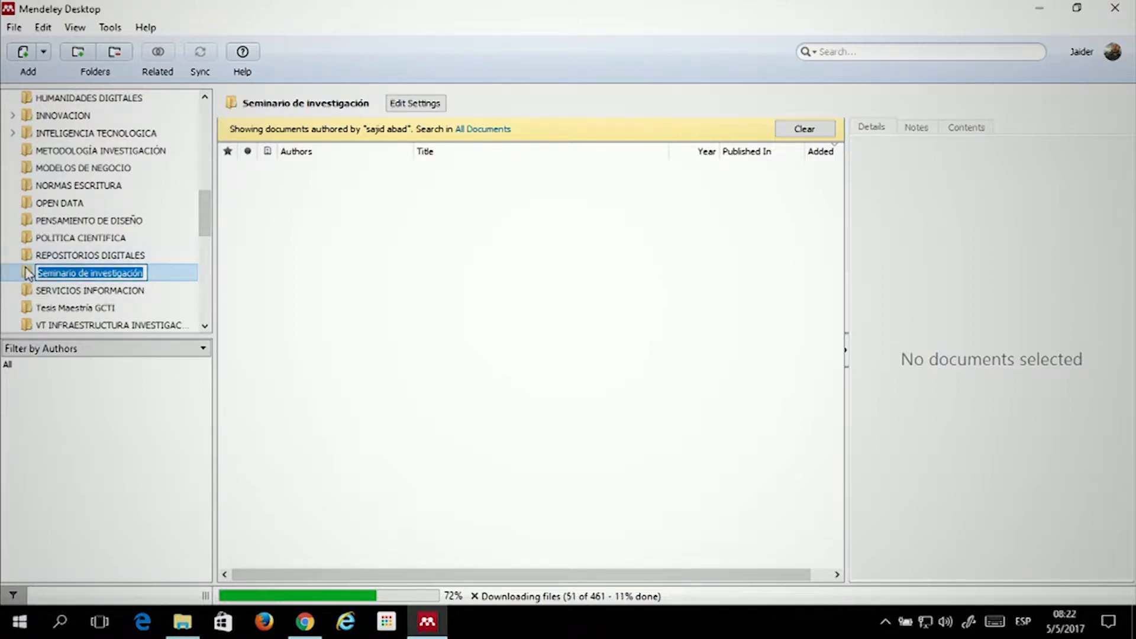
{"action": "left_click", "coordinate": [59, 258]}
{"action": "left_click", "coordinate": [124, 274]}
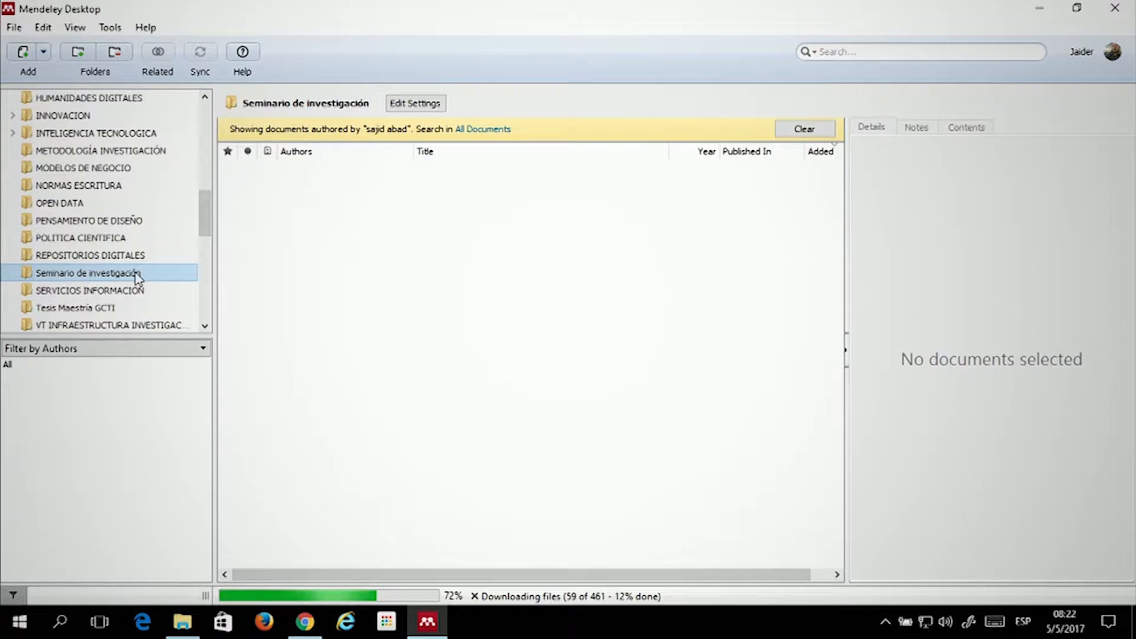
Add a subfolder 'Estado del arte' under Seminario de investigación
{"action": "right_click", "coordinate": [116, 281]}
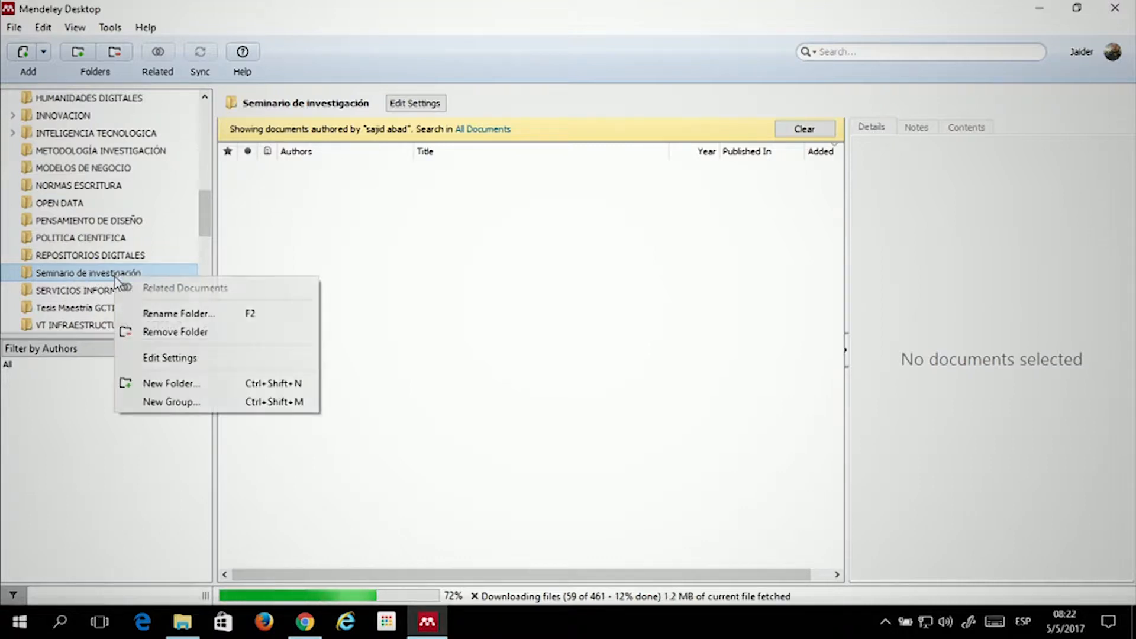
{"action": "left_click", "coordinate": [159, 384]}
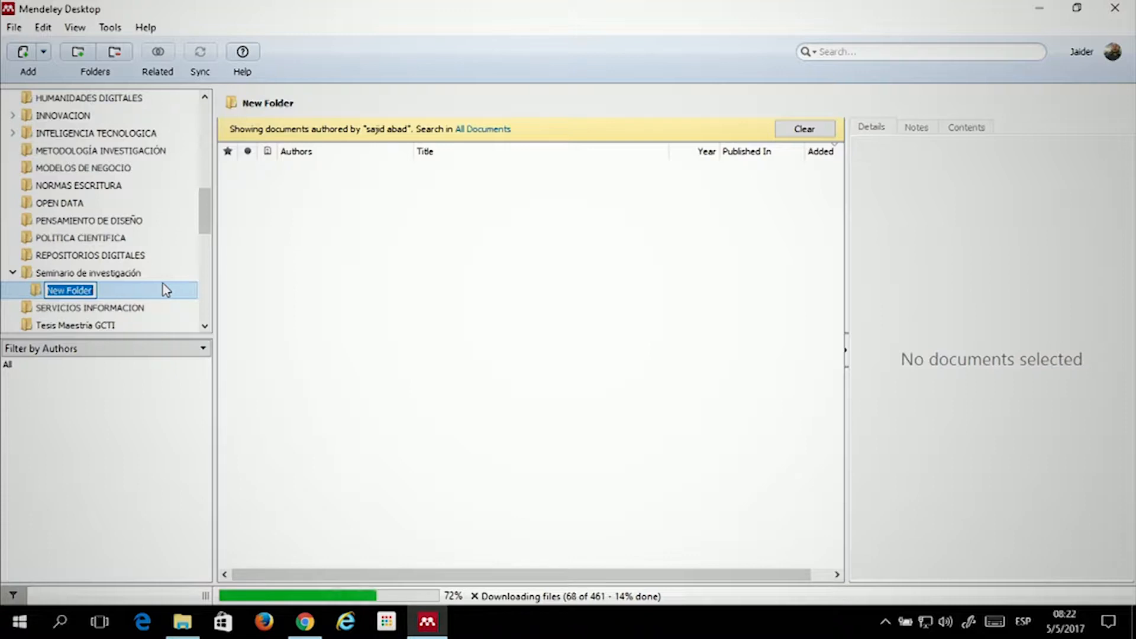
{"action": "type", "text": "Estado del ar"}
{"action": "key", "text": "Return"}
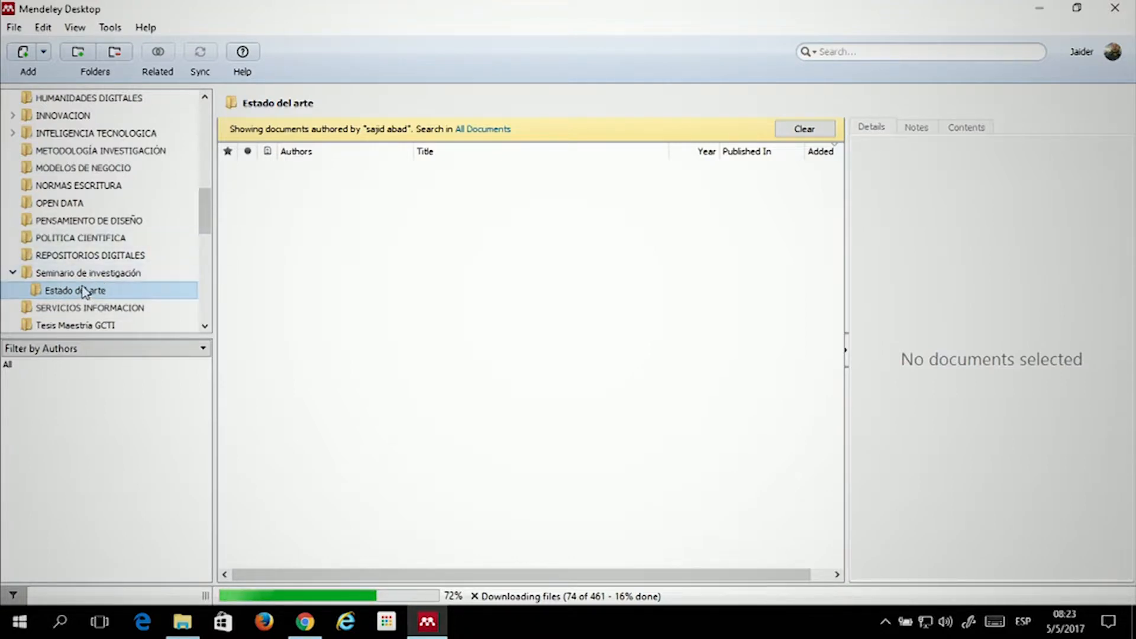
{"action": "left_click", "coordinate": [68, 273]}
{"action": "left_click", "coordinate": [84, 293]}
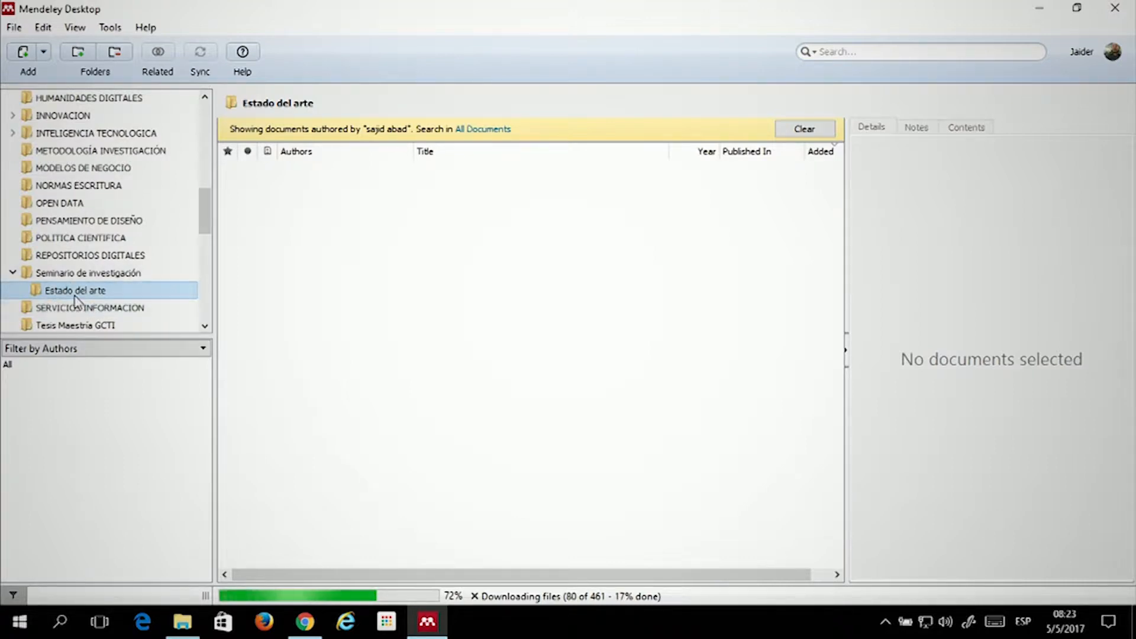
{"action": "key", "text": "F2"}
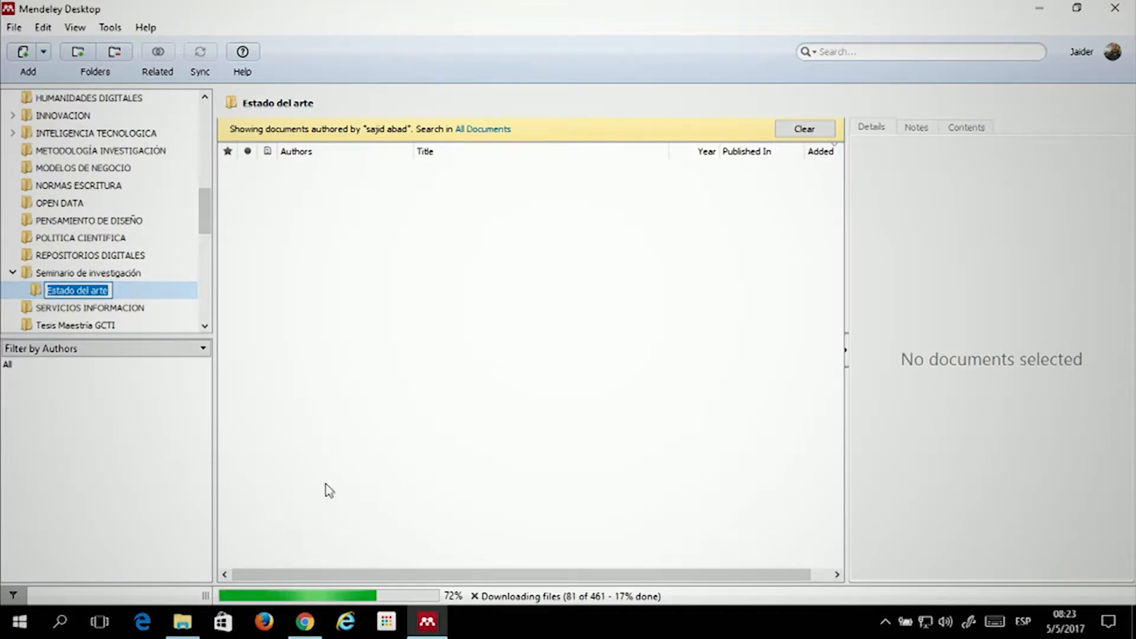
Switch to Chrome, open a new tab and start typing 'google scho'
{"action": "left_click", "coordinate": [304, 622]}
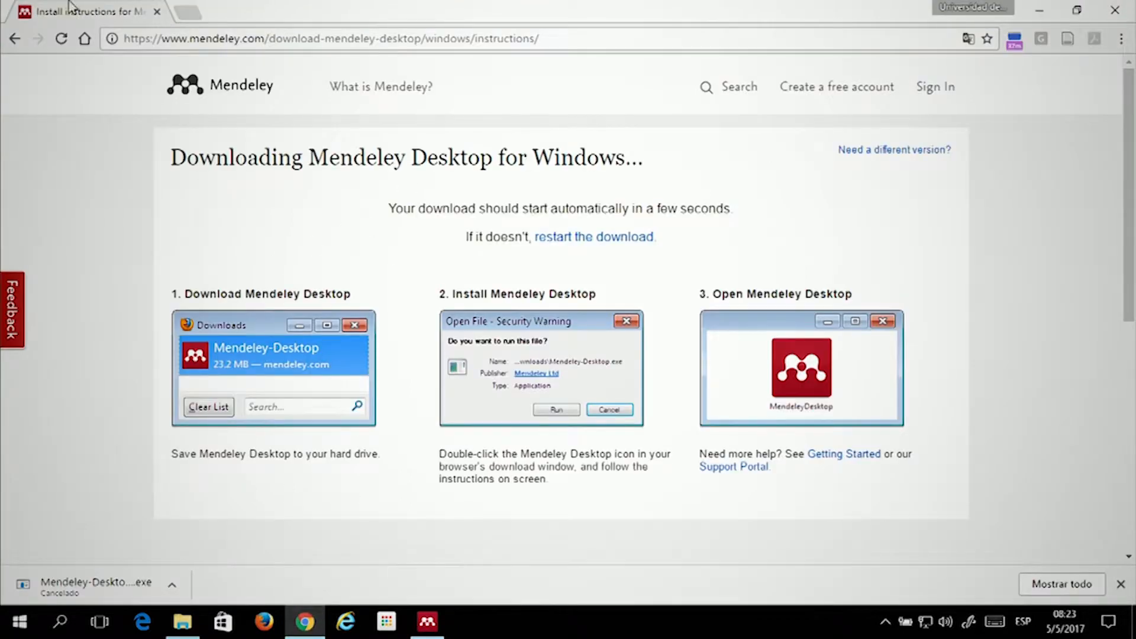
{"action": "left_click", "coordinate": [190, 13]}
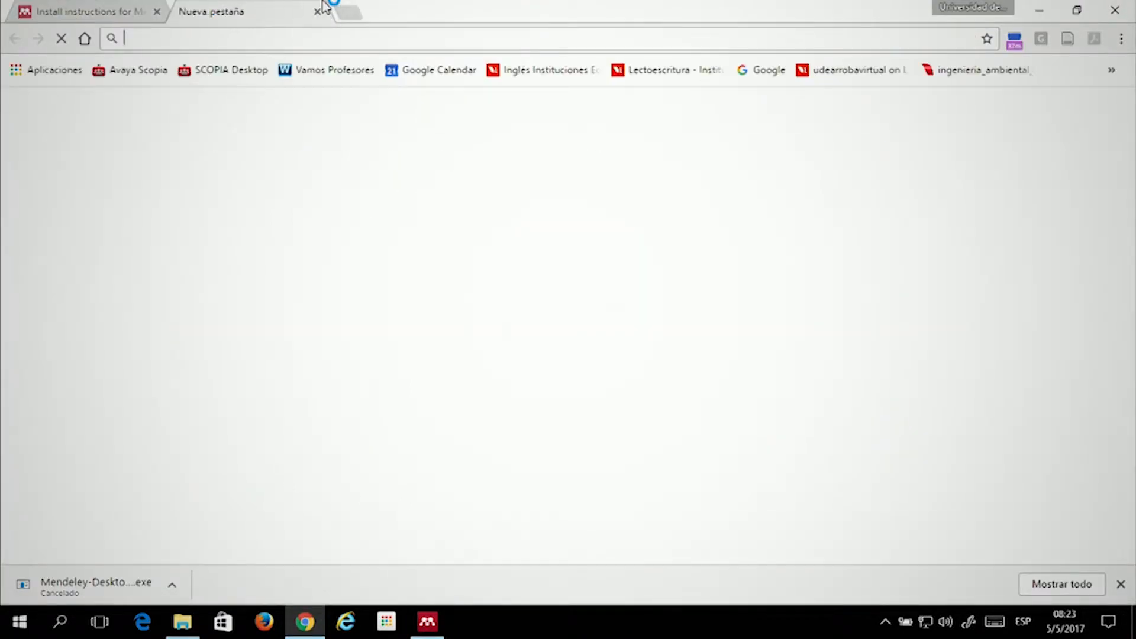
{"action": "type", "text": "google"}
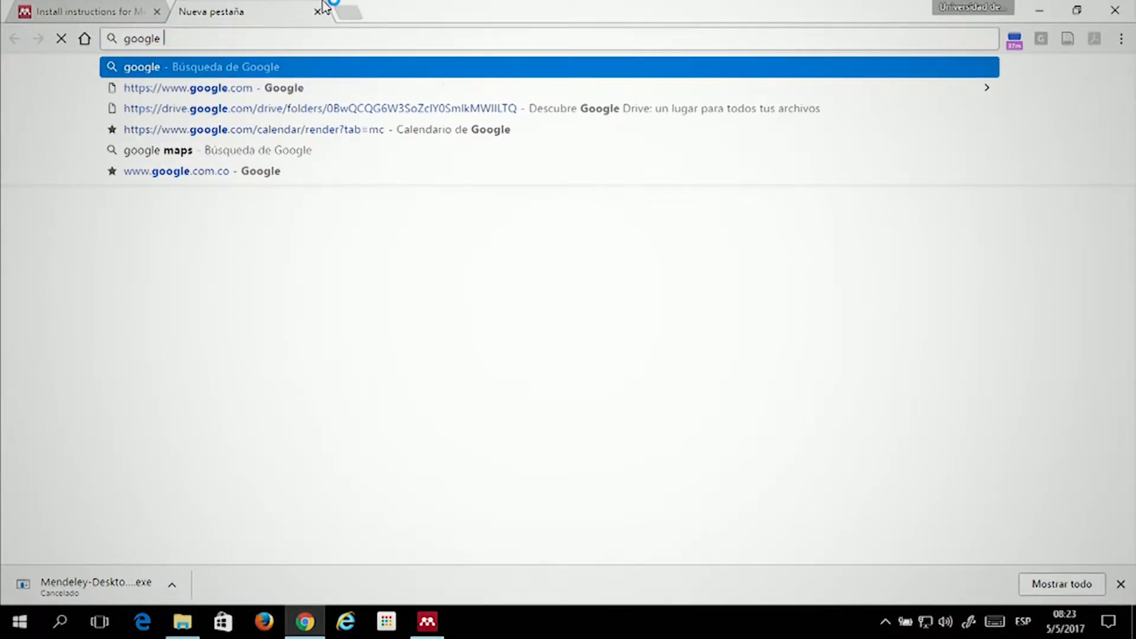
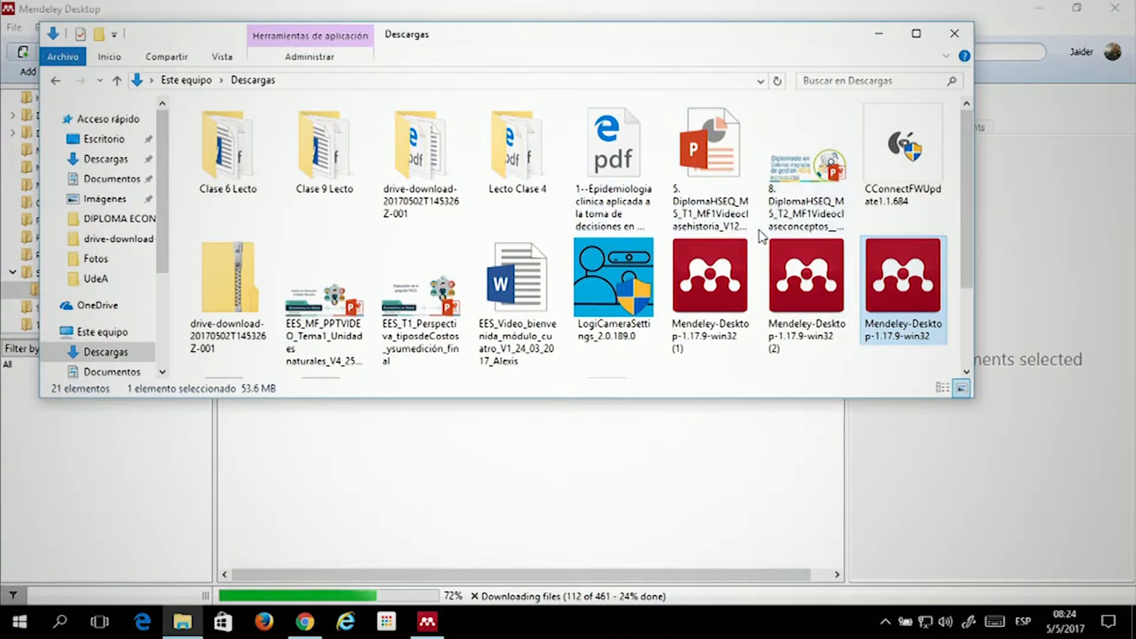
Scroll down the Mendeley library while its 461 files download
{"action": "scroll", "coordinate": [747, 230], "scroll_direction": "down", "scroll_amount": 2}
Add a10v33n3.pdf from Descargas to Estado del arte as the article 'El tiempo de la archivística'
{"action": "left_click", "coordinate": [629, 308]}
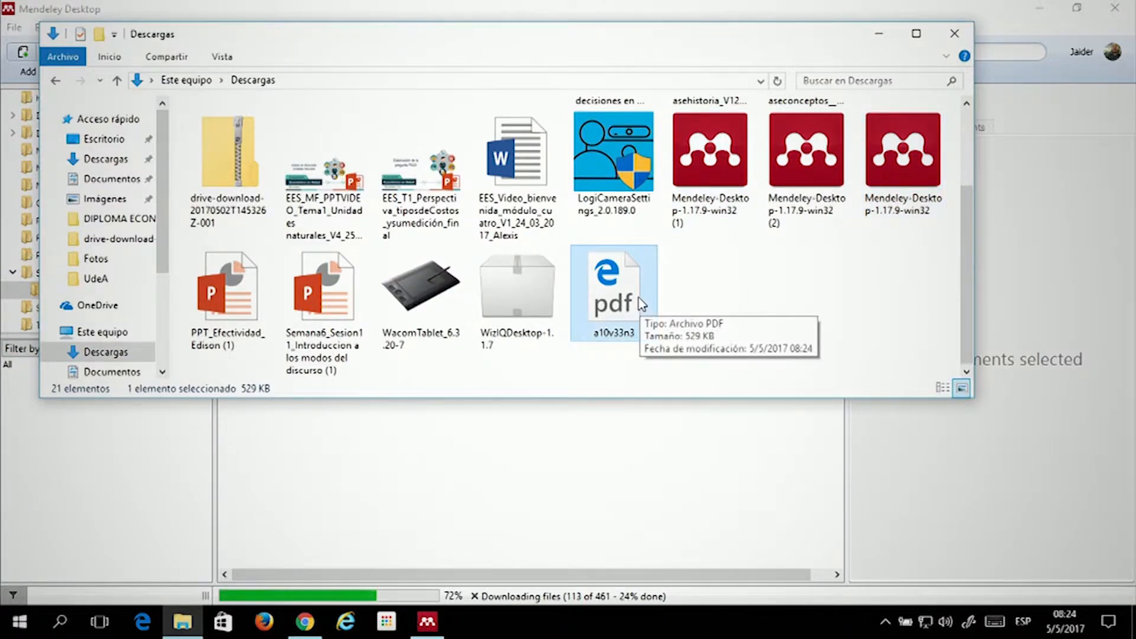
{"action": "left_click_drag", "start_coordinate": [626, 296], "coordinate": [541, 513]}
{"action": "left_click", "coordinate": [1047, 10]}
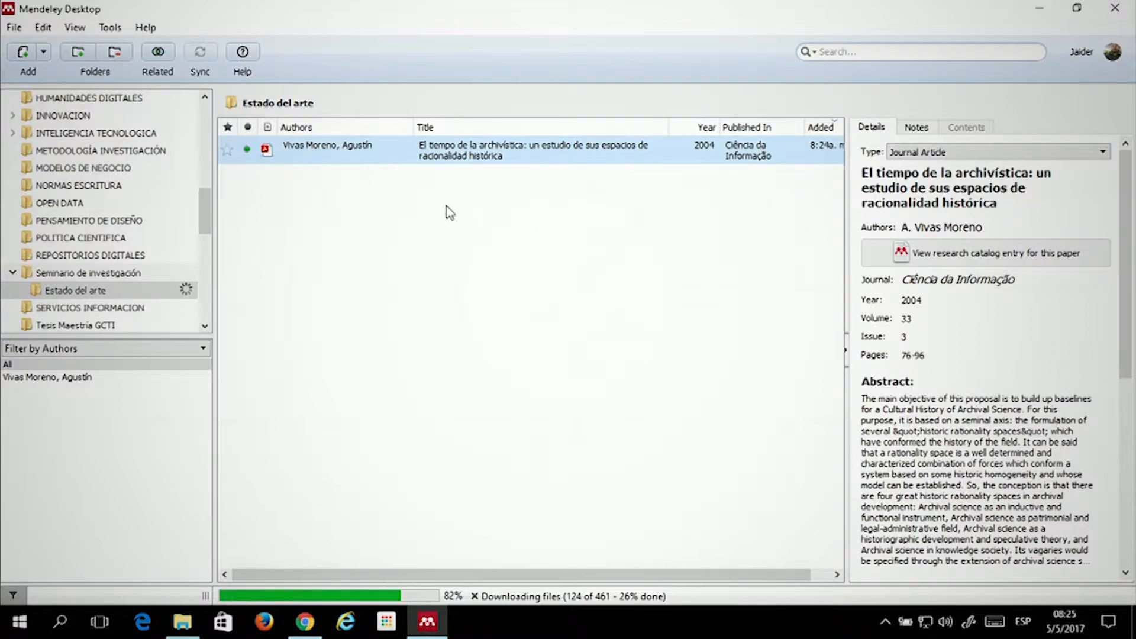
{"action": "left_click", "coordinate": [374, 169]}
{"action": "left_click", "coordinate": [327, 154]}
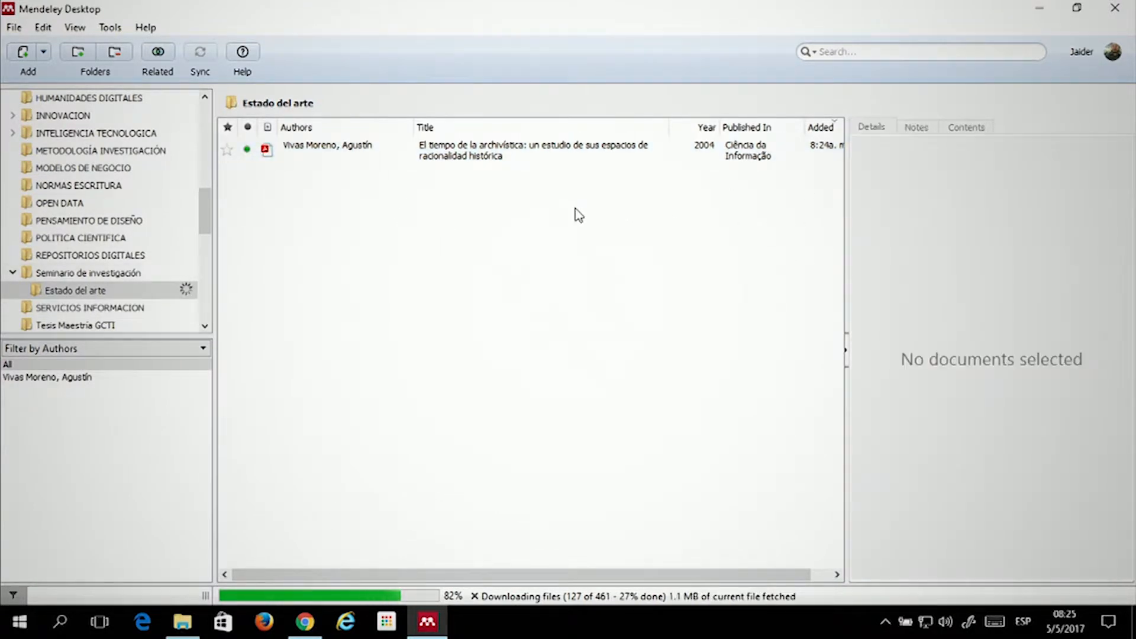
{"action": "left_click", "coordinate": [516, 157]}
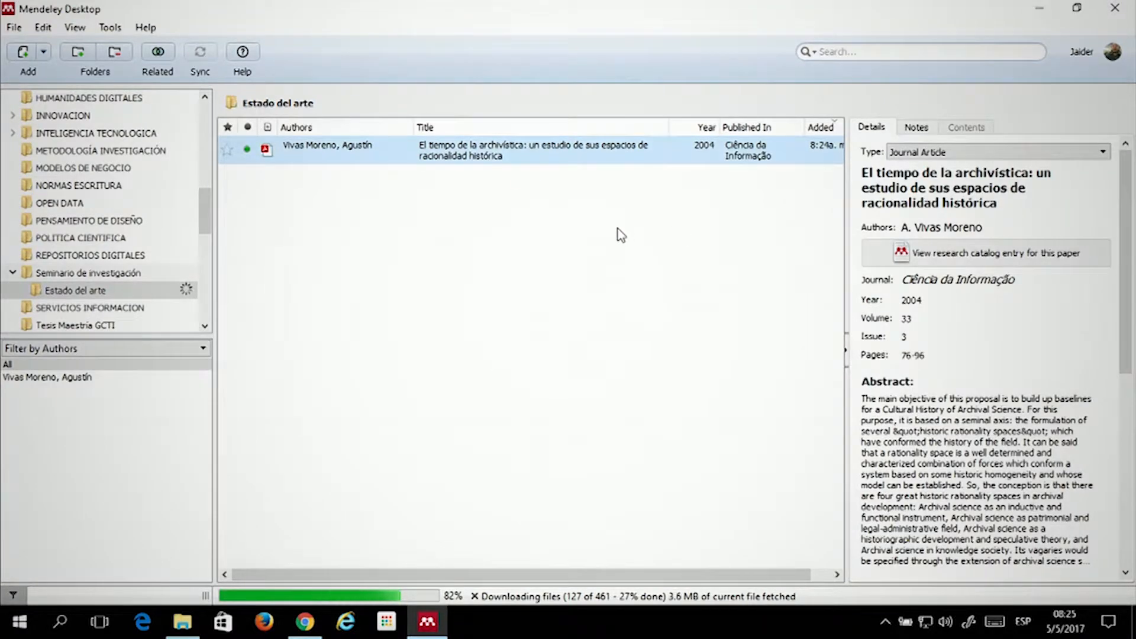
{"action": "left_click", "coordinate": [485, 158]}
{"action": "scroll", "coordinate": [1038, 314], "scroll_direction": "down", "scroll_amount": 6}
{"action": "scroll", "coordinate": [994, 287], "scroll_direction": "up", "scroll_amount": 6}
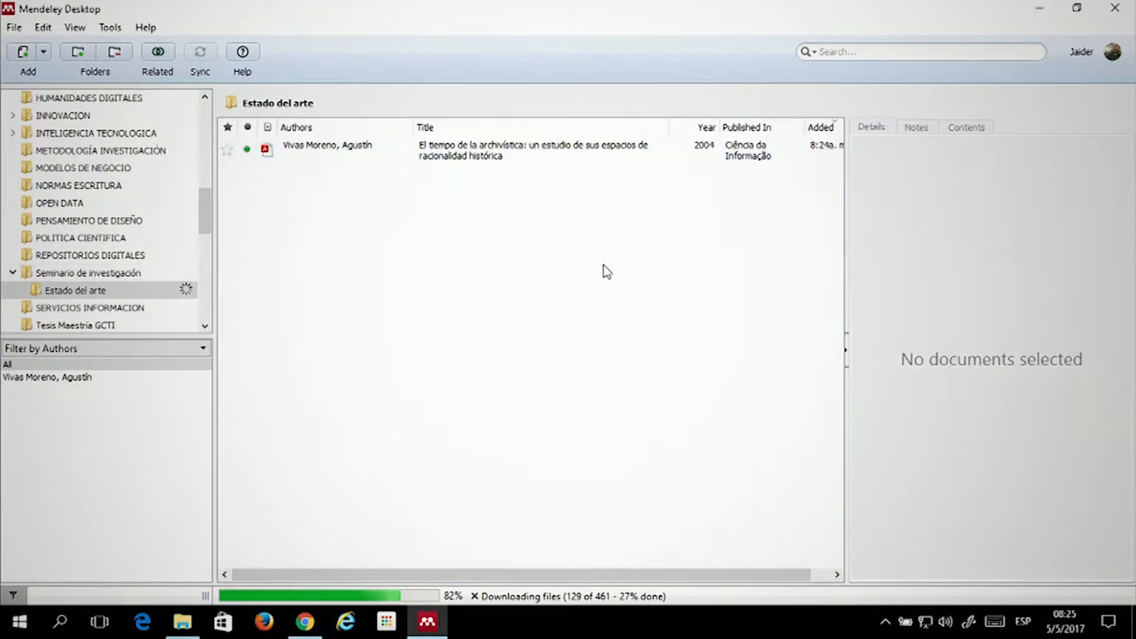
{"action": "left_click", "coordinate": [483, 157]}
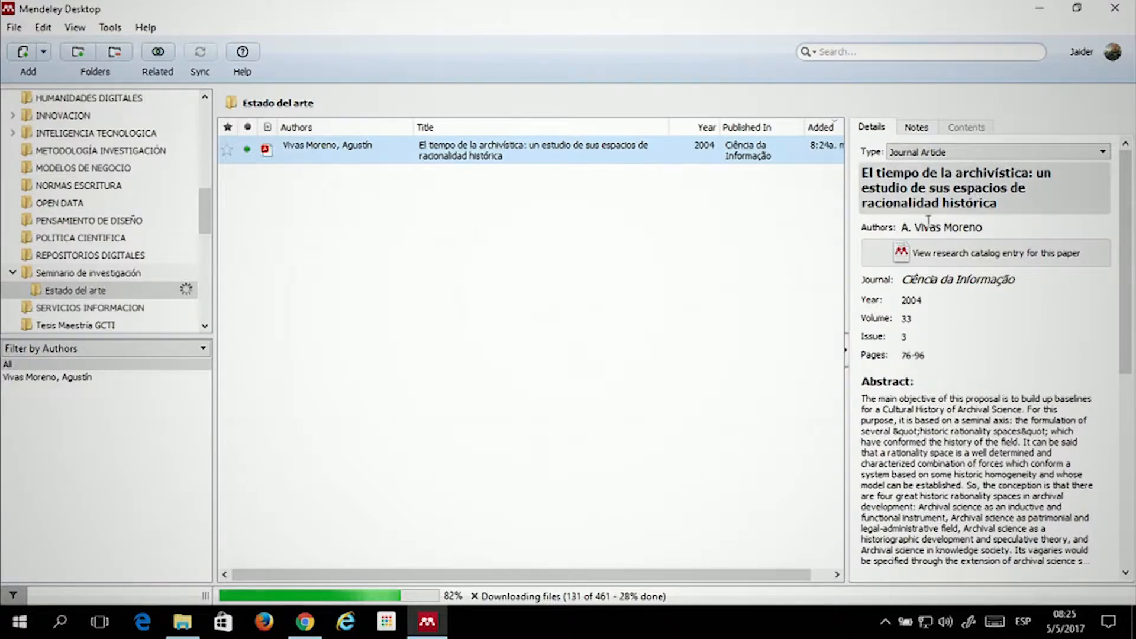
{"action": "left_click", "coordinate": [973, 199]}
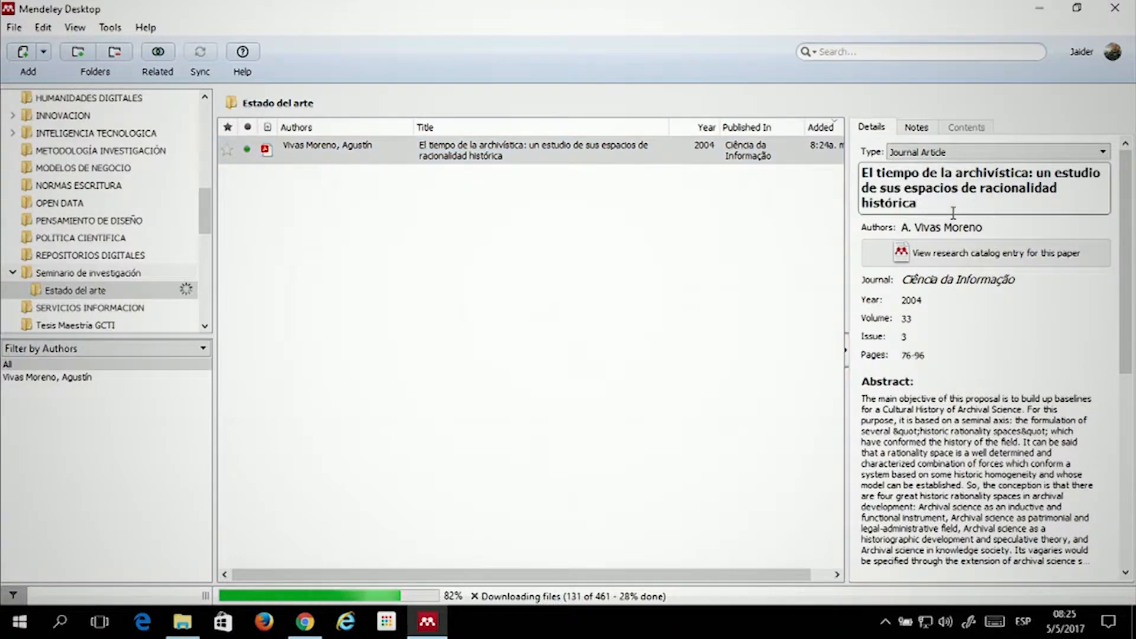
{"action": "left_click", "coordinate": [716, 201]}
{"action": "left_click", "coordinate": [620, 161]}
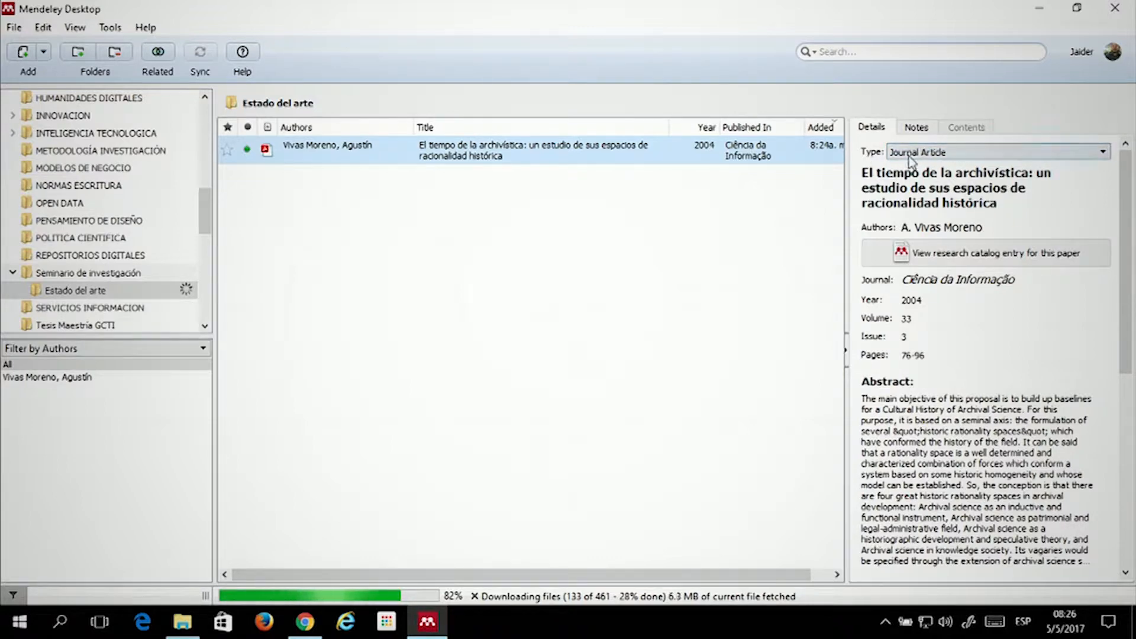
{"action": "left_click", "coordinate": [965, 153]}
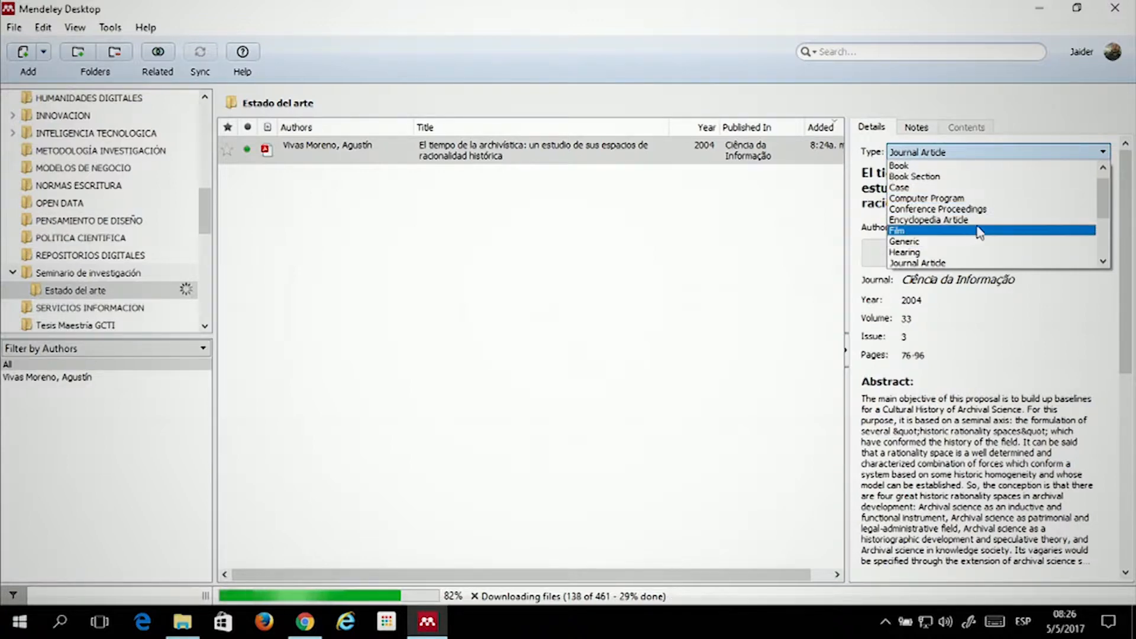
{"action": "scroll", "coordinate": [989, 213], "scroll_direction": "down", "scroll_amount": 3}
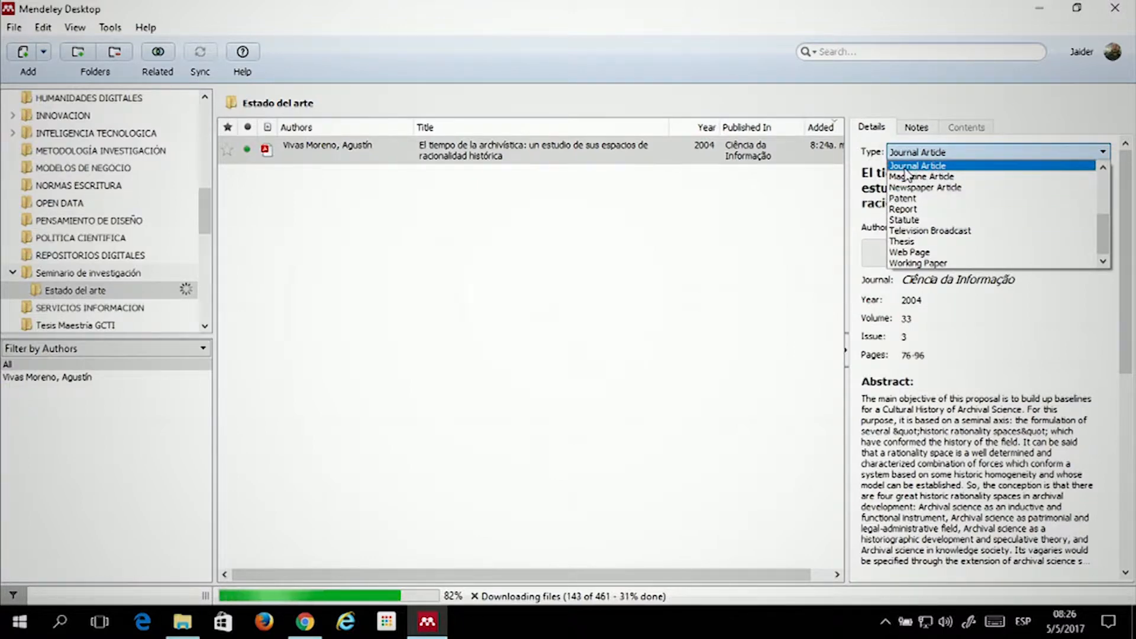
{"action": "left_click", "coordinate": [910, 166]}
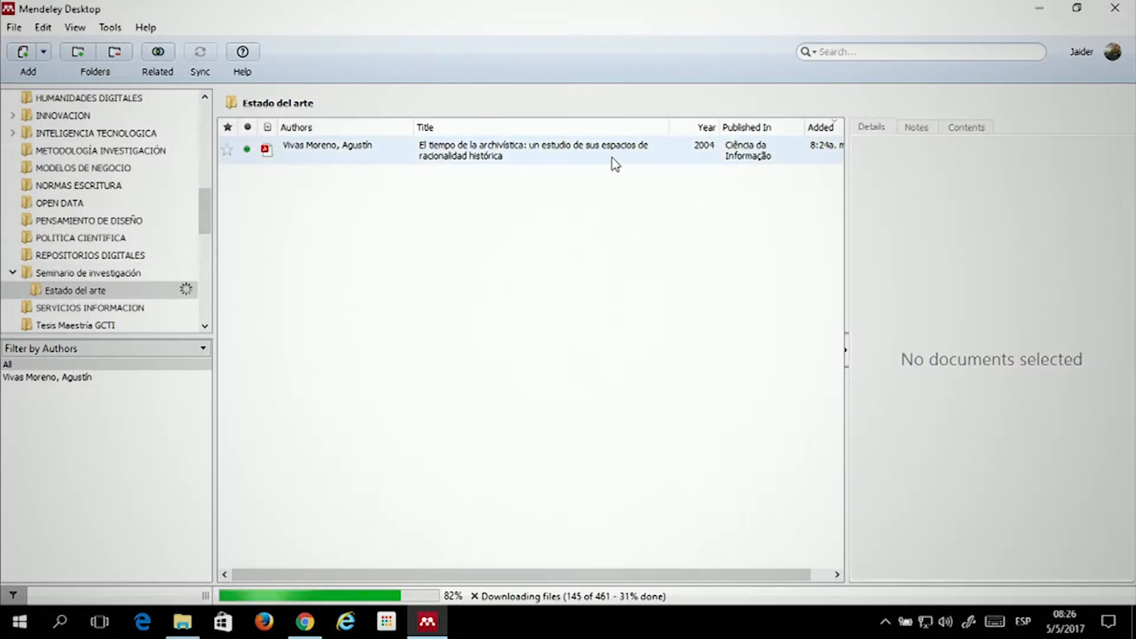
{"action": "left_click", "coordinate": [612, 157]}
{"action": "left_click", "coordinate": [1031, 152]}
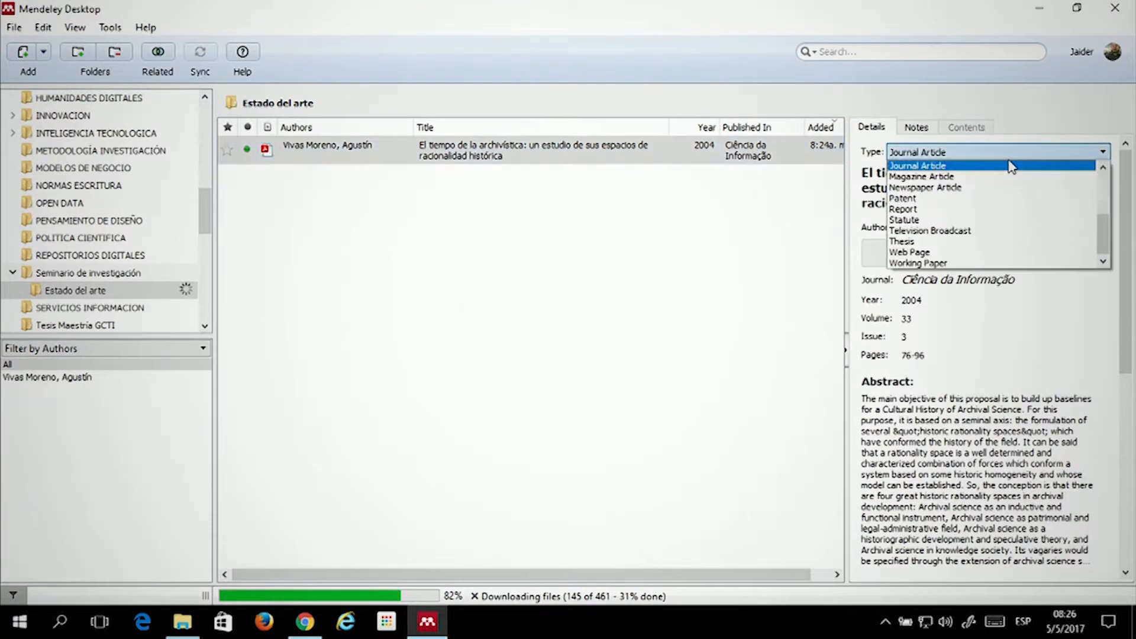
{"action": "left_click", "coordinate": [917, 165]}
{"action": "left_click", "coordinate": [828, 201]}
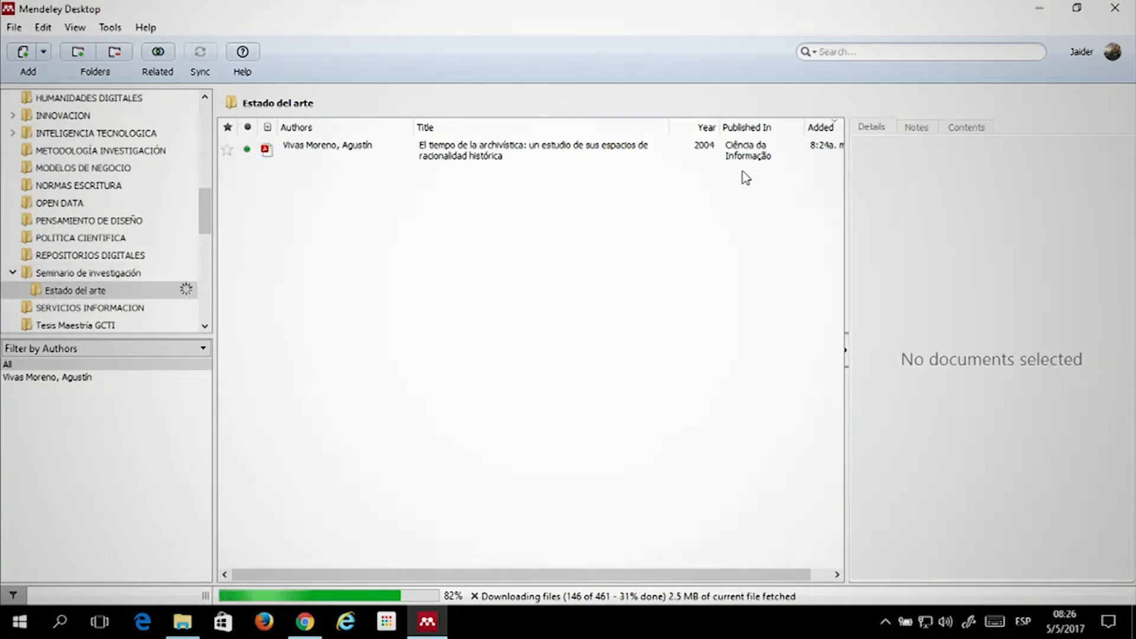
{"action": "left_click", "coordinate": [744, 157]}
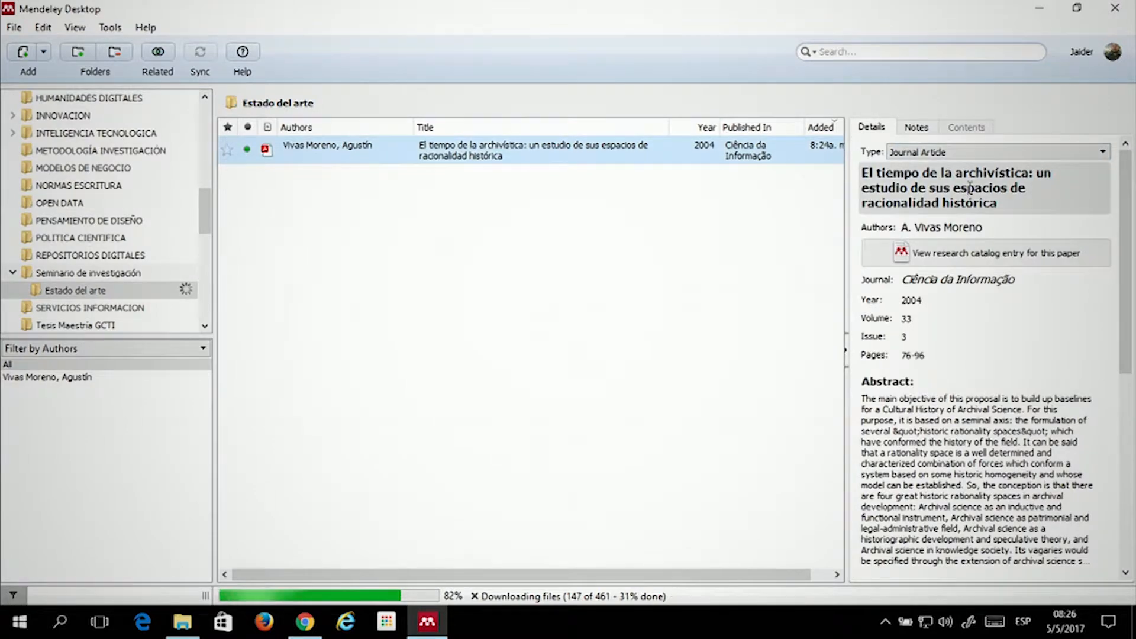
{"action": "left_click", "coordinate": [912, 199]}
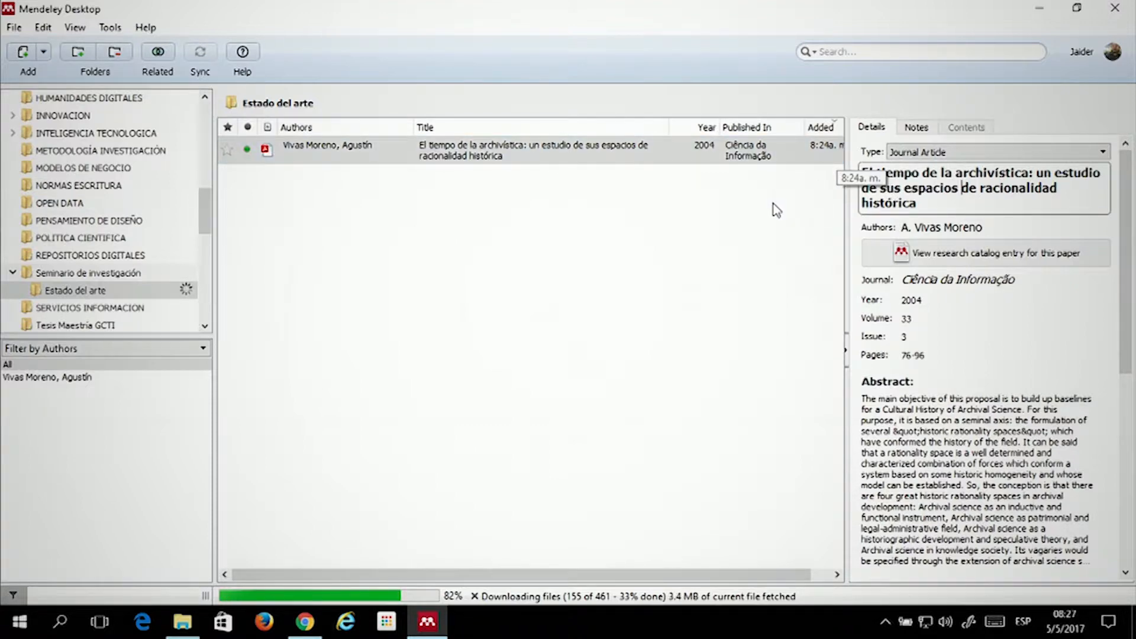
{"action": "left_click", "coordinate": [976, 226]}
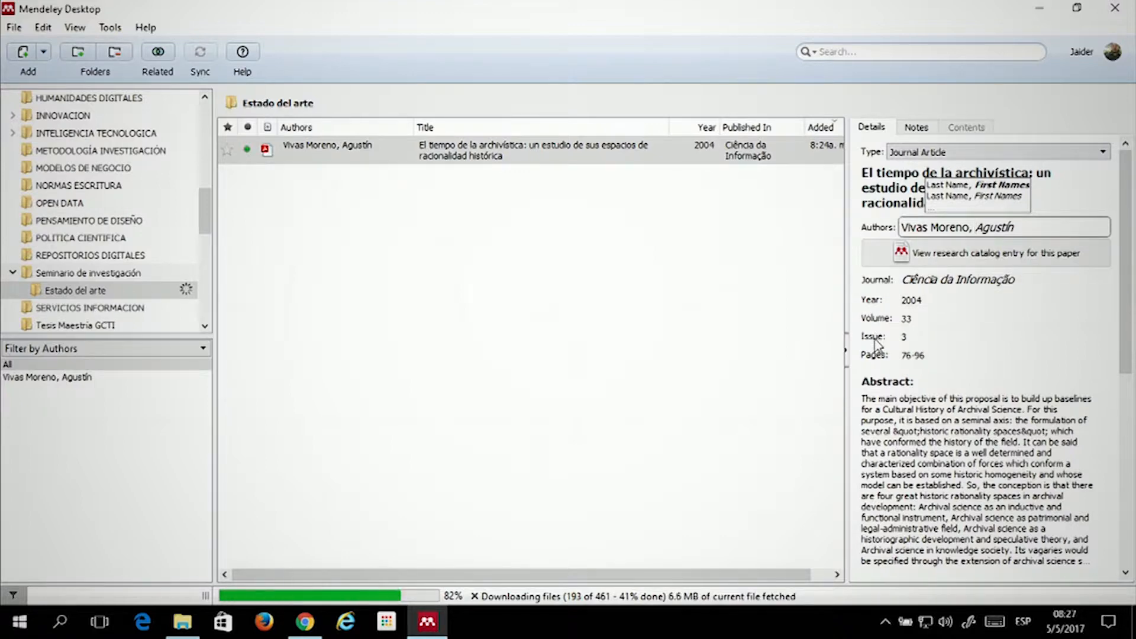
{"action": "left_click", "coordinate": [944, 305]}
{"action": "left_click", "coordinate": [927, 318]}
{"action": "left_click", "coordinate": [919, 333]}
{"action": "left_click", "coordinate": [941, 353]}
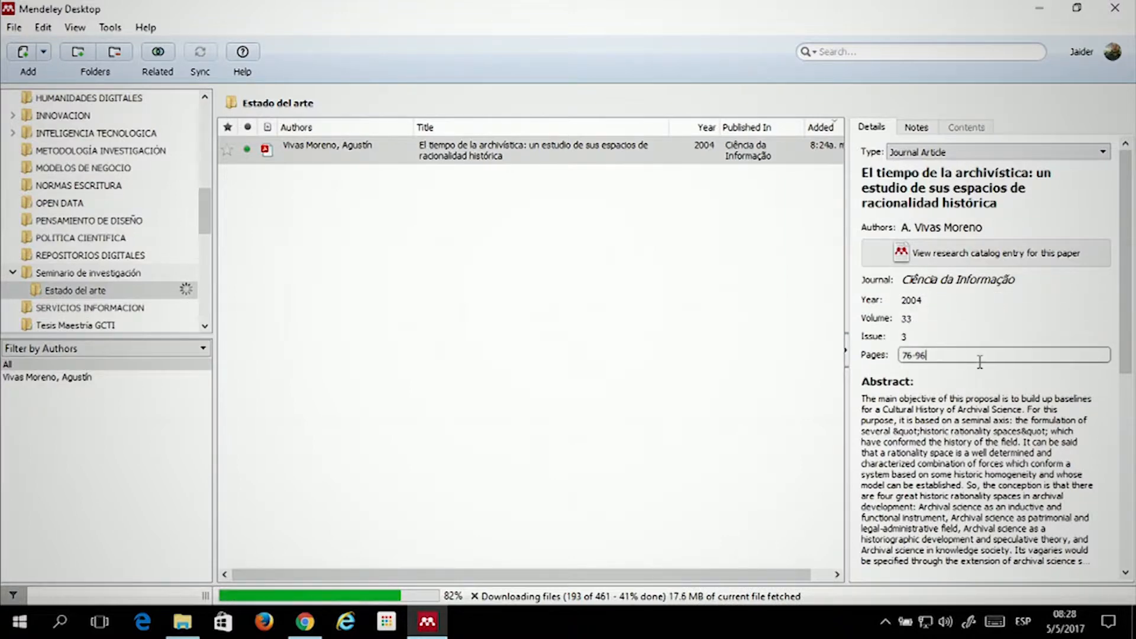
{"action": "scroll", "coordinate": [977, 360], "scroll_direction": "down", "scroll_amount": 3}
{"action": "left_click", "coordinate": [935, 316]}
{"action": "scroll", "coordinate": [935, 313], "scroll_direction": "down", "scroll_amount": 3}
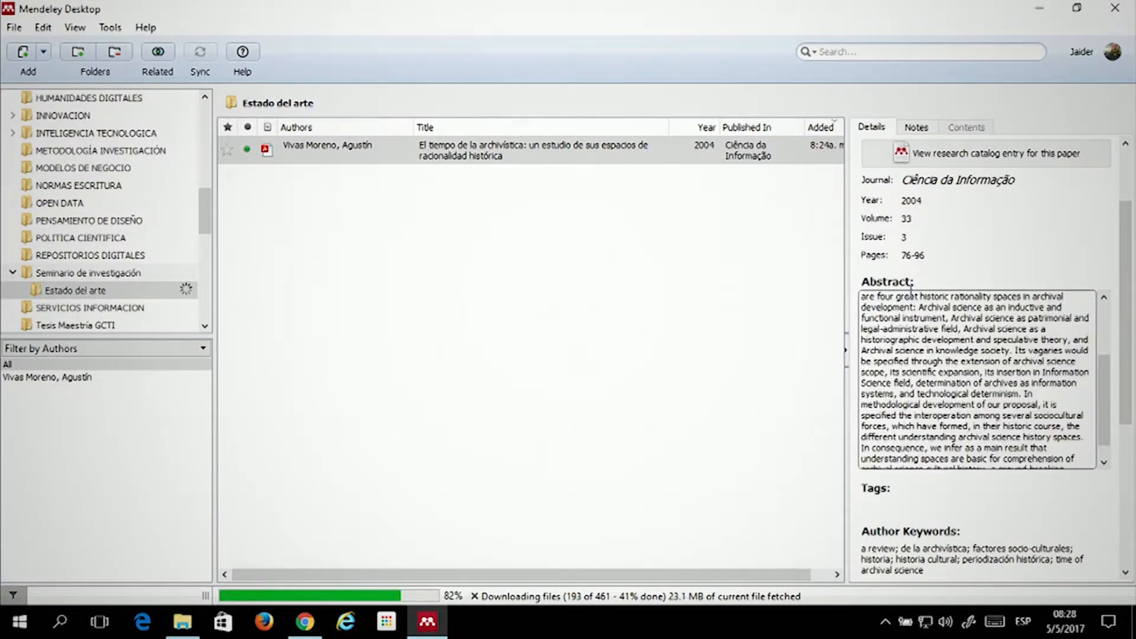
{"action": "scroll", "coordinate": [893, 341], "scroll_direction": "down", "scroll_amount": 5}
{"action": "left_click", "coordinate": [892, 350]}
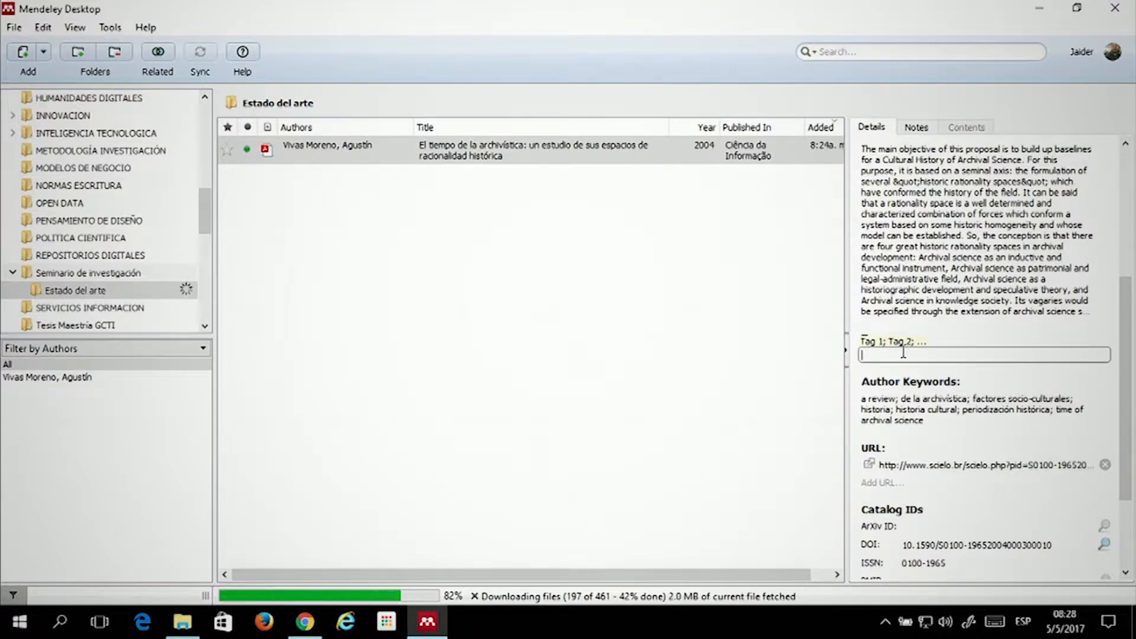
{"action": "left_click", "coordinate": [998, 225]}
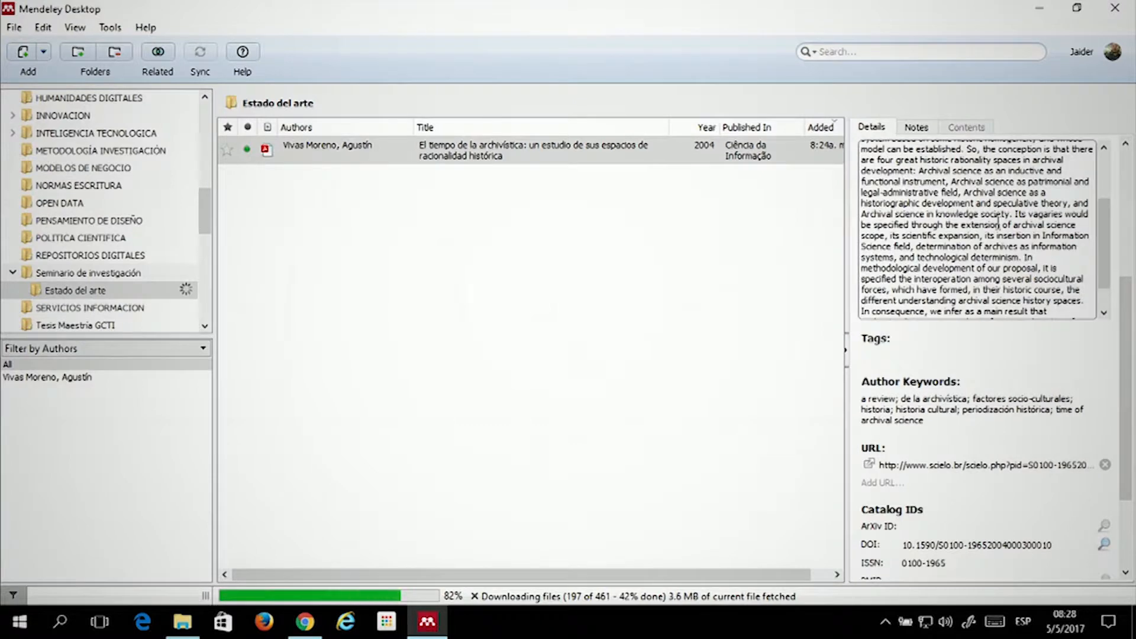
{"action": "scroll", "coordinate": [966, 170], "scroll_direction": "down", "scroll_amount": 1}
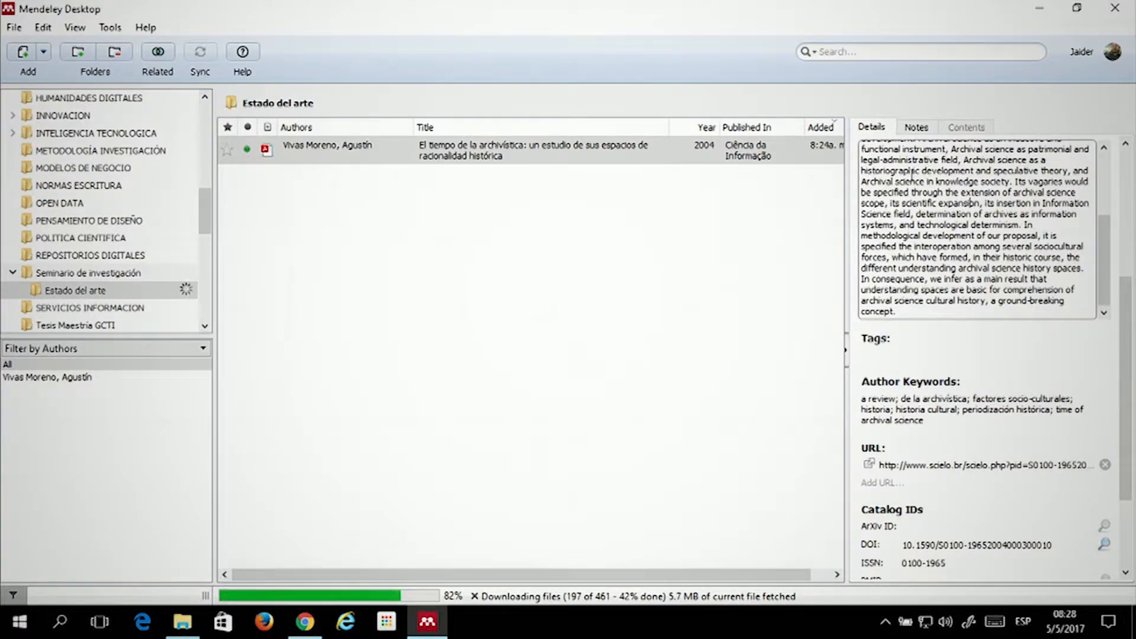
{"action": "left_click", "coordinate": [902, 346]}
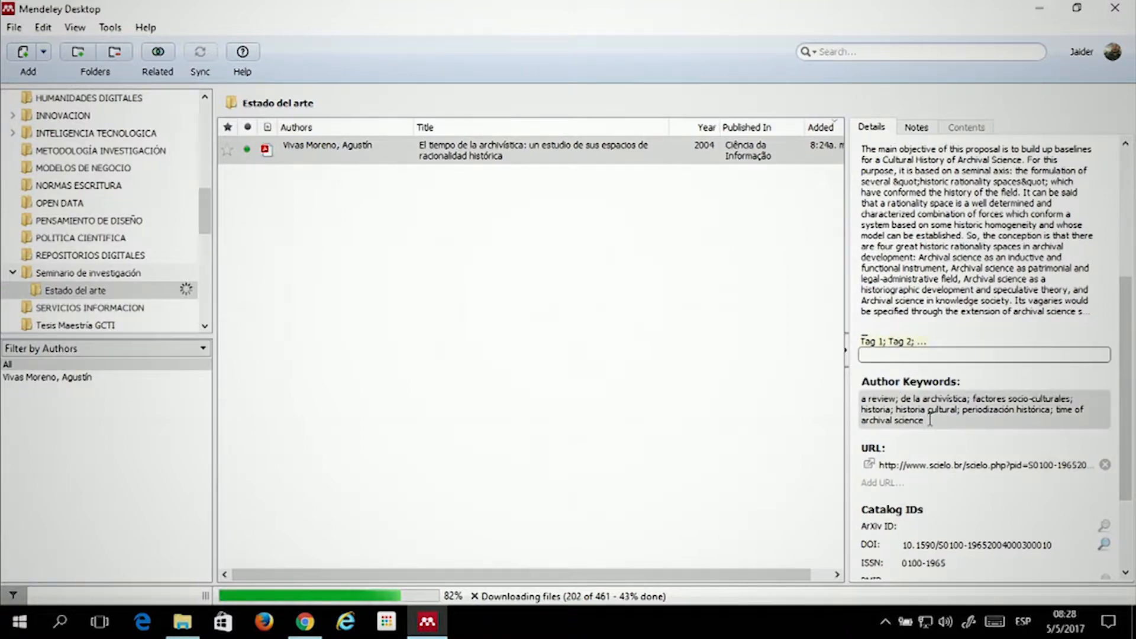
{"action": "left_click", "coordinate": [929, 420]}
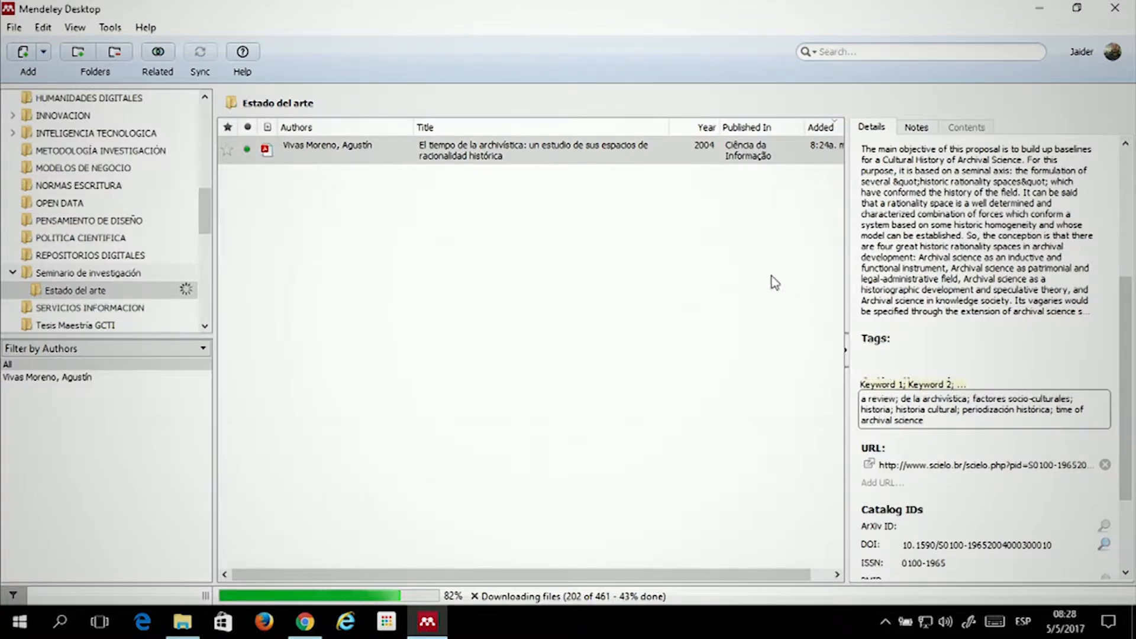
{"action": "left_click", "coordinate": [875, 344]}
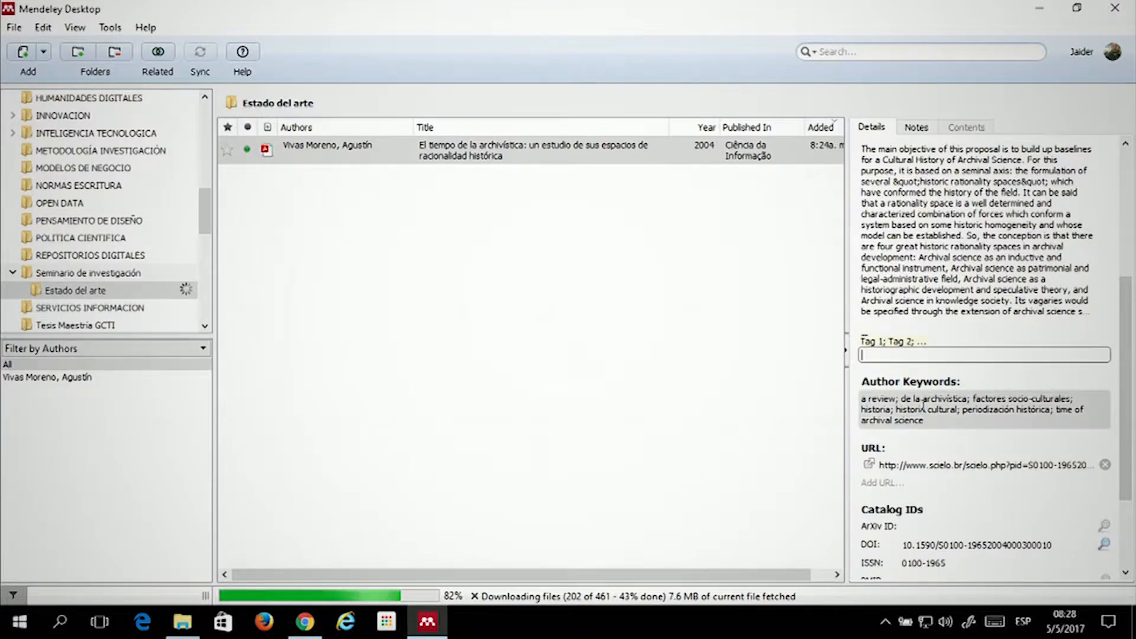
{"action": "left_click", "coordinate": [922, 407]}
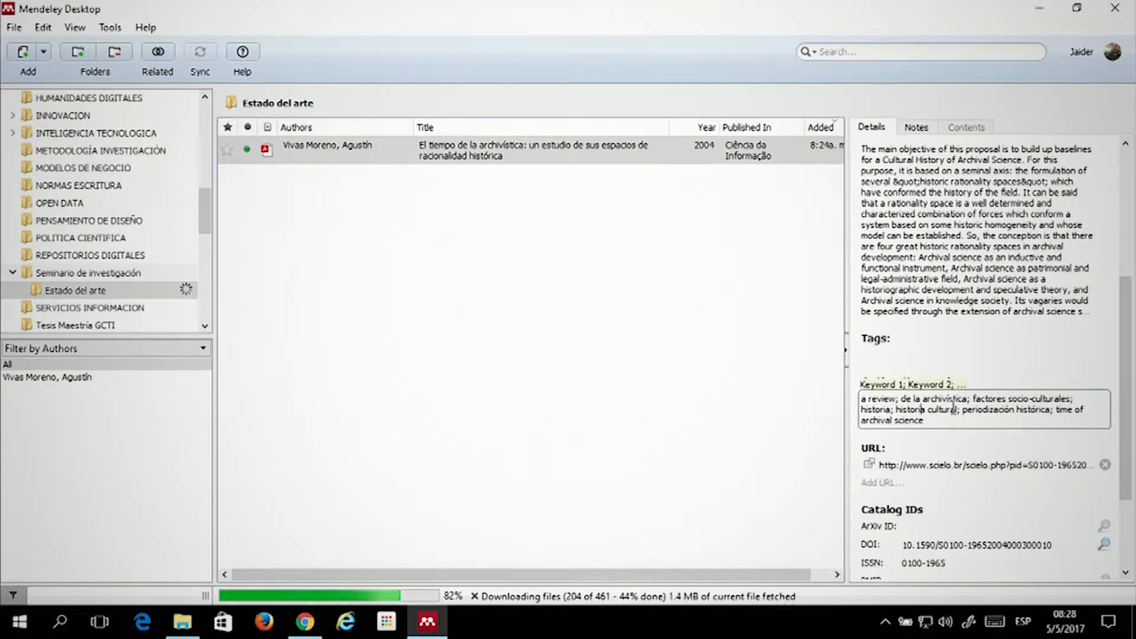
{"action": "scroll", "coordinate": [918, 409], "scroll_direction": "down", "scroll_amount": 3}
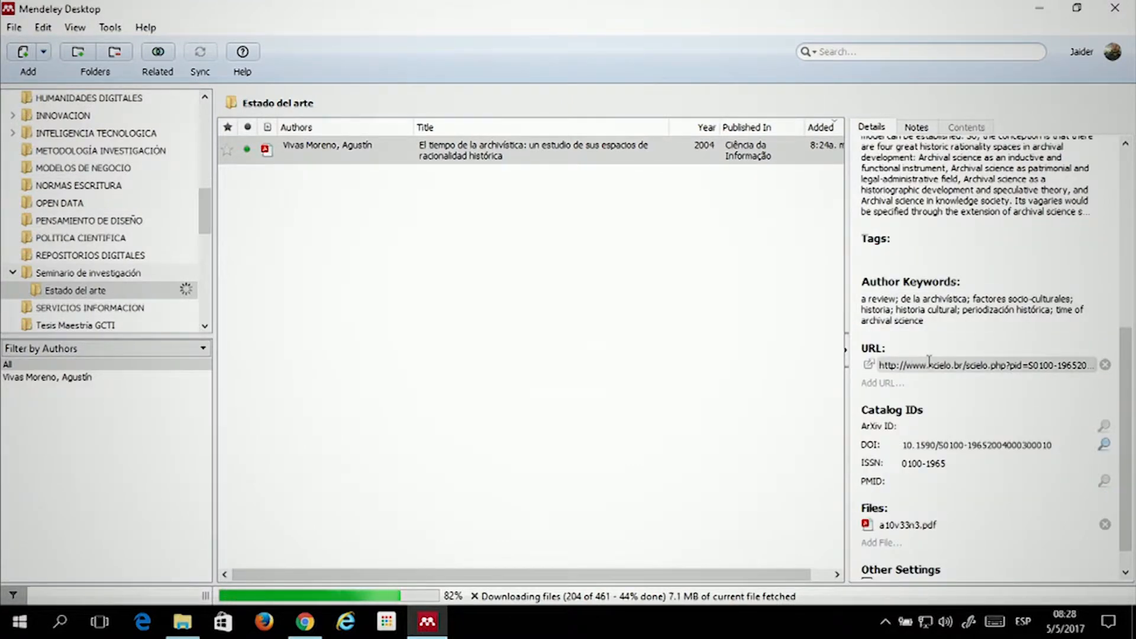
{"action": "left_click", "coordinate": [903, 306]}
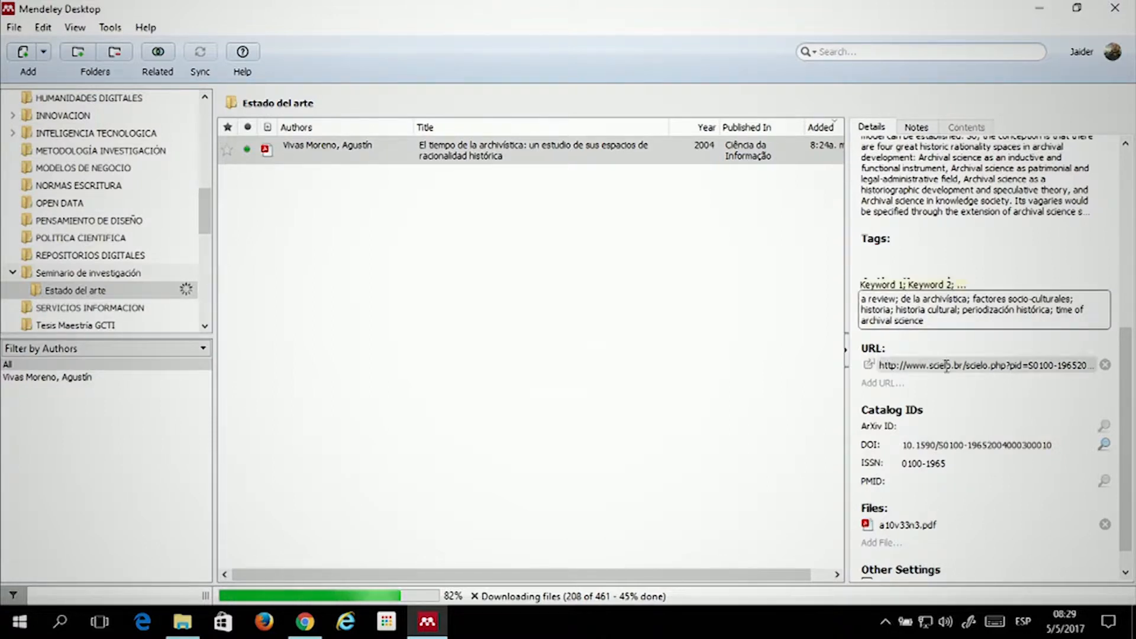
{"action": "left_click", "coordinate": [971, 364]}
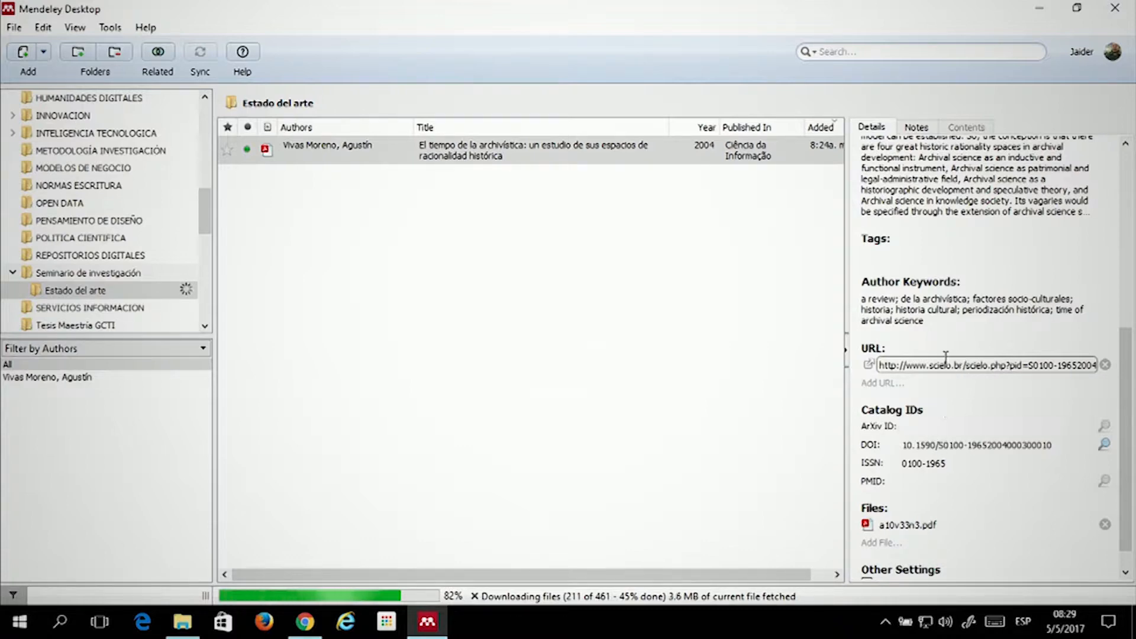
{"action": "scroll", "coordinate": [926, 428], "scroll_direction": "down", "scroll_amount": 1}
{"action": "left_click", "coordinate": [953, 398]}
{"action": "left_click", "coordinate": [927, 417]}
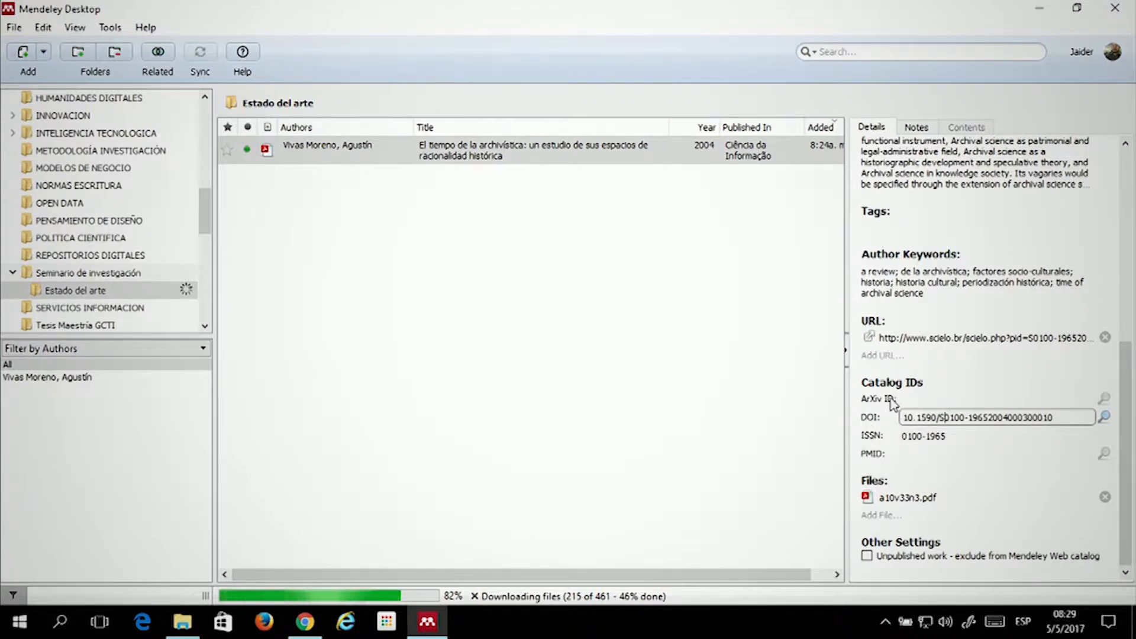
{"action": "left_click", "coordinate": [930, 389]}
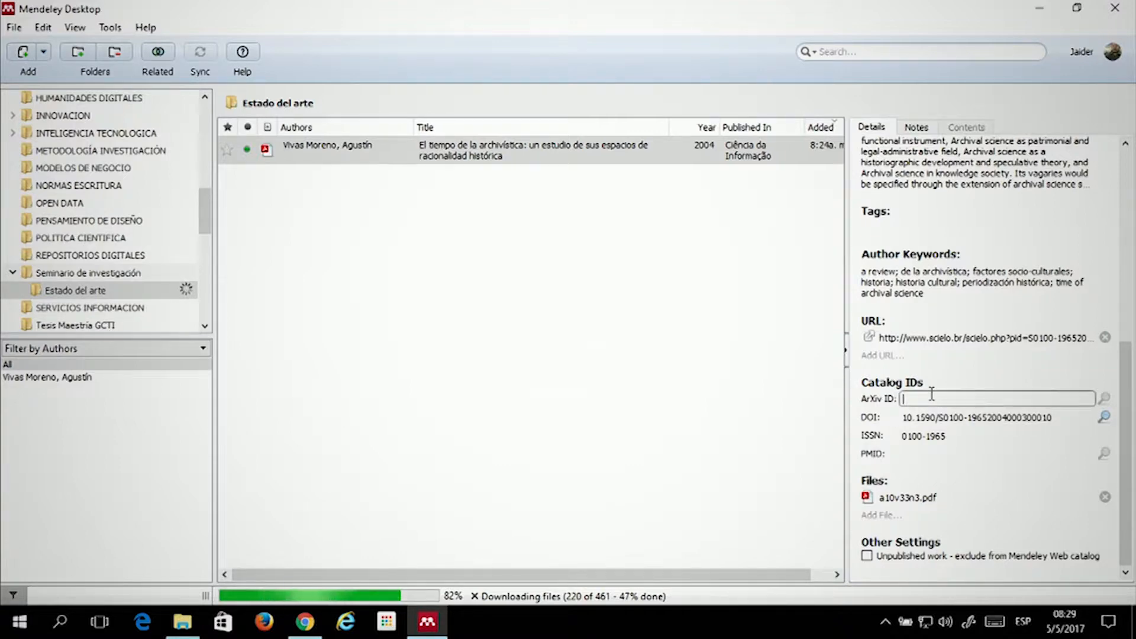
{"action": "left_click", "coordinate": [935, 436]}
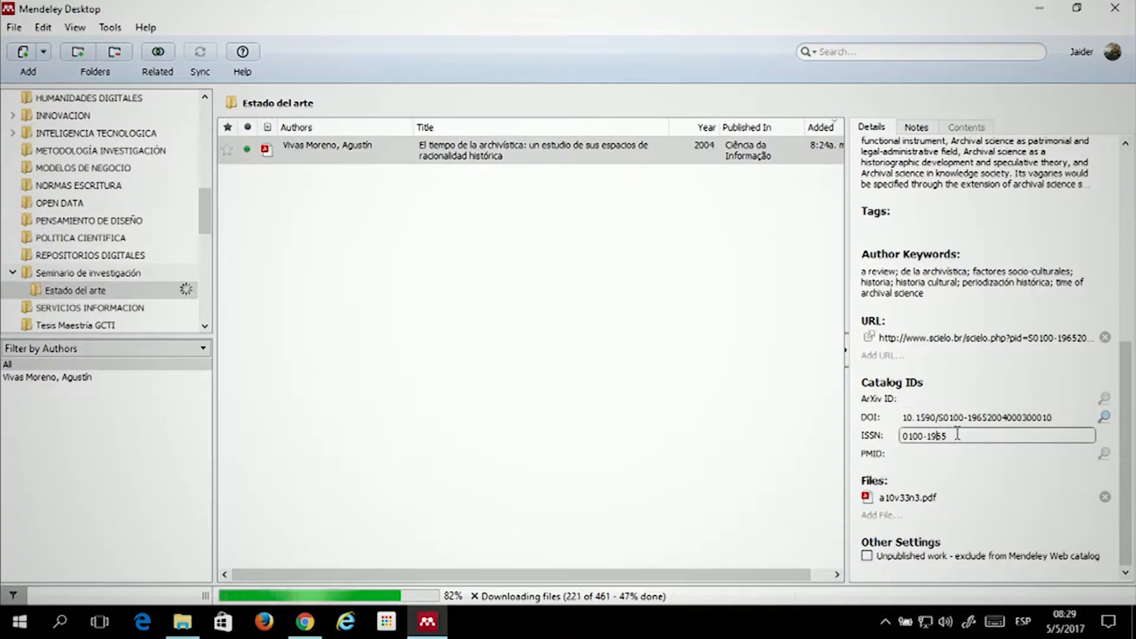
{"action": "left_click", "coordinate": [937, 450]}
{"action": "left_click", "coordinate": [907, 382]}
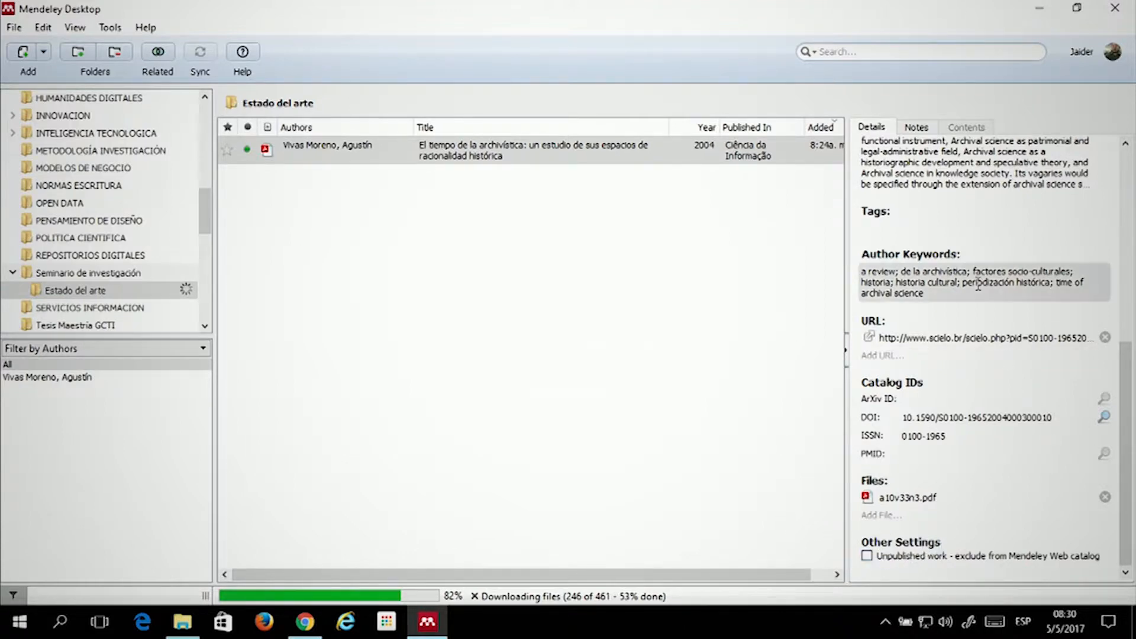
{"action": "scroll", "coordinate": [977, 286], "scroll_direction": "up", "scroll_amount": 6}
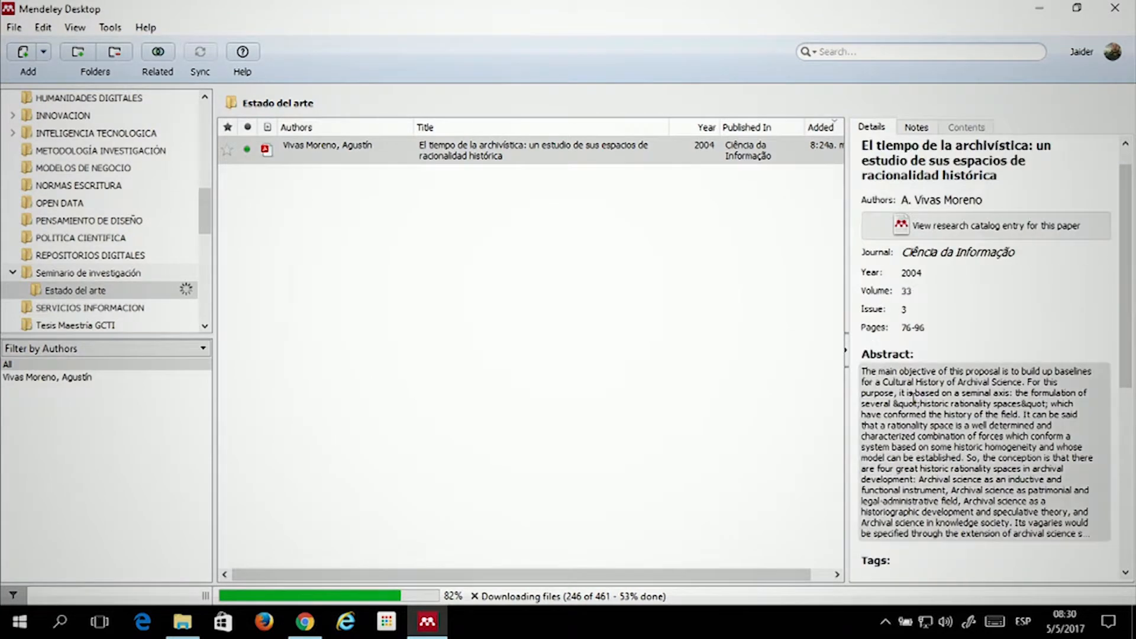
{"action": "scroll", "coordinate": [941, 277], "scroll_direction": "down", "scroll_amount": 3}
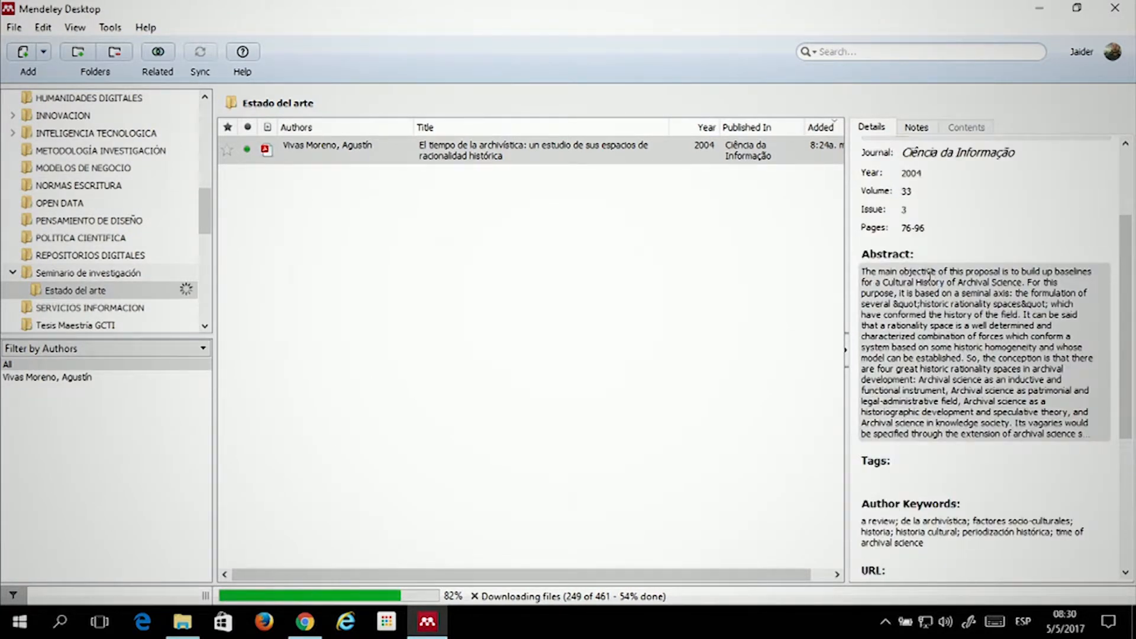
{"action": "scroll", "coordinate": [929, 273], "scroll_direction": "down", "scroll_amount": 3}
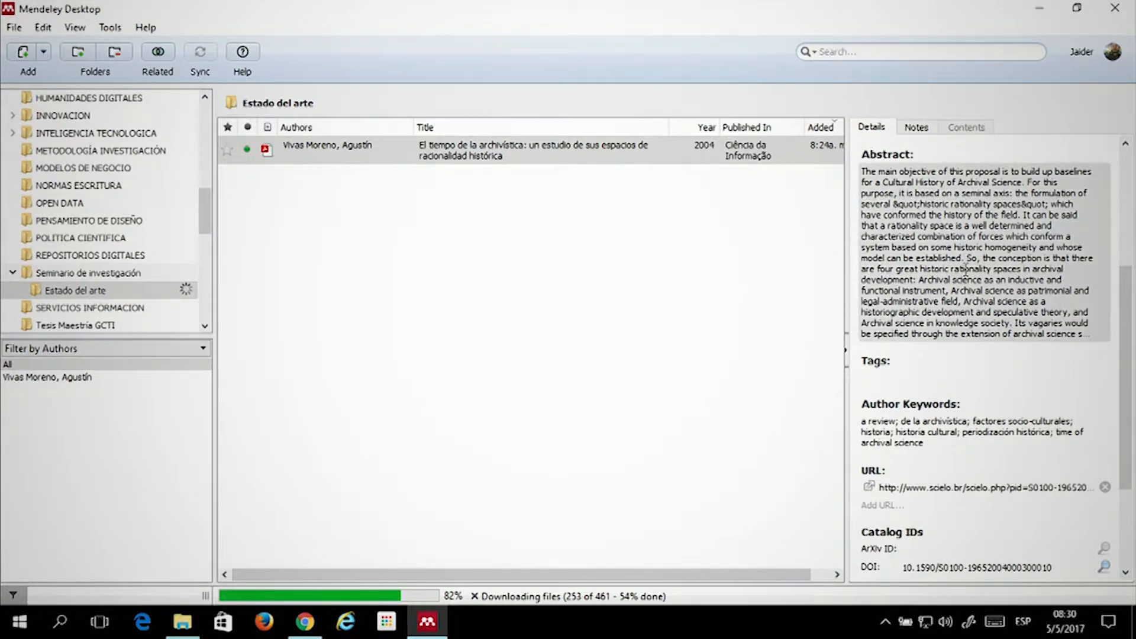
{"action": "scroll", "coordinate": [968, 267], "scroll_direction": "down", "scroll_amount": 3}
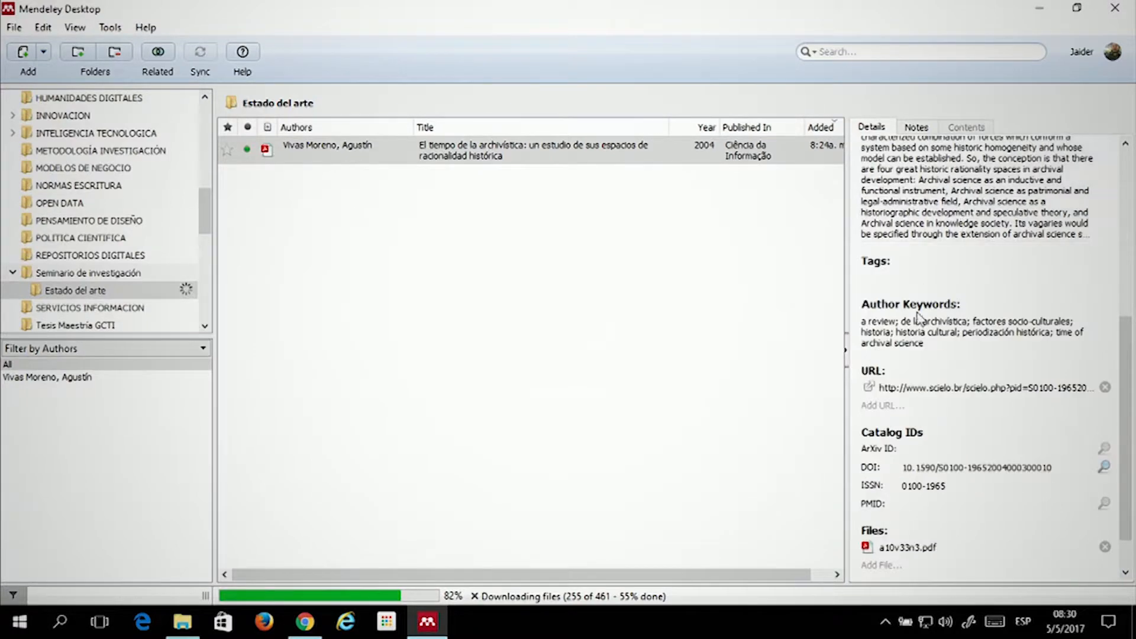
{"action": "scroll", "coordinate": [868, 560], "scroll_direction": "down", "scroll_amount": 2}
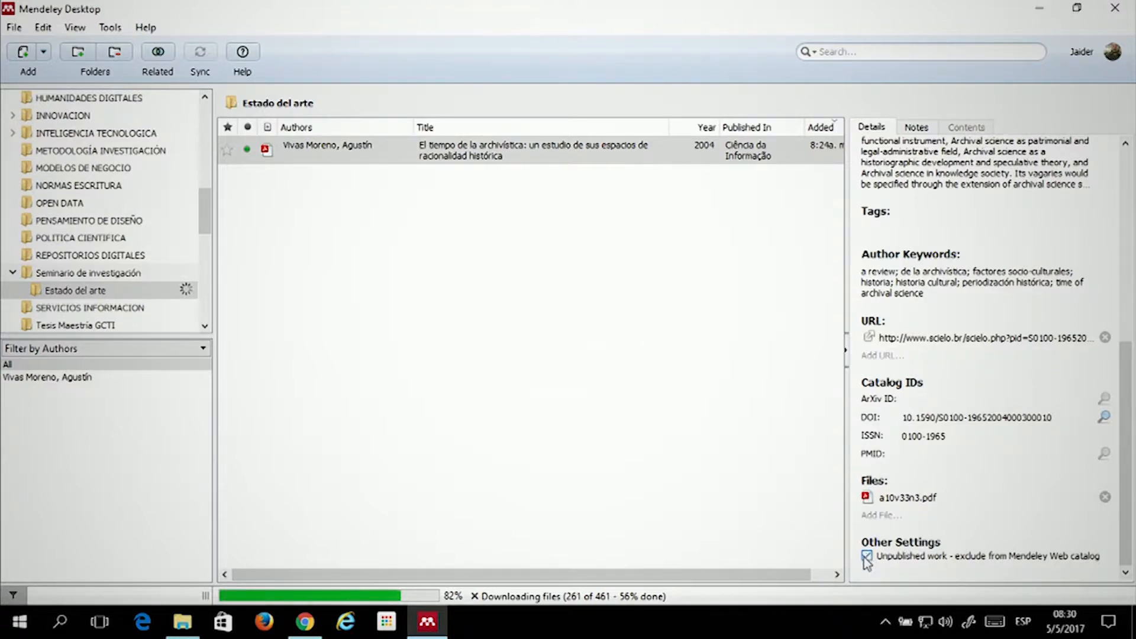
{"action": "left_click", "coordinate": [560, 367]}
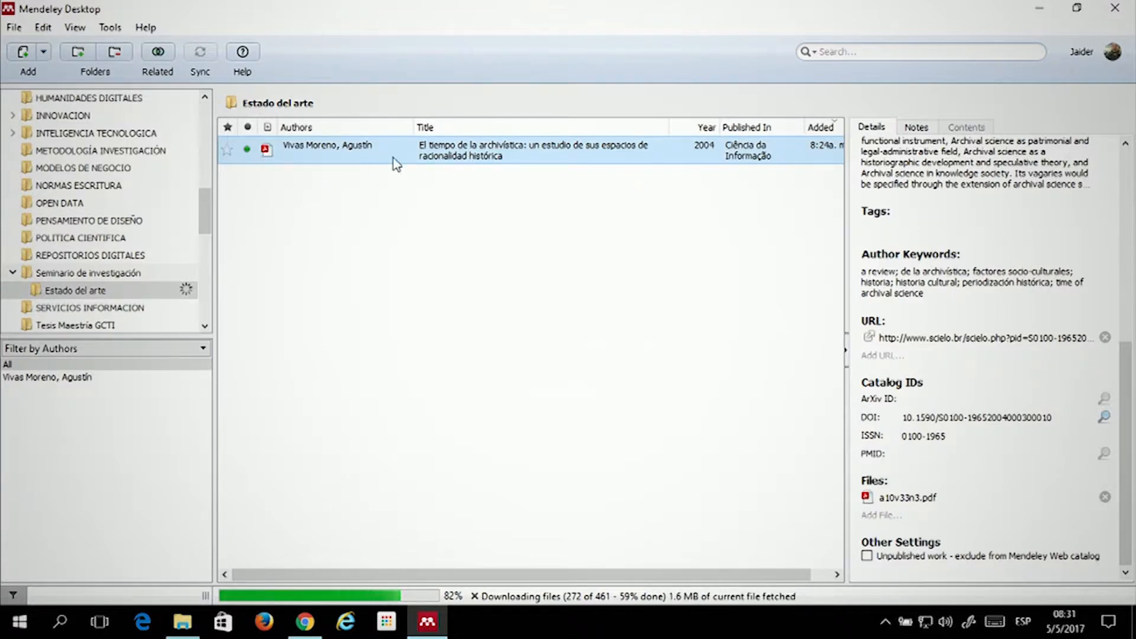
Star 'El tiempo de la archivística' as a favourite and open its PDF in a new tab
{"action": "left_click", "coordinate": [226, 151]}
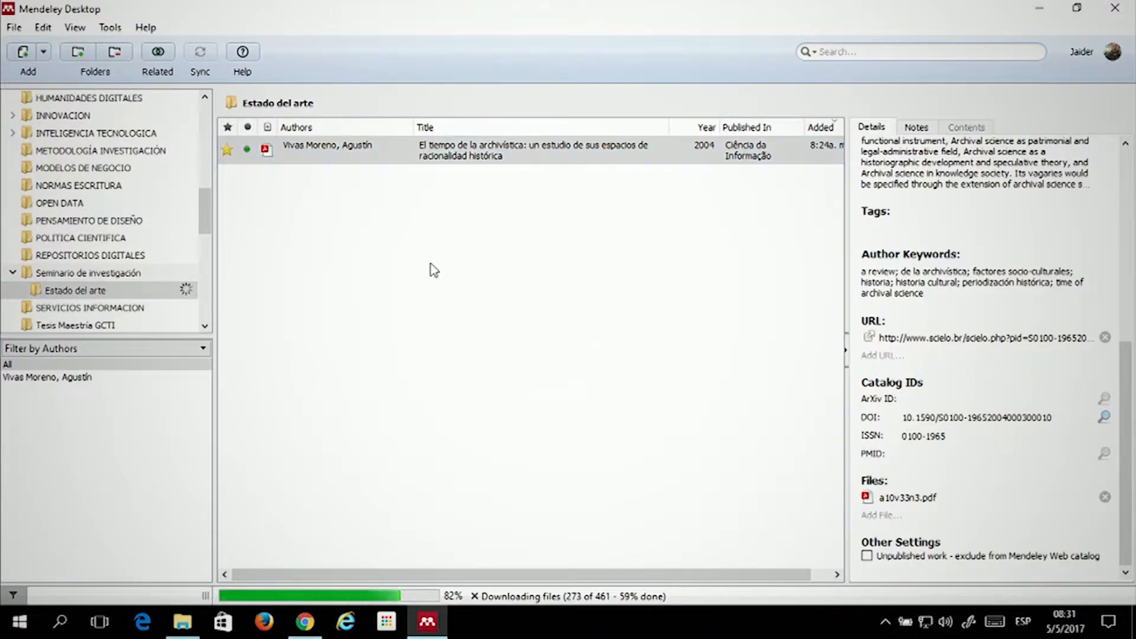
{"action": "left_click", "coordinate": [628, 223]}
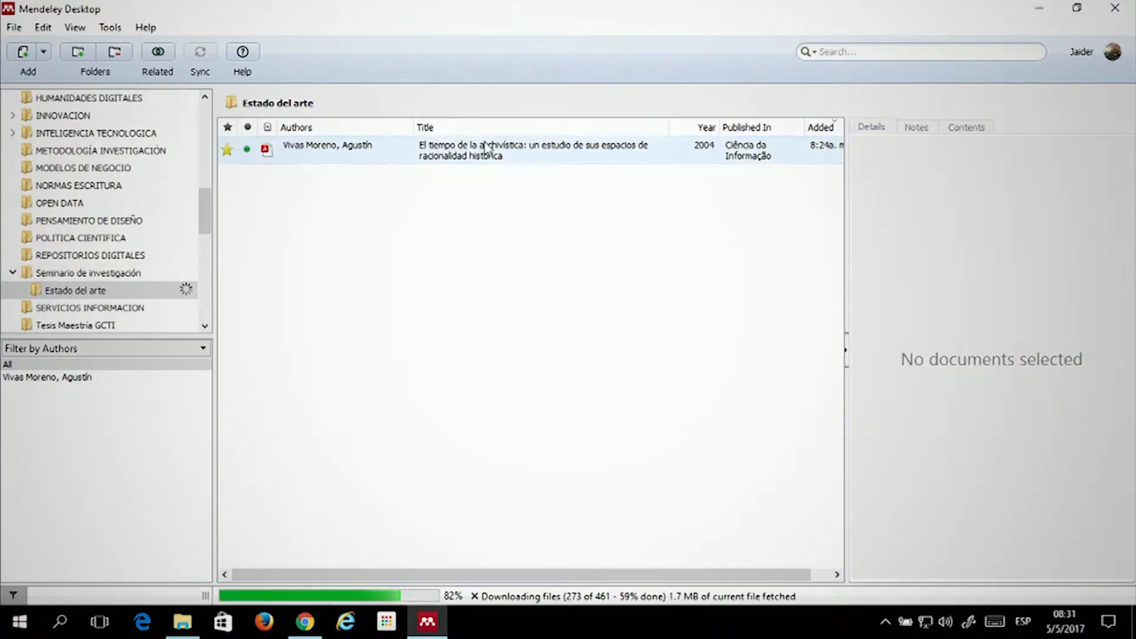
{"action": "left_click", "coordinate": [585, 155]}
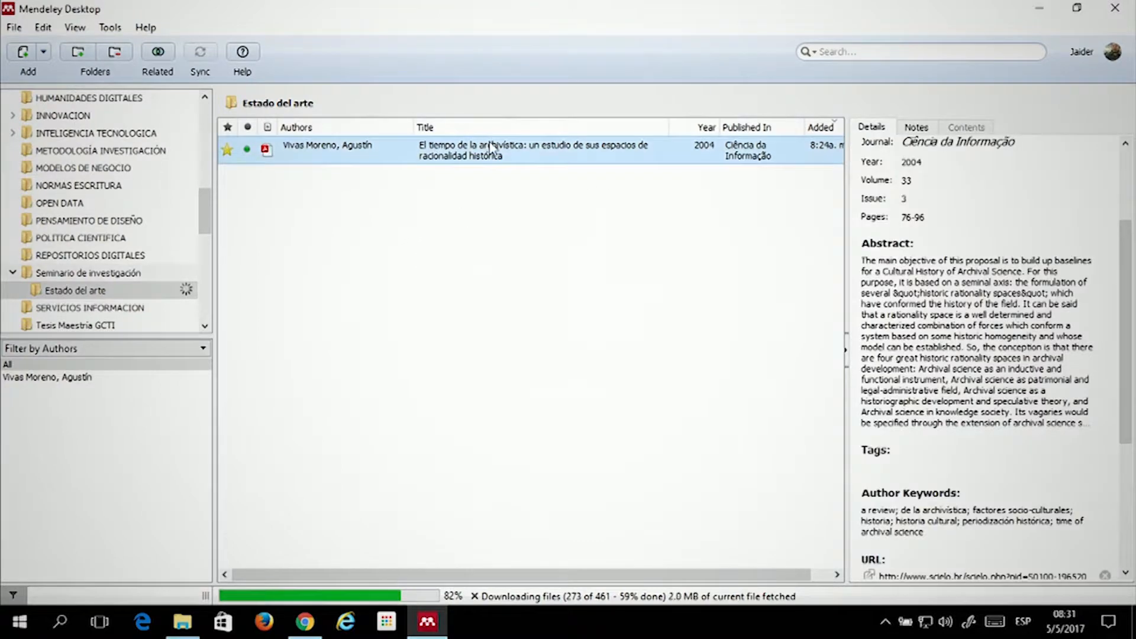
{"action": "double_click", "coordinate": [522, 155]}
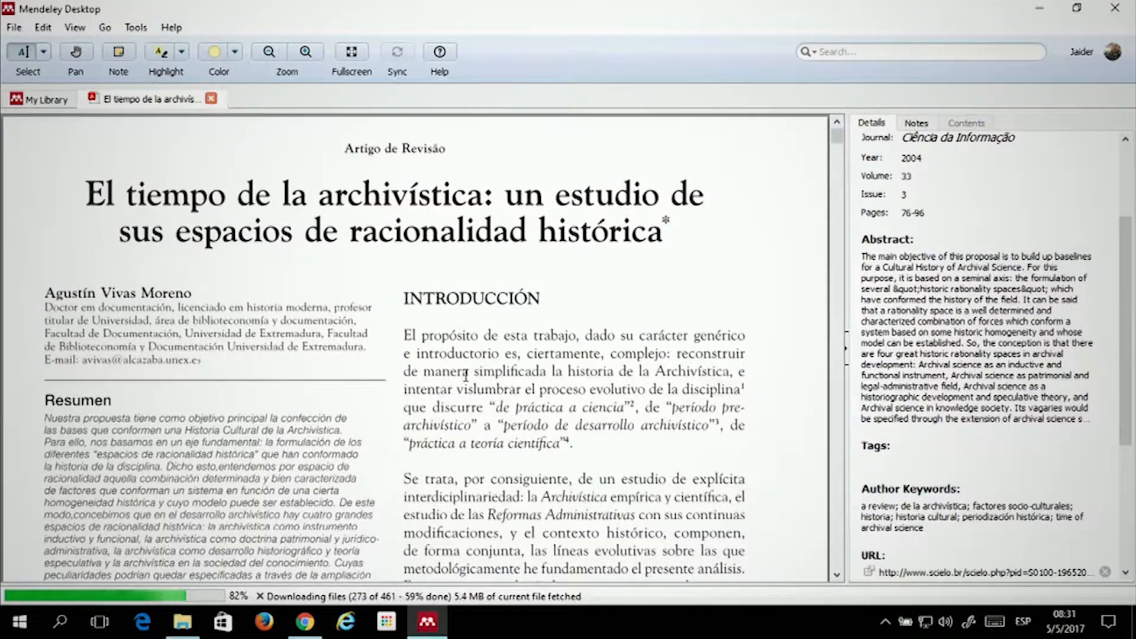
{"action": "scroll", "coordinate": [283, 276], "scroll_direction": "down", "scroll_amount": 1}
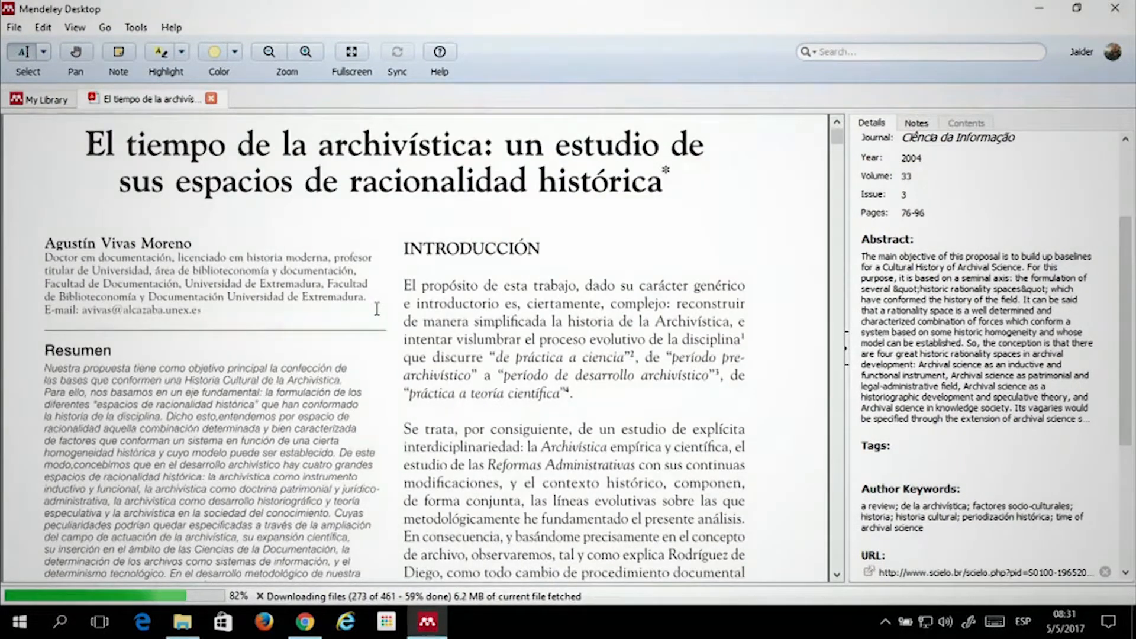
{"action": "scroll", "coordinate": [377, 309], "scroll_direction": "up", "scroll_amount": 1}
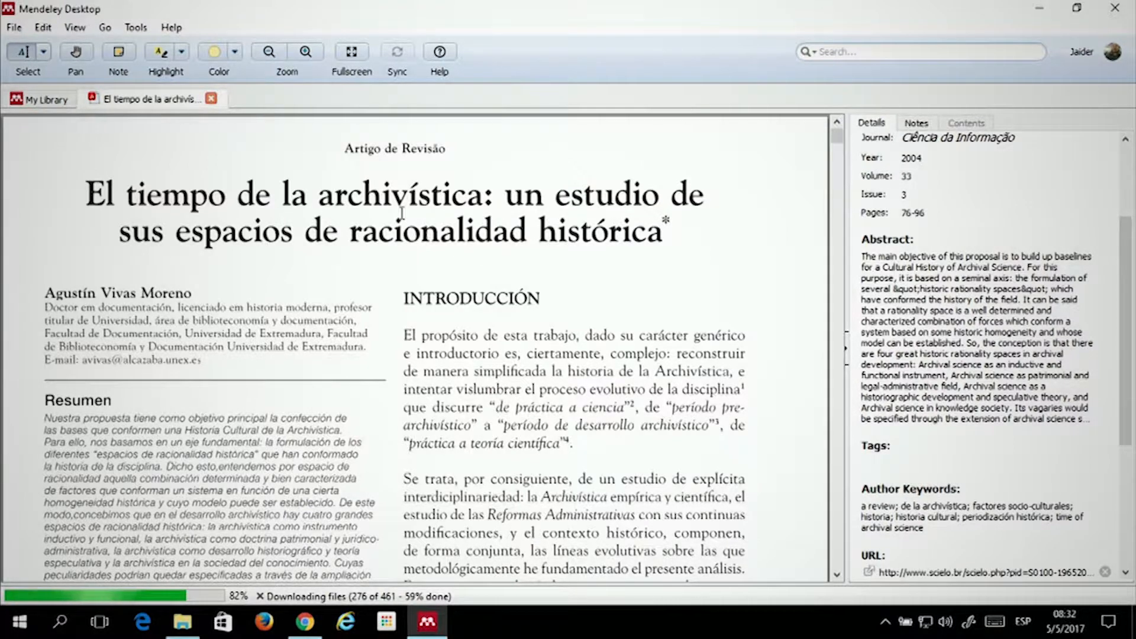
{"action": "scroll", "coordinate": [432, 233], "scroll_direction": "down", "scroll_amount": 2}
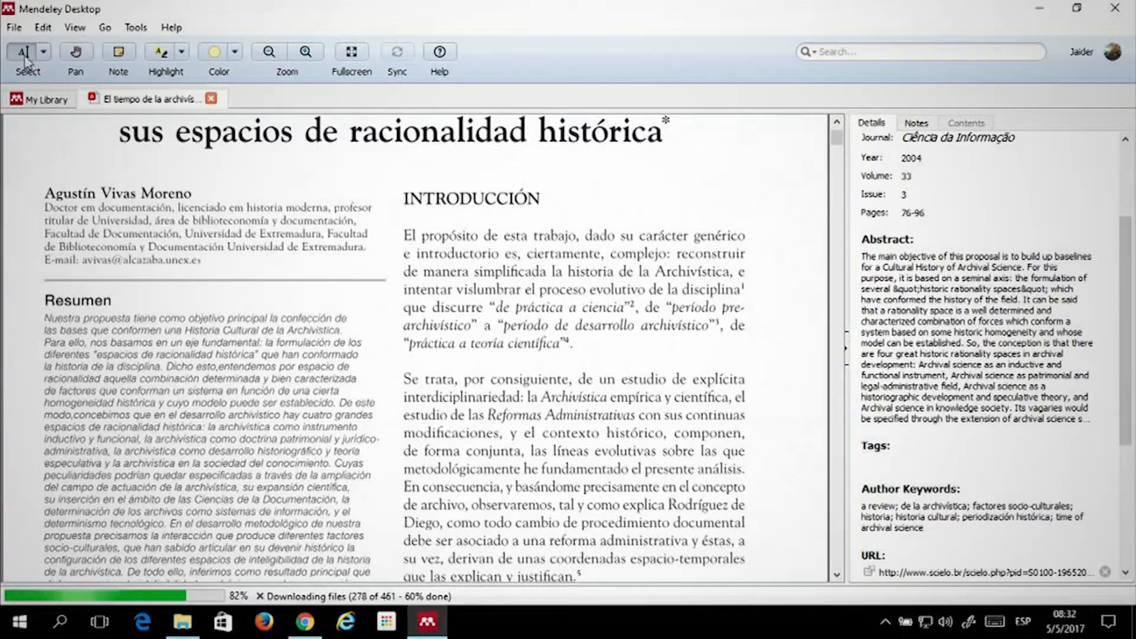
Pan the PDF page up to reveal more of the introduction
{"action": "left_click", "coordinate": [81, 56]}
{"action": "left_click_drag", "start_coordinate": [244, 300], "coordinate": [236, 274]}
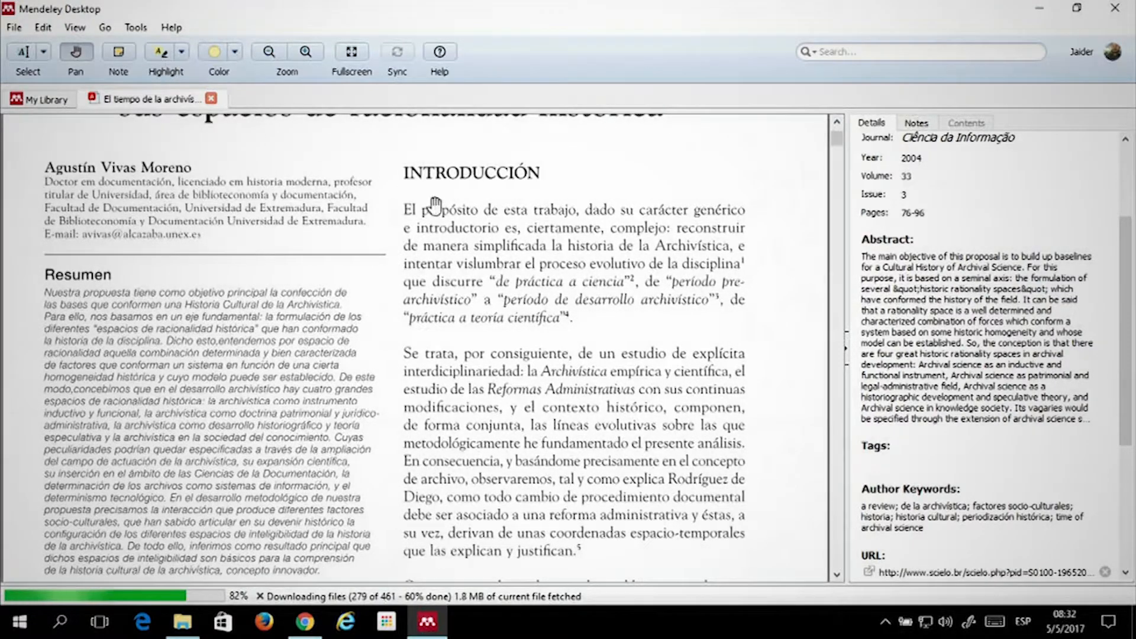
{"action": "left_click_drag", "start_coordinate": [434, 208], "coordinate": [379, 158]}
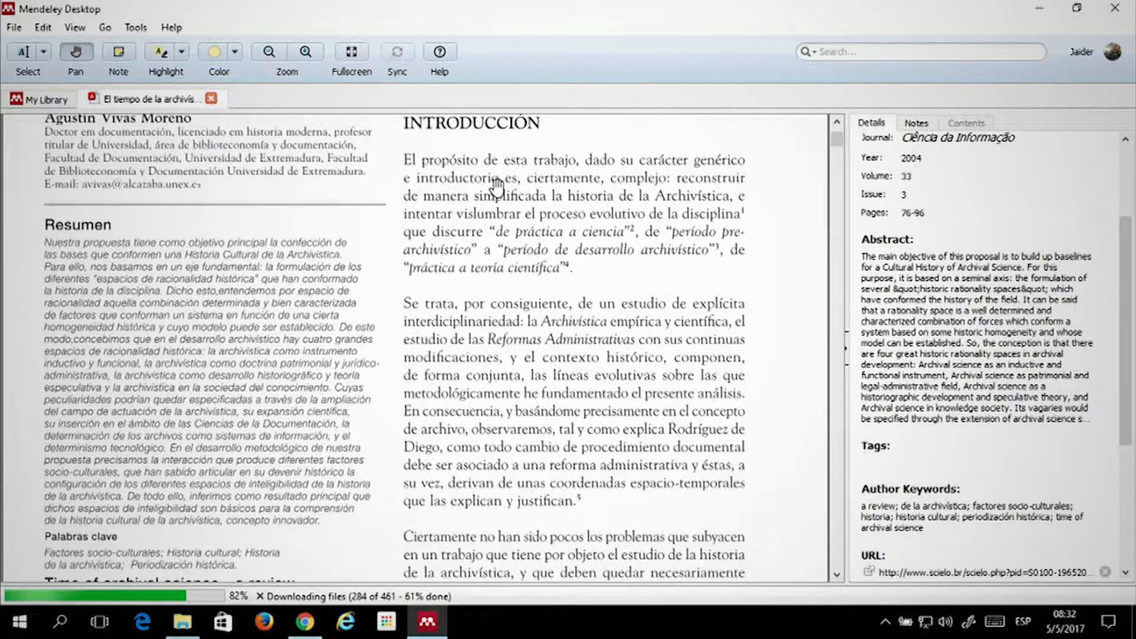
{"action": "scroll", "coordinate": [491, 188], "scroll_direction": "up", "scroll_amount": 1}
Set the highlighter to Highlight Text with the Blue colour
{"action": "left_click", "coordinate": [182, 53]}
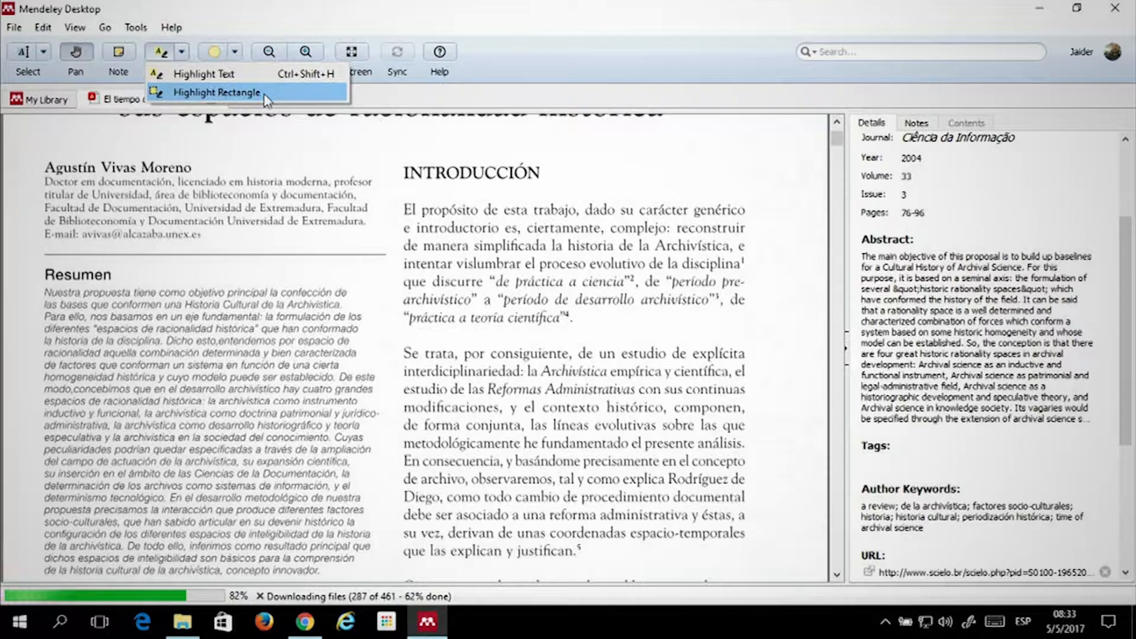
{"action": "left_click", "coordinate": [217, 77]}
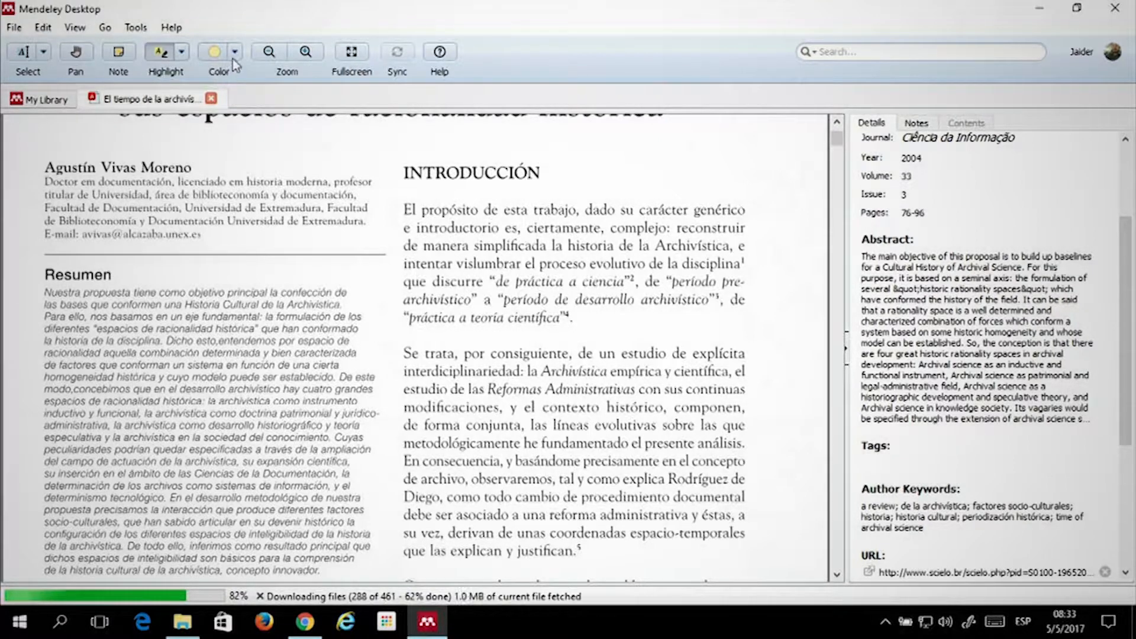
{"action": "left_click", "coordinate": [234, 54]}
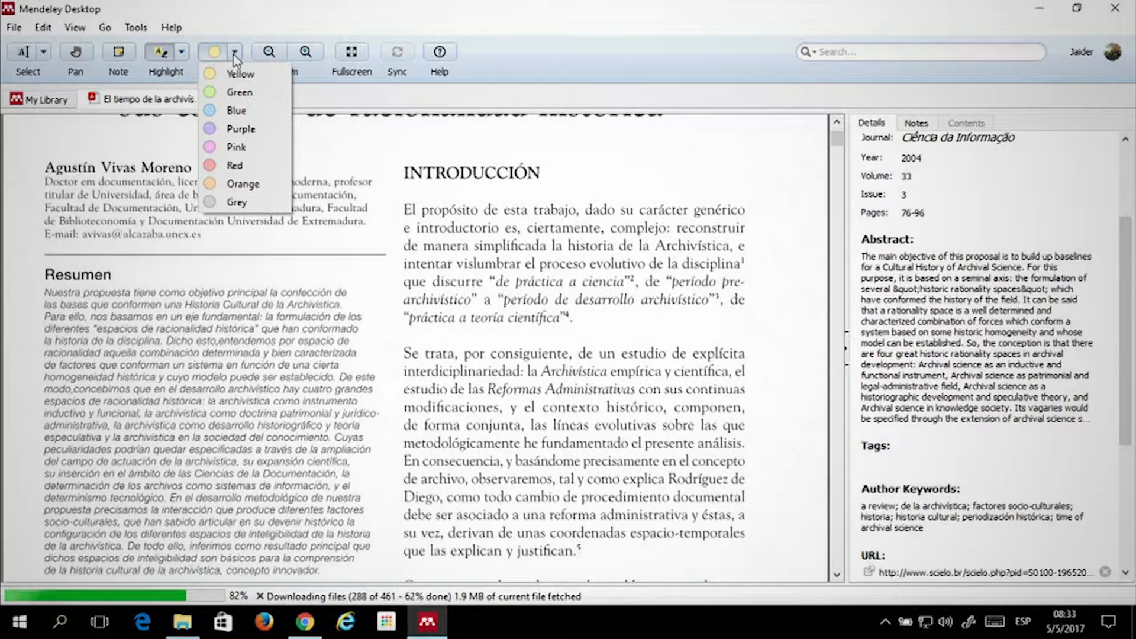
{"action": "left_click", "coordinate": [236, 111]}
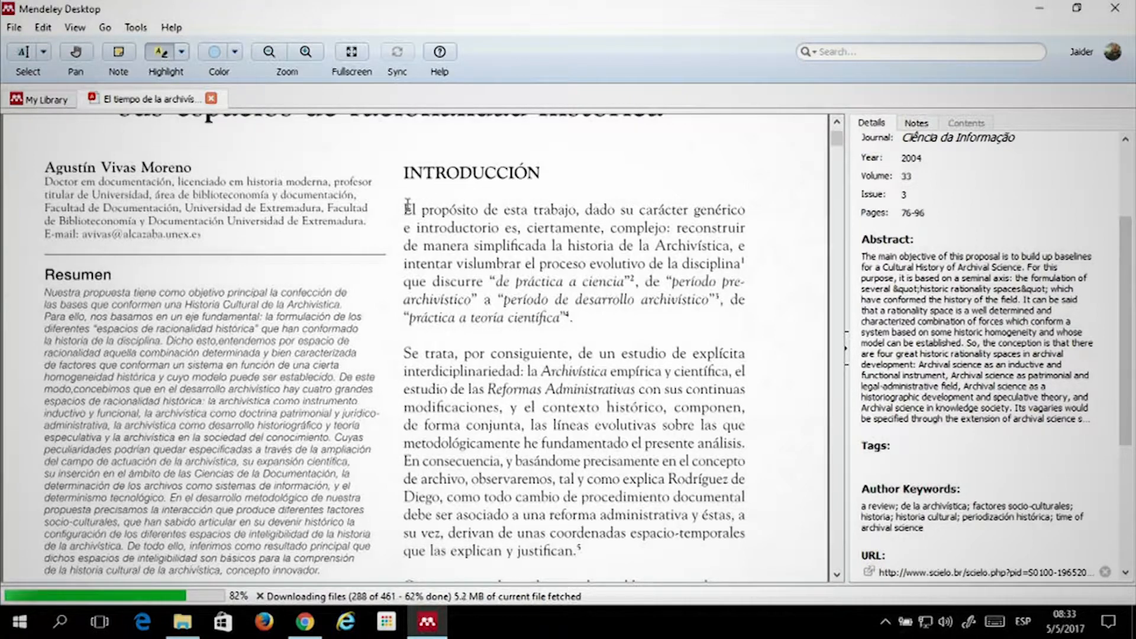
Highlight the opening Introducción paragraph in blue, keeping Blue as the highlight colour
{"action": "left_click_drag", "start_coordinate": [405, 208], "coordinate": [568, 312]}
{"action": "scroll", "coordinate": [560, 248], "scroll_direction": "down", "scroll_amount": 3}
{"action": "scroll", "coordinate": [326, 160], "scroll_direction": "up", "scroll_amount": 6}
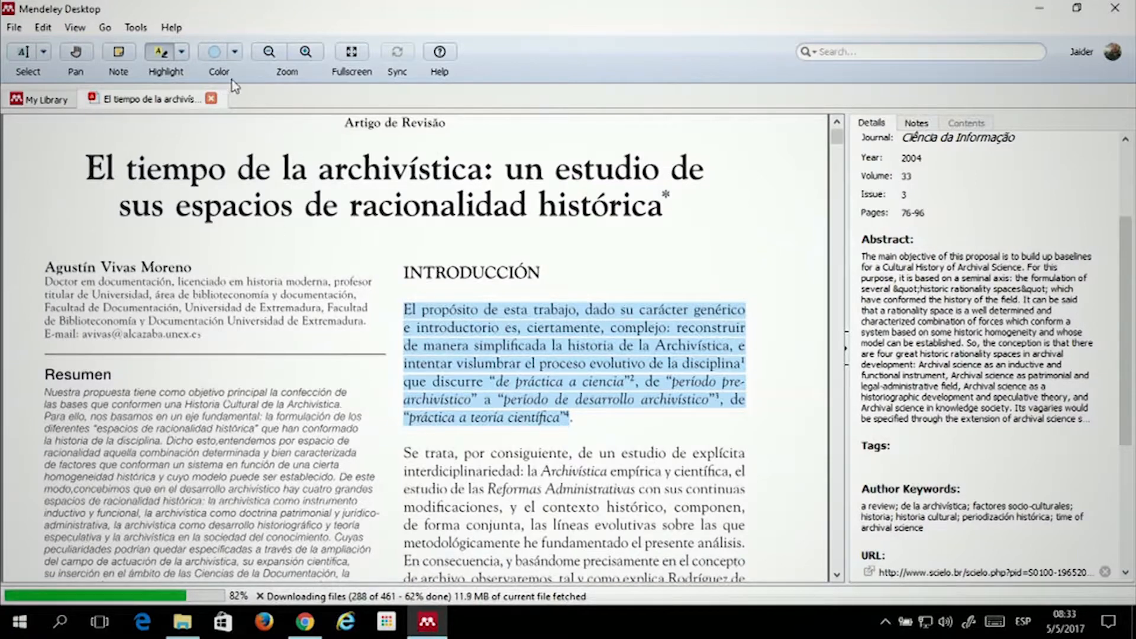
{"action": "left_click", "coordinate": [236, 53]}
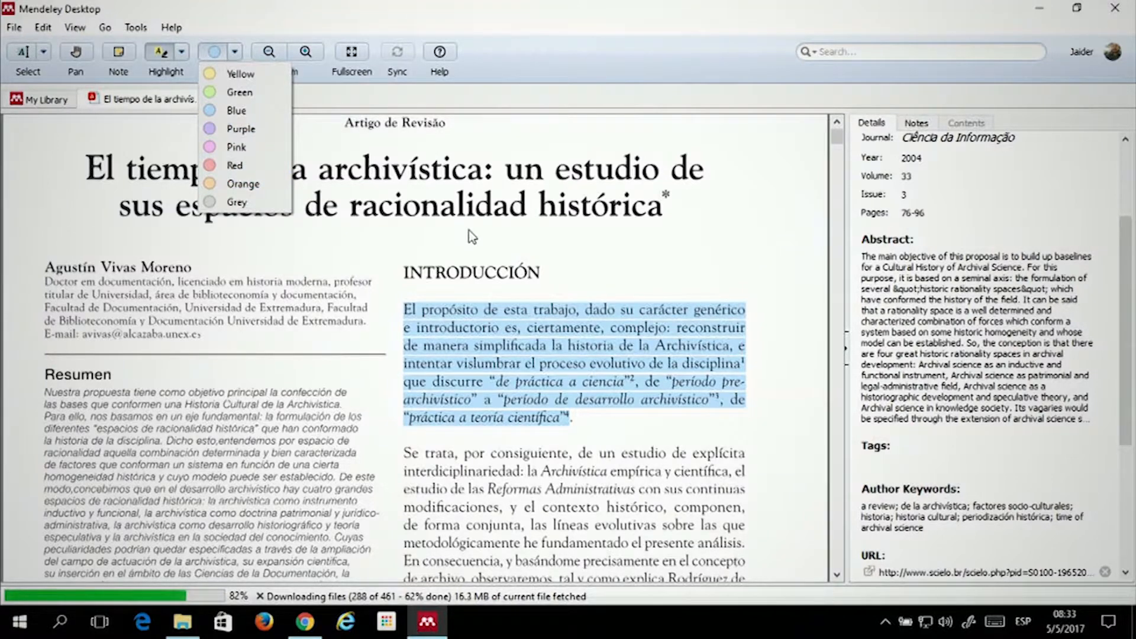
{"action": "left_click", "coordinate": [550, 490]}
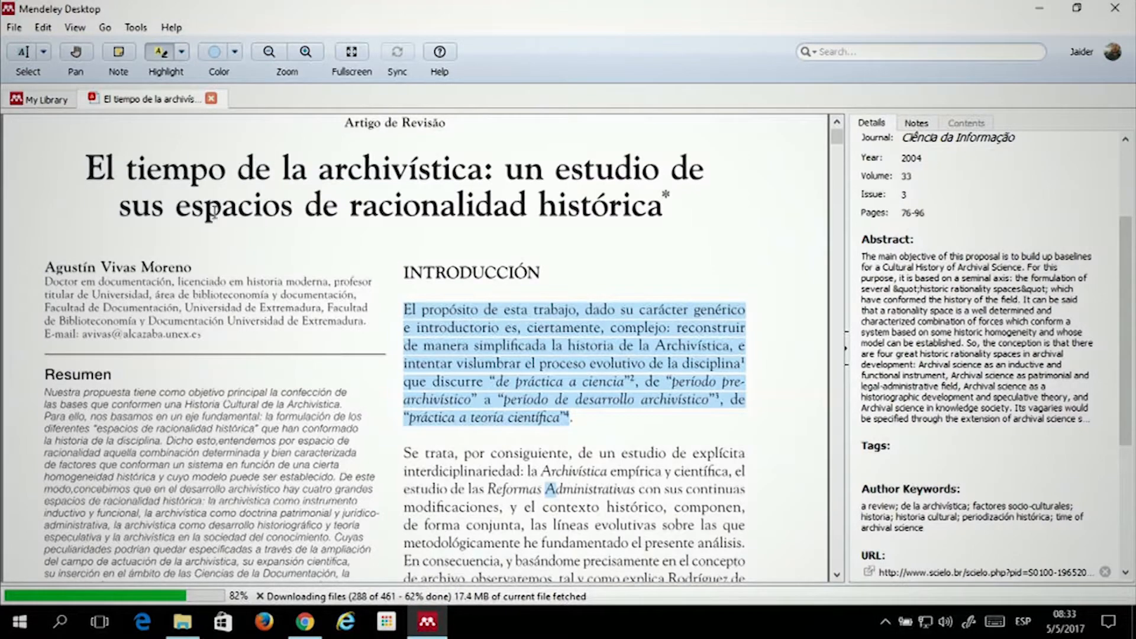
{"action": "scroll", "coordinate": [117, 178], "scroll_direction": "down", "scroll_amount": 1}
{"action": "scroll", "coordinate": [257, 152], "scroll_direction": "down", "scroll_amount": 1}
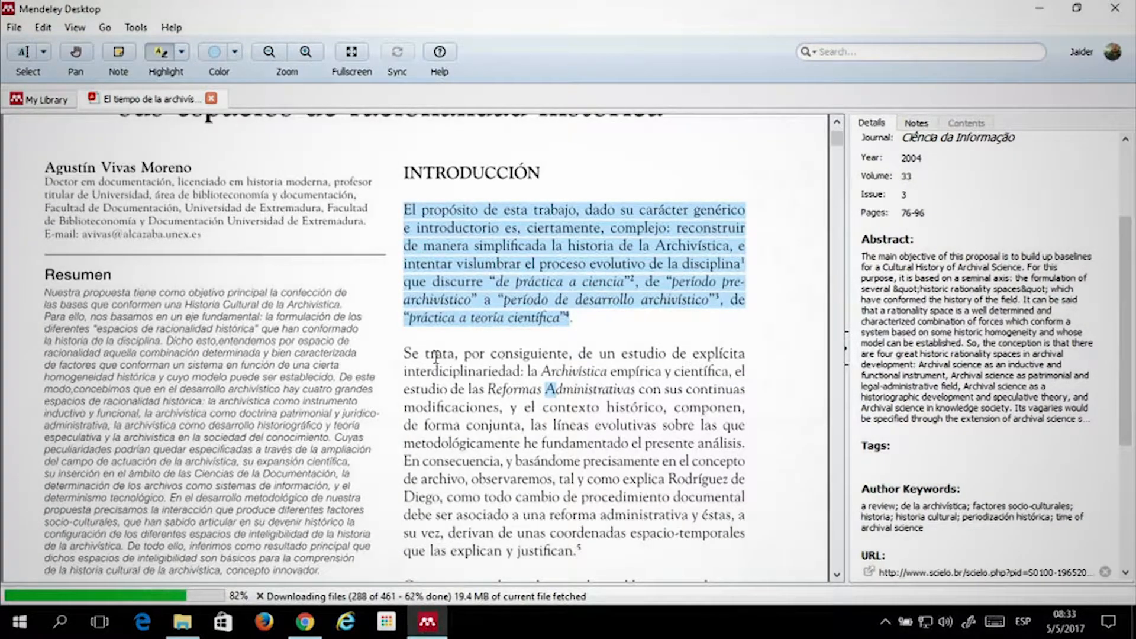
{"action": "left_click", "coordinate": [119, 53]}
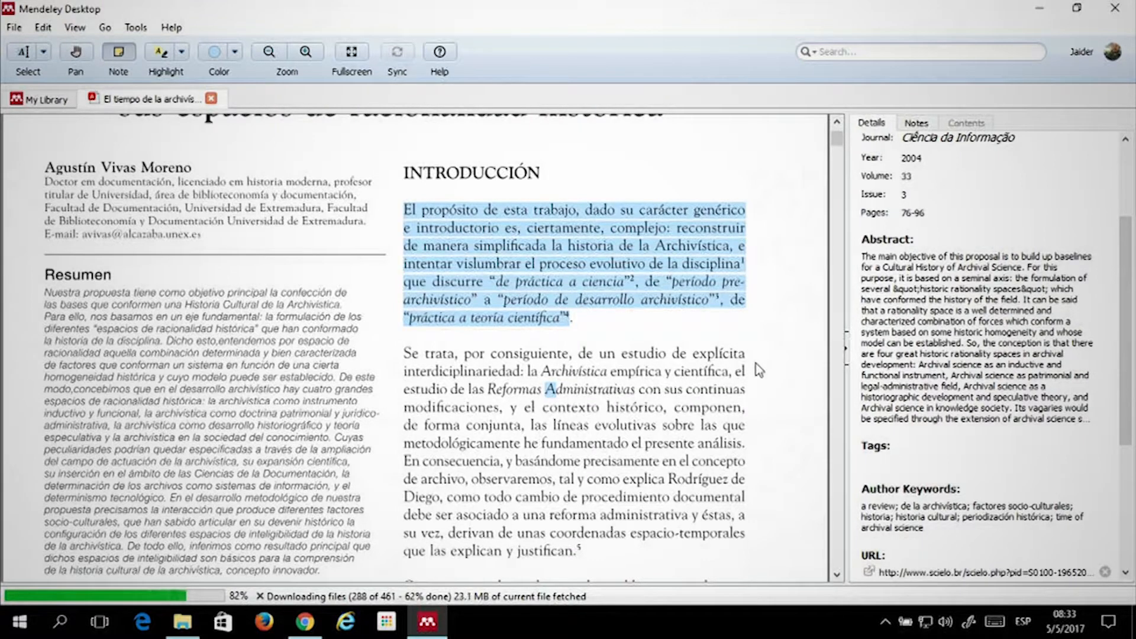
Add a sticky note reading 'Fundamentos de la archivística' beside the second Introducción paragraph
{"action": "left_click", "coordinate": [744, 372]}
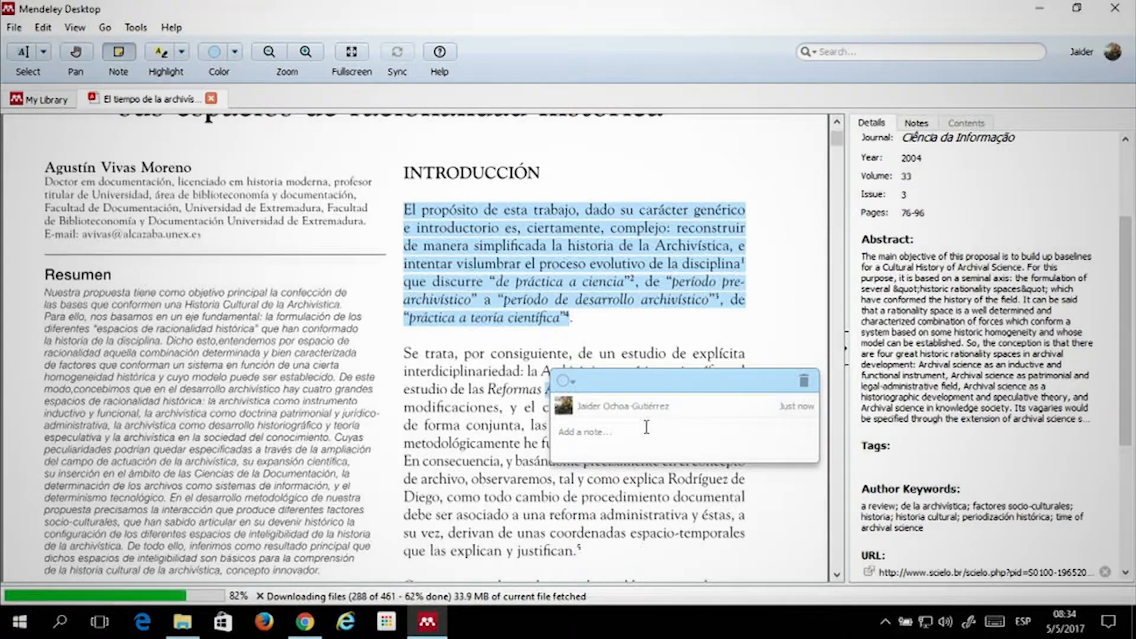
{"action": "type", "text": "undament"}
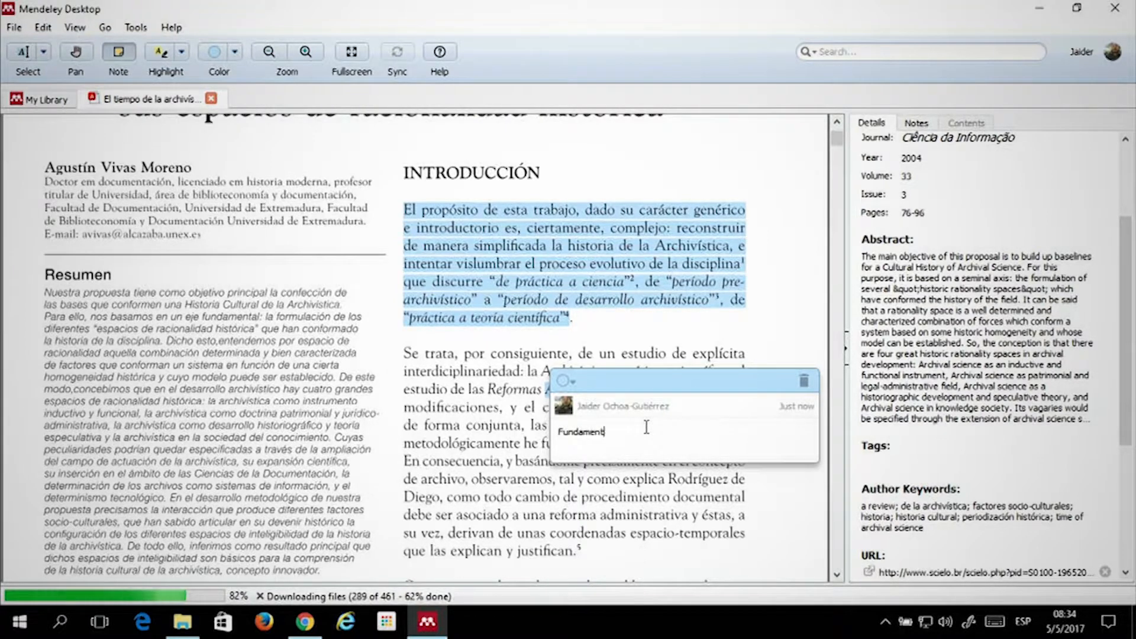
{"action": "type", "text": "os de la archi"}
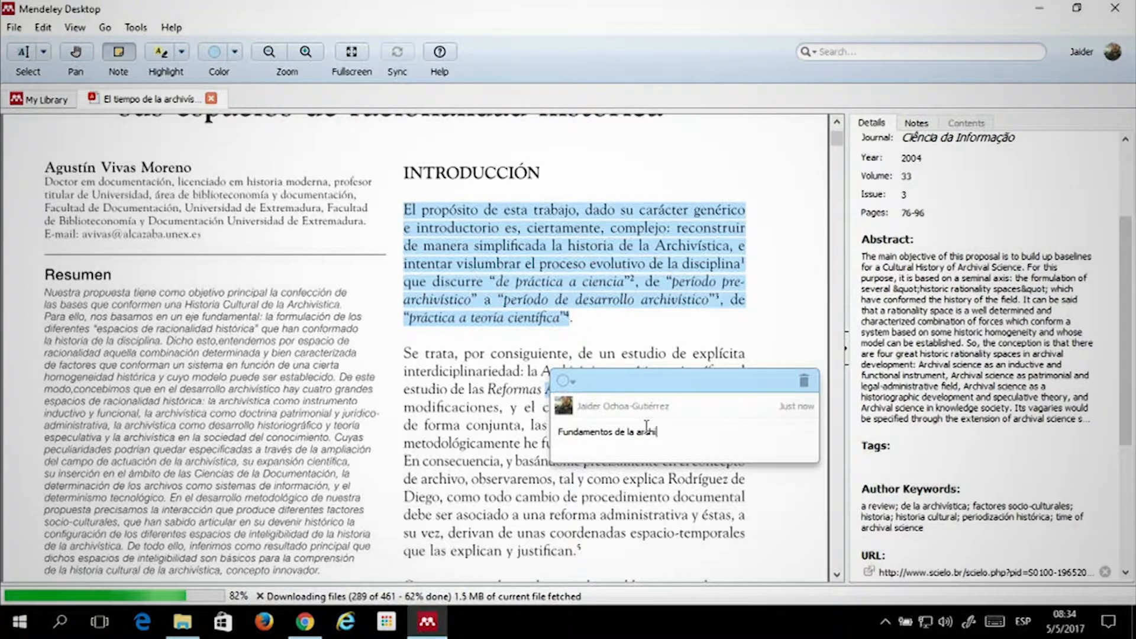
{"action": "type", "text": "vística"}
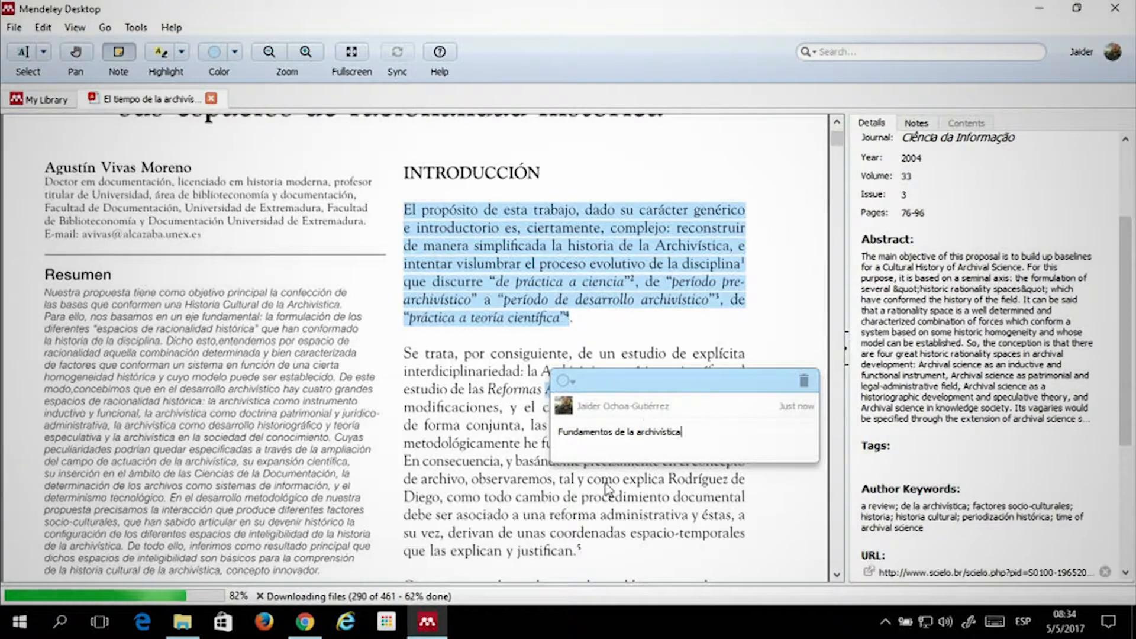
{"action": "left_click", "coordinate": [390, 430]}
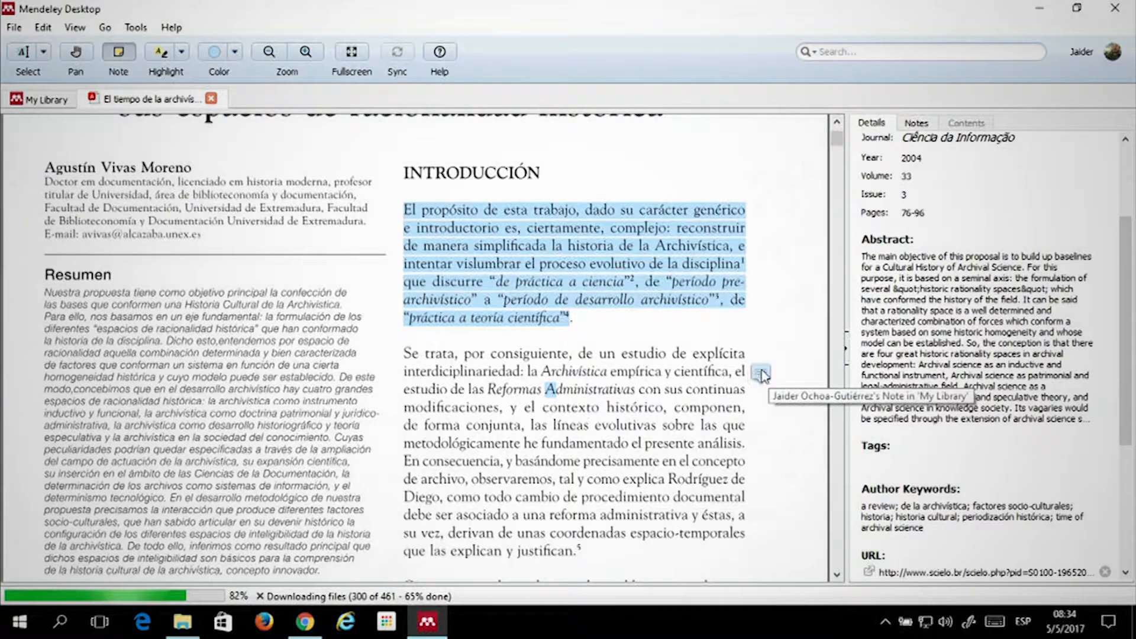
Recolour the 'Fundamentos de la archivística' note green, then scroll through the PDF and back
{"action": "left_click", "coordinate": [764, 374]}
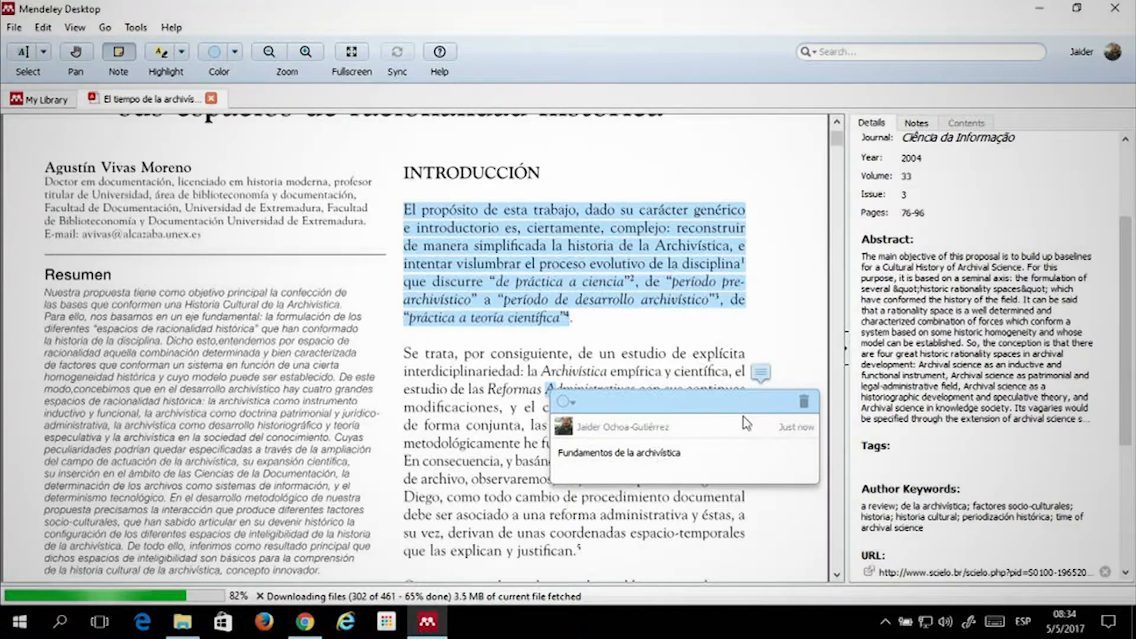
{"action": "left_click", "coordinate": [572, 403]}
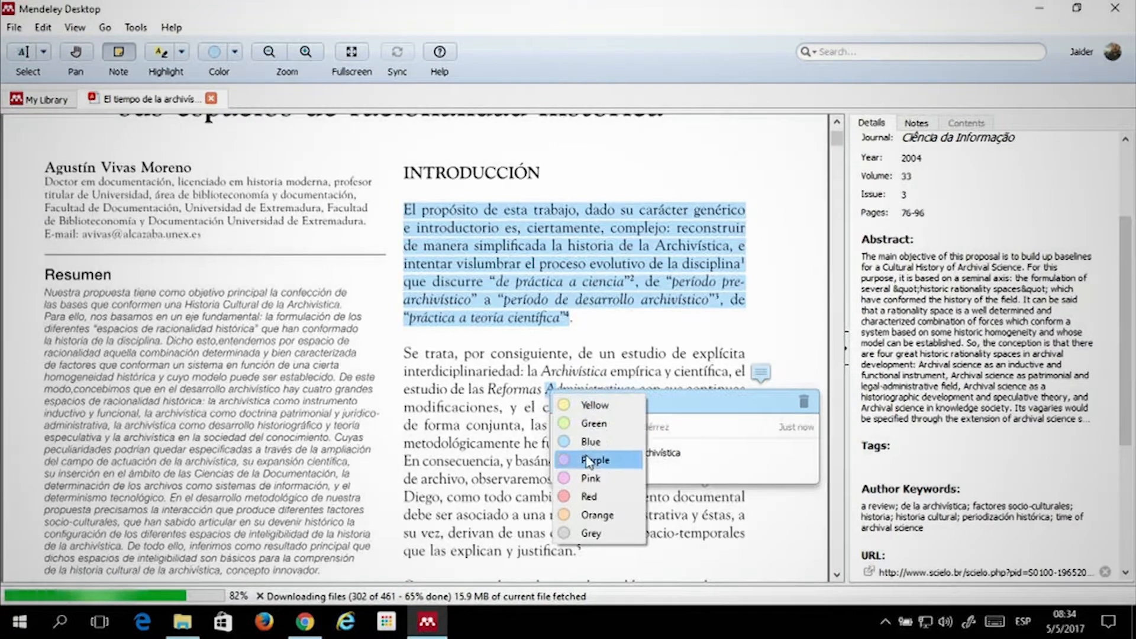
{"action": "left_click", "coordinate": [595, 420]}
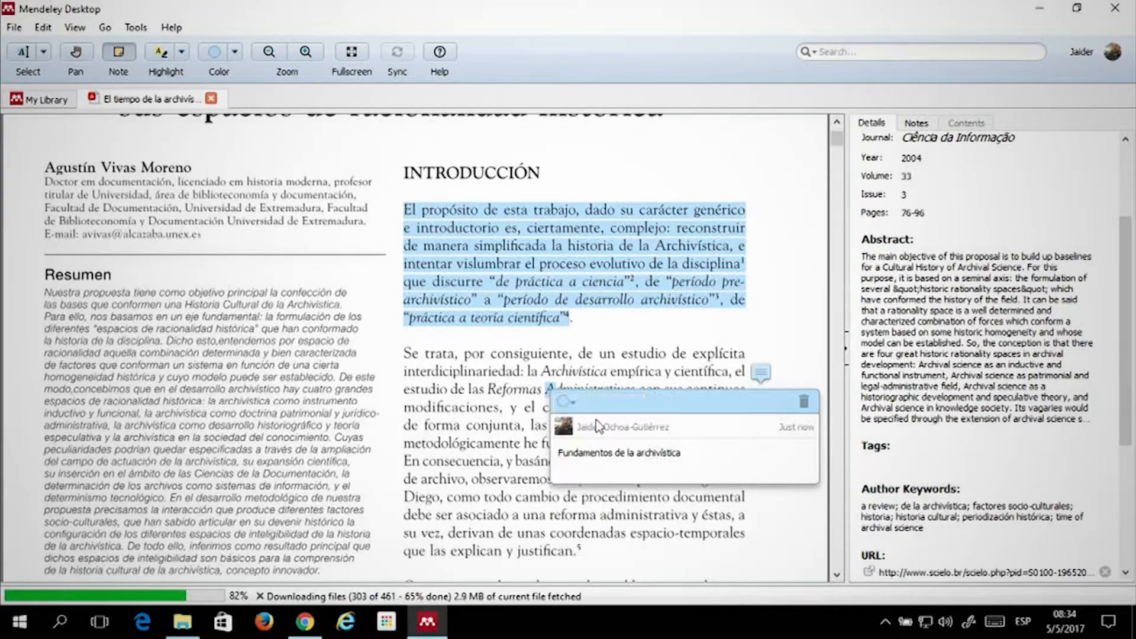
{"action": "left_click", "coordinate": [489, 426]}
{"action": "scroll", "coordinate": [647, 317], "scroll_direction": "down", "scroll_amount": 2}
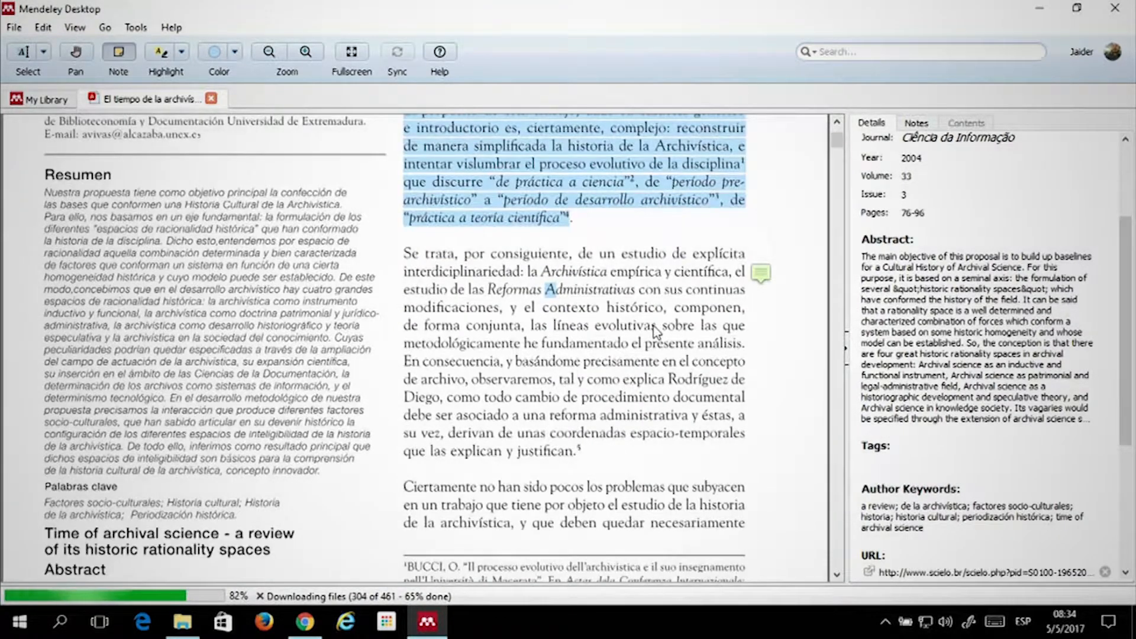
{"action": "scroll", "coordinate": [556, 261], "scroll_direction": "down", "scroll_amount": 2}
{"action": "scroll", "coordinate": [556, 261], "scroll_direction": "down", "scroll_amount": 6}
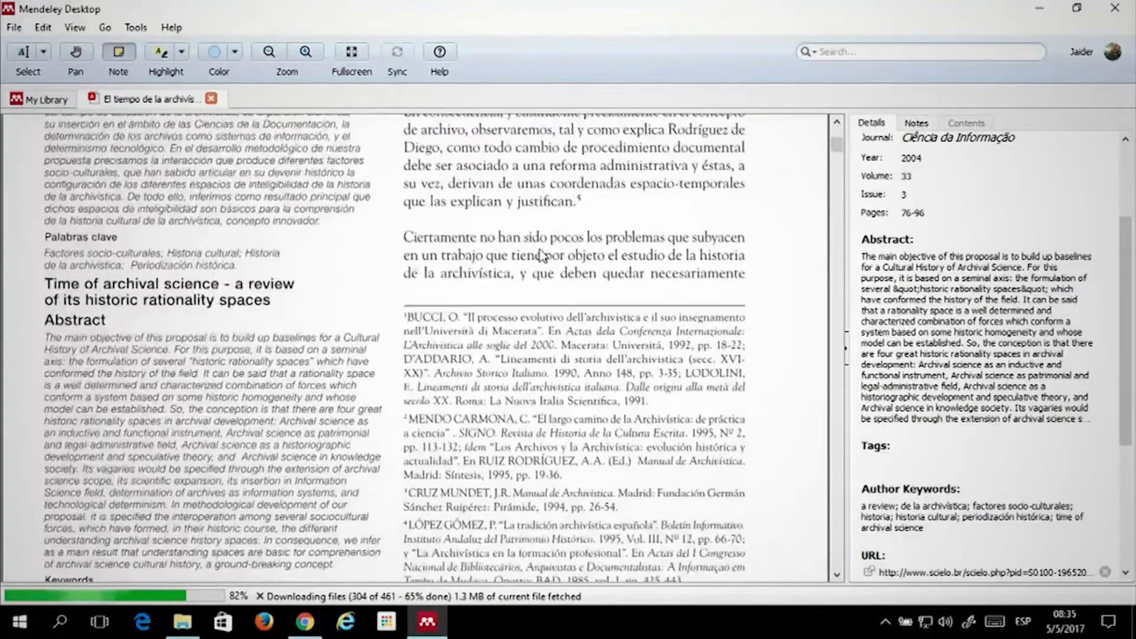
{"action": "scroll", "coordinate": [561, 318], "scroll_direction": "down", "scroll_amount": 1}
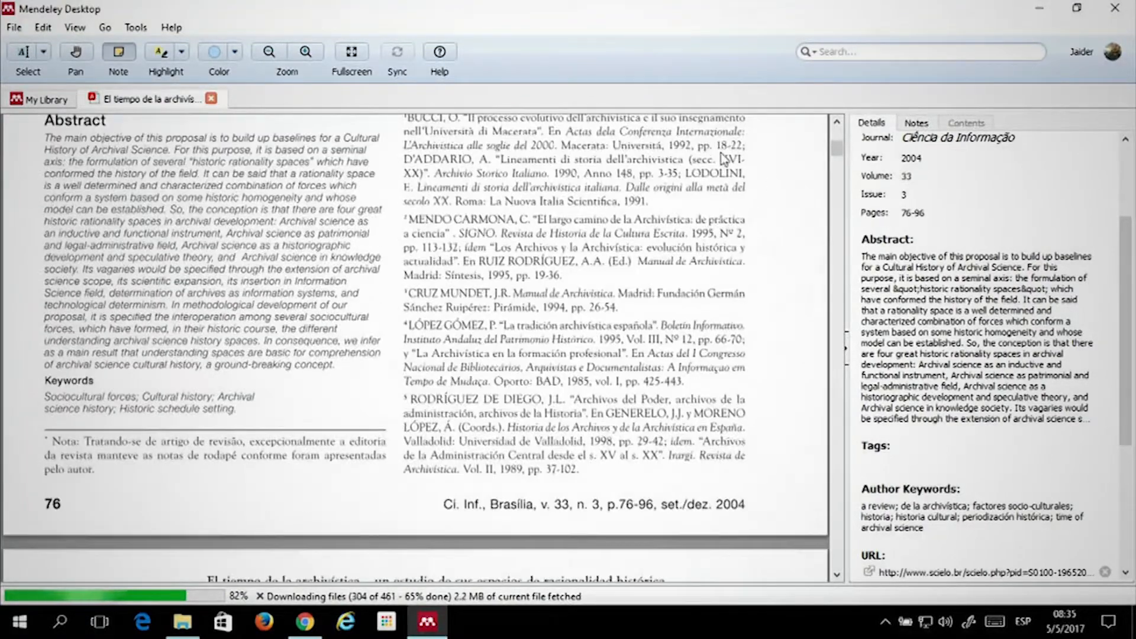
{"action": "scroll", "coordinate": [561, 317], "scroll_direction": "up", "scroll_amount": 12}
{"action": "scroll", "coordinate": [560, 318], "scroll_direction": "up", "scroll_amount": 1}
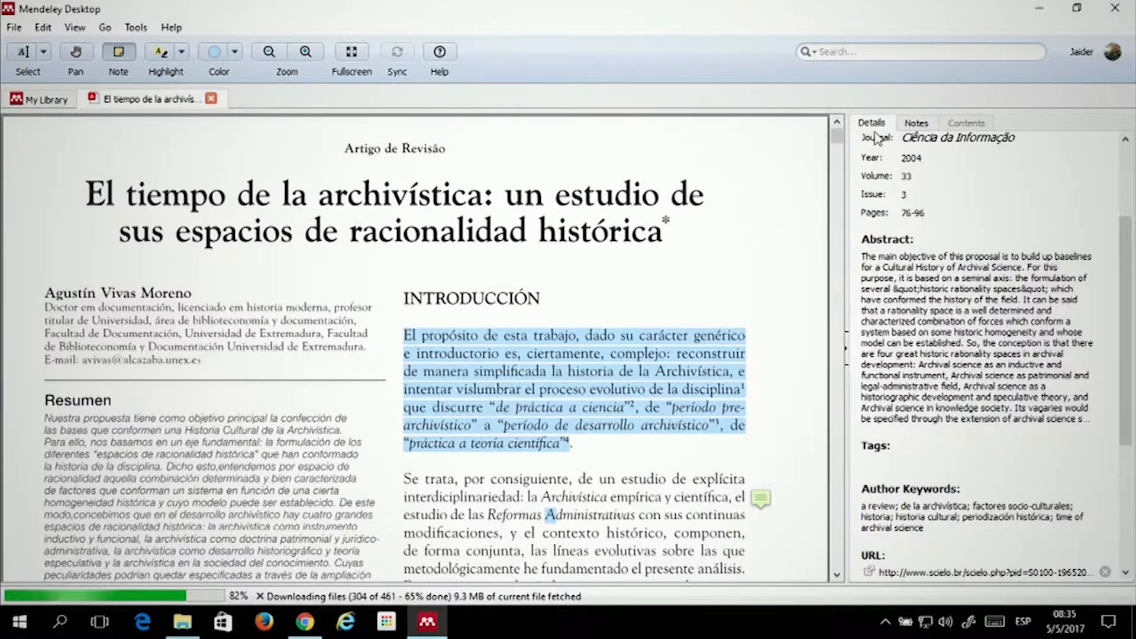
Show the article's Notes tab with empty General Notes and the green 'Fundamentos de la archivística' annotation
{"action": "left_click", "coordinate": [918, 125]}
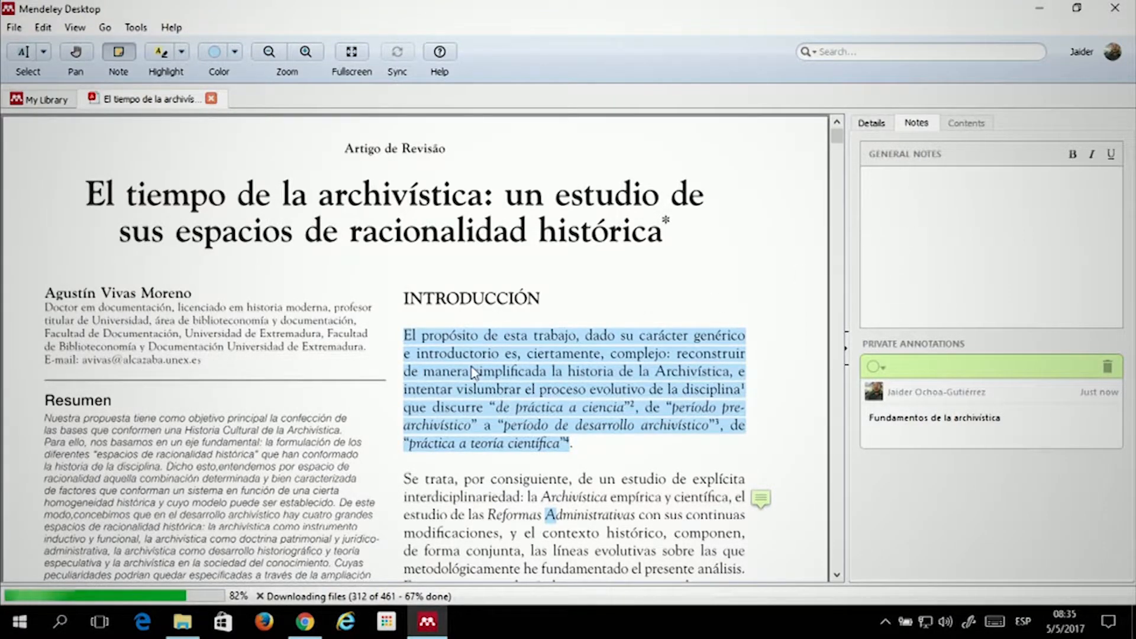
{"action": "left_click", "coordinate": [982, 219]}
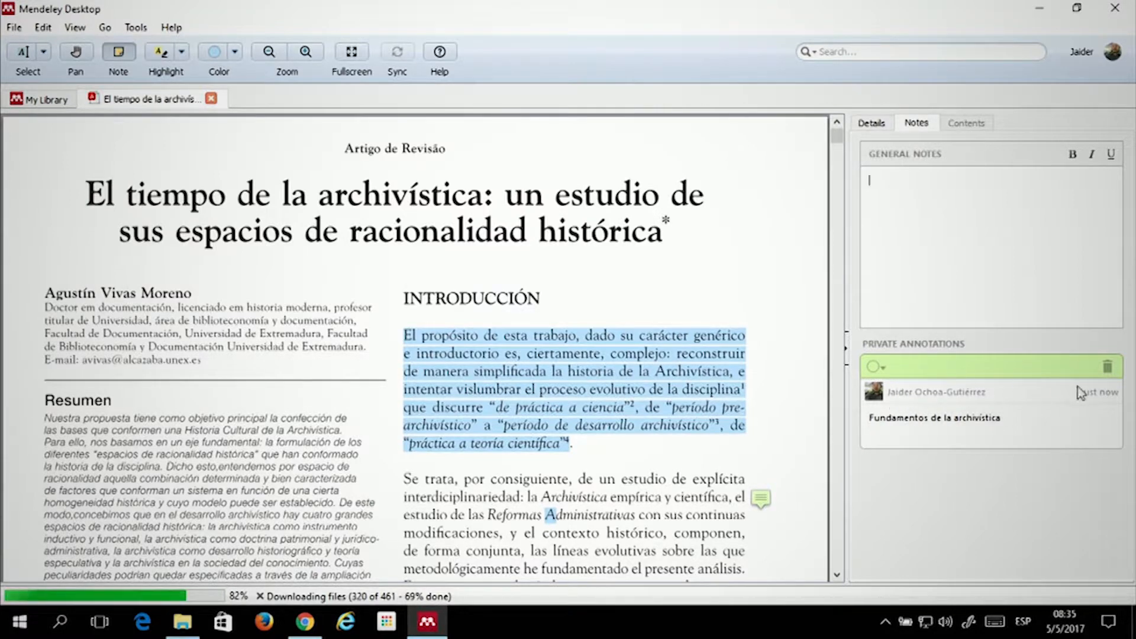
{"action": "left_click", "coordinate": [946, 395]}
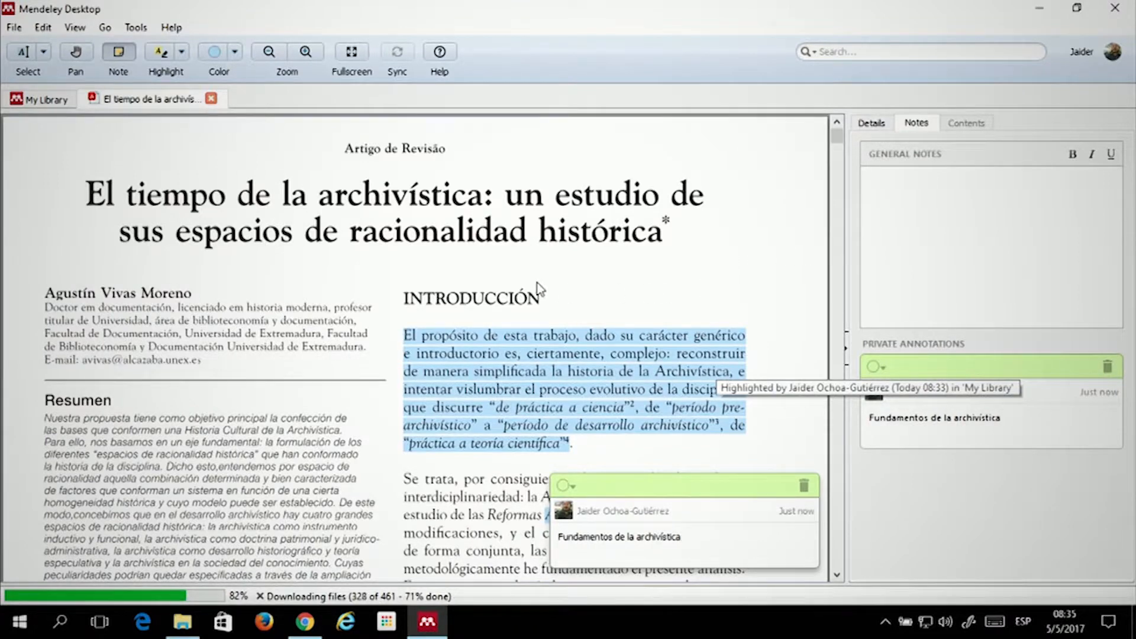
{"action": "scroll", "coordinate": [506, 210], "scroll_direction": "down", "scroll_amount": 3}
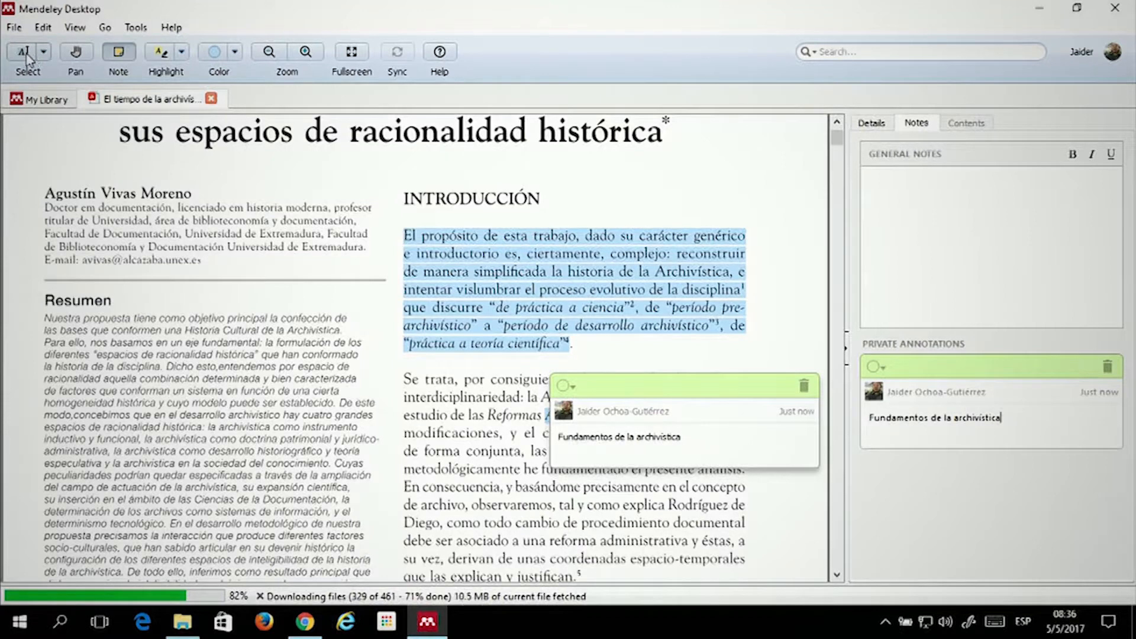
Select and copy the INTRODUCCIÓN heading with its first paragraph from the PDF
{"action": "left_click", "coordinate": [26, 56]}
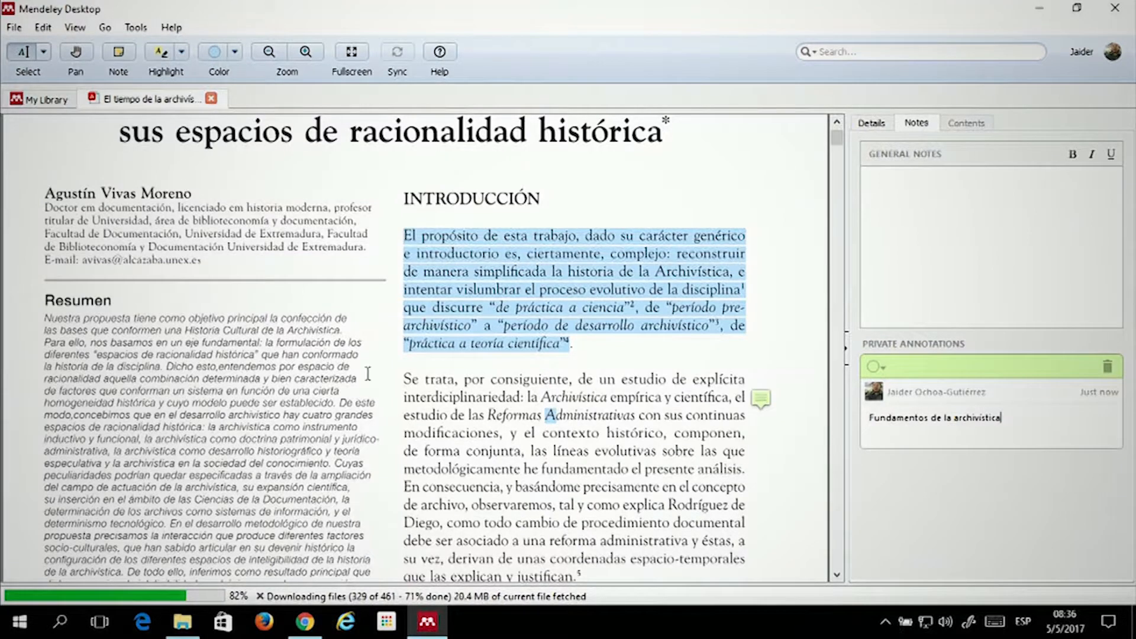
{"action": "left_click_drag", "start_coordinate": [394, 373], "coordinate": [543, 396]}
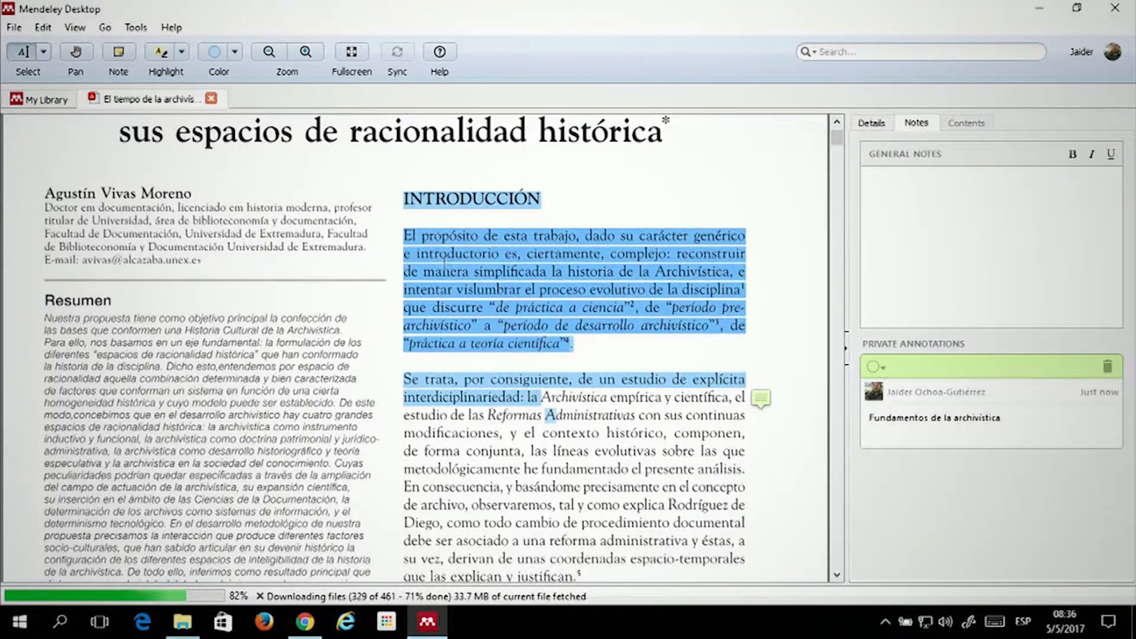
{"action": "left_click", "coordinate": [402, 231]}
{"action": "left_click_drag", "start_coordinate": [401, 230], "coordinate": [574, 344]}
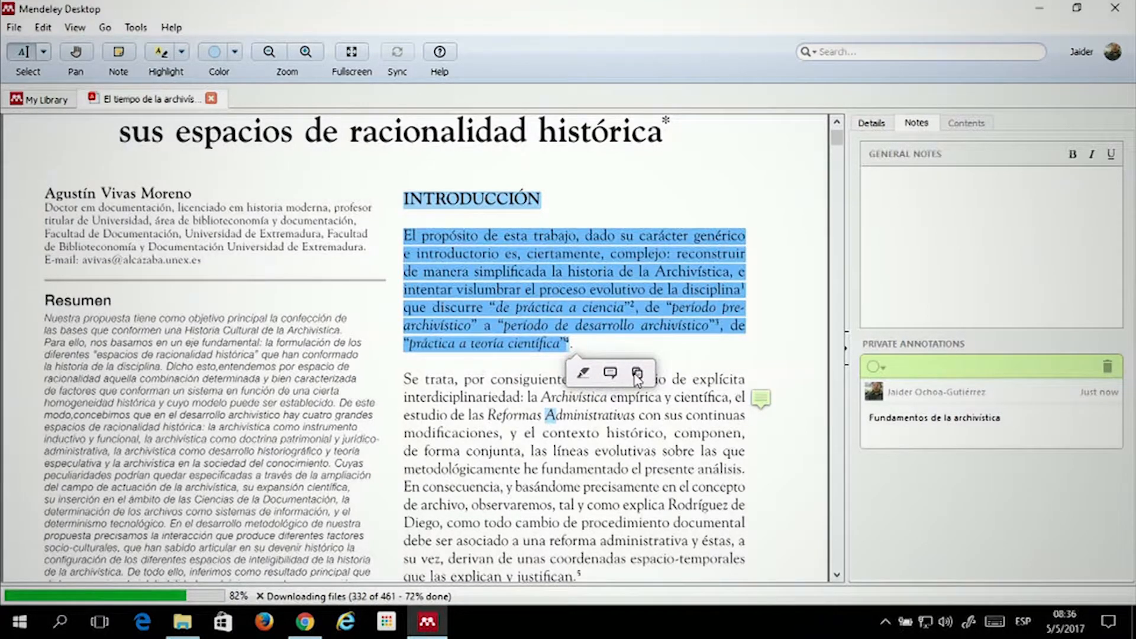
{"action": "left_click", "coordinate": [638, 373]}
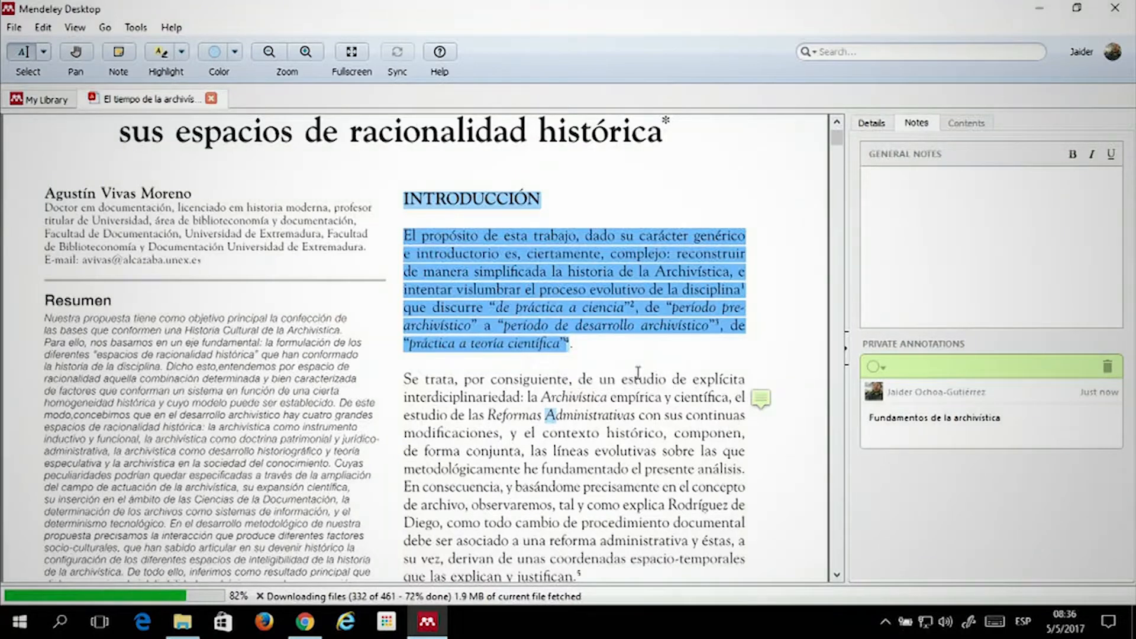
{"action": "left_click", "coordinate": [22, 631]}
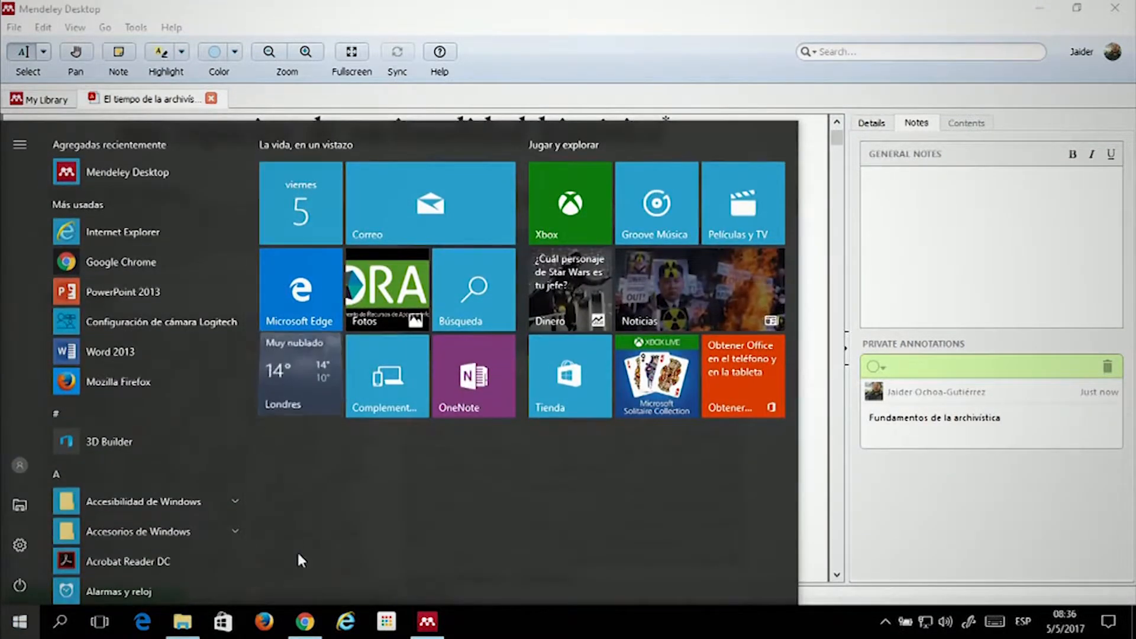
Launch Word 2013 and create a blank document, Documento1
{"action": "scroll", "coordinate": [94, 442], "scroll_direction": "down", "scroll_amount": 3}
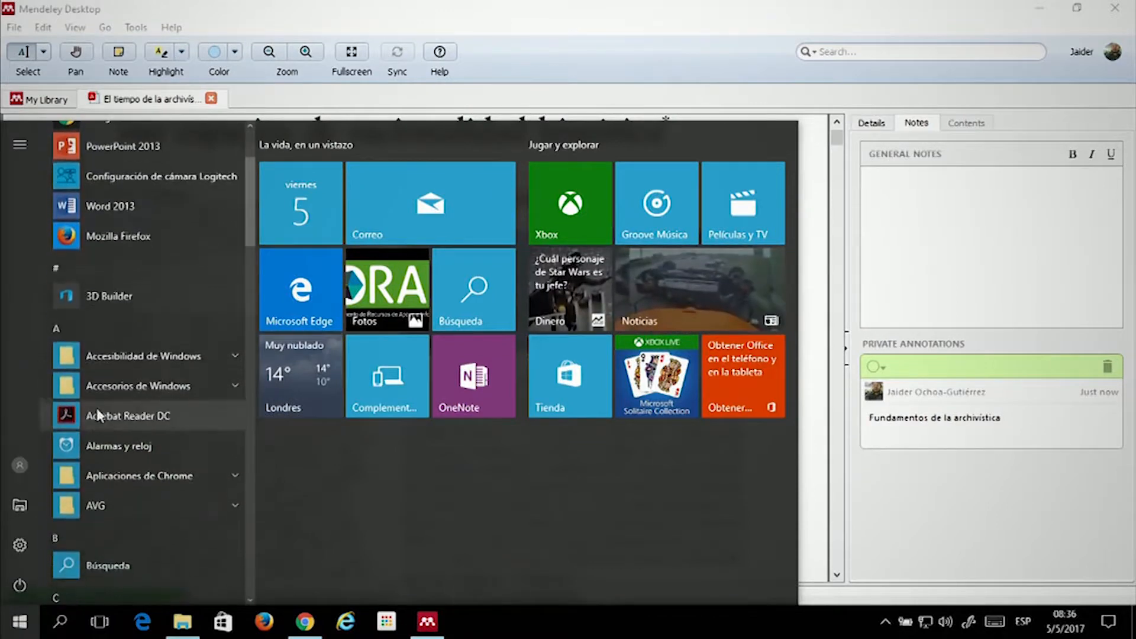
{"action": "left_click", "coordinate": [132, 204]}
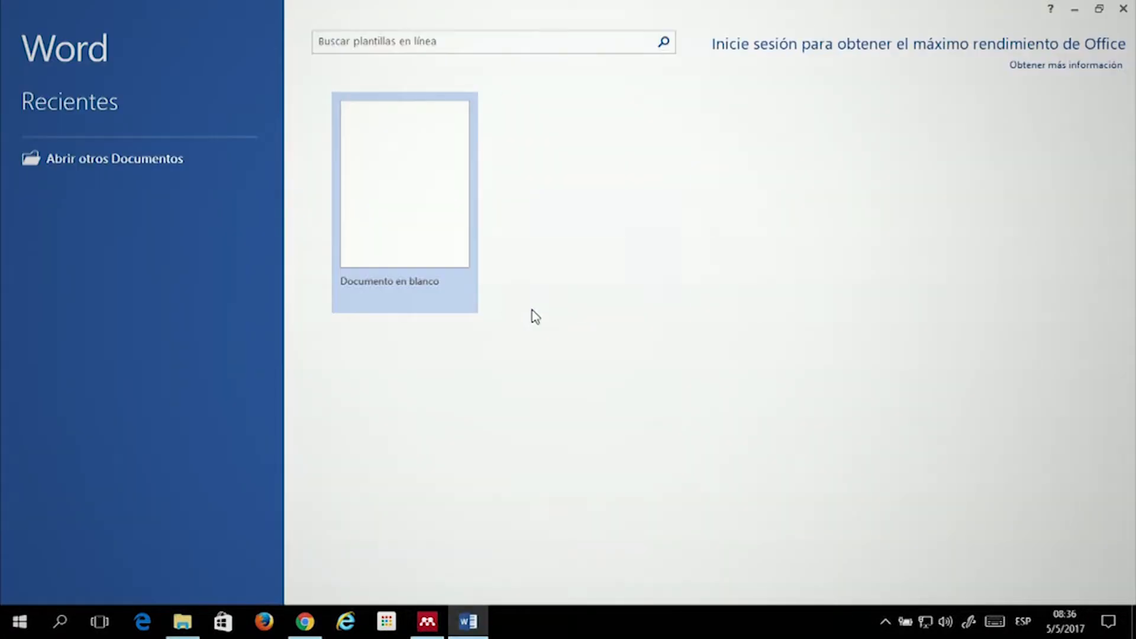
{"action": "left_click", "coordinate": [409, 193]}
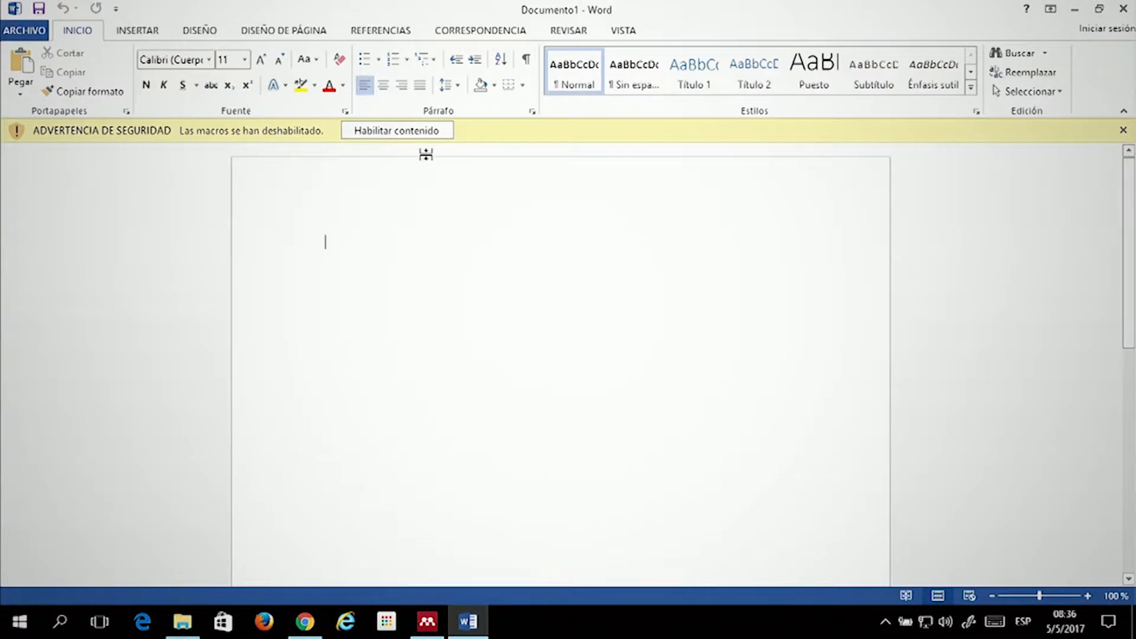
Enable the disabled macros and paste the copied introduction into the empty Word page
{"action": "left_click", "coordinate": [426, 134]}
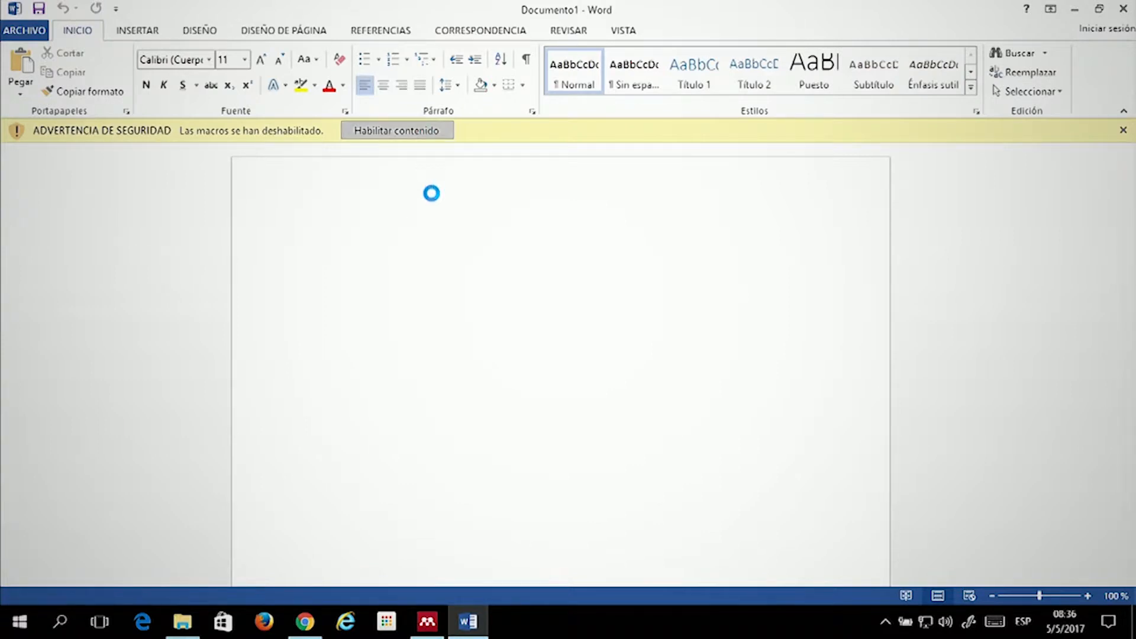
{"action": "right_click", "coordinate": [370, 220]}
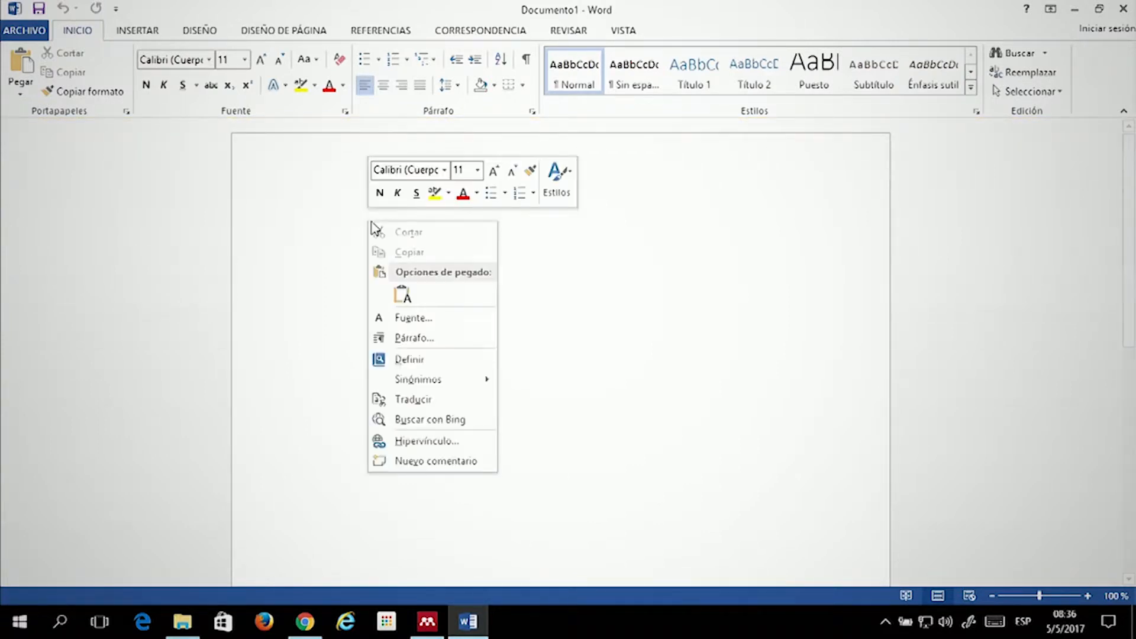
{"action": "left_click", "coordinate": [403, 294]}
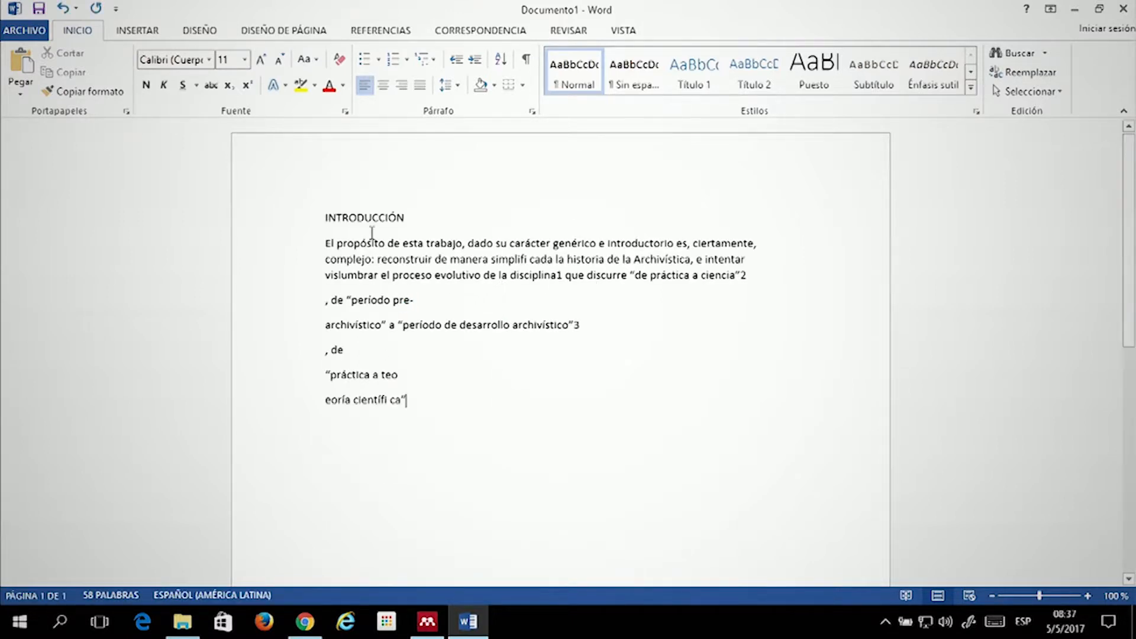
{"action": "scroll", "coordinate": [381, 202], "scroll_direction": "down", "scroll_amount": 1}
{"action": "scroll", "coordinate": [492, 240], "scroll_direction": "down", "scroll_amount": 1}
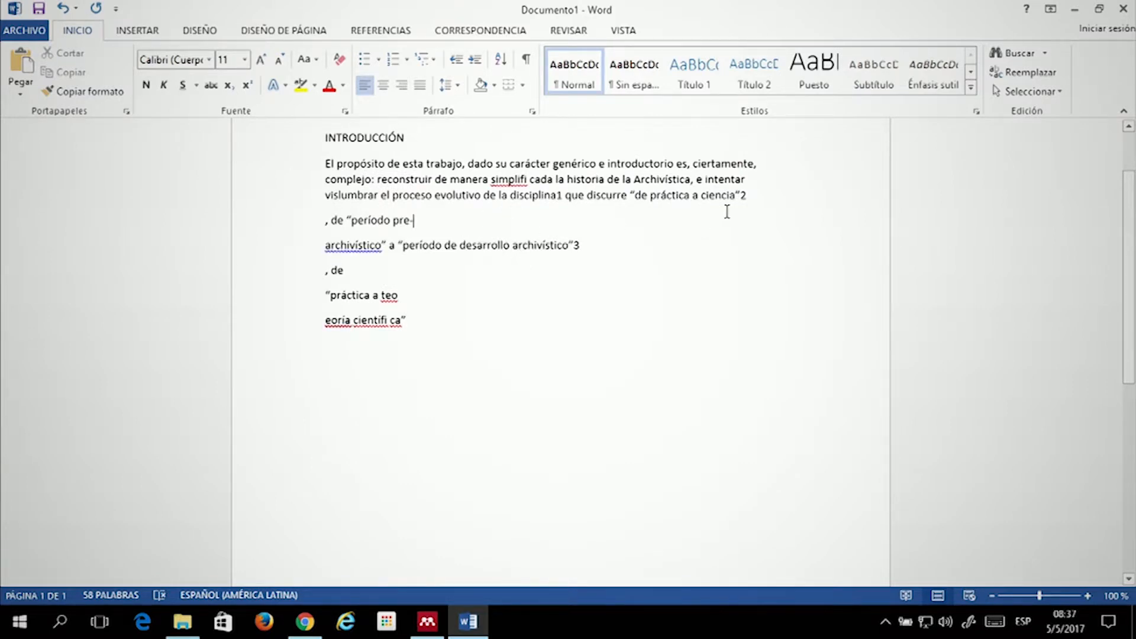
Clean up the pasted text: remove the stray hyphen and rejoin the broken archivístico and teoría lines
{"action": "key", "text": "BackSpace"}
{"action": "left_click", "coordinate": [326, 247]}
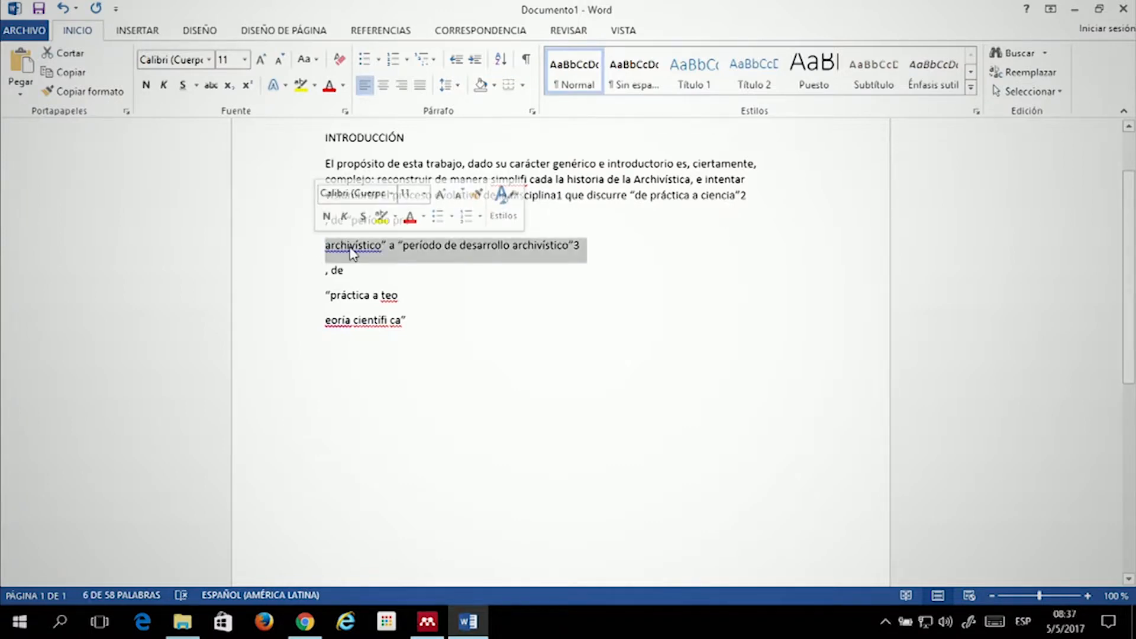
{"action": "left_click", "coordinate": [349, 246]}
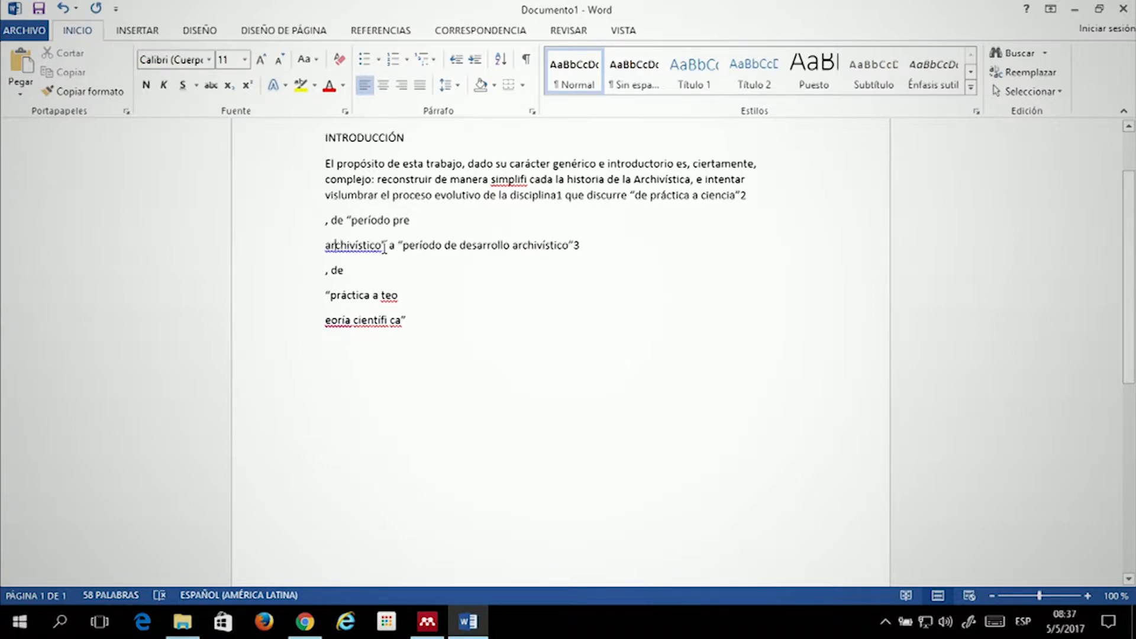
{"action": "key", "text": "BackSpace"}
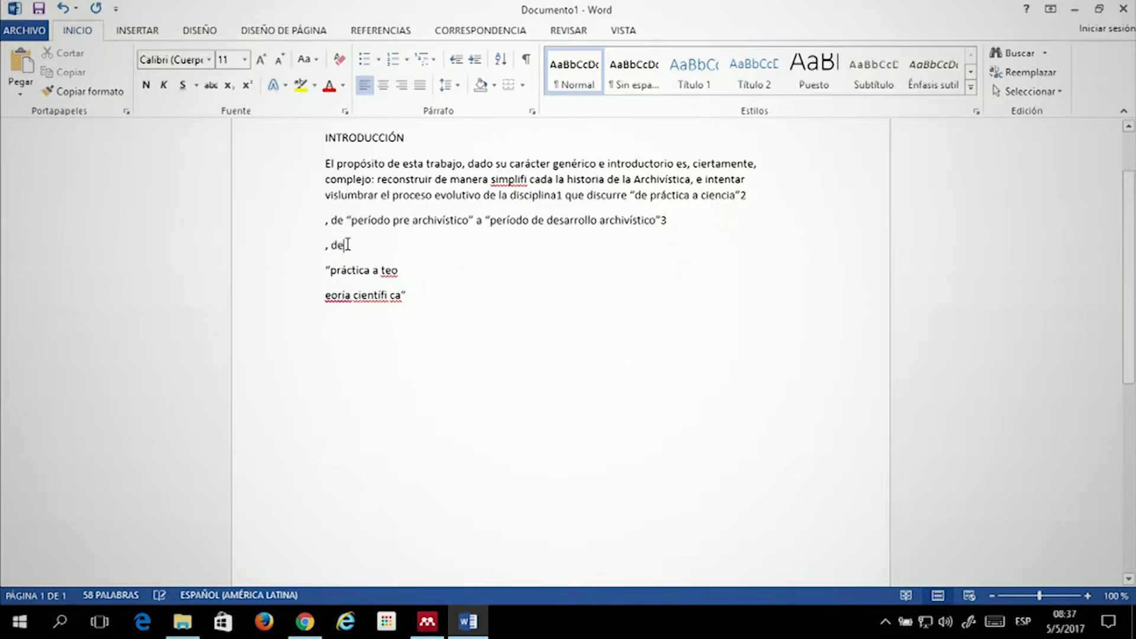
{"action": "key", "text": "Delete"}
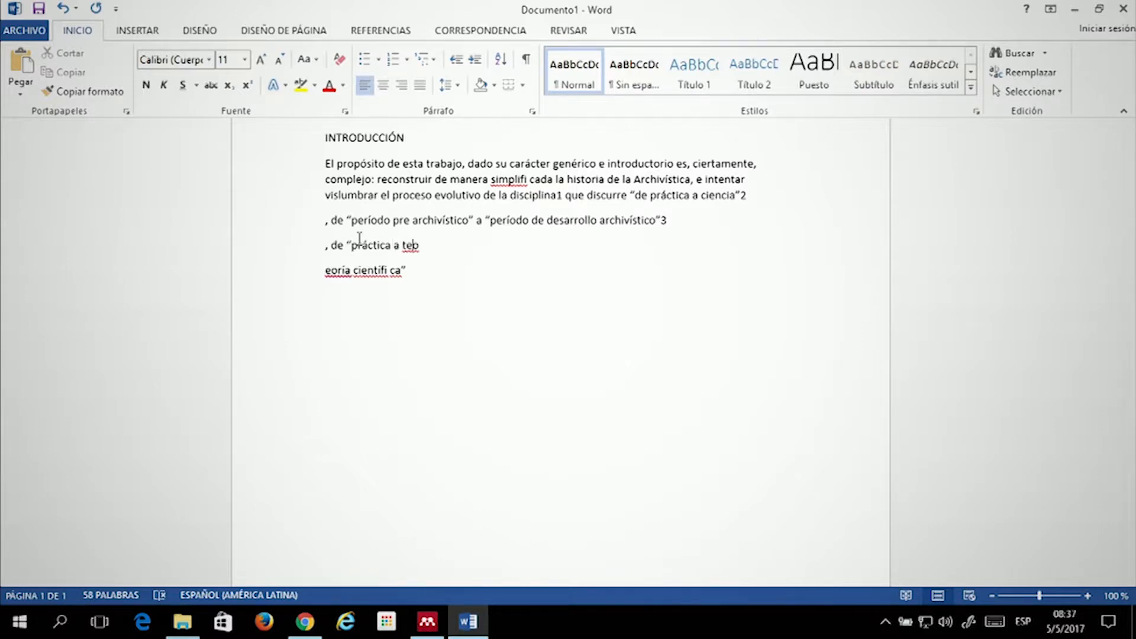
{"action": "key", "text": "Delete"}
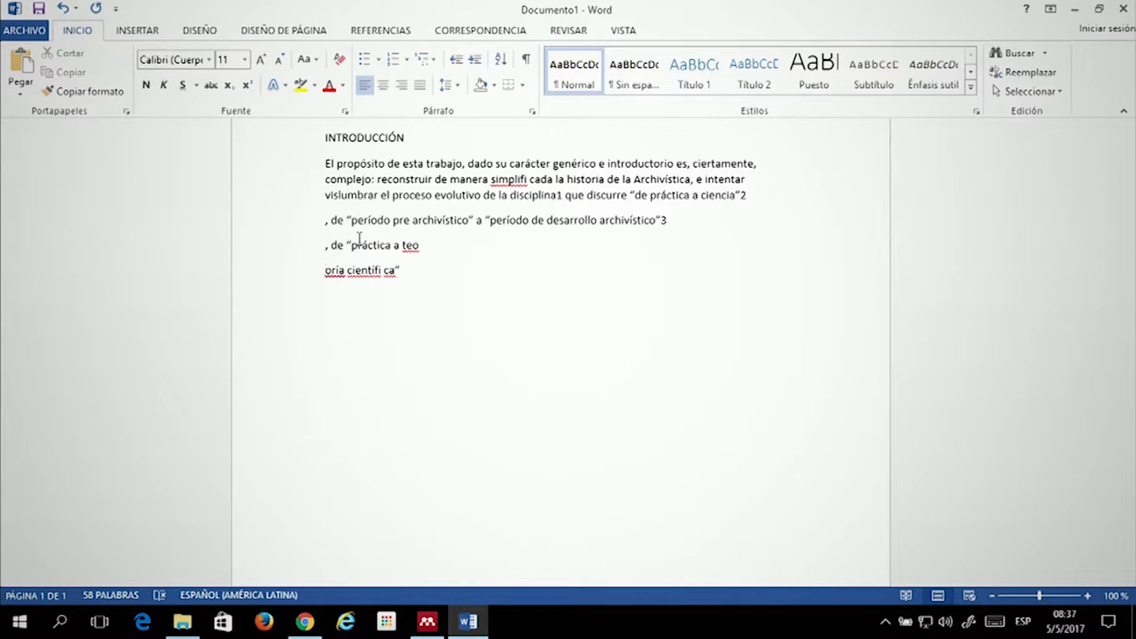
{"action": "key", "text": "BackSpace"}
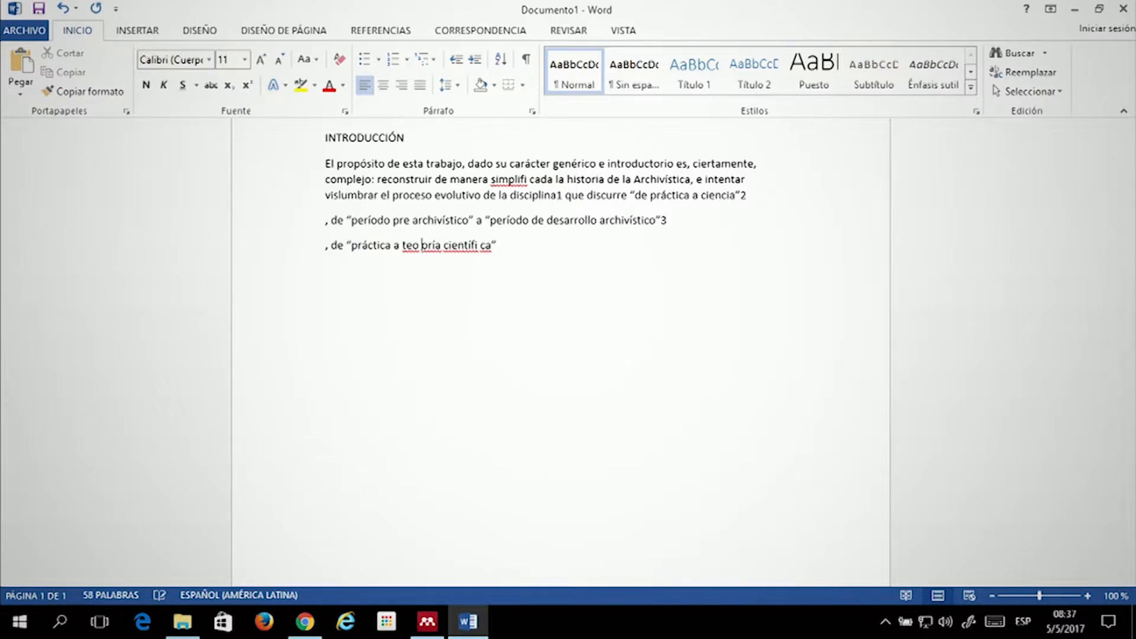
{"action": "key", "text": "BackSpace"}
{"action": "key", "text": "BackSpace"}
{"action": "key", "text": "BackSpace"}
{"action": "key", "text": "BackSpace"}
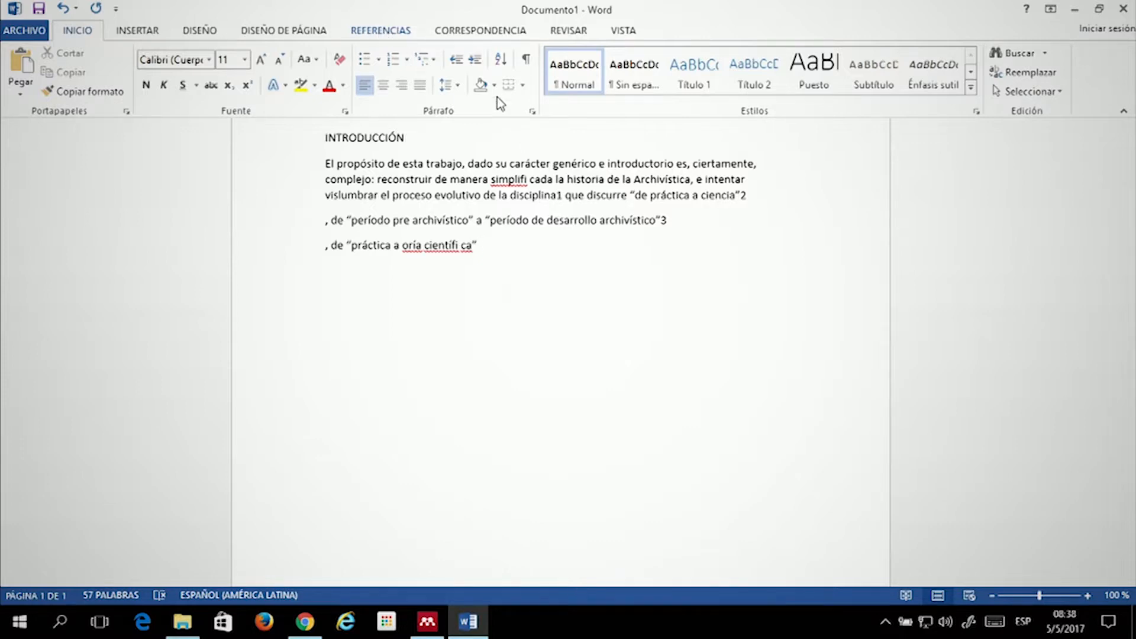
Launch Mendeley's Insert Citation from the REFERENCIAS tab
{"action": "left_click", "coordinate": [385, 34]}
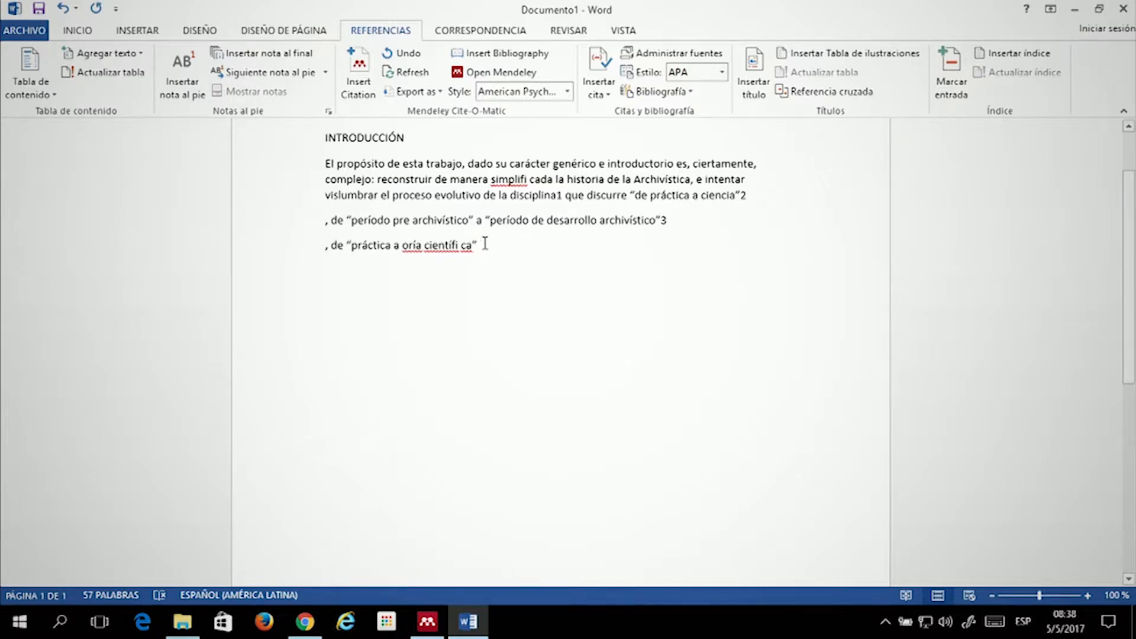
{"action": "left_click", "coordinate": [360, 80]}
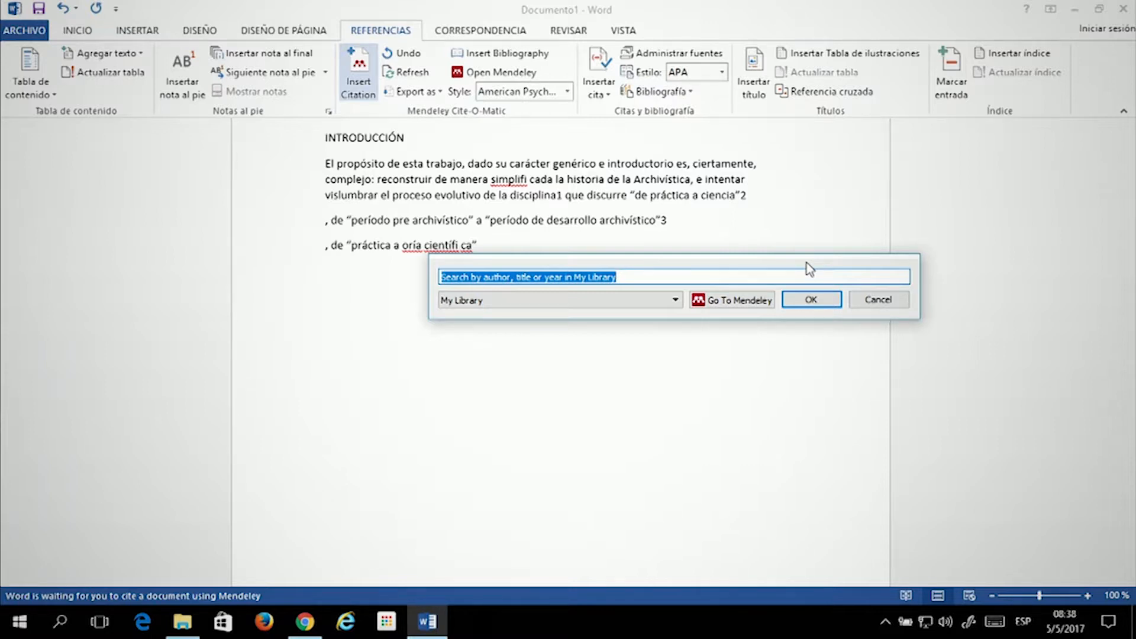
Search My Library for 'vivas' and insert the Vivas Moreno 2004 article as a citation
{"action": "left_click", "coordinate": [527, 301]}
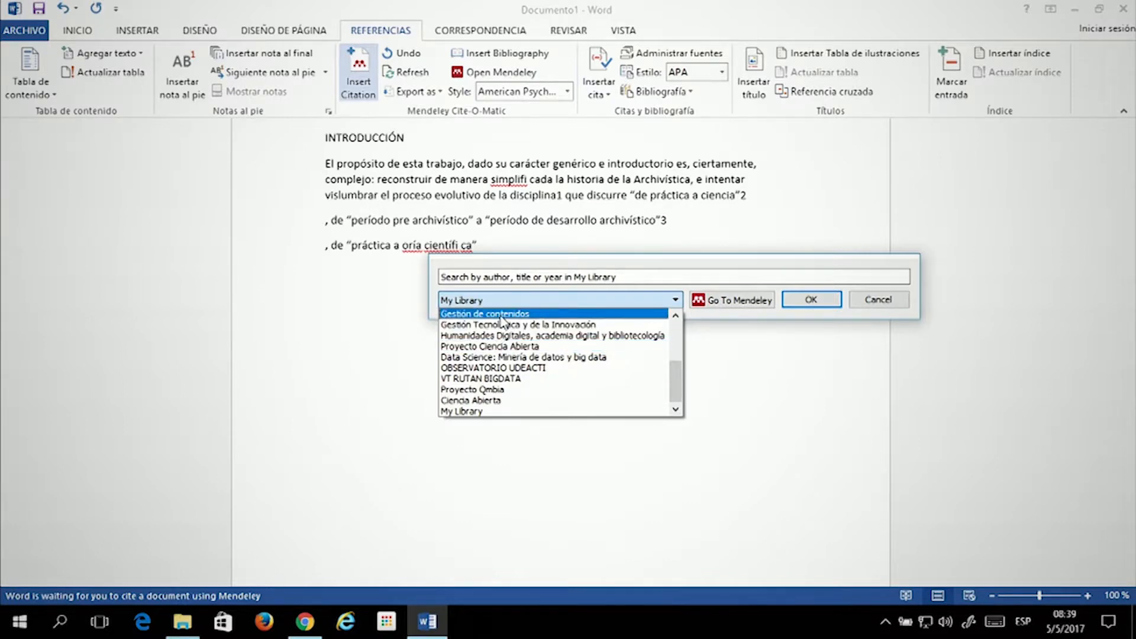
{"action": "scroll", "coordinate": [501, 321], "scroll_direction": "up", "scroll_amount": 4}
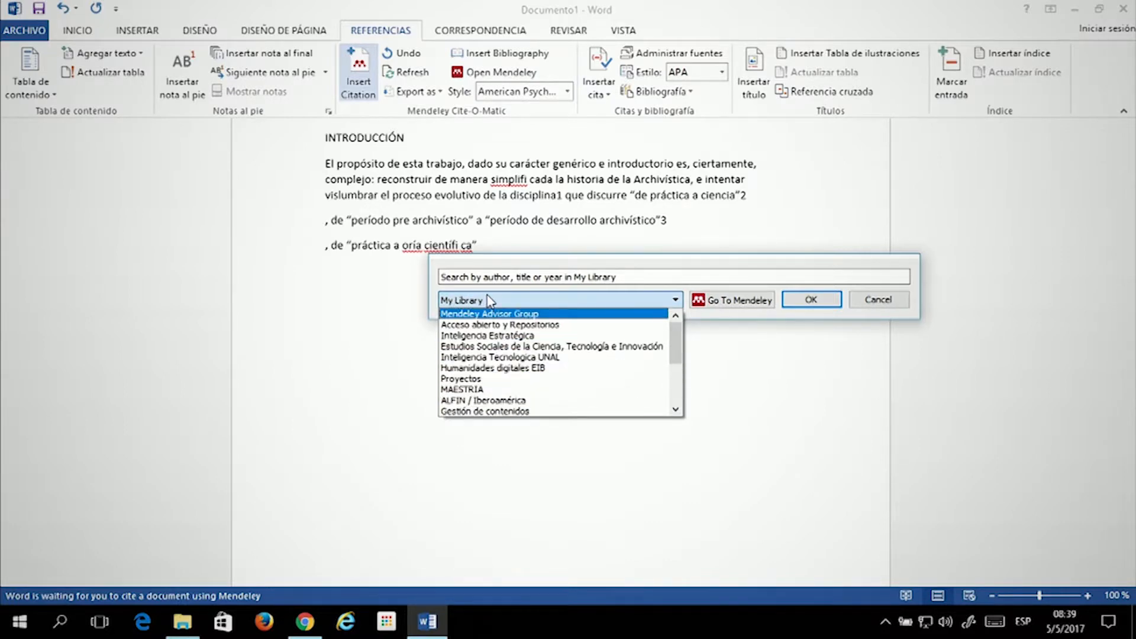
{"action": "left_click", "coordinate": [509, 300]}
{"action": "left_click", "coordinate": [636, 275]}
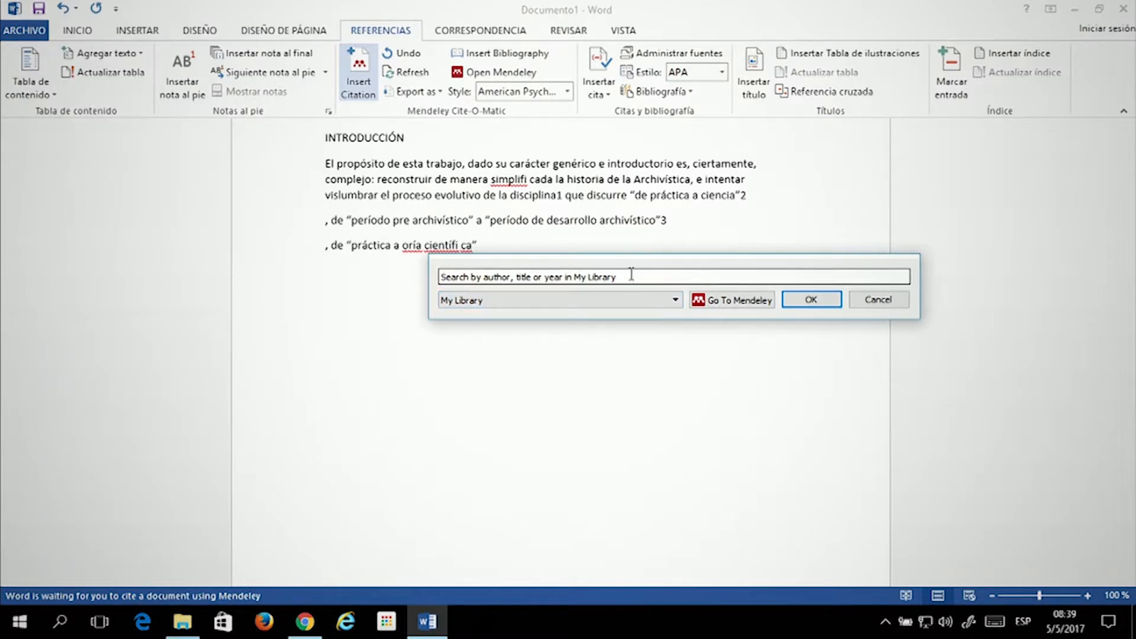
{"action": "left_click_drag", "start_coordinate": [568, 275], "coordinate": [440, 276]}
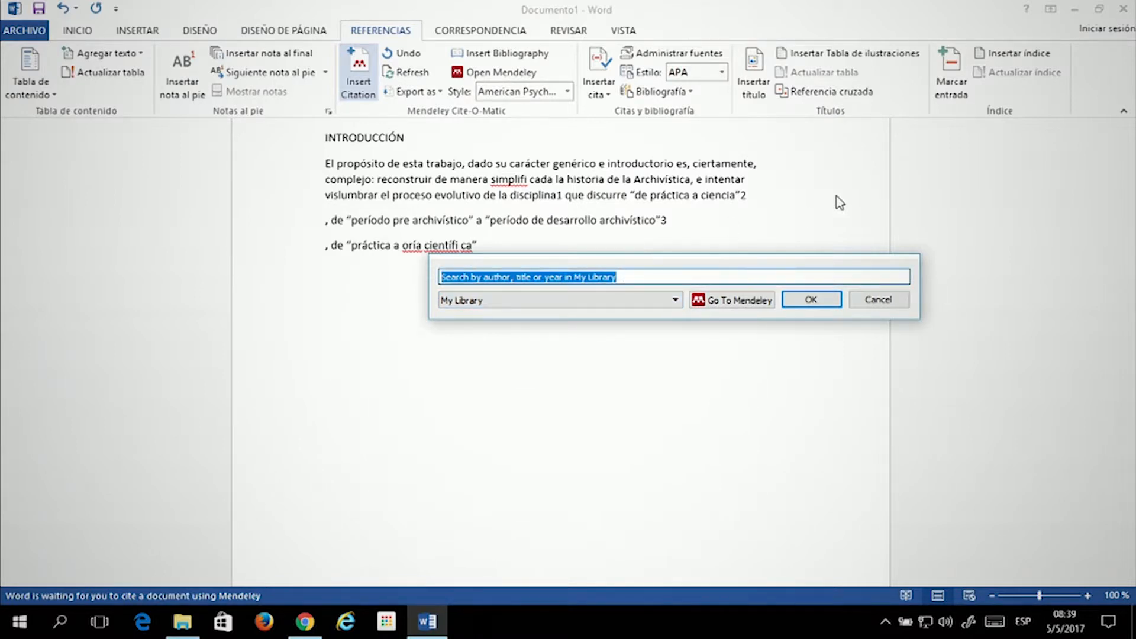
{"action": "key", "text": "BackSpace"}
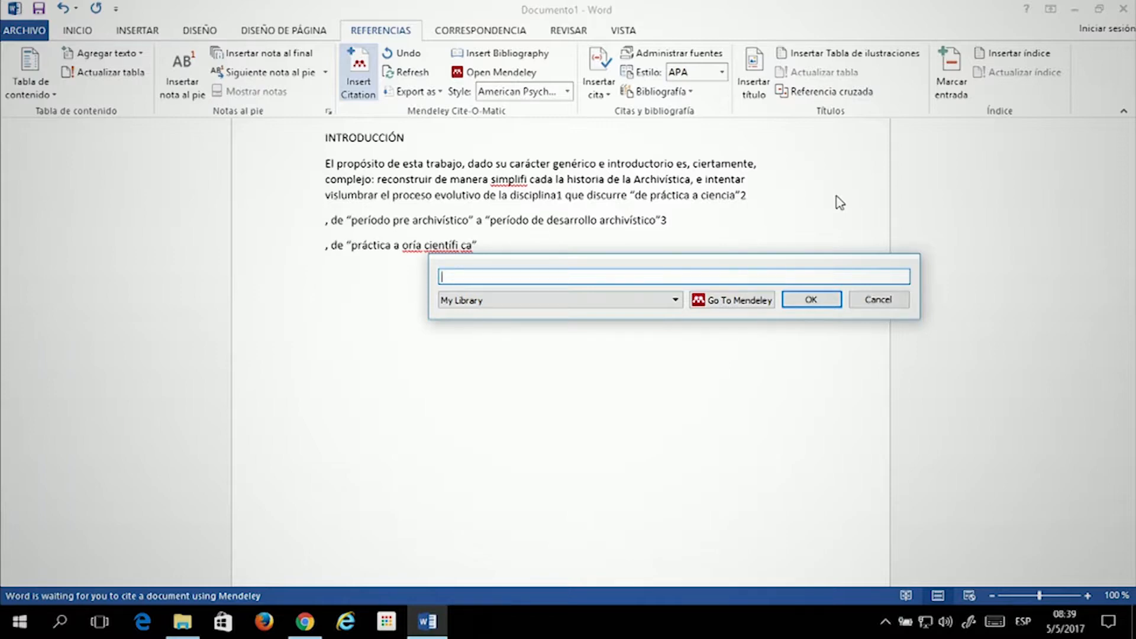
{"action": "type", "text": "archi"}
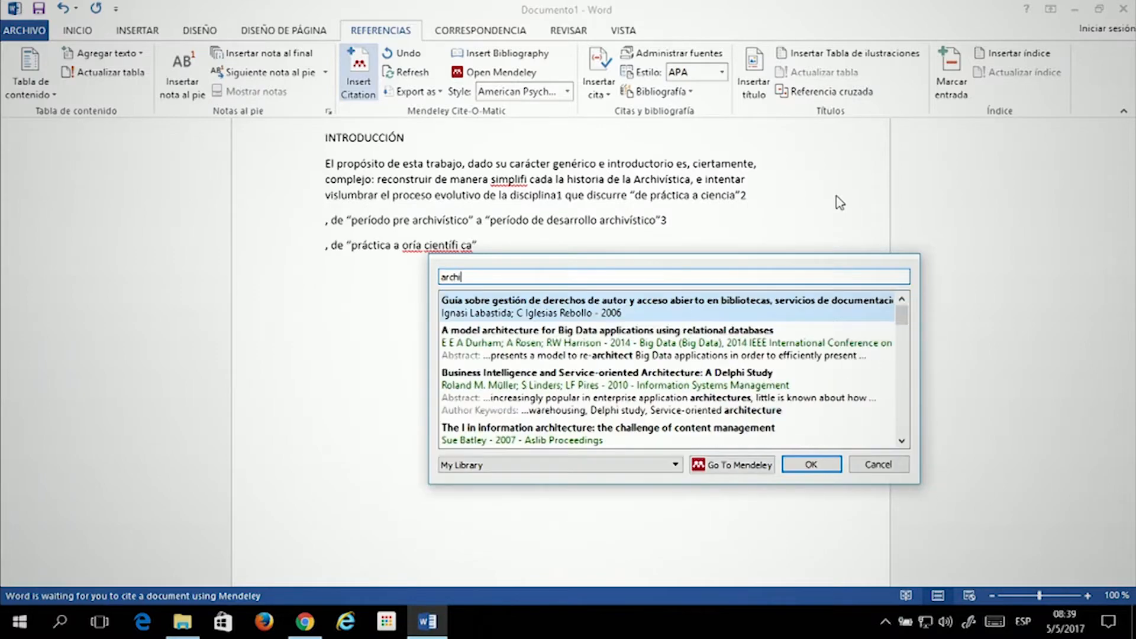
{"action": "type", "text": "vist"}
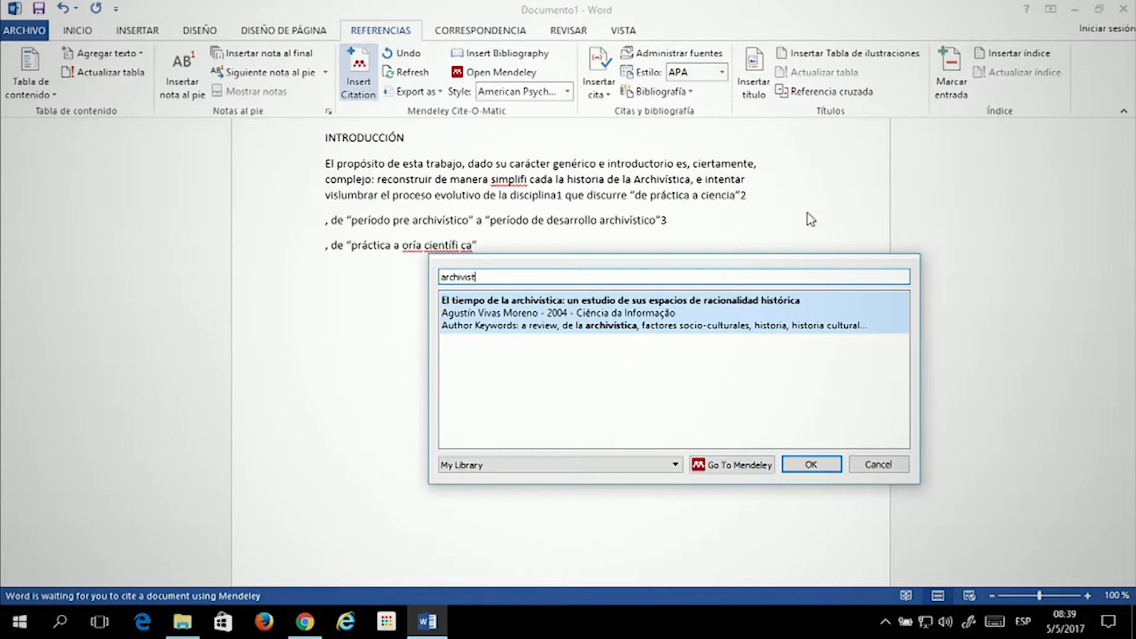
{"action": "key", "text": "BackSpace"}
{"action": "key", "text": "BackSpace"}
{"action": "key", "text": "BackSpace"}
{"action": "key", "text": "BackSpace"}
{"action": "key", "text": "BackSpace"}
{"action": "key", "text": "BackSpace"}
{"action": "key", "text": "BackSpace"}
{"action": "key", "text": "BackSpace"}
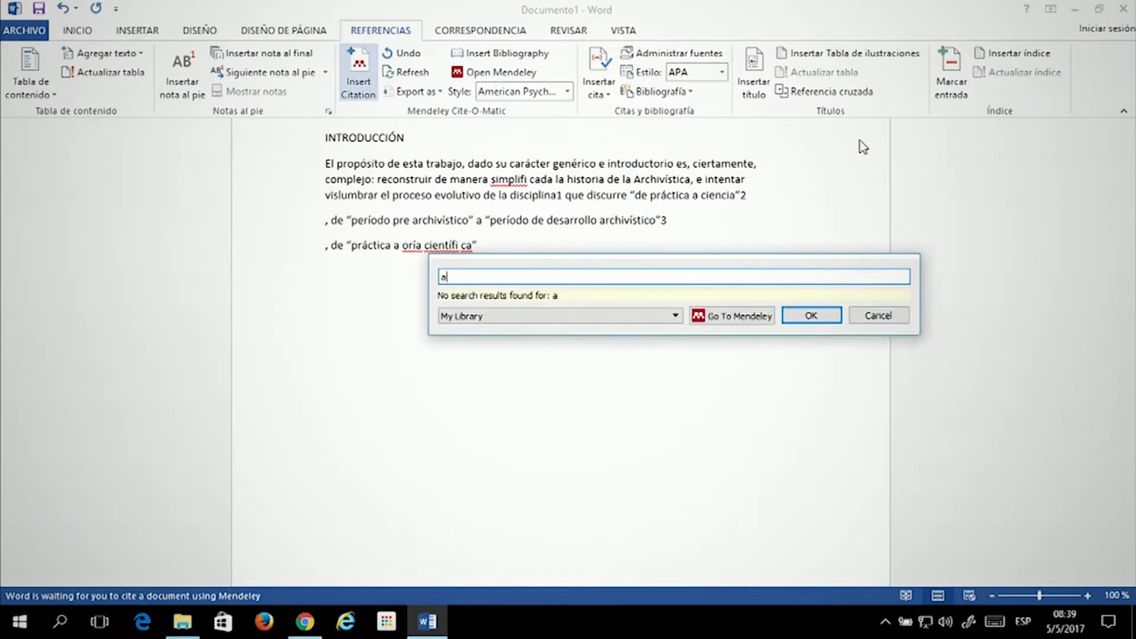
{"action": "type", "text": "vivas"}
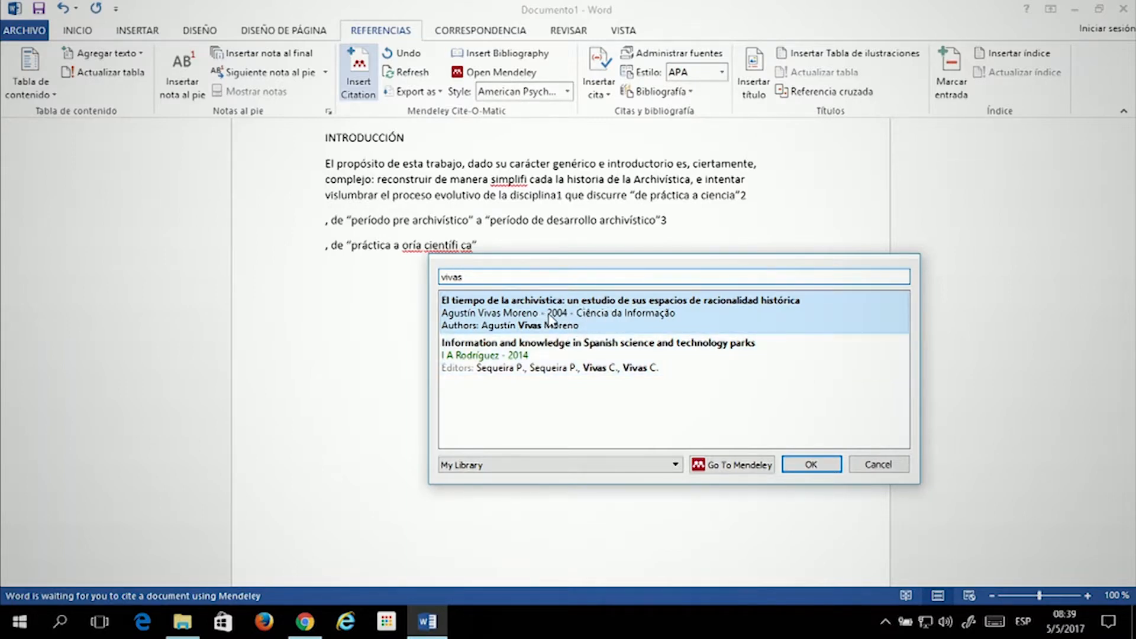
{"action": "double_click", "coordinate": [565, 319]}
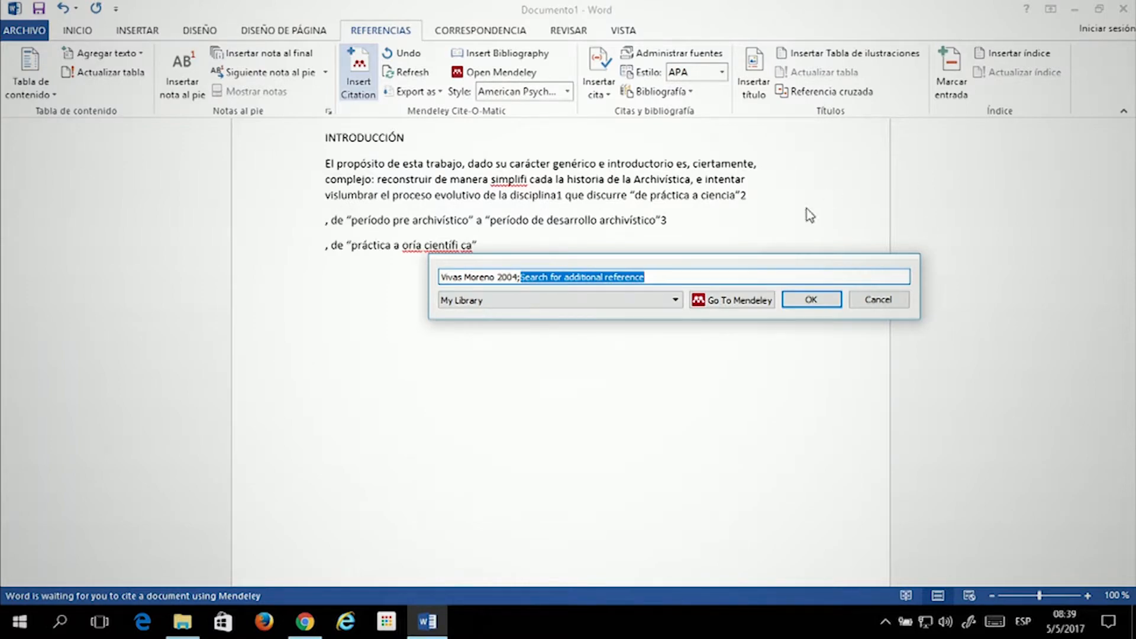
{"action": "left_click", "coordinate": [811, 300]}
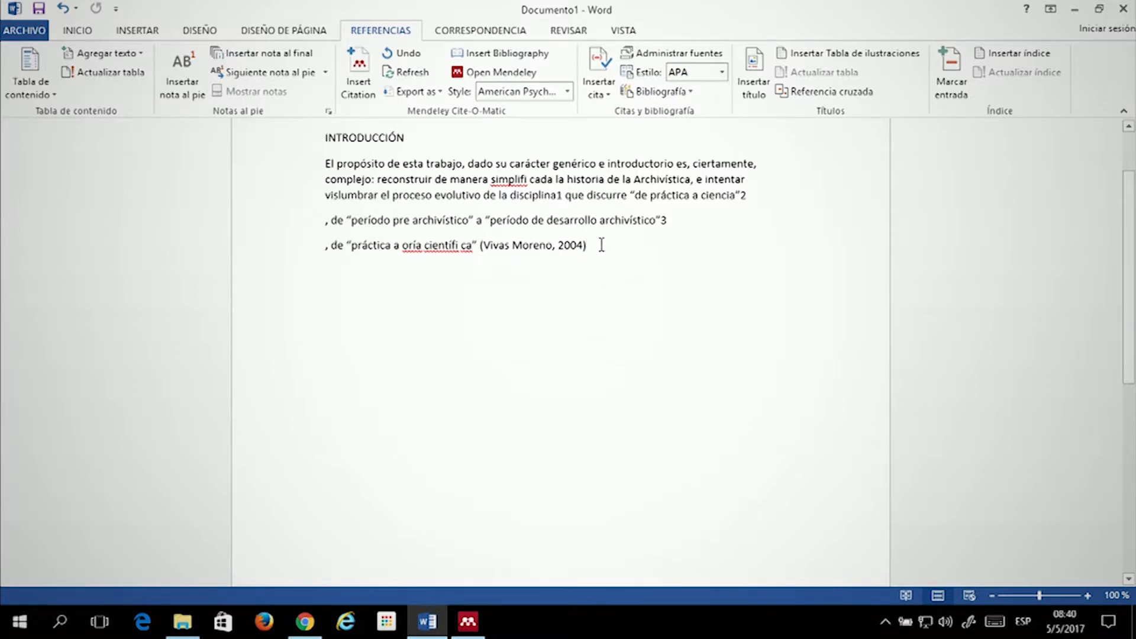
Add blank lines below the cited text
{"action": "key", "text": "Return"}
{"action": "key", "text": "Return"}
{"action": "key", "text": "Return"}
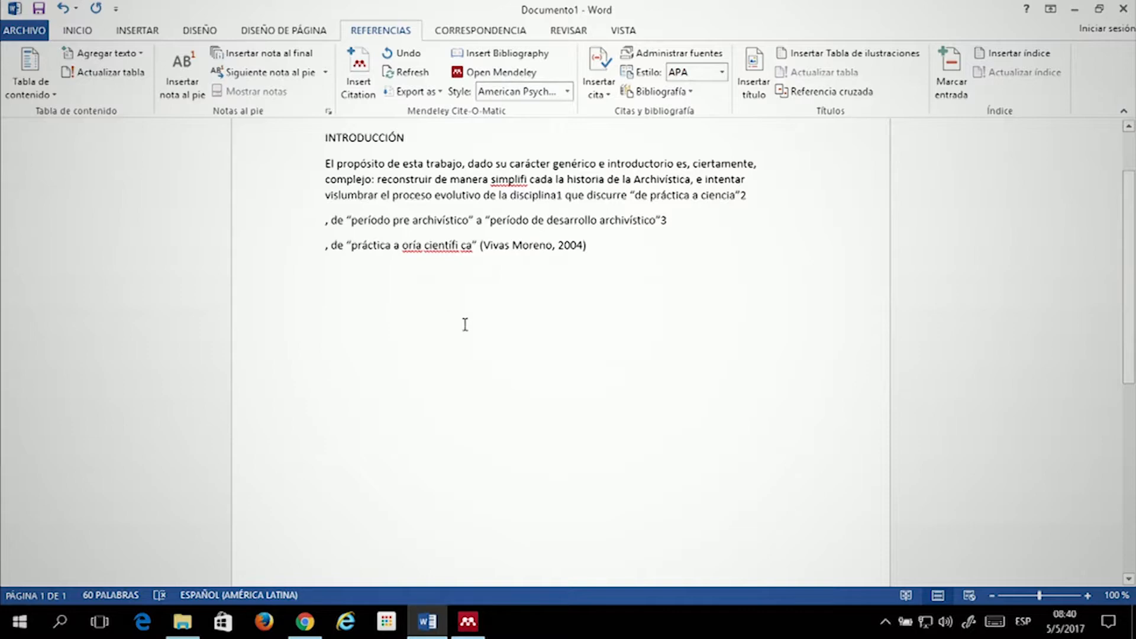
{"action": "scroll", "coordinate": [507, 309], "scroll_direction": "down", "scroll_amount": 2}
{"action": "scroll", "coordinate": [426, 218], "scroll_direction": "up", "scroll_amount": 3}
{"action": "scroll", "coordinate": [409, 227], "scroll_direction": "down", "scroll_amount": 2}
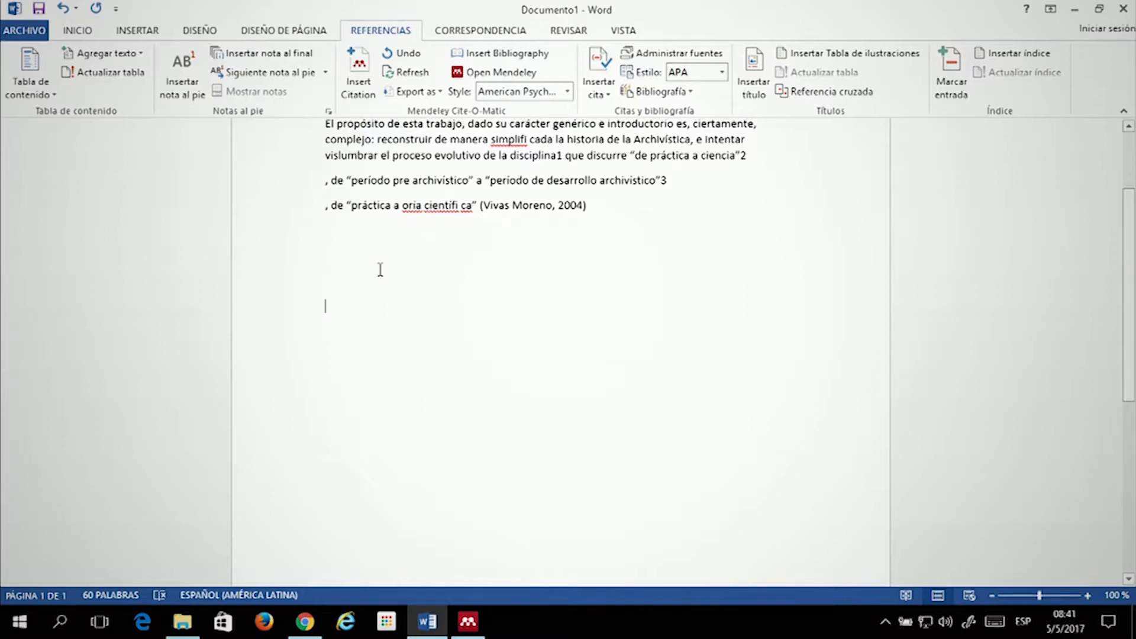
Type the heading 'Referencias bibliográficas' on the empty line below the cited text
{"action": "left_click", "coordinate": [362, 265]}
{"action": "type", "text": "REferencia"}
{"action": "key", "text": "BackSpace"}
{"action": "key", "text": "BackSpace"}
{"action": "key", "text": "BackSpace"}
{"action": "key", "text": "BackSpace"}
{"action": "key", "text": "BackSpace"}
{"action": "key", "text": "BackSpace"}
{"action": "key", "text": "BackSpace"}
{"action": "key", "text": "BackSpace"}
{"action": "key", "text": "BackSpace"}
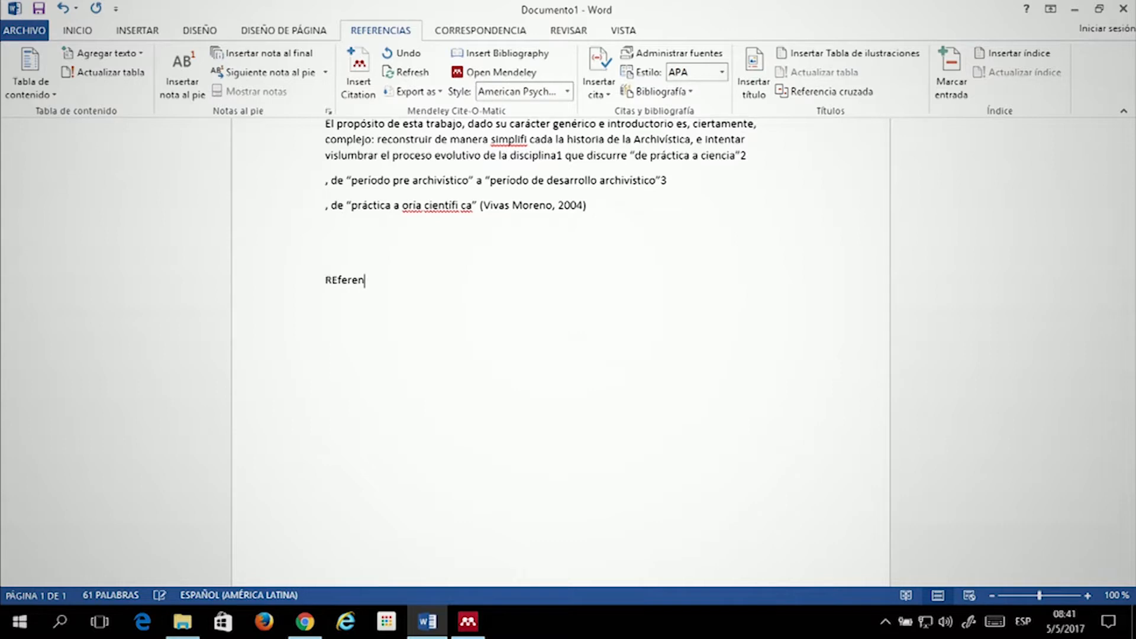
{"action": "type", "text": "ferencias"}
{"action": "type", "text": " bibliogrf"}
{"action": "type", "text": "afi"}
{"action": "type", "text": "ficas"}
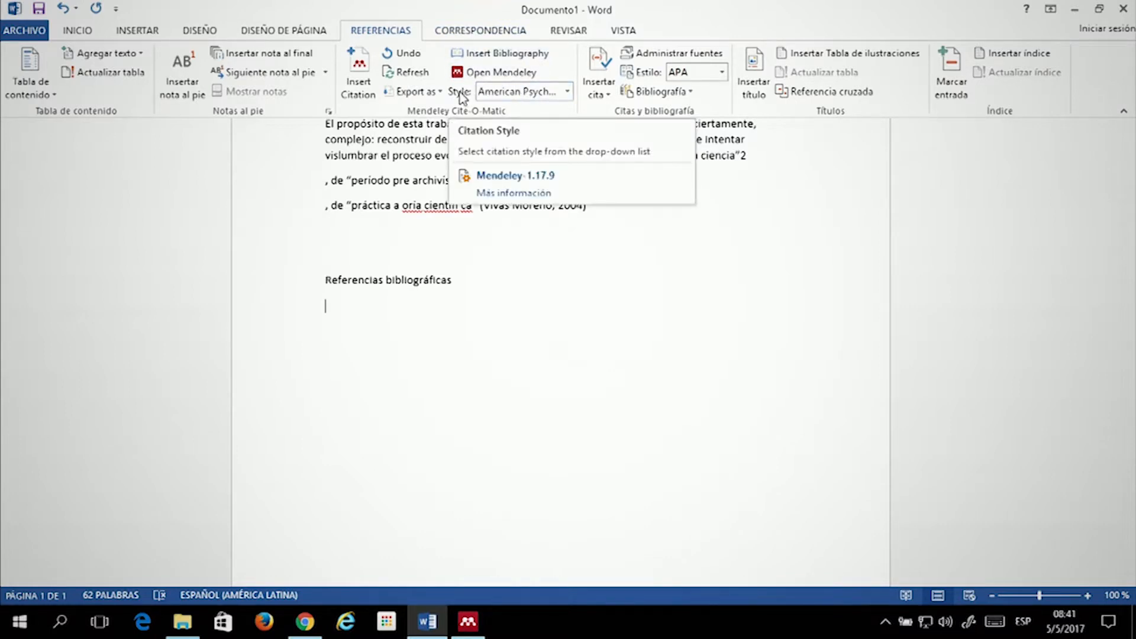
{"action": "left_click", "coordinate": [542, 93]}
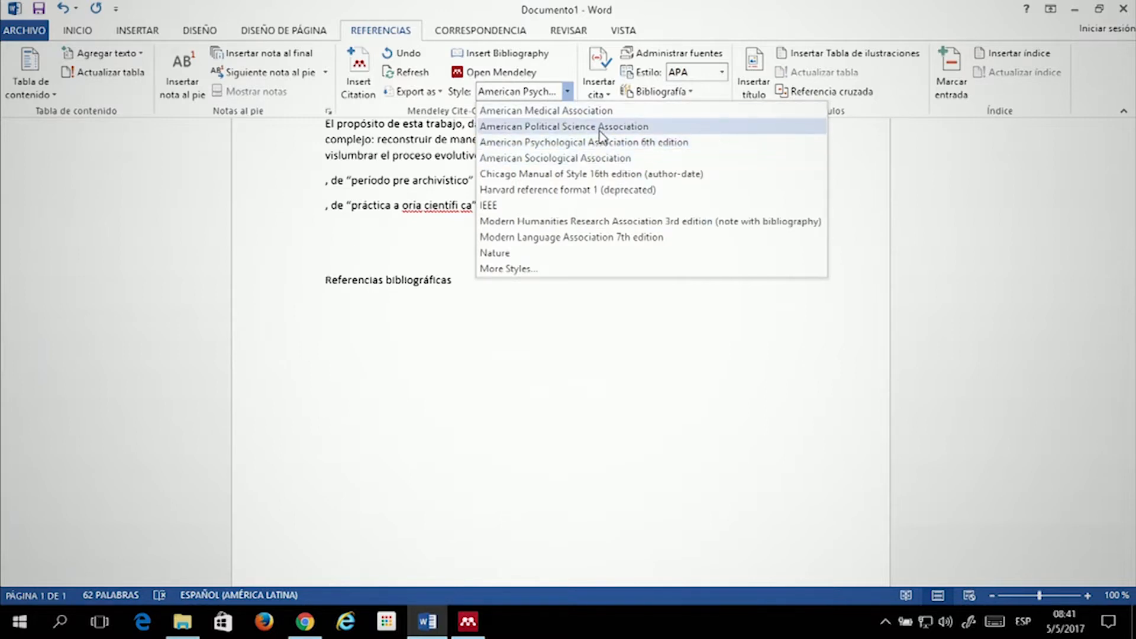
{"action": "left_click", "coordinate": [569, 144]}
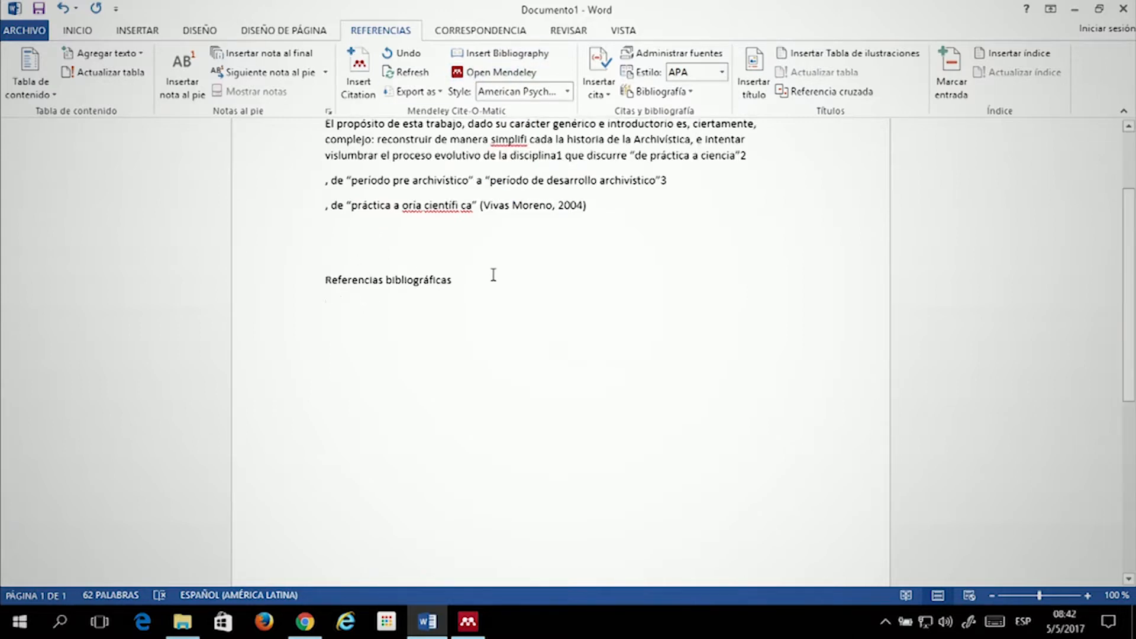
Insert the Mendeley bibliography, listing the Vivas Moreno 2004 APA reference with DOI under the heading
{"action": "left_click", "coordinate": [495, 57]}
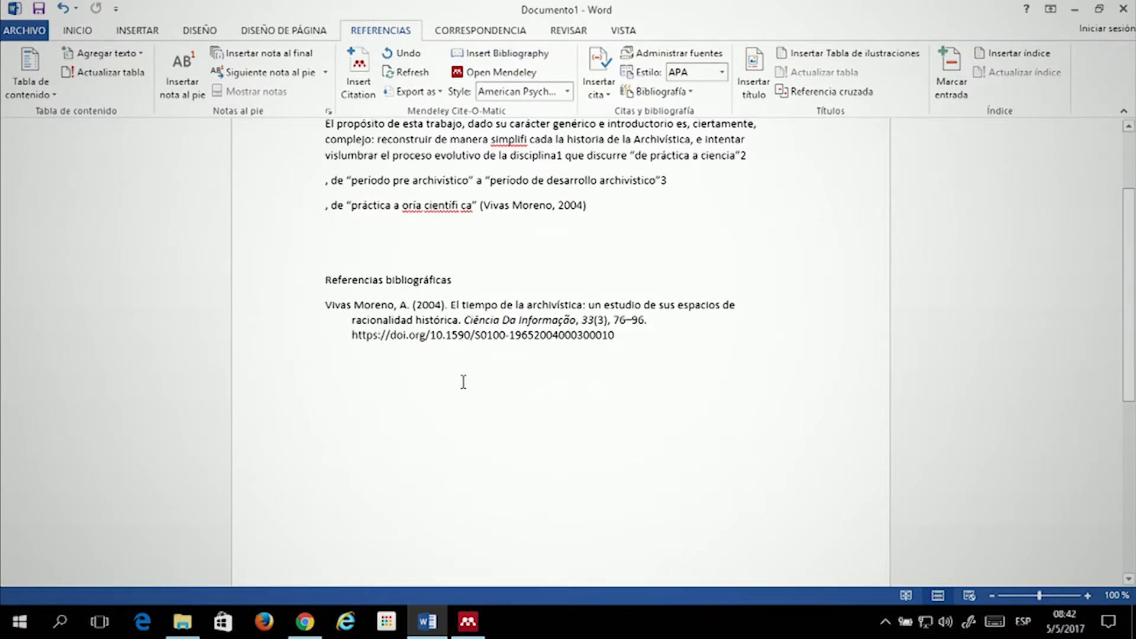
{"action": "left_click", "coordinate": [346, 312]}
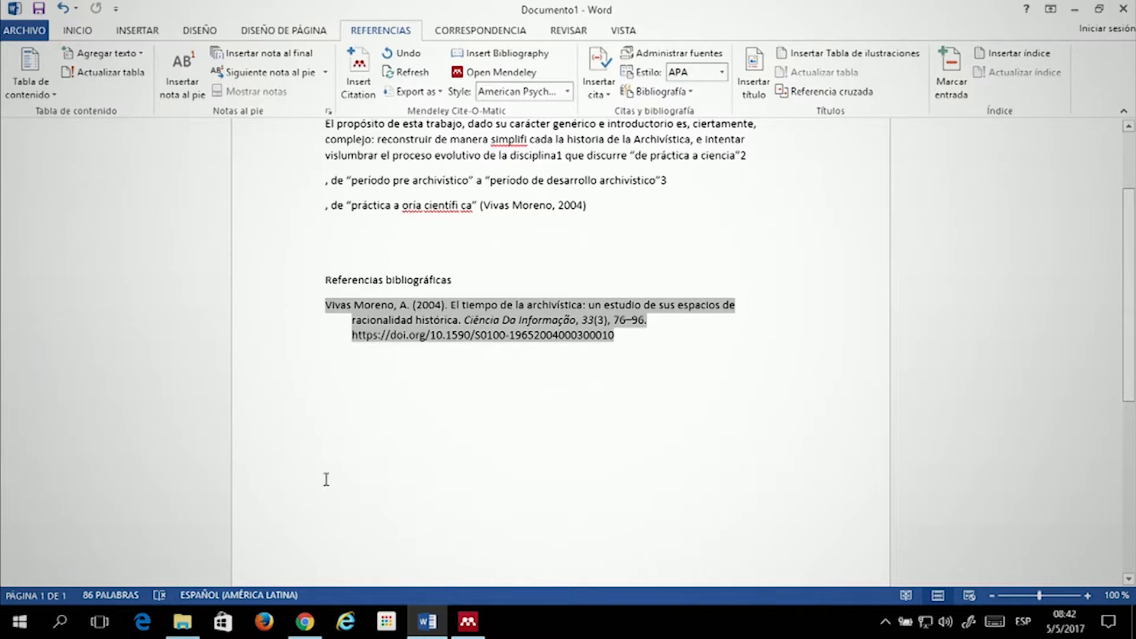
{"action": "scroll", "coordinate": [400, 343], "scroll_direction": "down", "scroll_amount": 1}
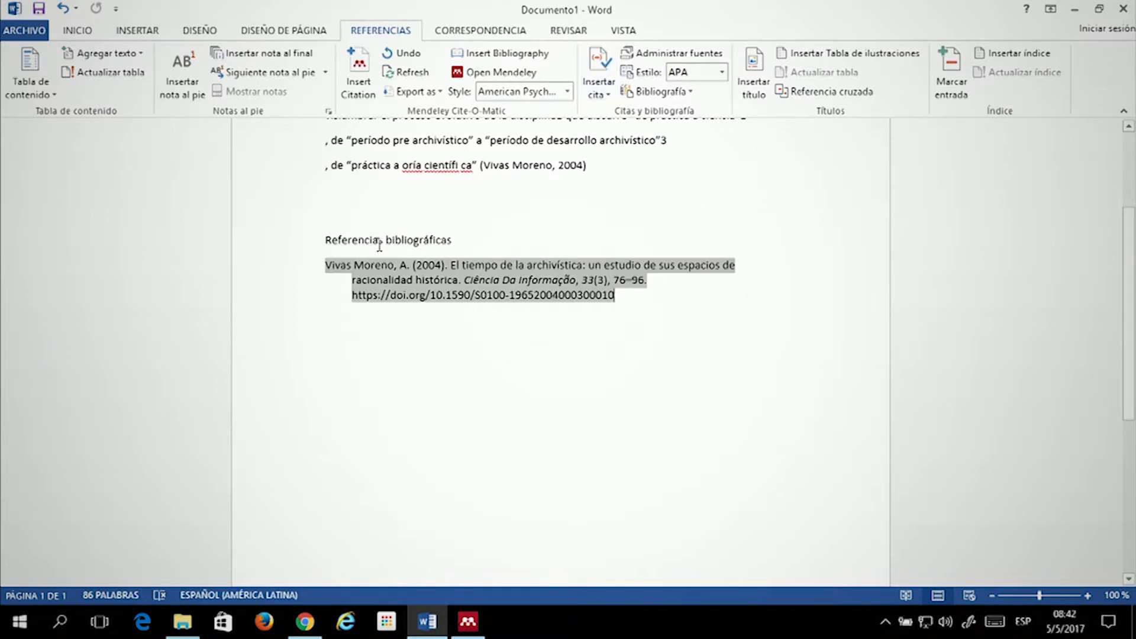
{"action": "left_click", "coordinate": [403, 240]}
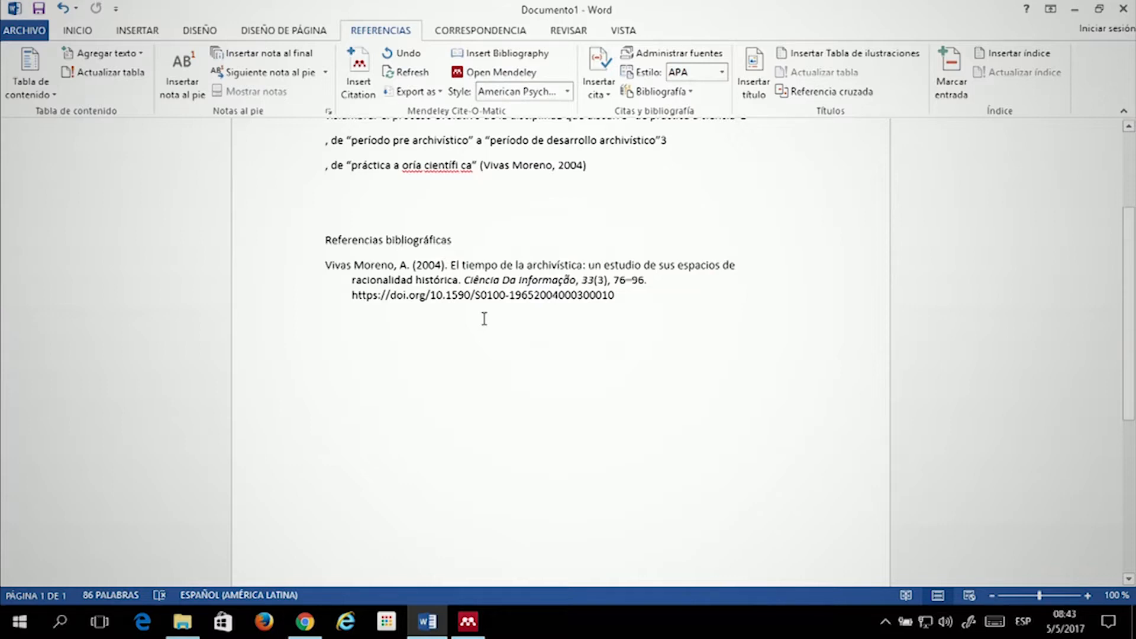
Inspect the inserted Vivas Moreno reference by selecting it and placing the caret around it
{"action": "left_click", "coordinate": [482, 275]}
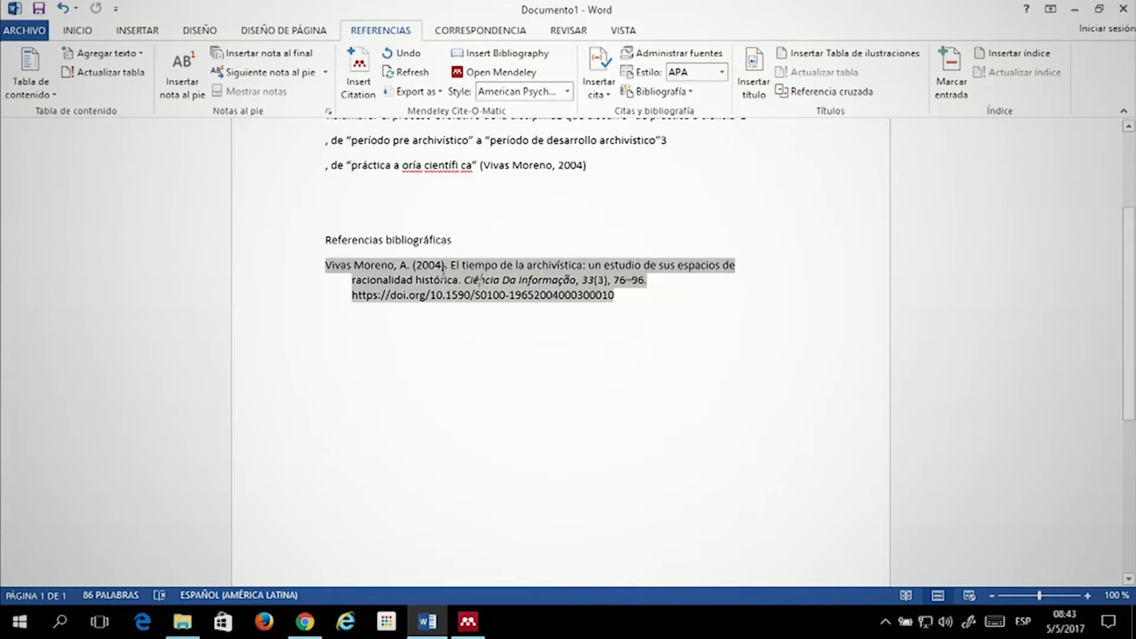
{"action": "left_click", "coordinate": [665, 341]}
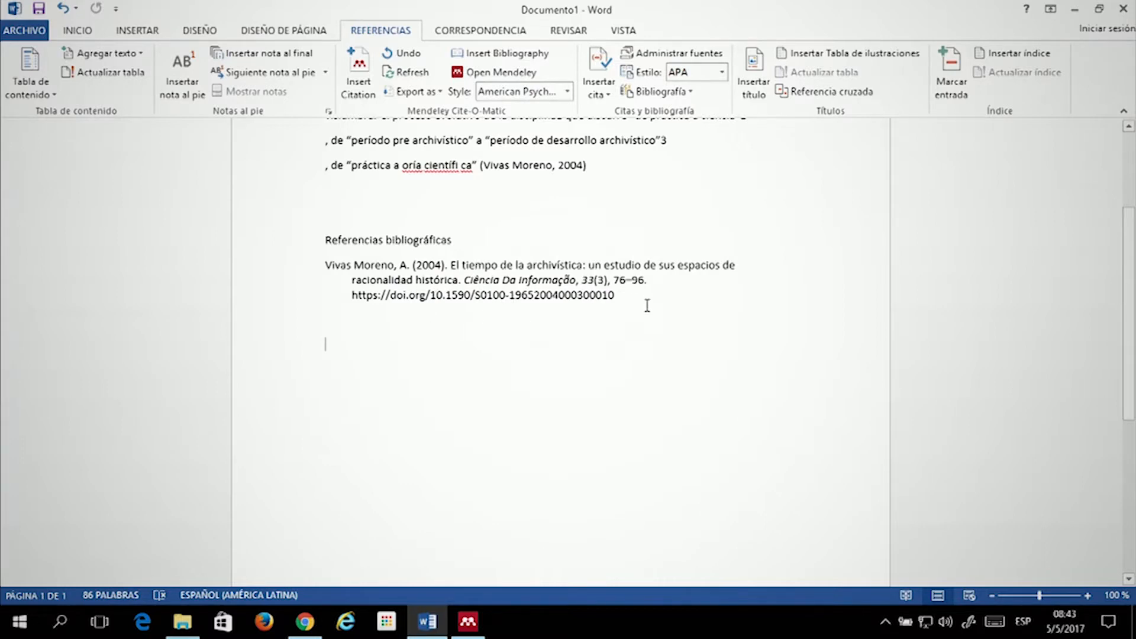
{"action": "triple_click", "coordinate": [504, 296]}
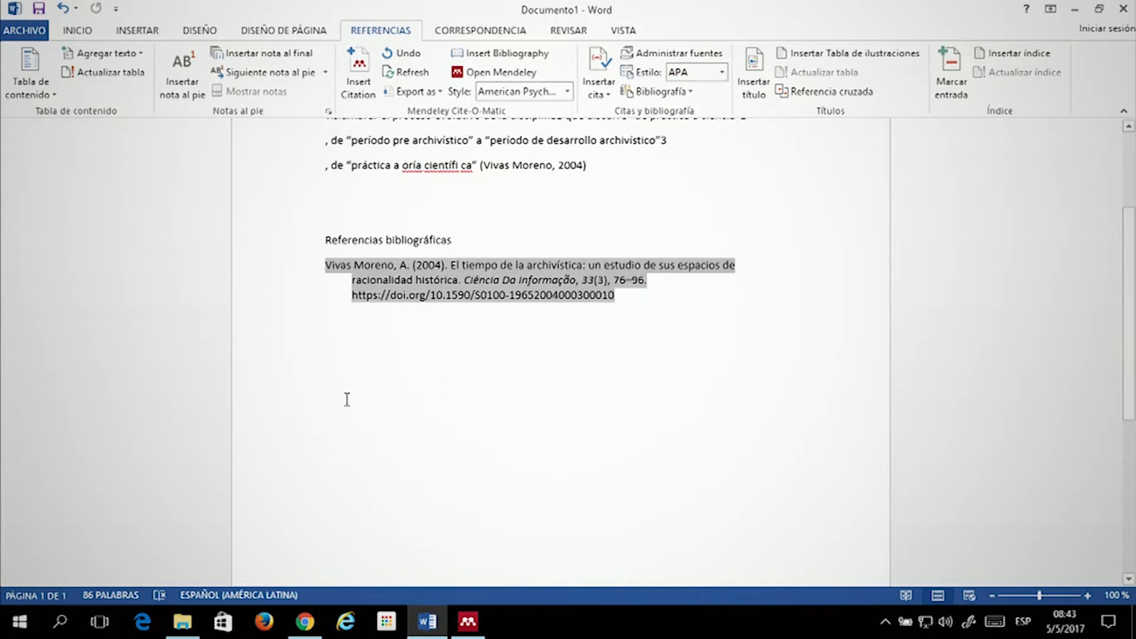
{"action": "left_click", "coordinate": [550, 355]}
{"action": "scroll", "coordinate": [464, 318], "scroll_direction": "down", "scroll_amount": 1}
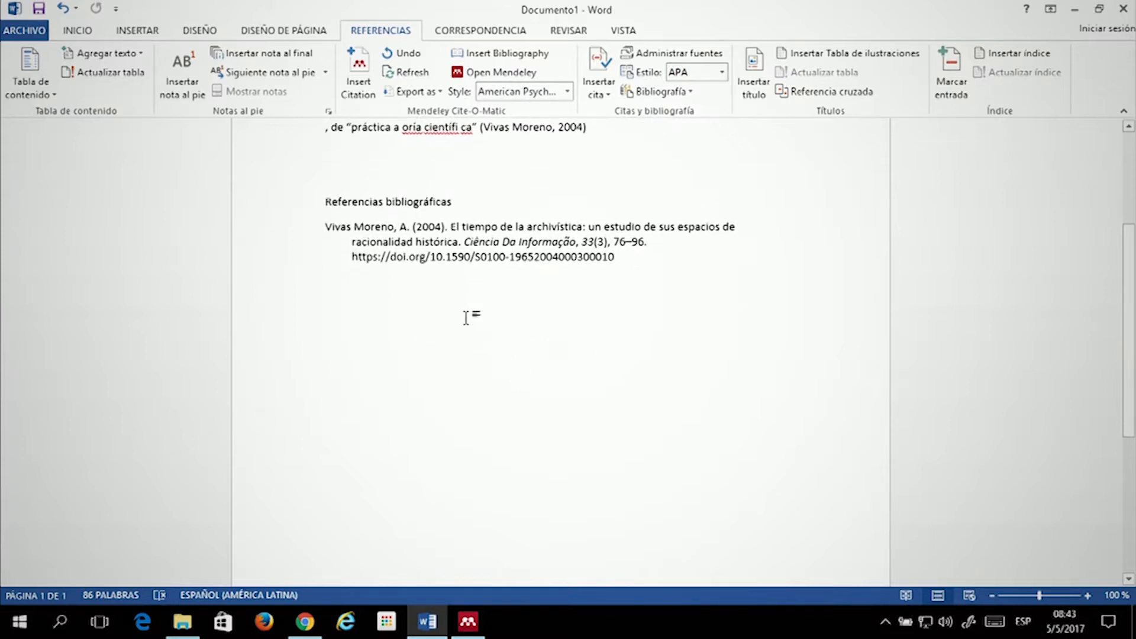
{"action": "left_click", "coordinate": [461, 228]}
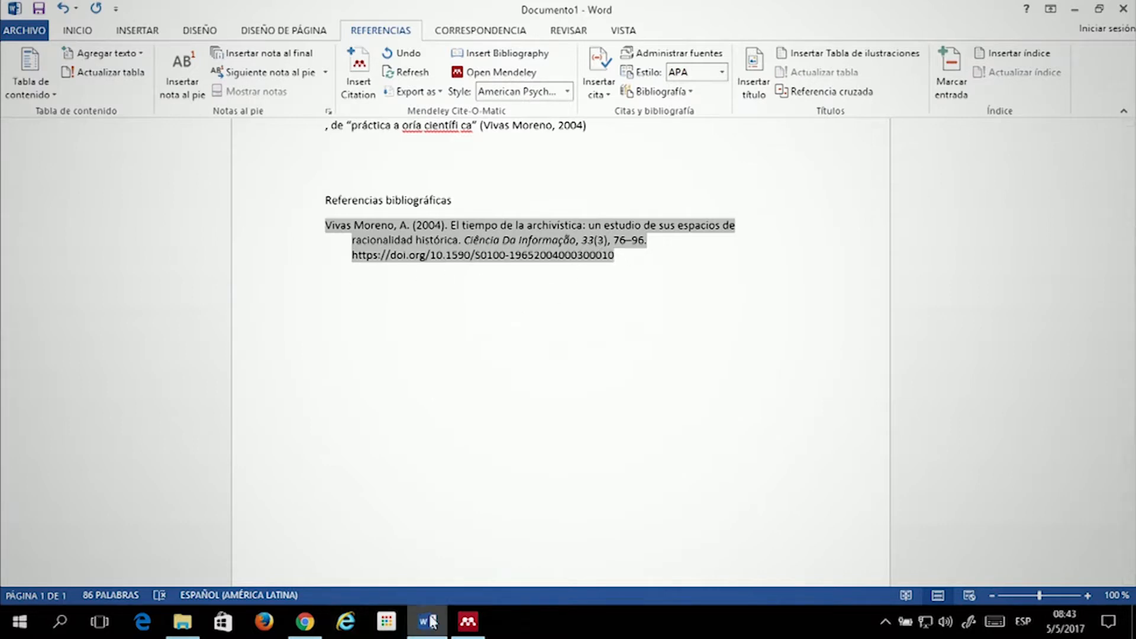
{"action": "mouse_move", "coordinate": [467, 626]}
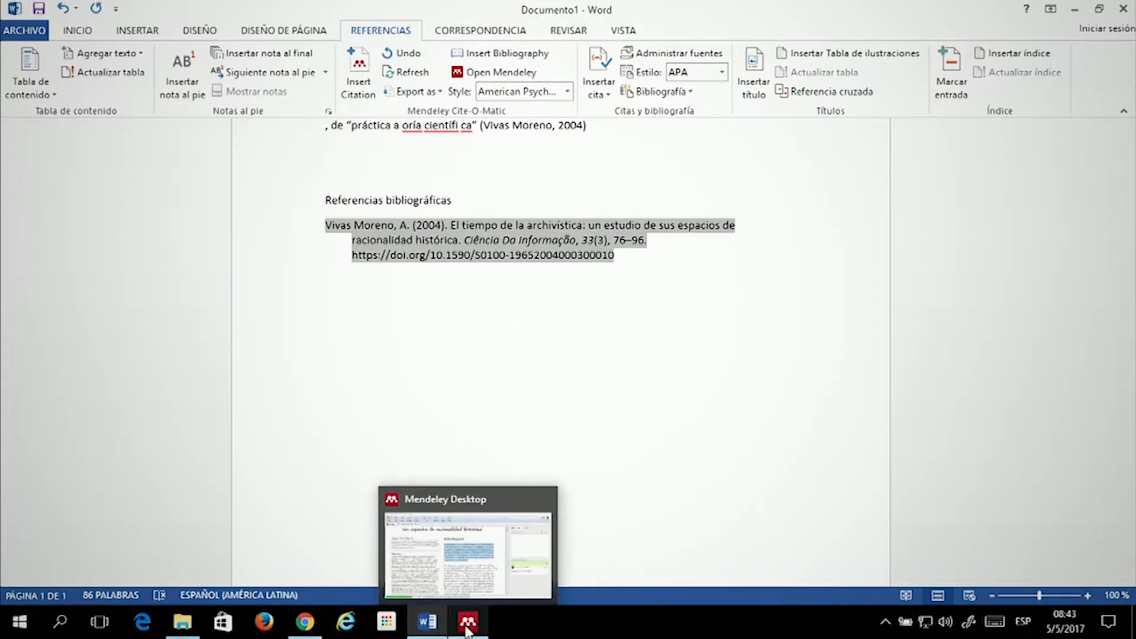
Close the article PDF and select the Vivas Moreno article in Estado del arte to view its details
{"action": "left_click", "coordinate": [466, 627]}
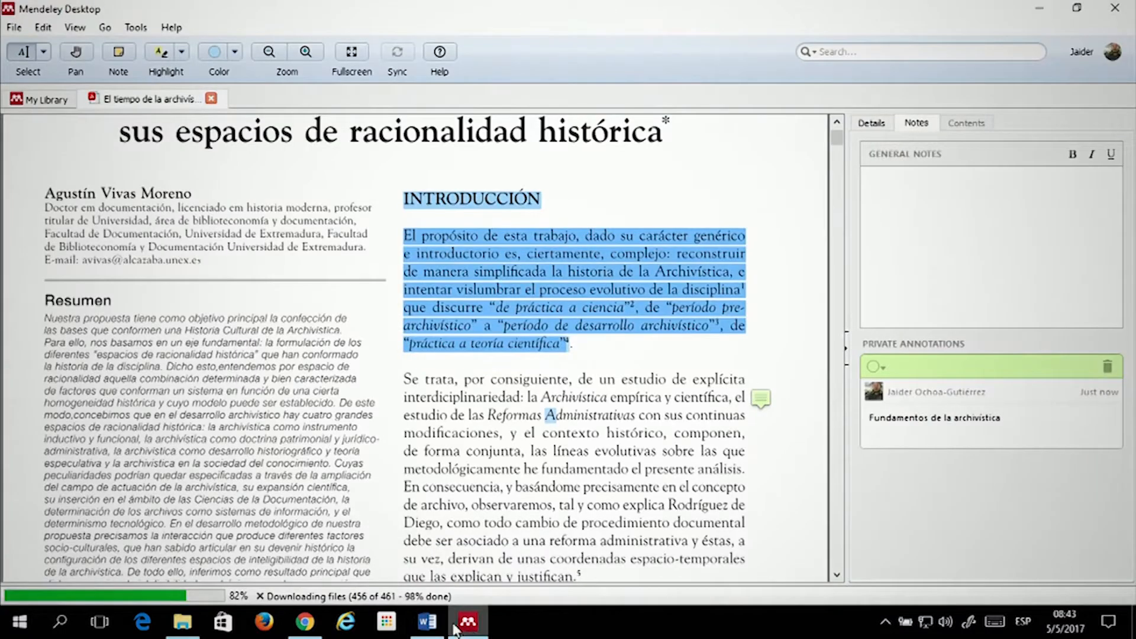
{"action": "left_click", "coordinate": [211, 98]}
{"action": "left_click", "coordinate": [278, 240]}
{"action": "left_click", "coordinate": [299, 155]}
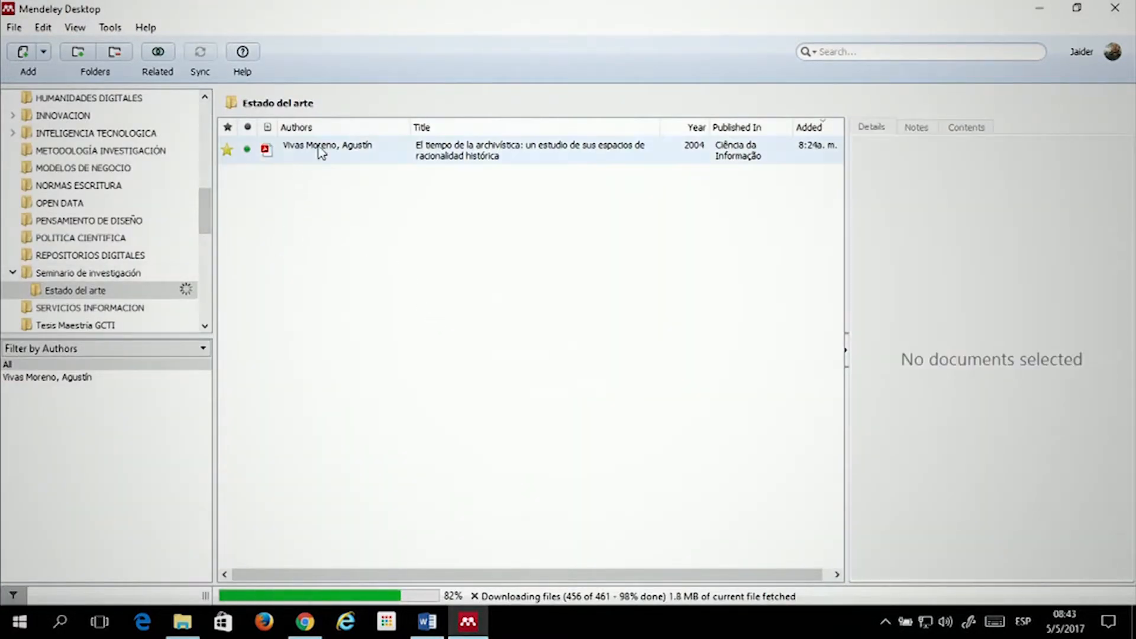
{"action": "scroll", "coordinate": [116, 201], "scroll_direction": "down", "scroll_amount": 1}
{"action": "scroll", "coordinate": [115, 201], "scroll_direction": "down", "scroll_amount": 3}
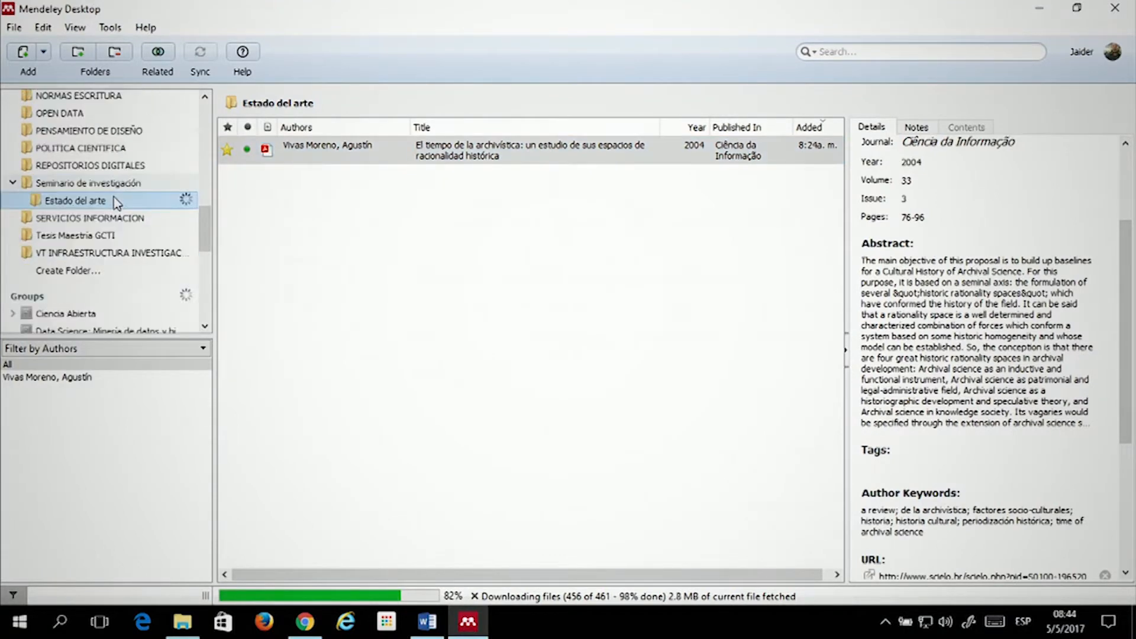
Compare the Vivas Moreno article's details with the Word document, switching between the two
{"action": "left_click", "coordinate": [421, 631]}
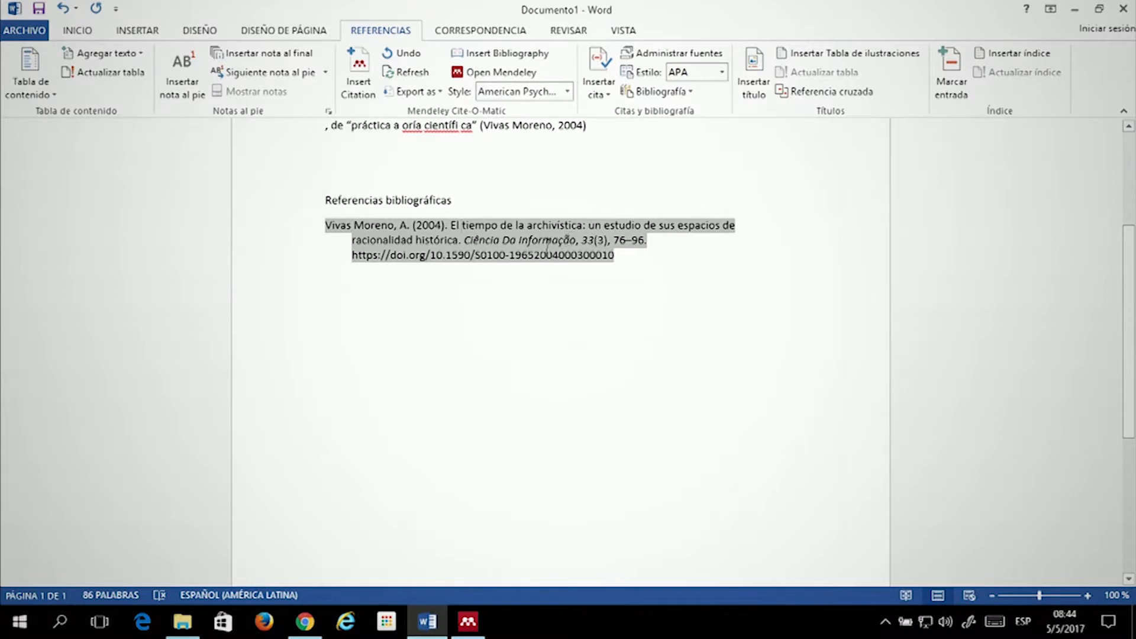
{"action": "left_click", "coordinate": [467, 622]}
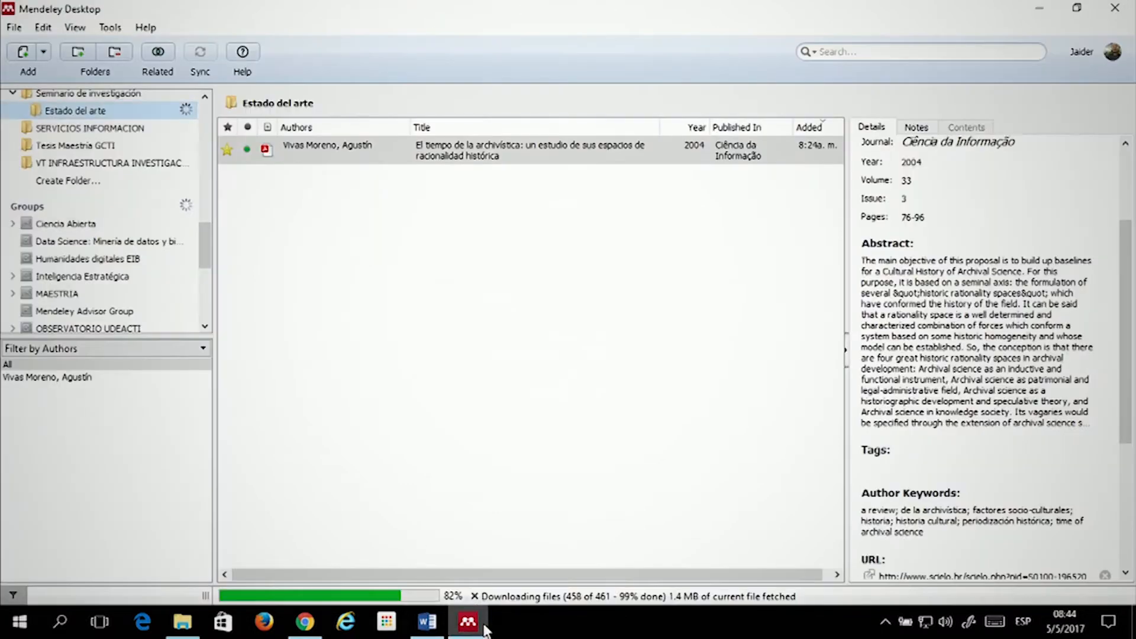
{"action": "left_click", "coordinate": [448, 367]}
{"action": "left_click", "coordinate": [439, 159]}
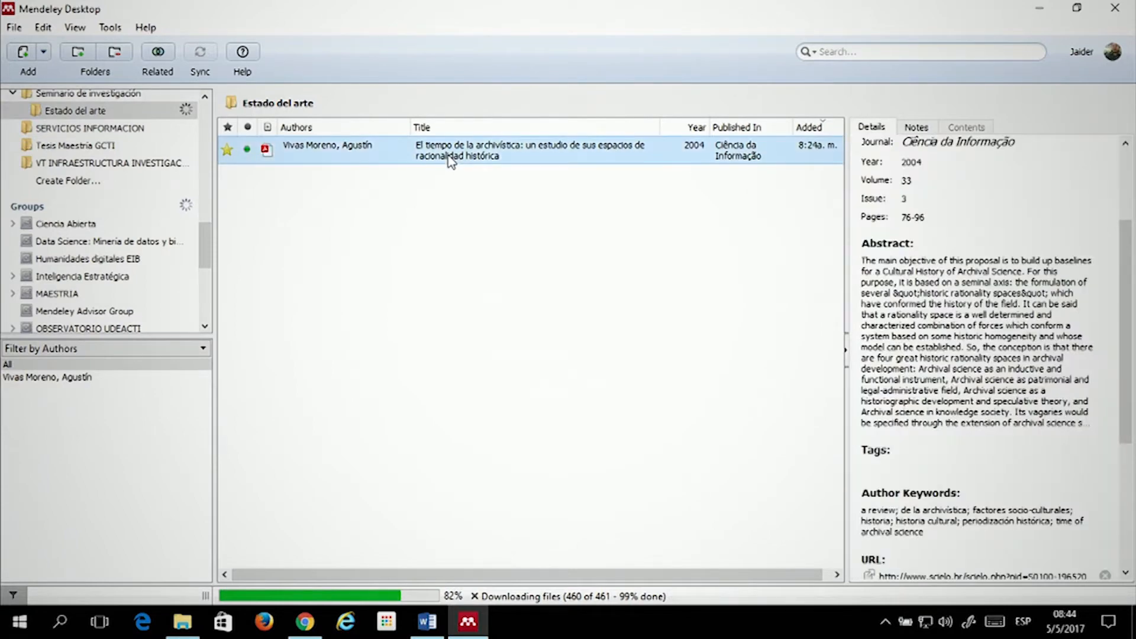
{"action": "left_click", "coordinate": [425, 627]}
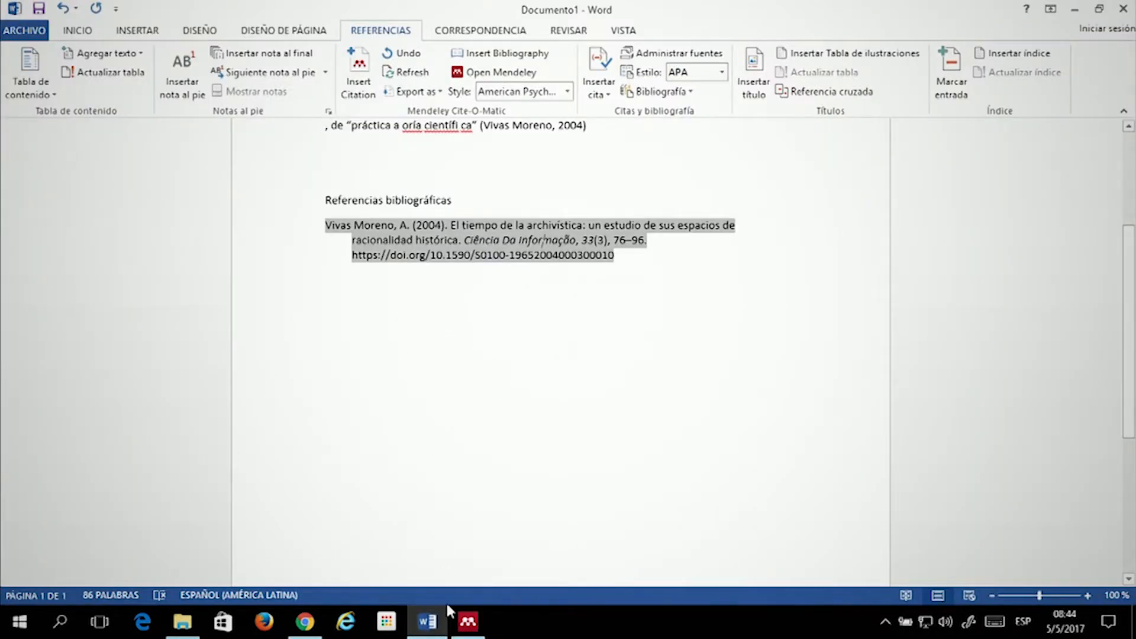
{"action": "left_click", "coordinate": [467, 622]}
{"action": "left_click", "coordinate": [416, 631]}
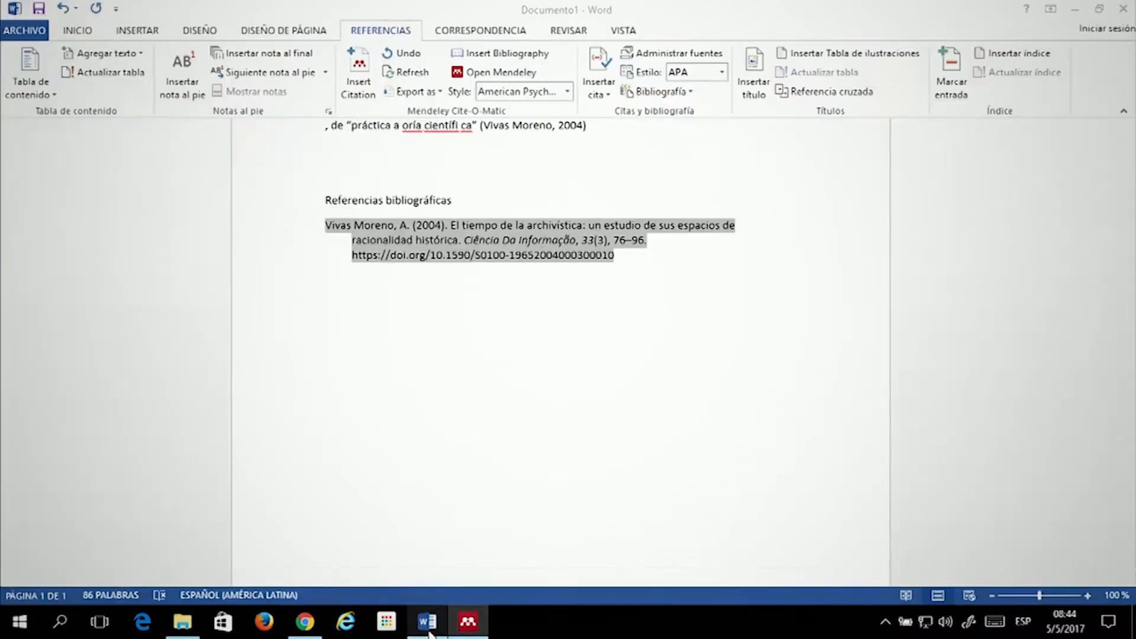
{"action": "left_click", "coordinate": [468, 623]}
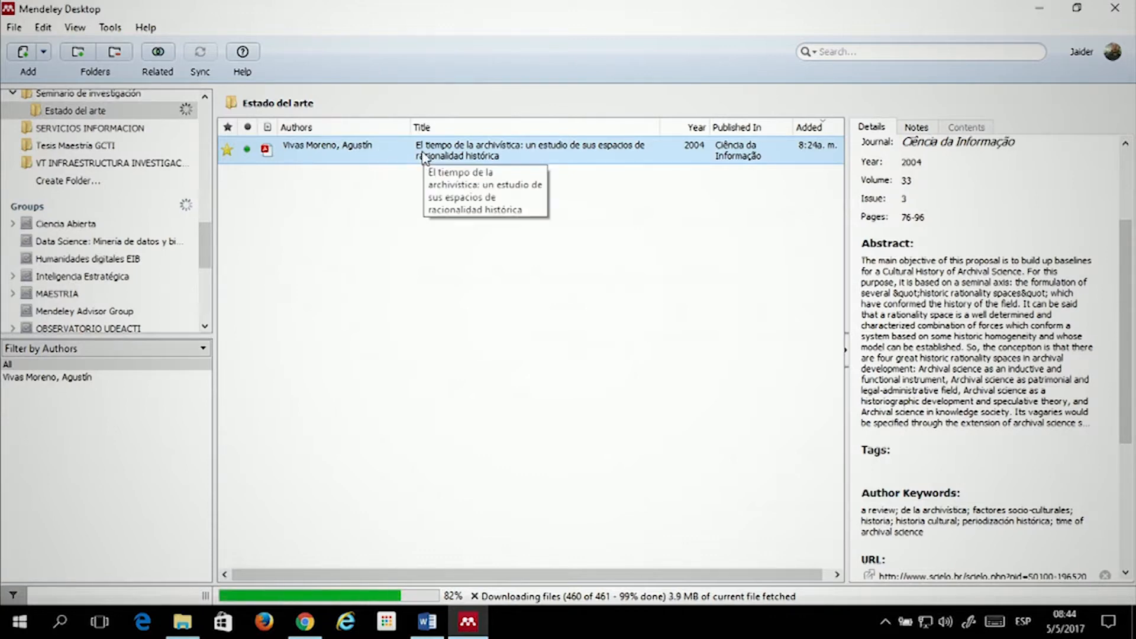
Copy the Vivas Moreno article as a formatted citation via Copy As
{"action": "right_click", "coordinate": [395, 154]}
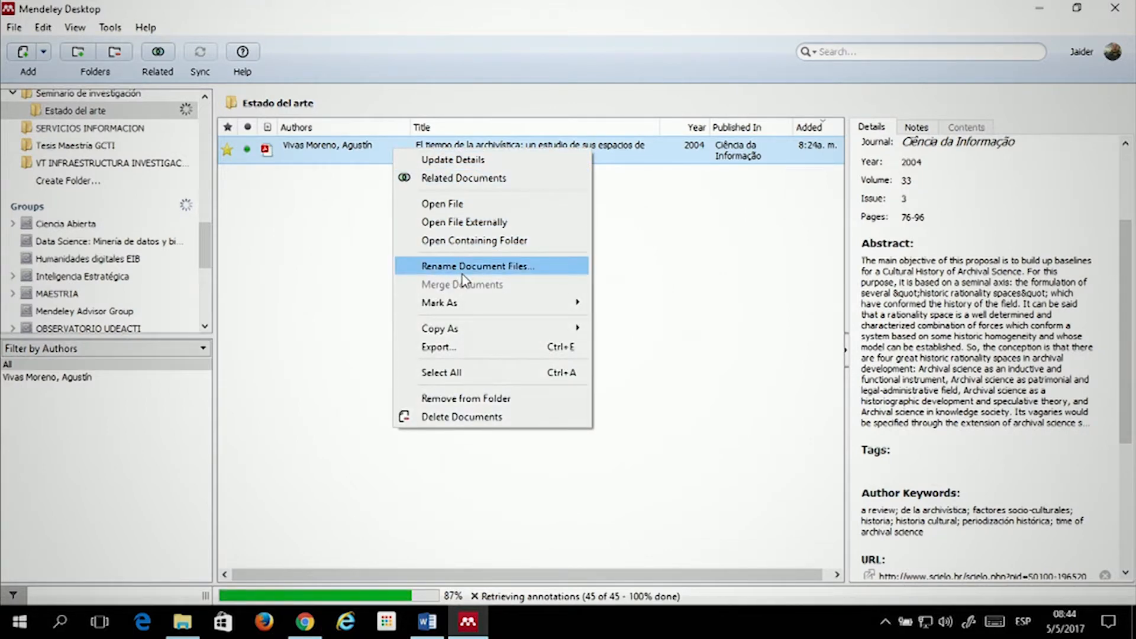
{"action": "mouse_move", "coordinate": [461, 336]}
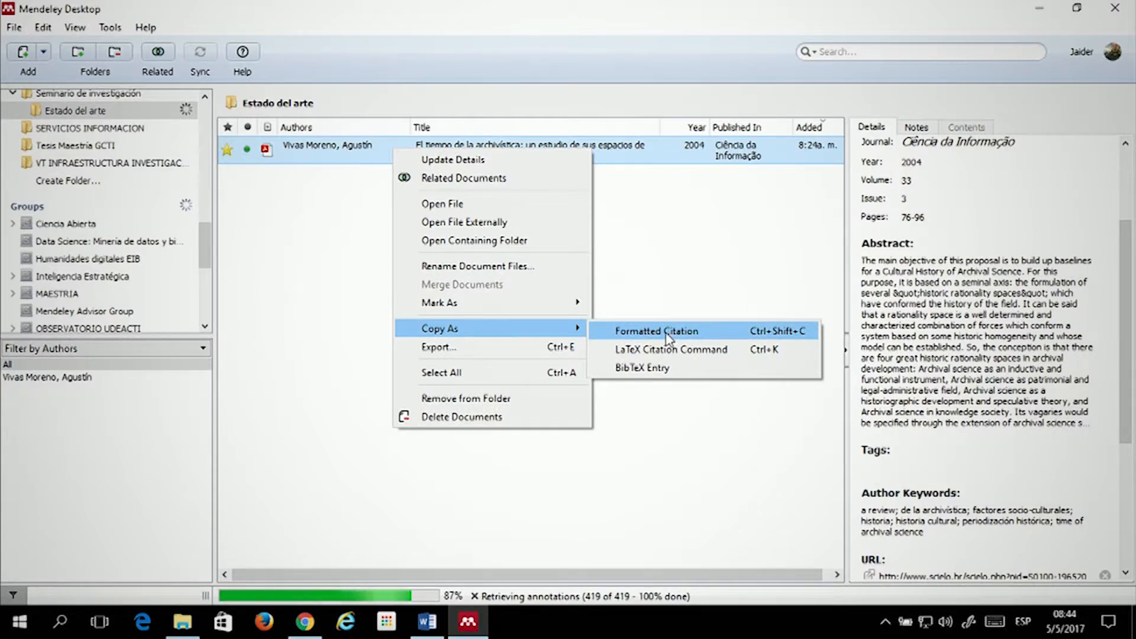
{"action": "left_click", "coordinate": [632, 333]}
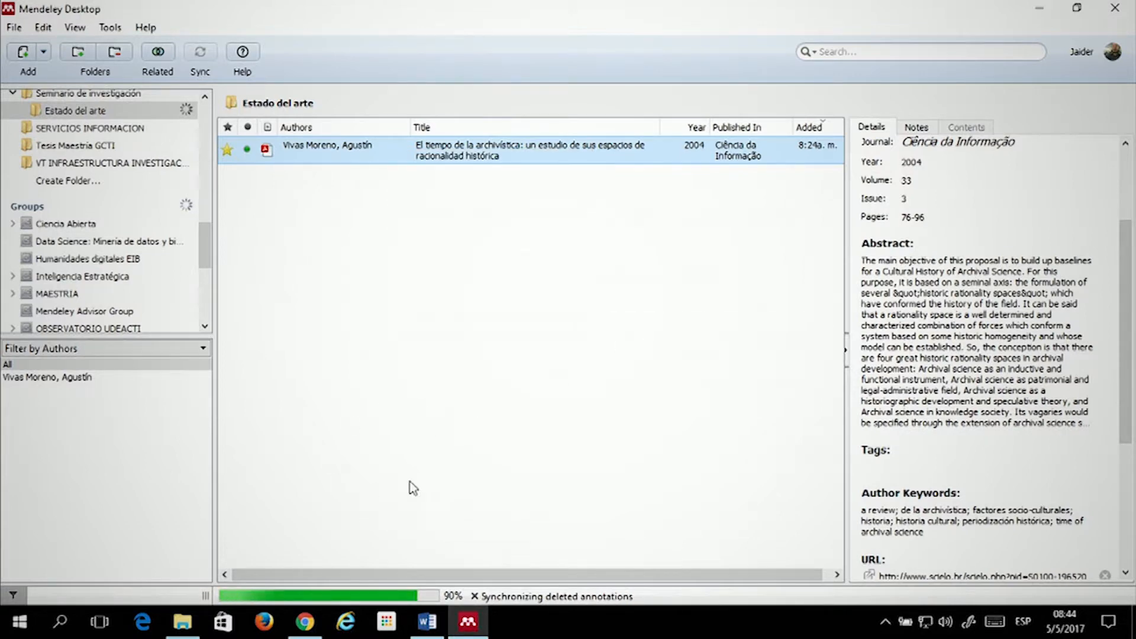
Paste the citation as plain text below Word's reference list, then go back to Mendeley
{"action": "left_click", "coordinate": [425, 622]}
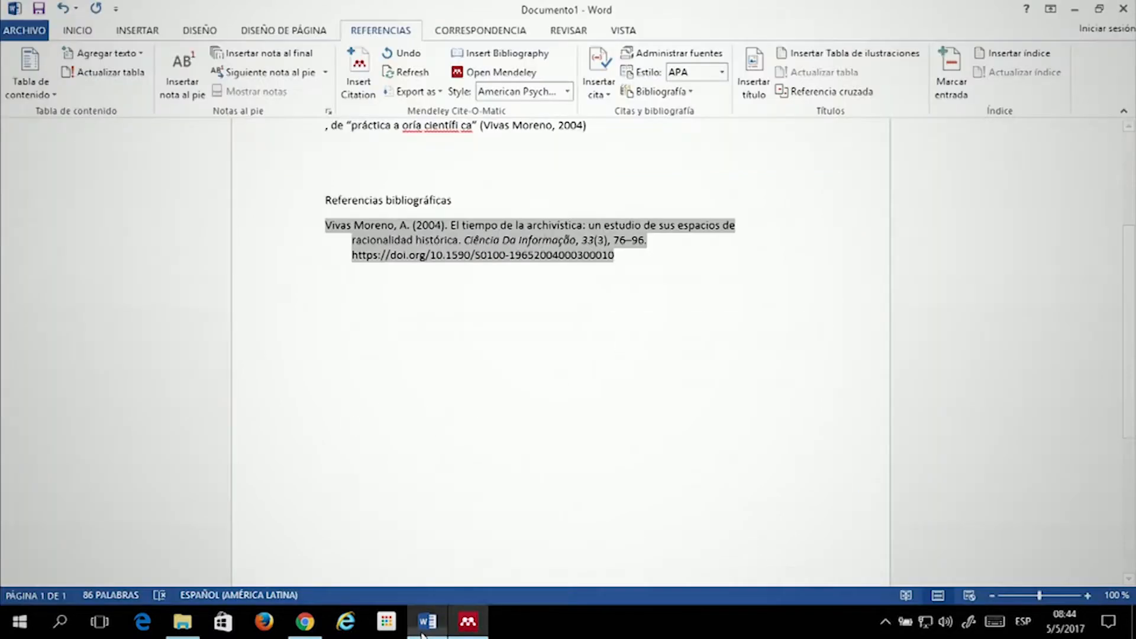
{"action": "left_click", "coordinate": [614, 294]}
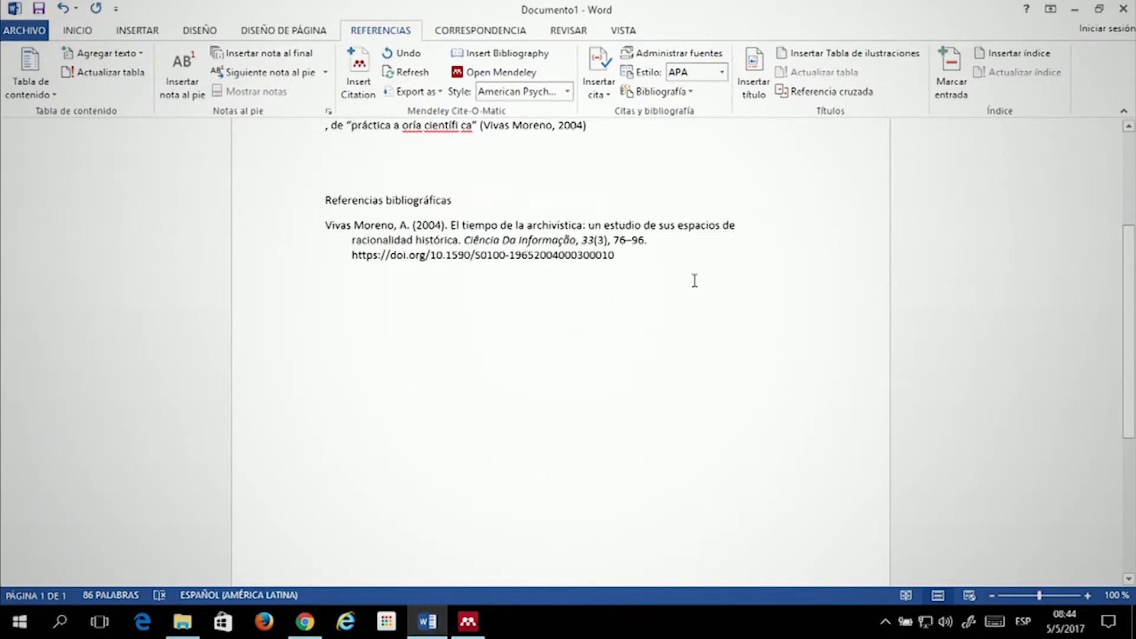
{"action": "right_click", "coordinate": [332, 305]}
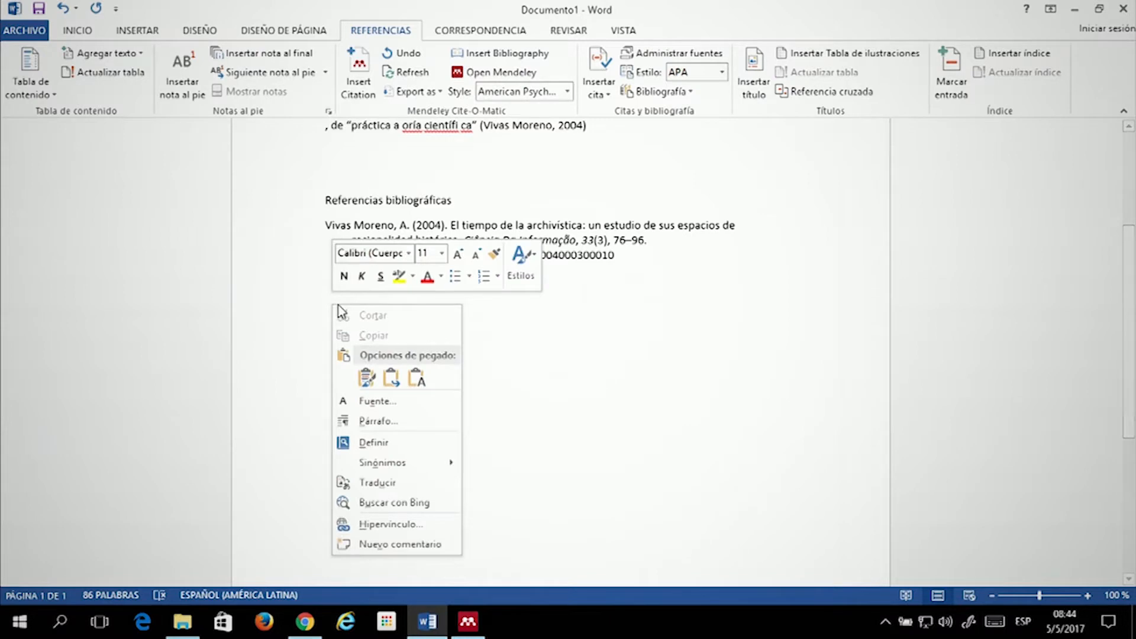
{"action": "left_click", "coordinate": [416, 375]}
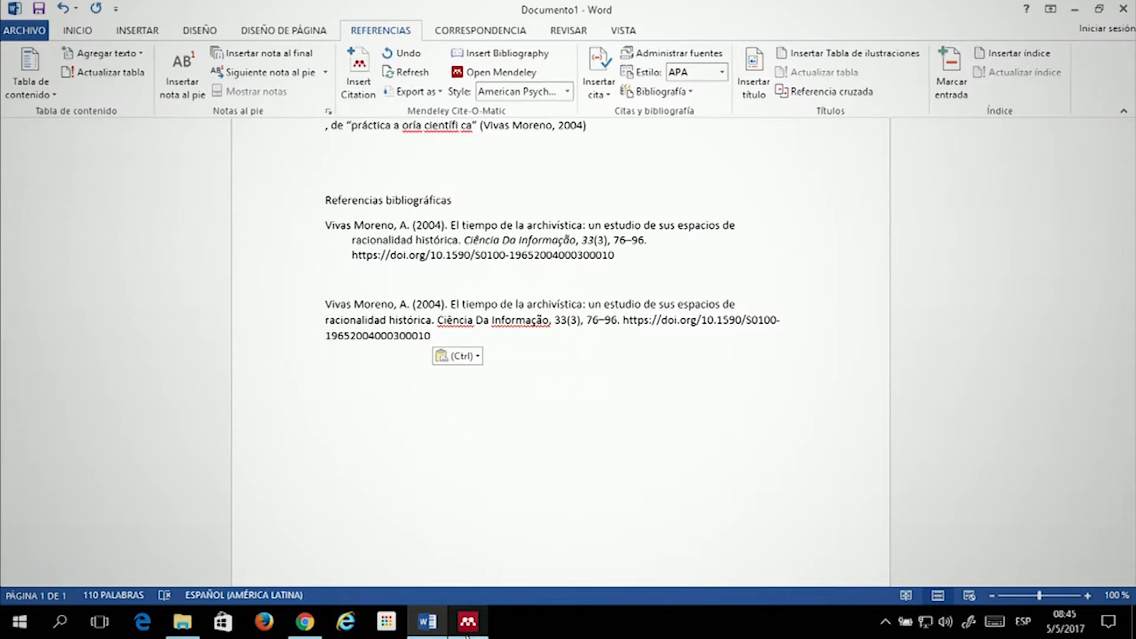
{"action": "key", "text": "alt+Tab"}
{"action": "left_click", "coordinate": [344, 251]}
Open the Ciencia Abierta group from the sidebar
{"action": "scroll", "coordinate": [131, 232], "scroll_direction": "down", "scroll_amount": 5}
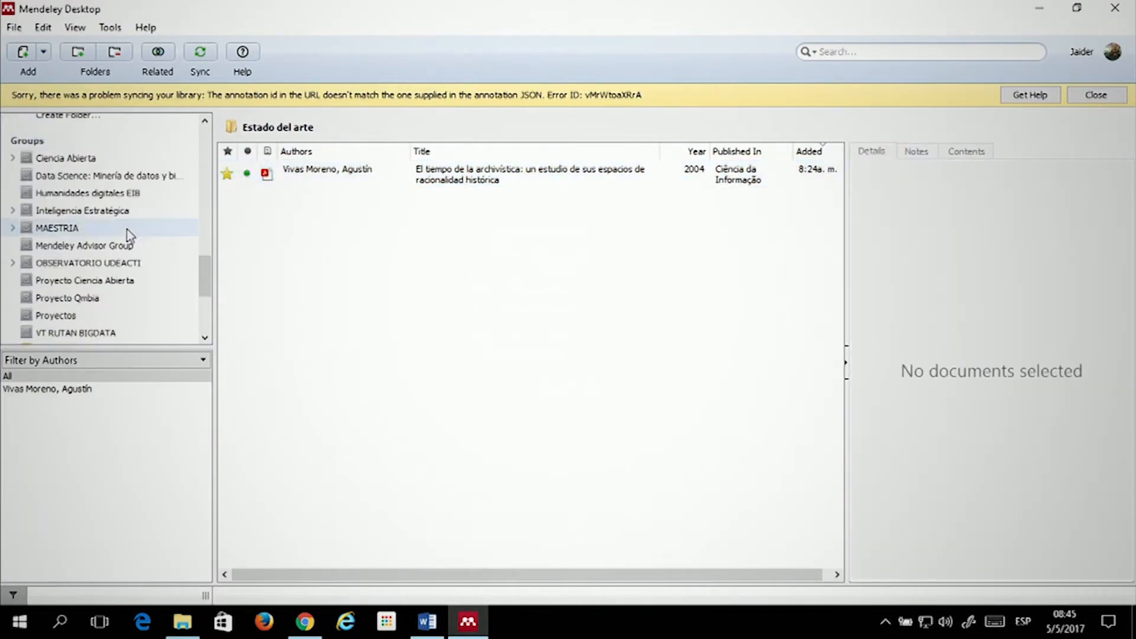
{"action": "scroll", "coordinate": [126, 229], "scroll_direction": "down", "scroll_amount": 1}
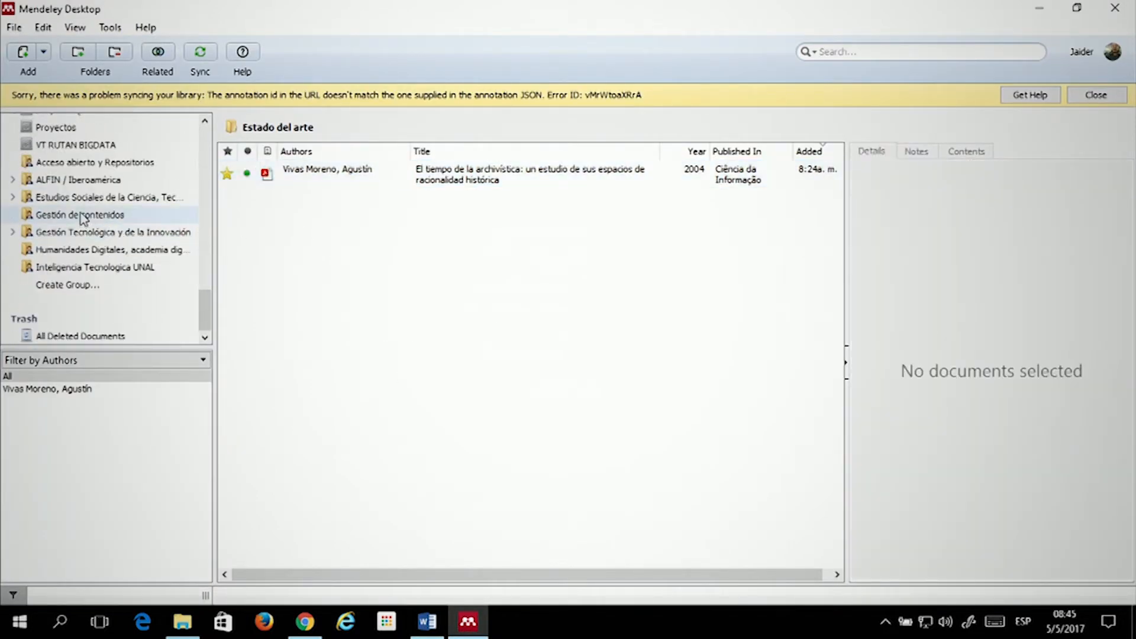
{"action": "scroll", "coordinate": [78, 230], "scroll_direction": "up", "scroll_amount": 2}
{"action": "scroll", "coordinate": [79, 230], "scroll_direction": "up", "scroll_amount": 3}
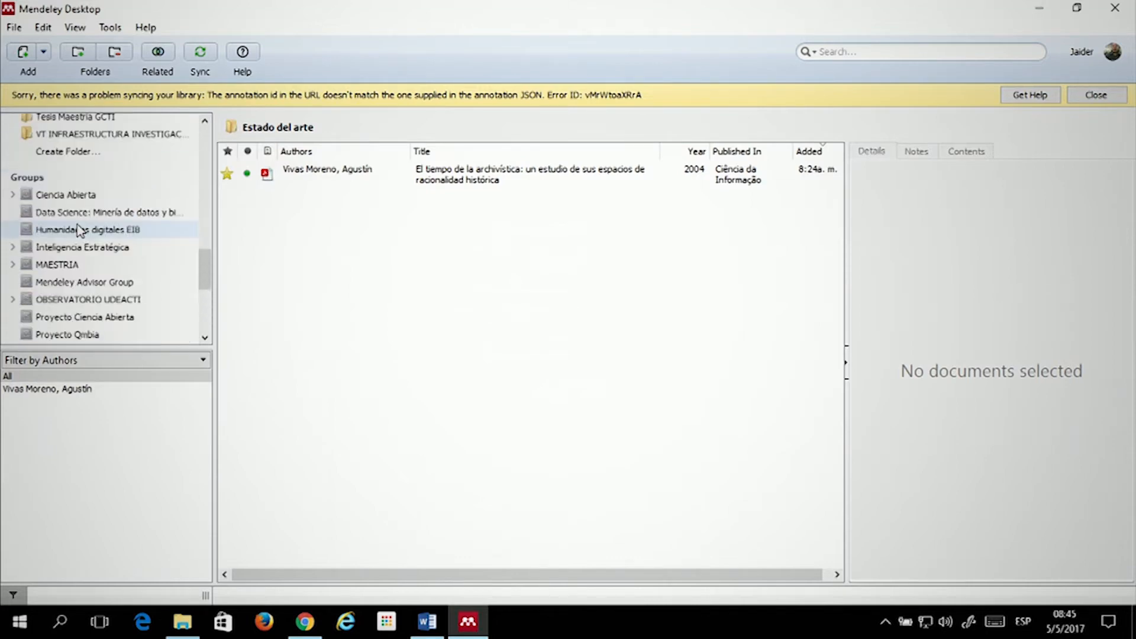
{"action": "left_click", "coordinate": [28, 188]}
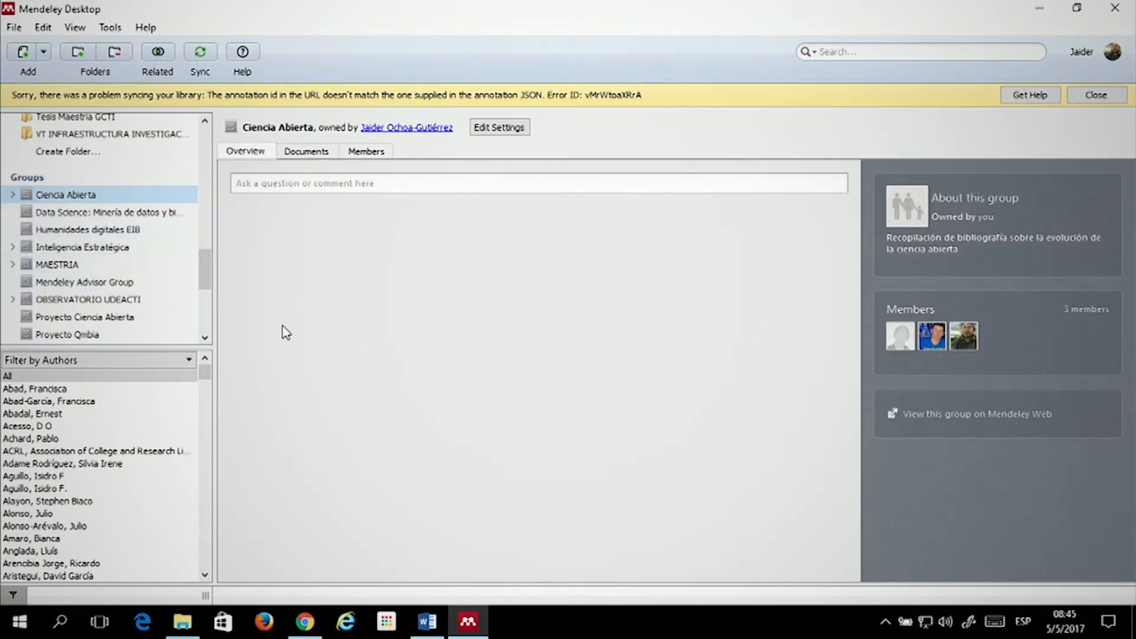
Look over the Ciencia Abierta overview, then start creating a new group
{"action": "scroll", "coordinate": [148, 248], "scroll_direction": "down", "scroll_amount": 4}
{"action": "scroll", "coordinate": [145, 251], "scroll_direction": "up", "scroll_amount": 6}
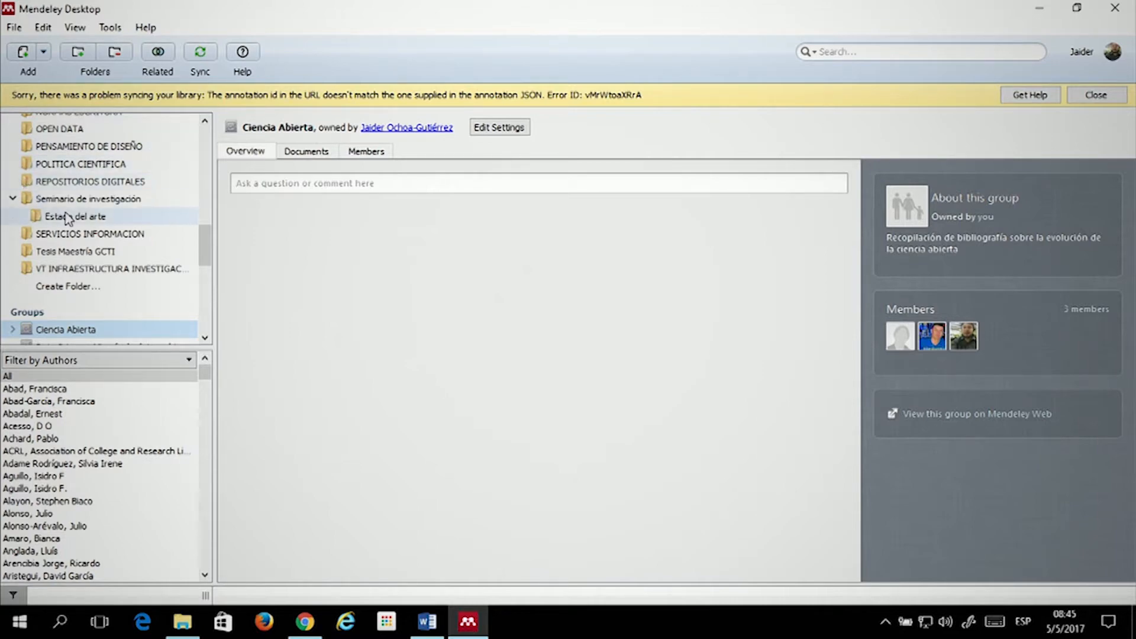
{"action": "scroll", "coordinate": [79, 164], "scroll_direction": "down", "scroll_amount": 6}
{"action": "scroll", "coordinate": [82, 164], "scroll_direction": "up", "scroll_amount": 2}
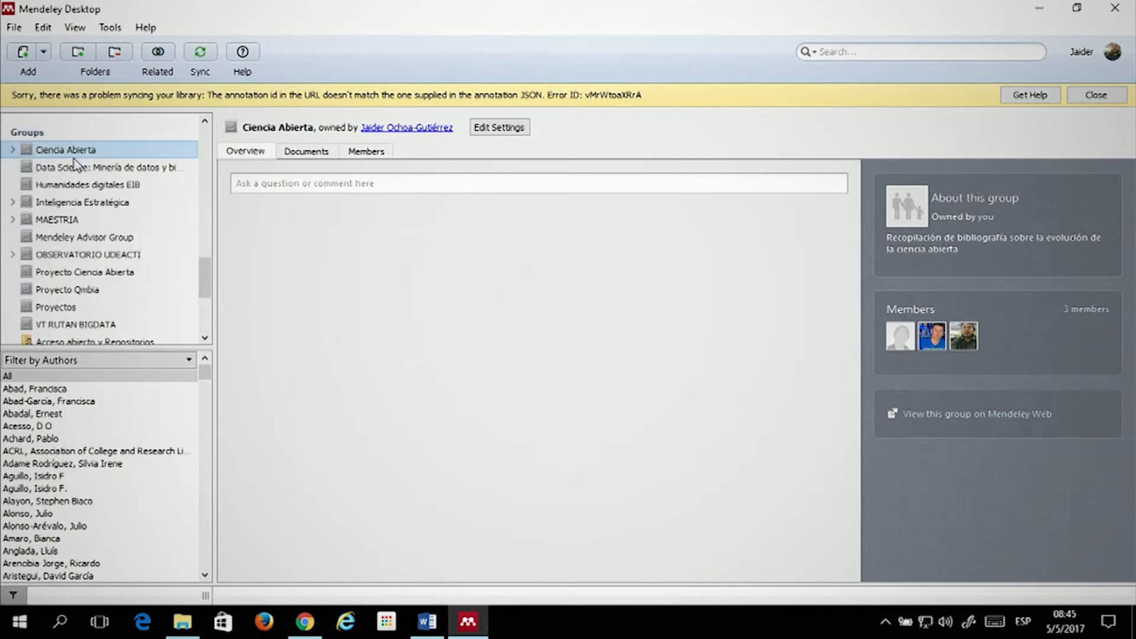
{"action": "scroll", "coordinate": [104, 185], "scroll_direction": "down", "scroll_amount": 1}
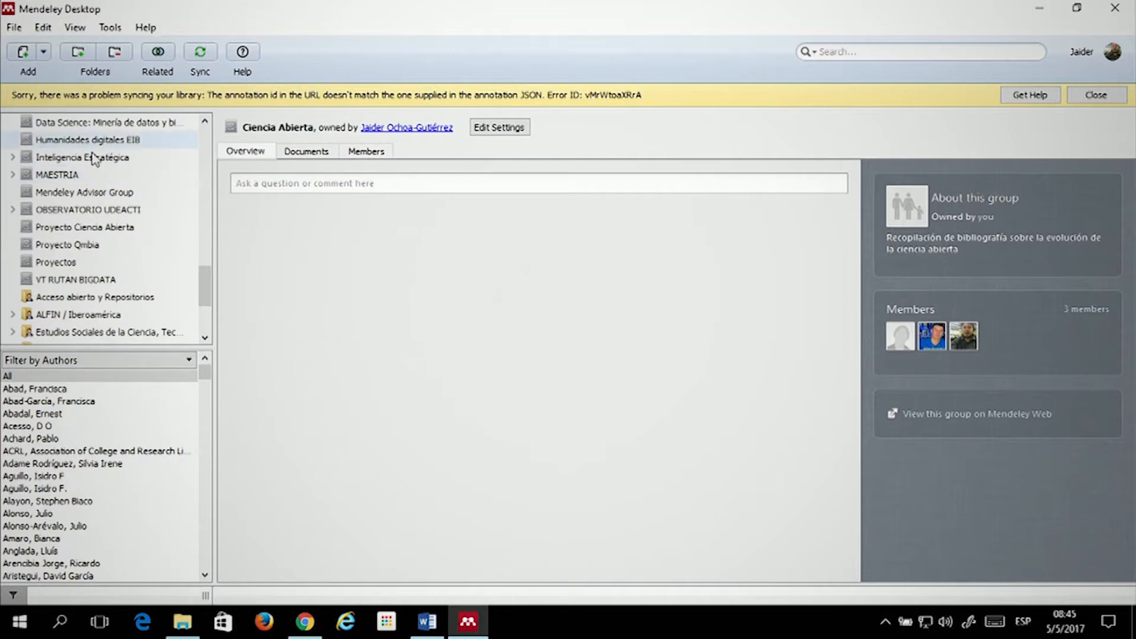
{"action": "scroll", "coordinate": [75, 159], "scroll_direction": "down", "scroll_amount": 1}
{"action": "scroll", "coordinate": [67, 188], "scroll_direction": "up", "scroll_amount": 2}
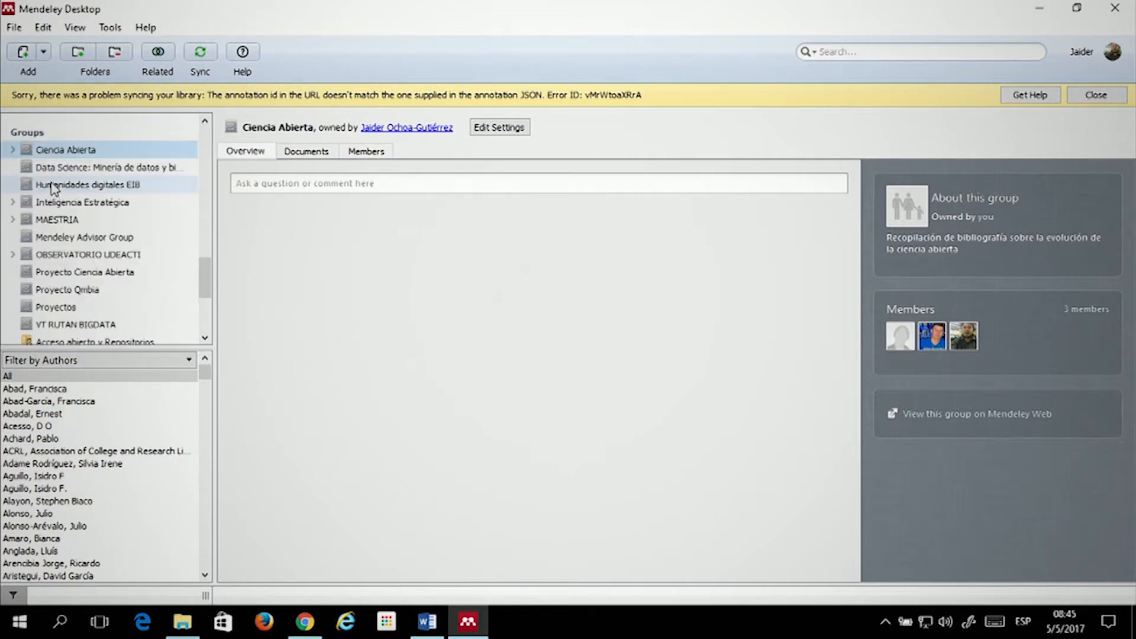
{"action": "scroll", "coordinate": [59, 210], "scroll_direction": "down", "scroll_amount": 1}
{"action": "scroll", "coordinate": [59, 210], "scroll_direction": "down", "scroll_amount": 4}
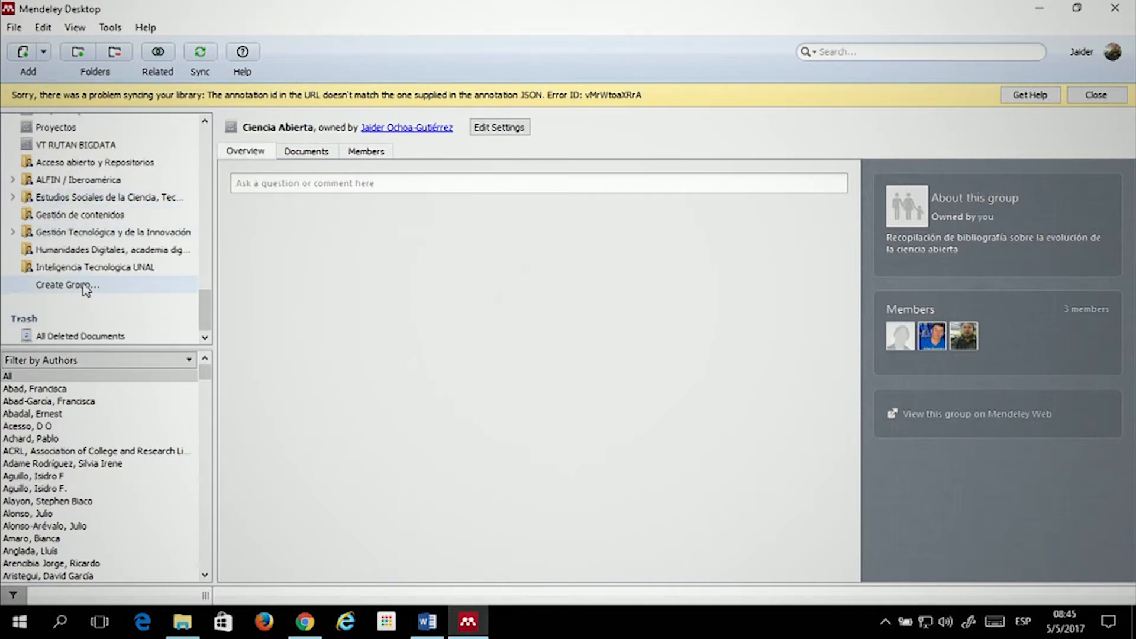
{"action": "left_click", "coordinate": [84, 286]}
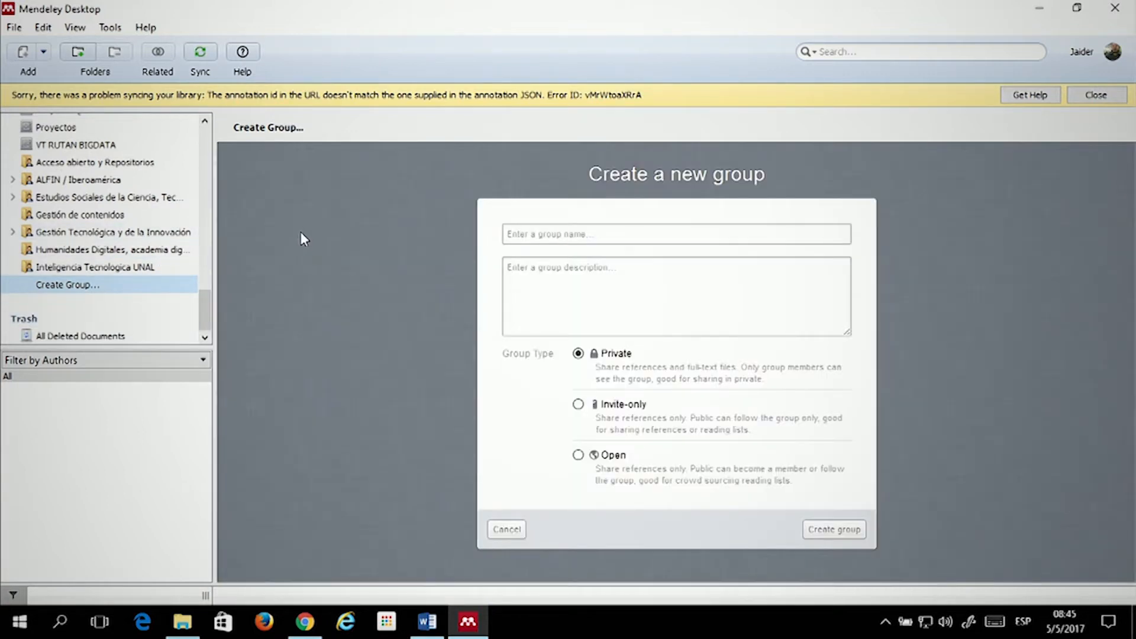
Enter 'seminario de investigación' as the new group's name and select the text
{"action": "left_click", "coordinate": [642, 230]}
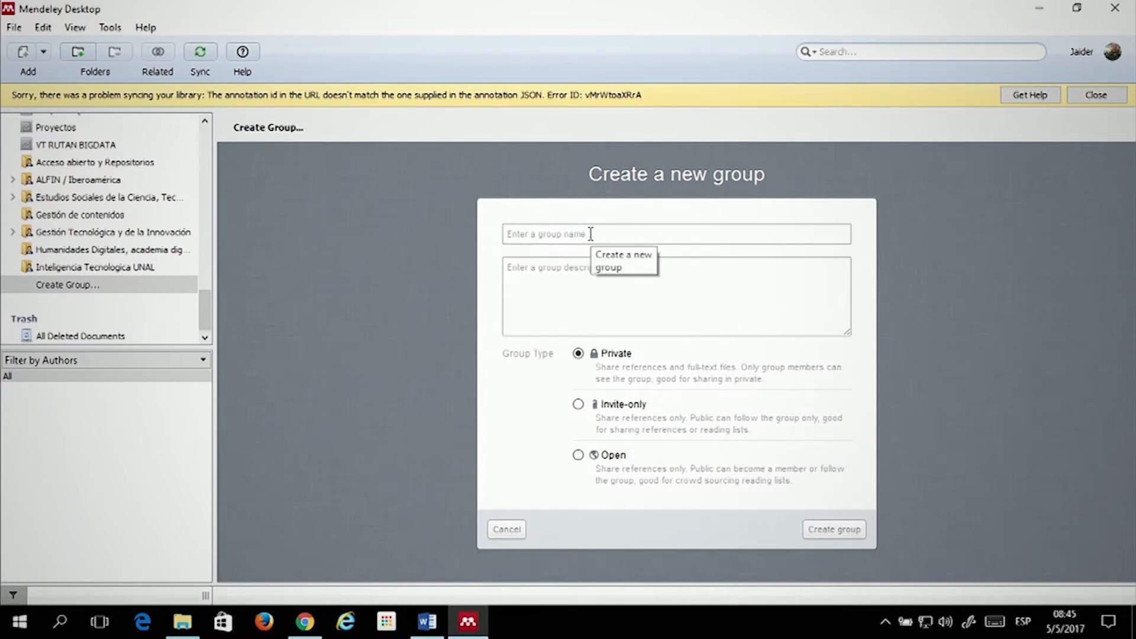
{"action": "type", "text": "sem"}
{"action": "key", "text": "ctrl+shift+Left"}
{"action": "key", "text": "ctrl+shift+Left"}
{"action": "key", "text": "ctrl+shift+Left"}
{"action": "key", "text": "ctrl+c"}
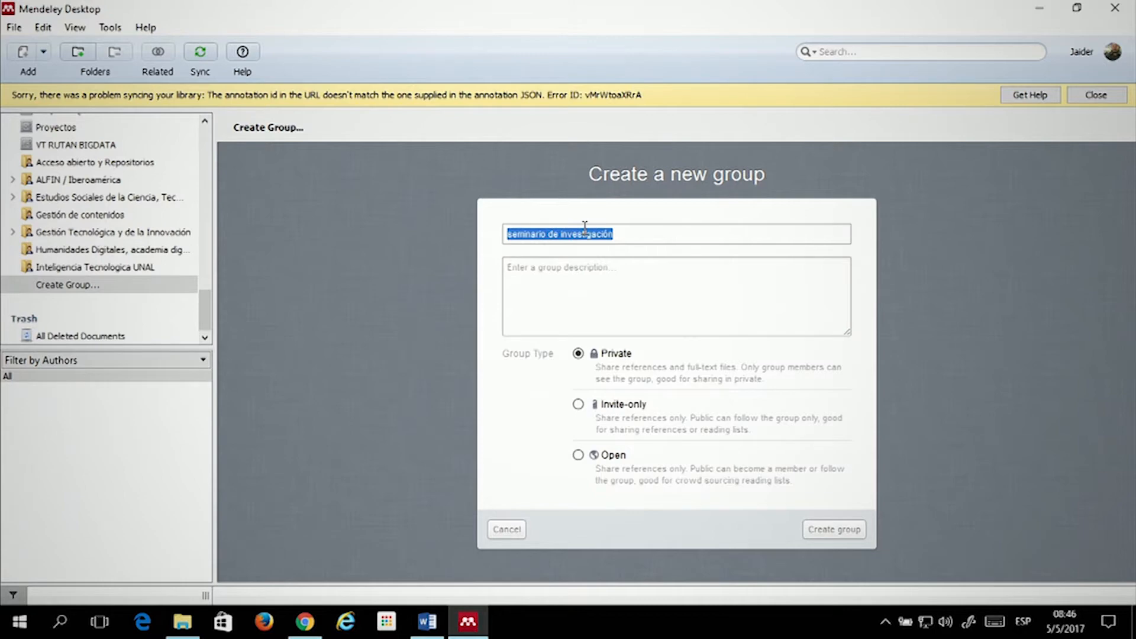
Paste the group name into the description and create the group as Private
{"action": "left_click", "coordinate": [620, 267]}
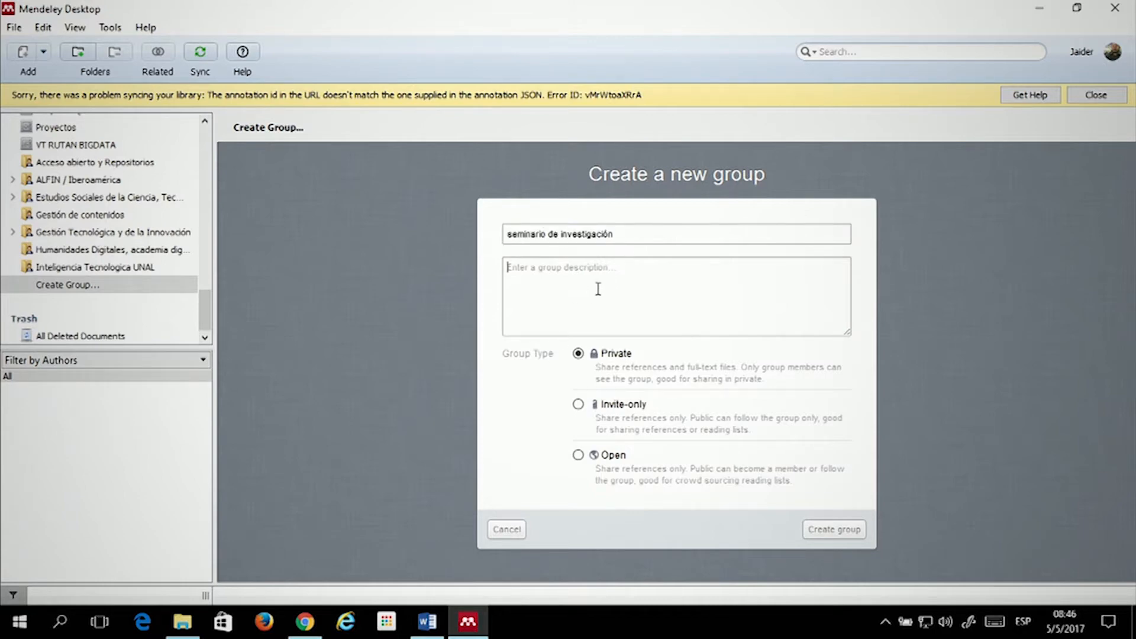
{"action": "key", "text": "ctrl+v"}
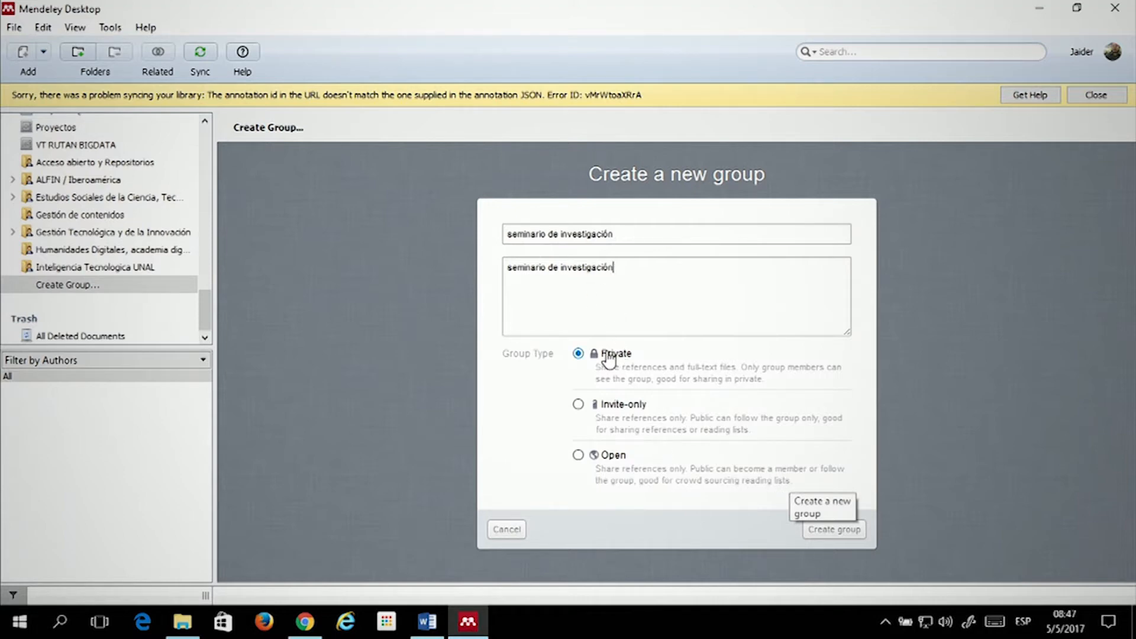
{"action": "left_click", "coordinate": [842, 538]}
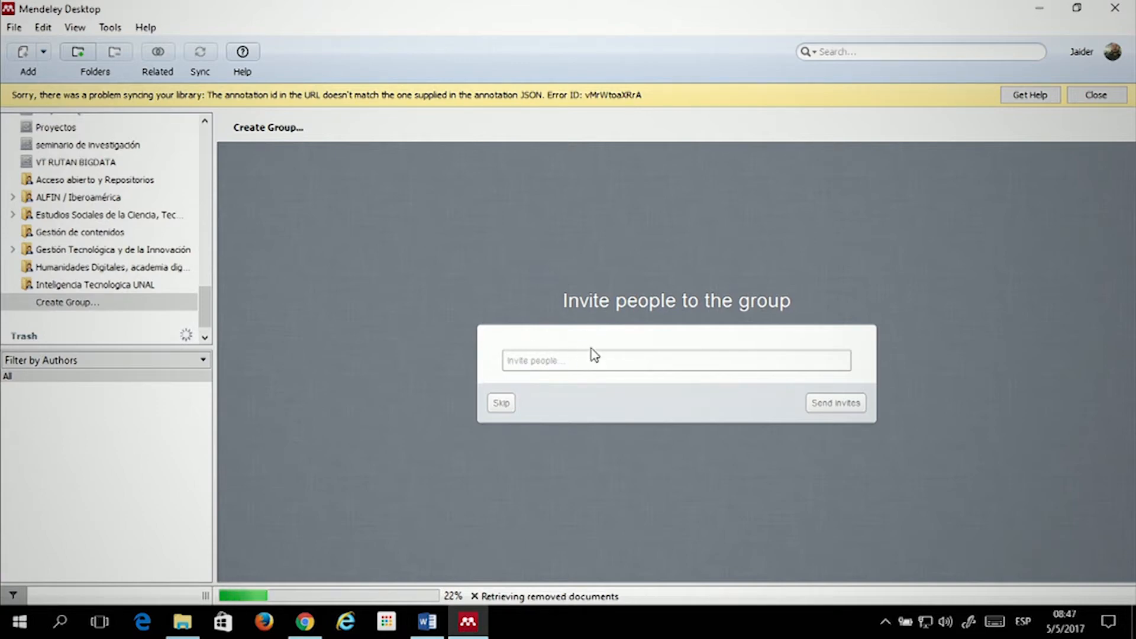
Clear the typed invitee name, skip inviting people, and continue to the new group's page
{"action": "type", "text": "jaider"}
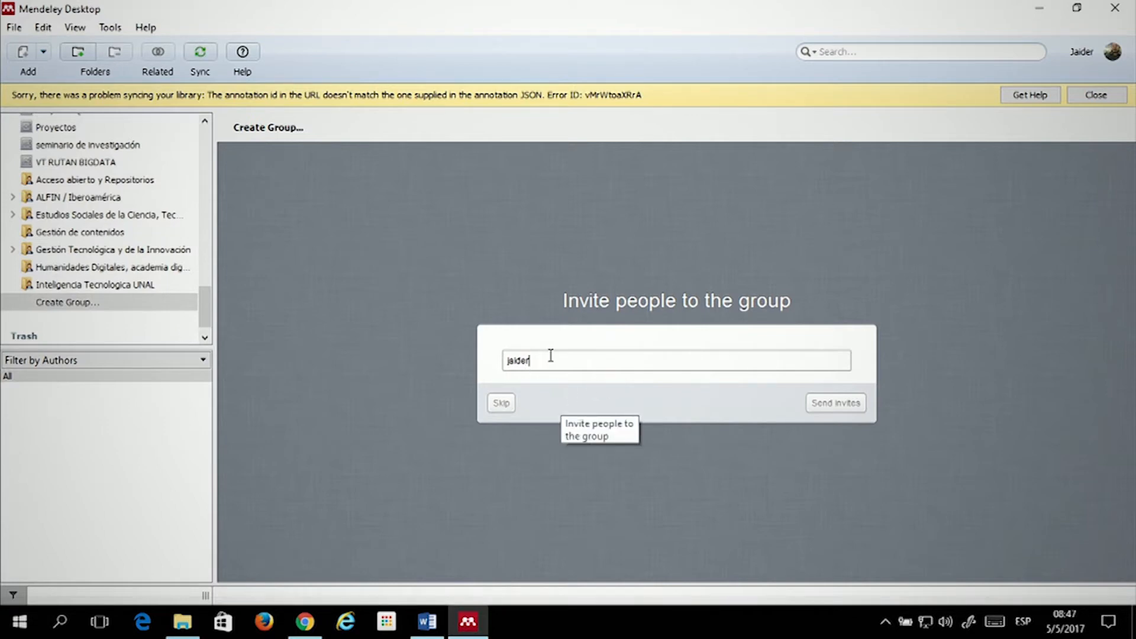
{"action": "key", "text": "ctrl+a"}
{"action": "key", "text": "BackSpace"}
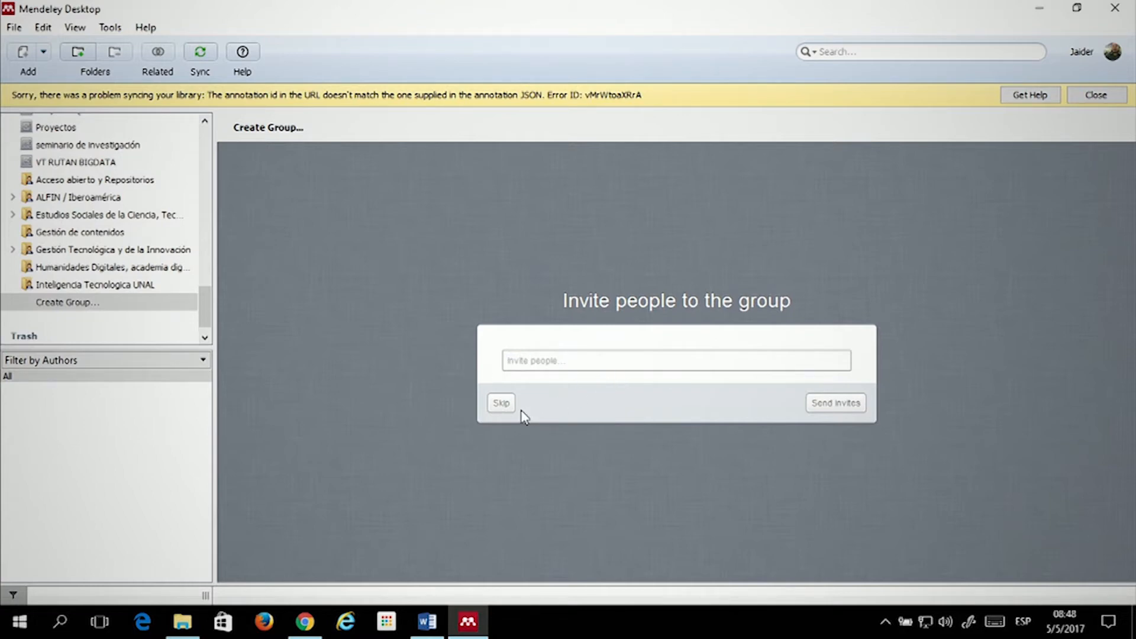
{"action": "left_click", "coordinate": [500, 403]}
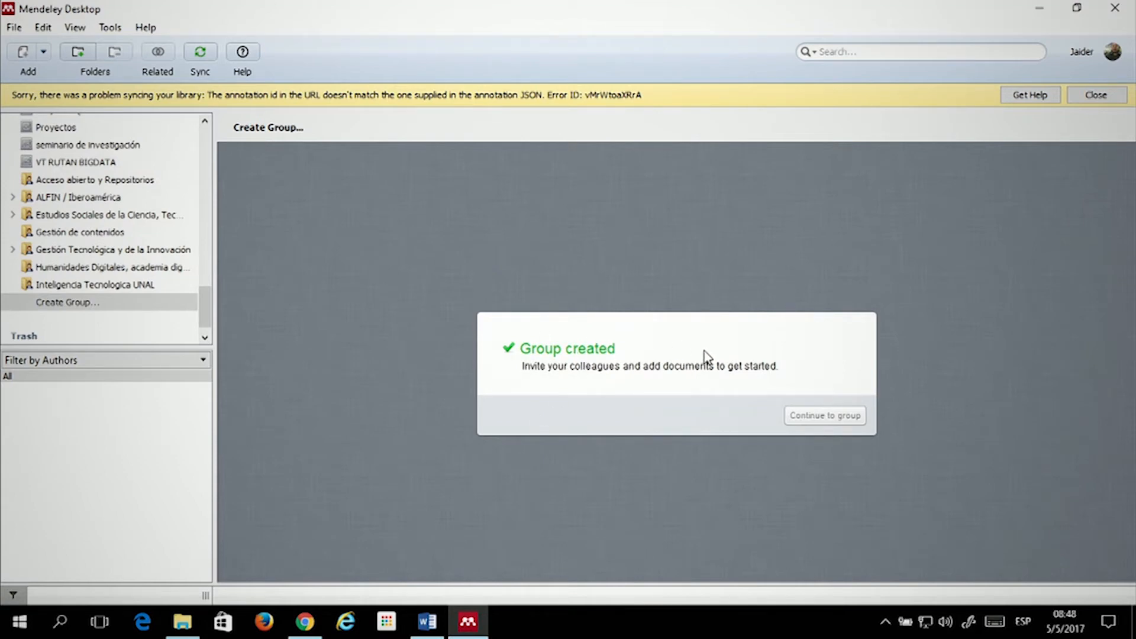
{"action": "left_click", "coordinate": [823, 423]}
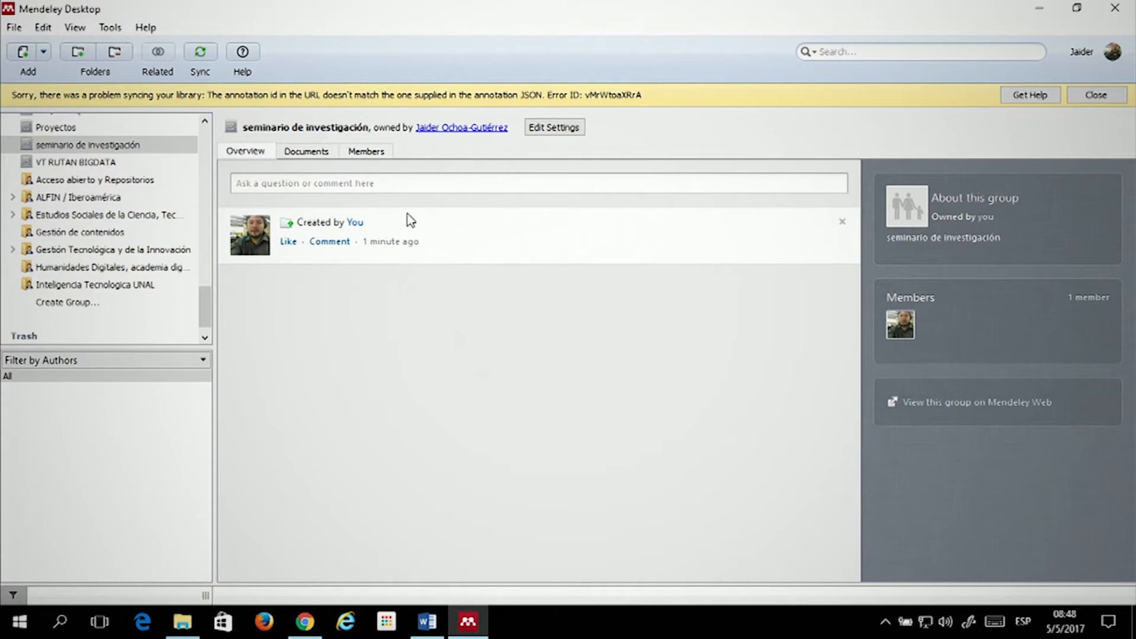
Type a test comment in the group feed, then view the empty Documents tab and the Members tab
{"action": "left_click", "coordinate": [491, 183]}
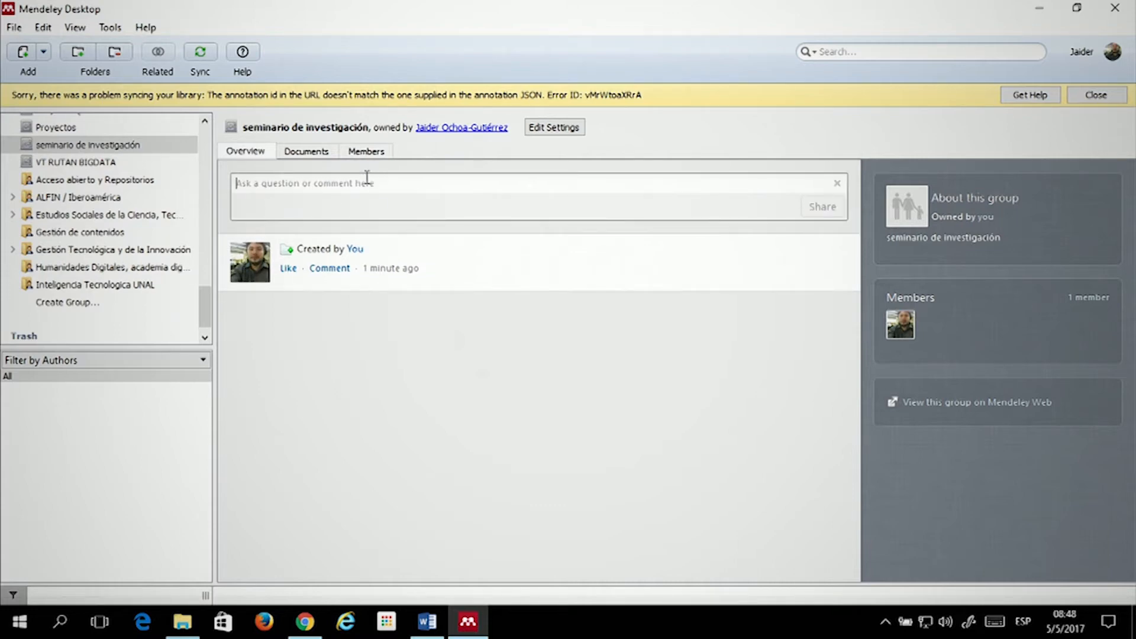
{"action": "type", "text": "gggfffggfg"}
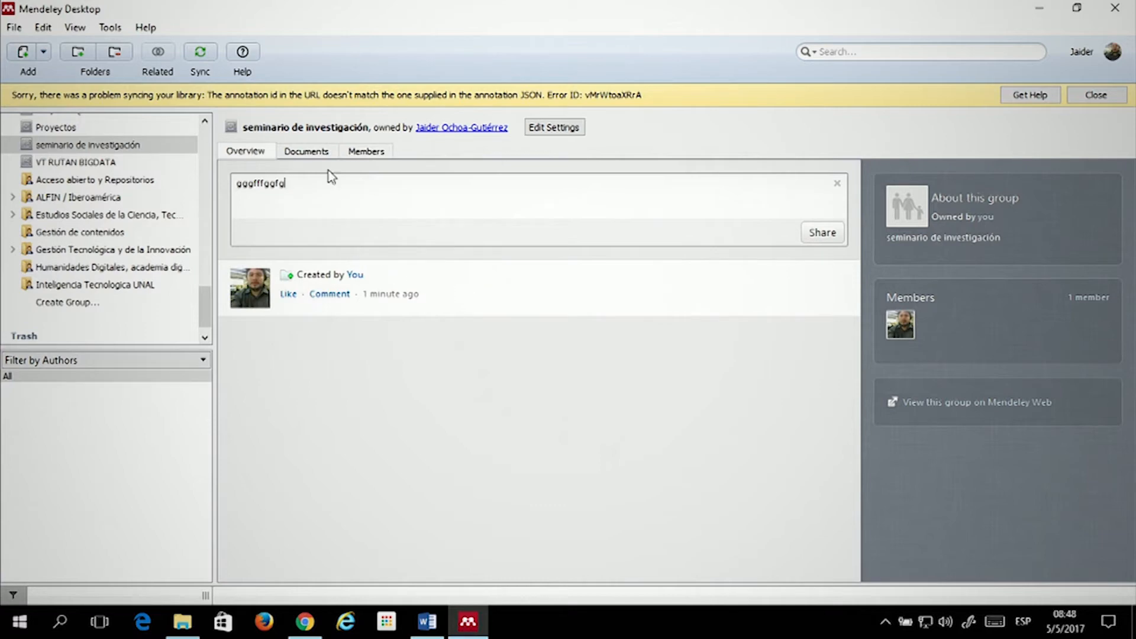
{"action": "left_click", "coordinate": [298, 157]}
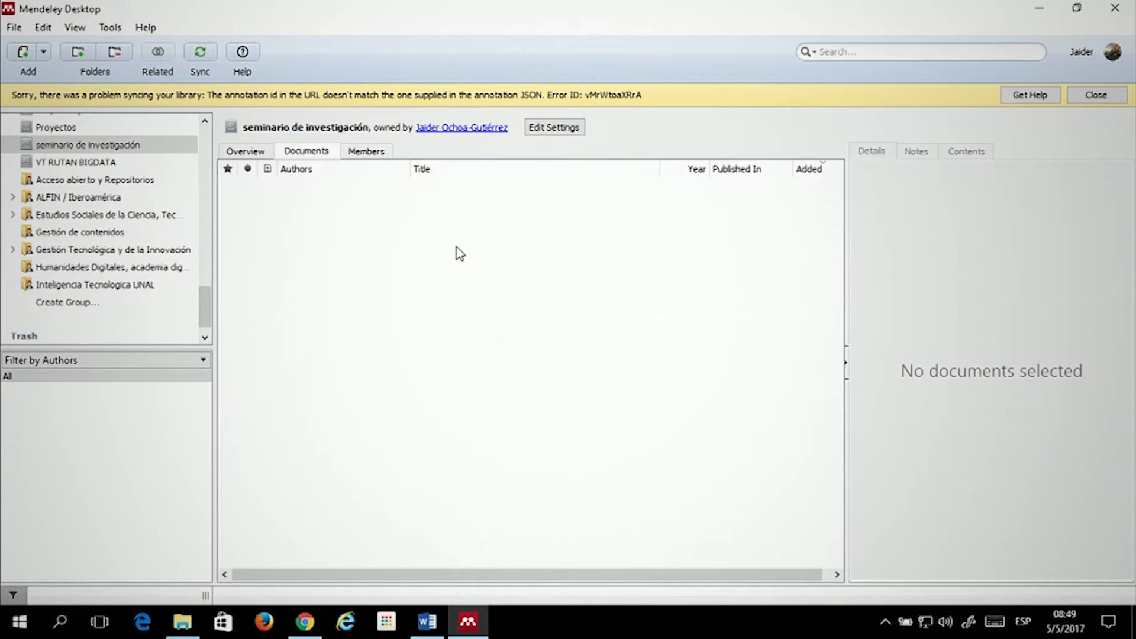
{"action": "left_click", "coordinate": [376, 152]}
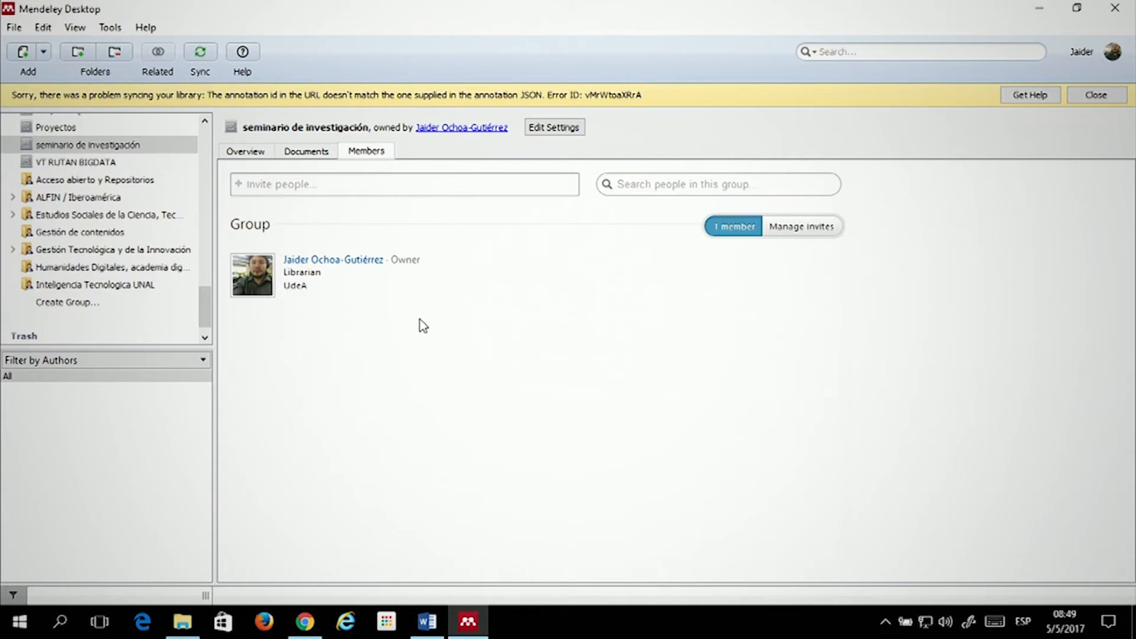
{"action": "left_click", "coordinate": [388, 187]}
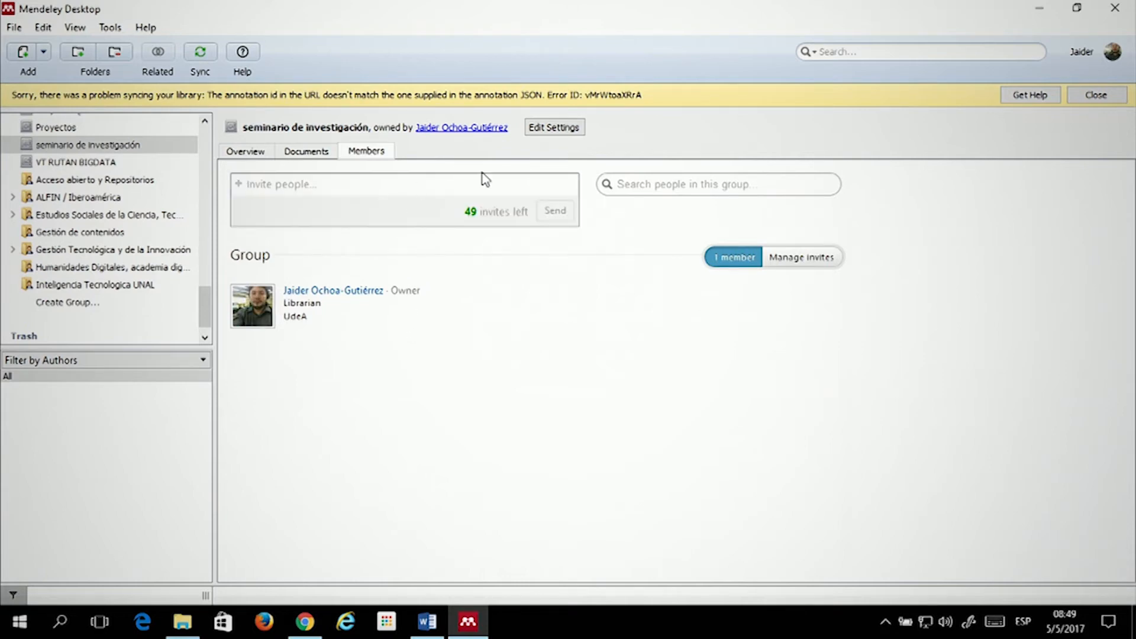
{"action": "left_click", "coordinate": [487, 421]}
{"action": "left_click", "coordinate": [92, 148]}
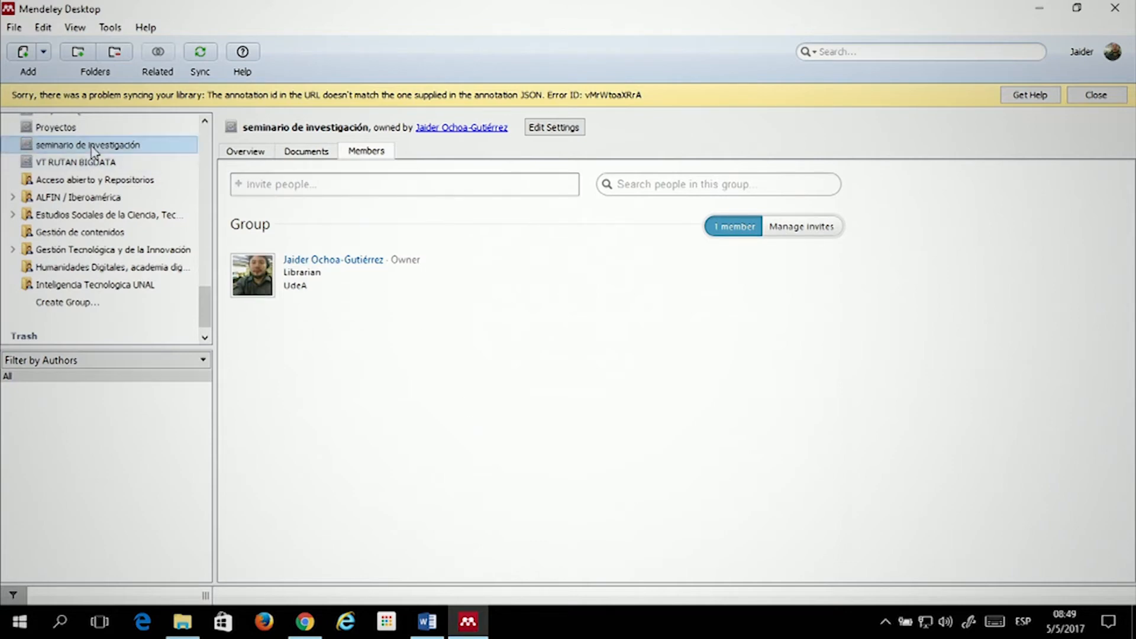
{"action": "scroll", "coordinate": [97, 152], "scroll_direction": "up", "scroll_amount": 3}
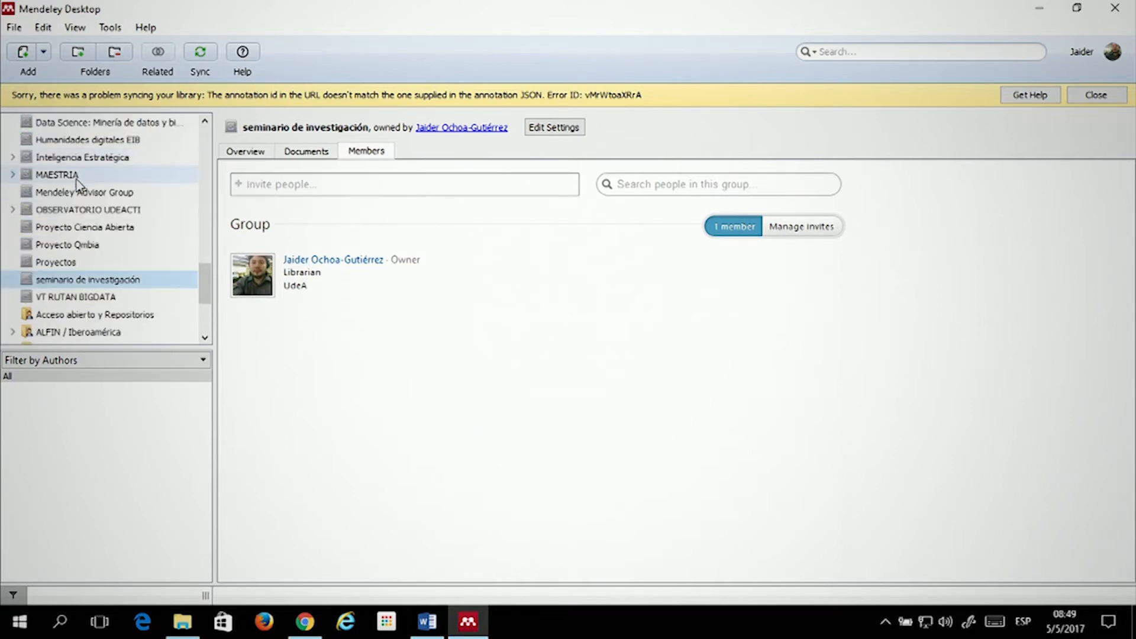
{"action": "scroll", "coordinate": [133, 262], "scroll_direction": "up", "scroll_amount": 2}
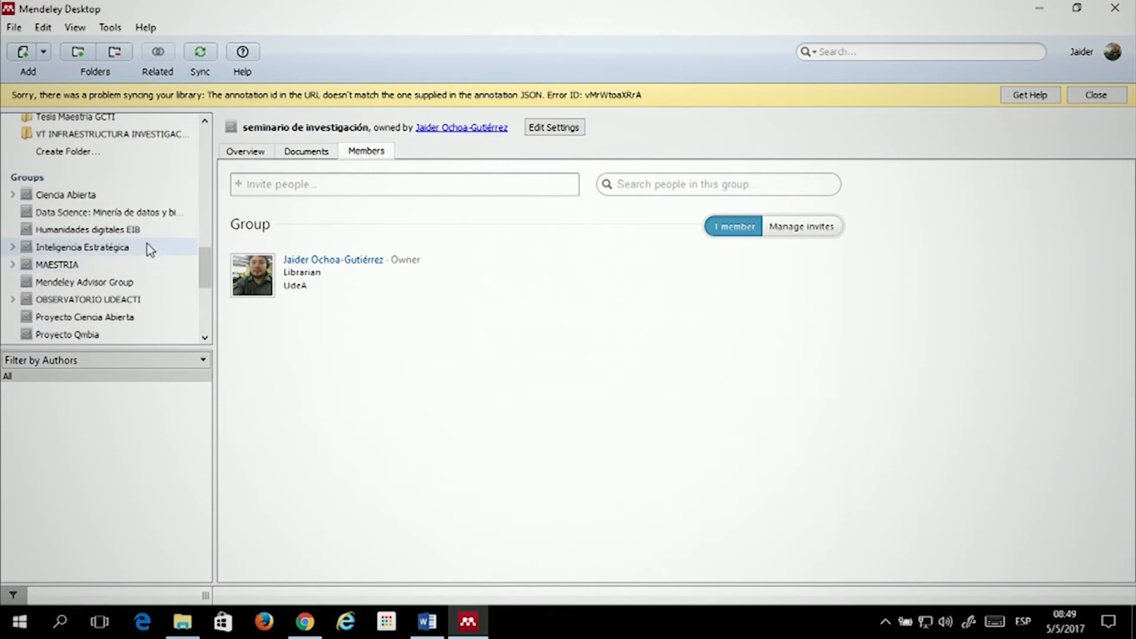
{"action": "scroll", "coordinate": [146, 239], "scroll_direction": "down", "scroll_amount": 2}
{"action": "scroll", "coordinate": [146, 239], "scroll_direction": "down", "scroll_amount": 3}
{"action": "scroll", "coordinate": [130, 225], "scroll_direction": "up", "scroll_amount": 8}
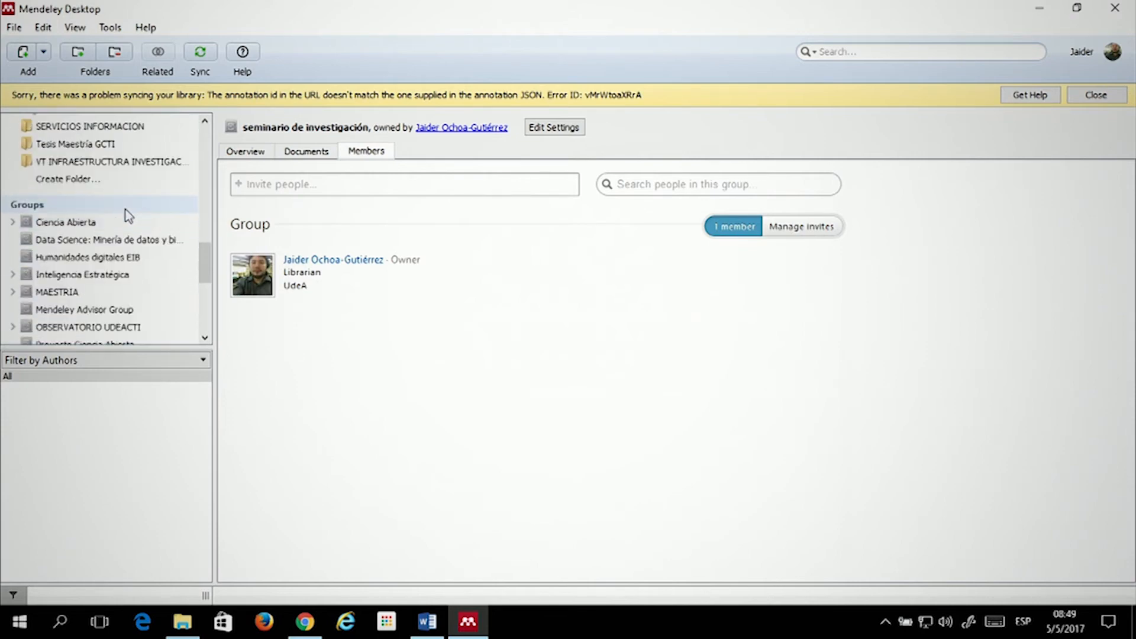
{"action": "scroll", "coordinate": [113, 195], "scroll_direction": "up", "scroll_amount": 6}
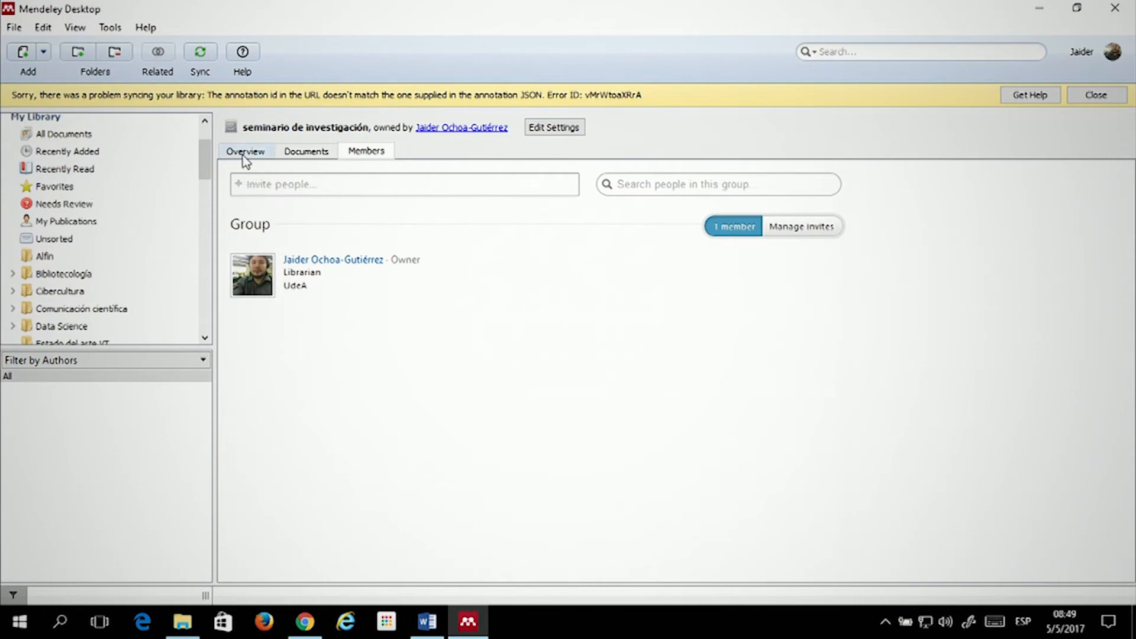
Open the Bibliotecología folder and view details of the 2013 'El objeto de estudio' paper
{"action": "left_click", "coordinate": [66, 276]}
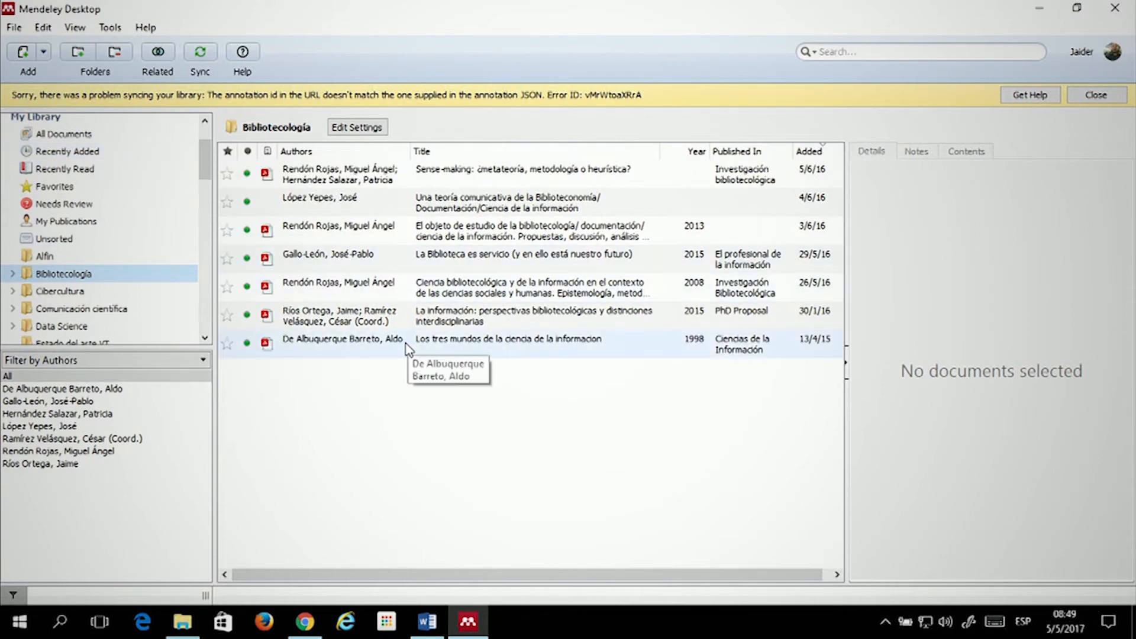
{"action": "left_click", "coordinate": [335, 265]}
{"action": "left_click", "coordinate": [475, 230]}
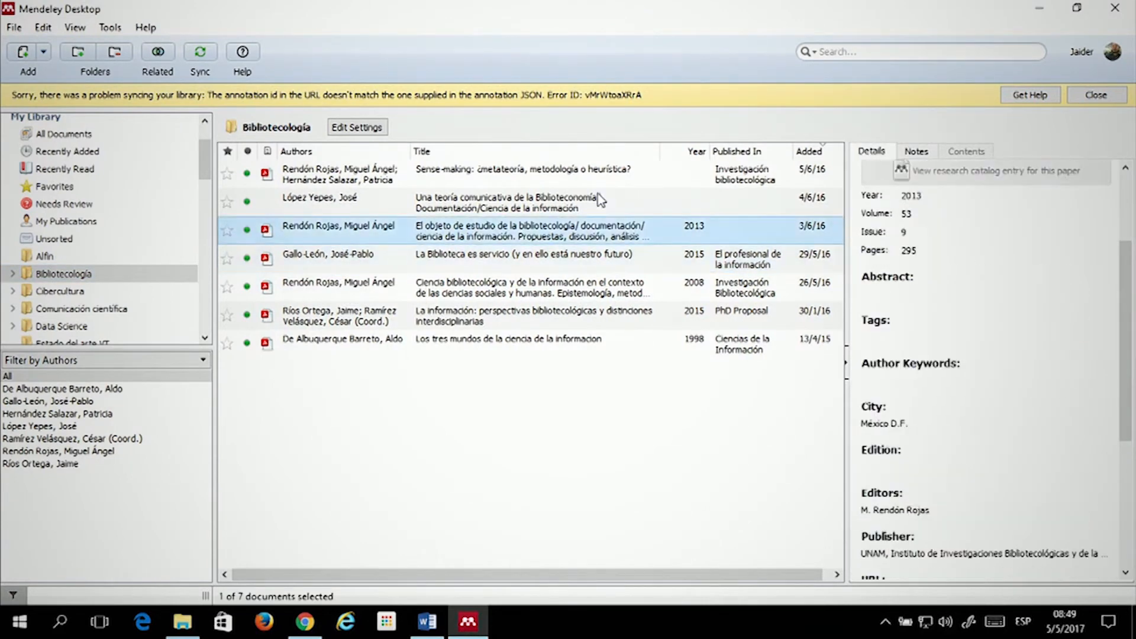
{"action": "left_click", "coordinate": [920, 52]}
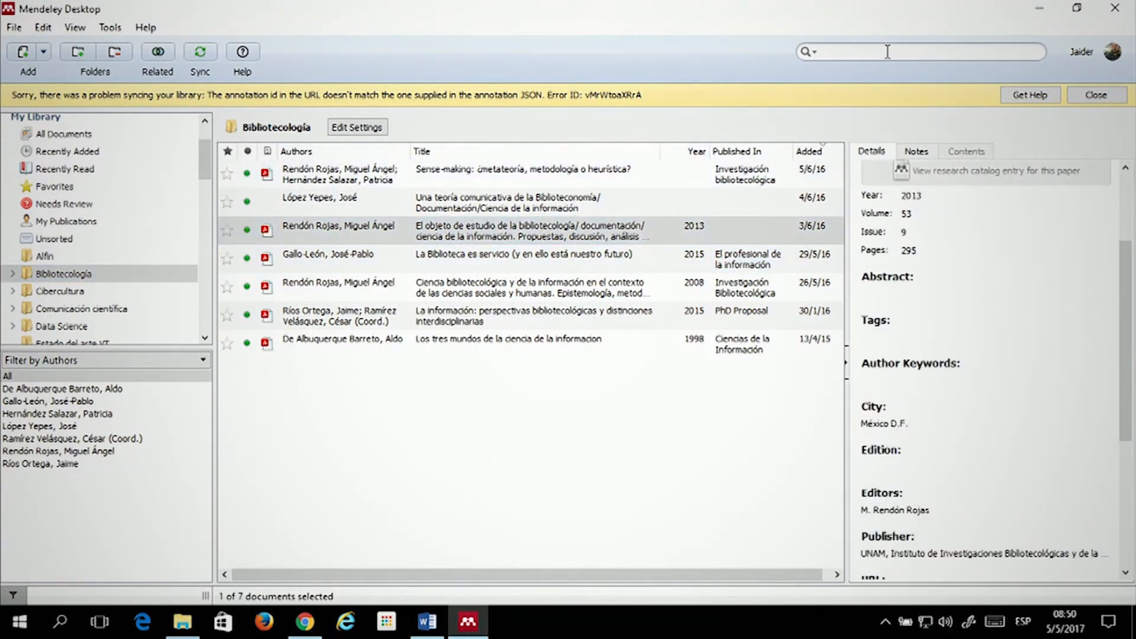
Restrict the search to Notes and search for 'archivistica'
{"action": "left_click", "coordinate": [812, 52]}
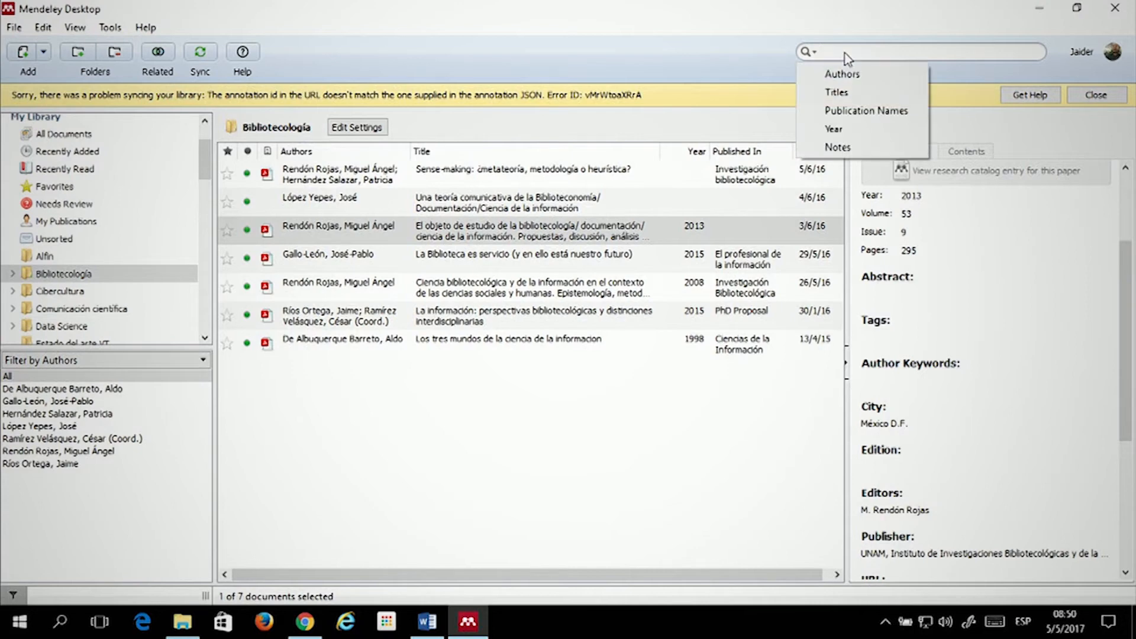
{"action": "left_click", "coordinate": [807, 51]}
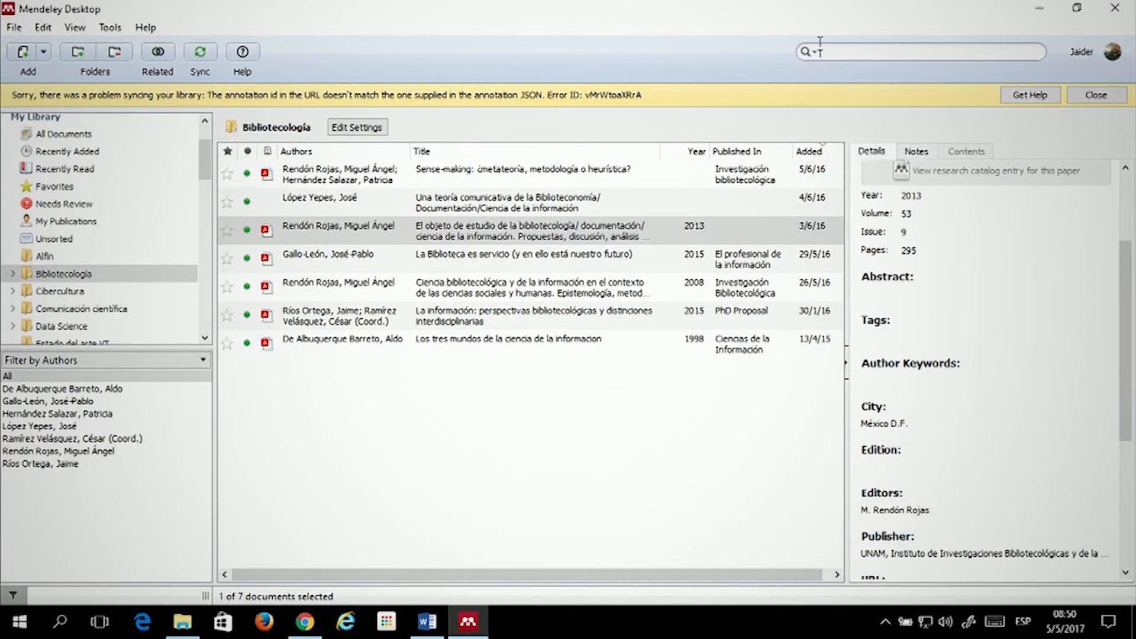
{"action": "left_click", "coordinate": [809, 52]}
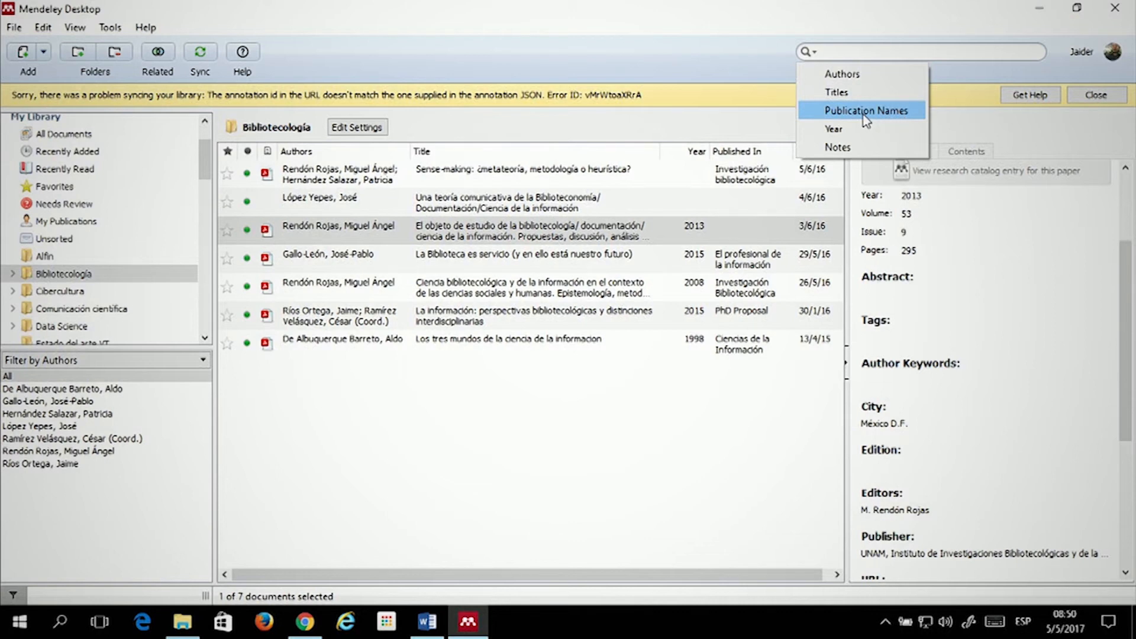
{"action": "left_click", "coordinate": [848, 148]}
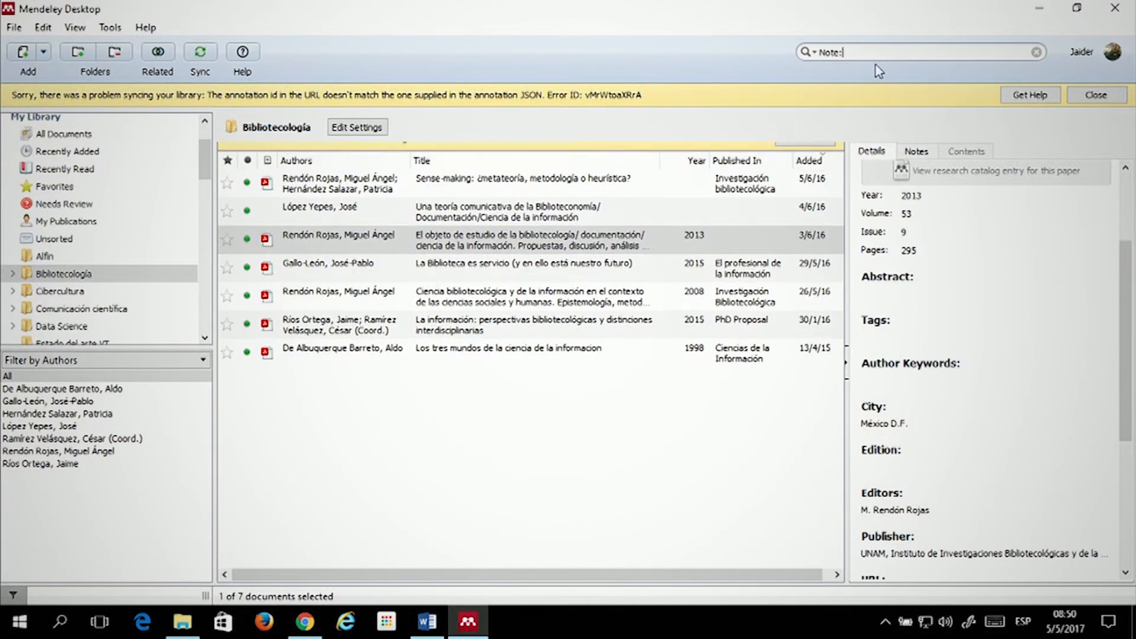
{"action": "type", "text": "arc"}
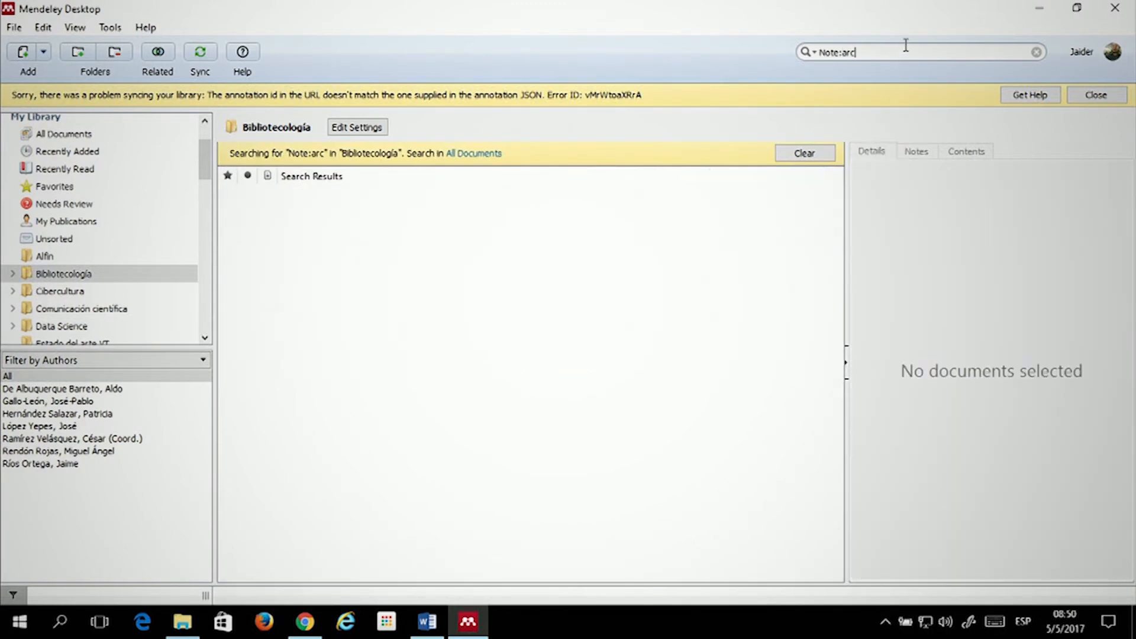
{"action": "type", "text": "hivistica"}
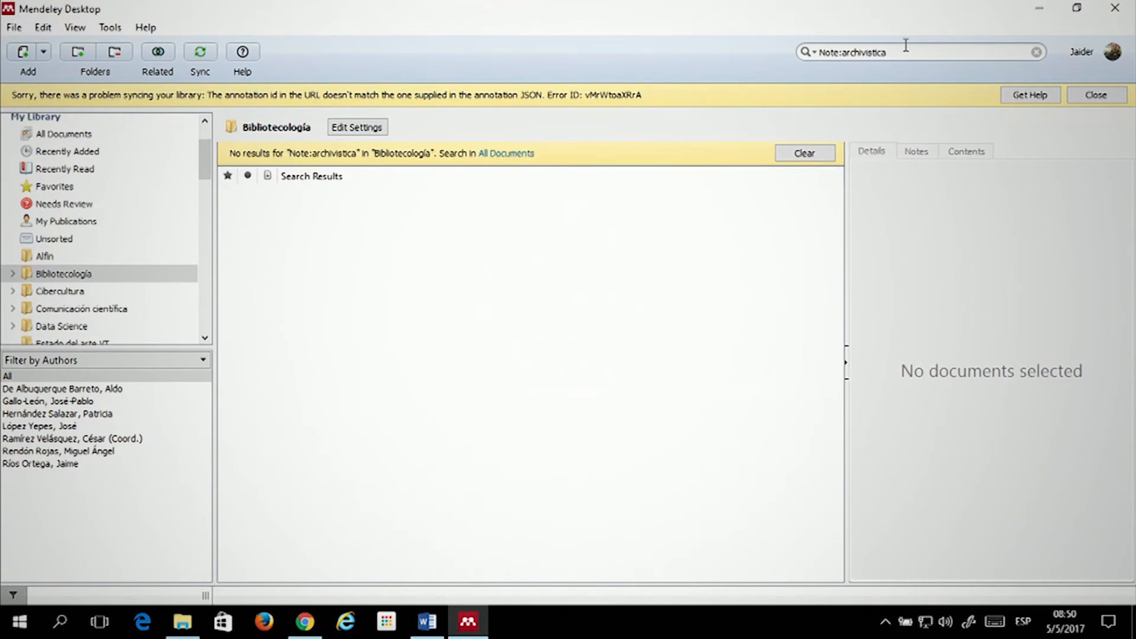
Switch to the Estado del arte folder and clear the notes search
{"action": "scroll", "coordinate": [59, 248], "scroll_direction": "down", "scroll_amount": 2}
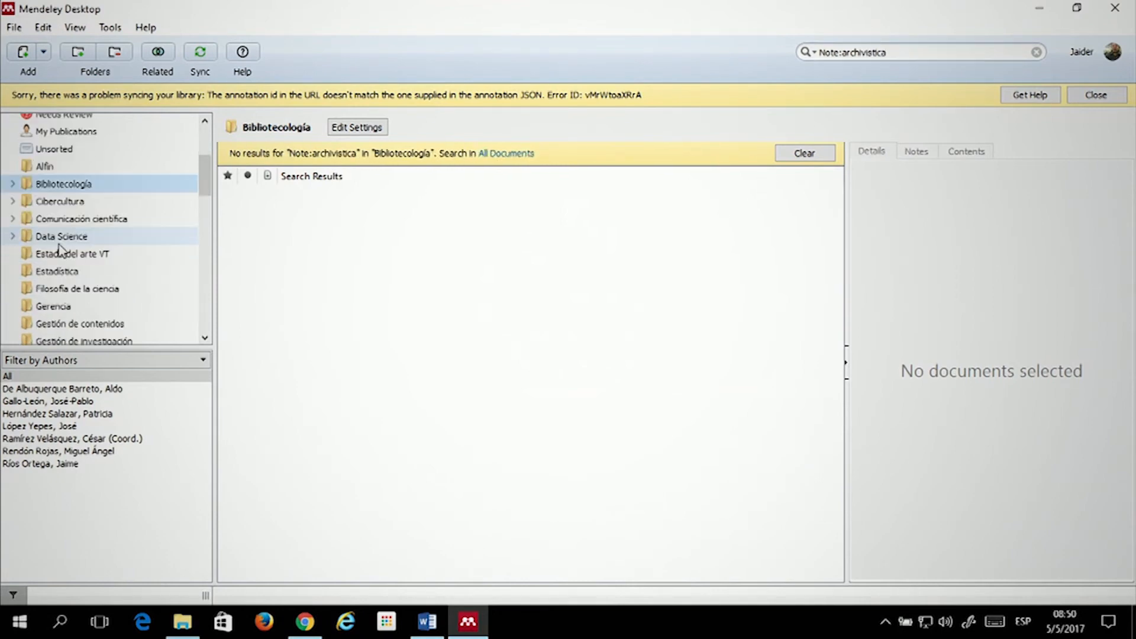
{"action": "scroll", "coordinate": [59, 249], "scroll_direction": "down", "scroll_amount": 8}
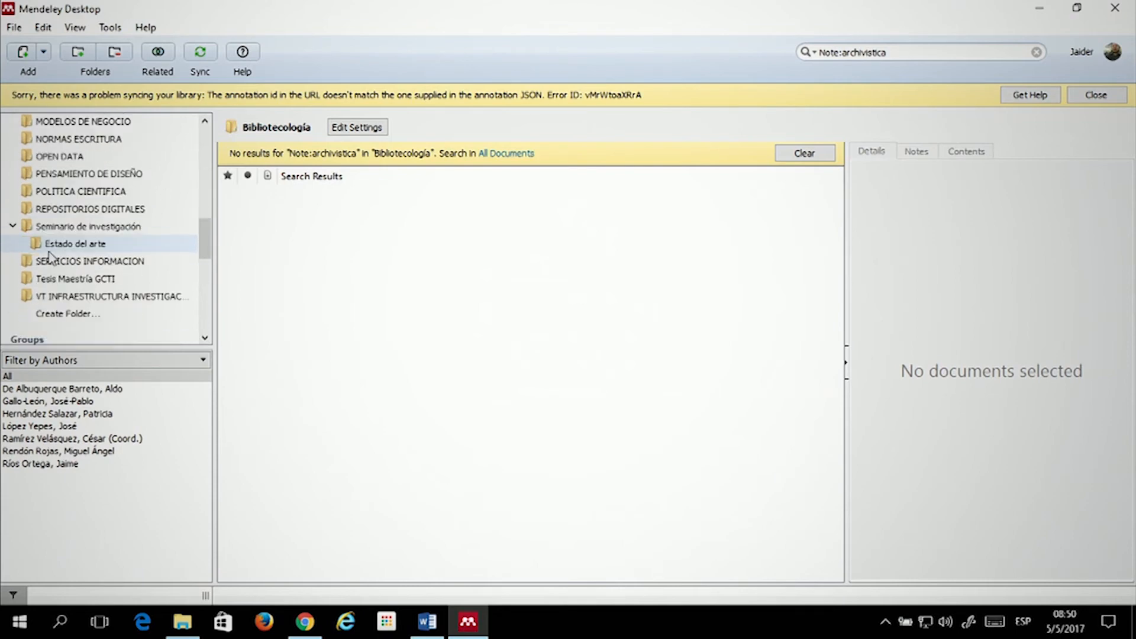
{"action": "left_click", "coordinate": [50, 251]}
{"action": "left_click", "coordinate": [946, 52]}
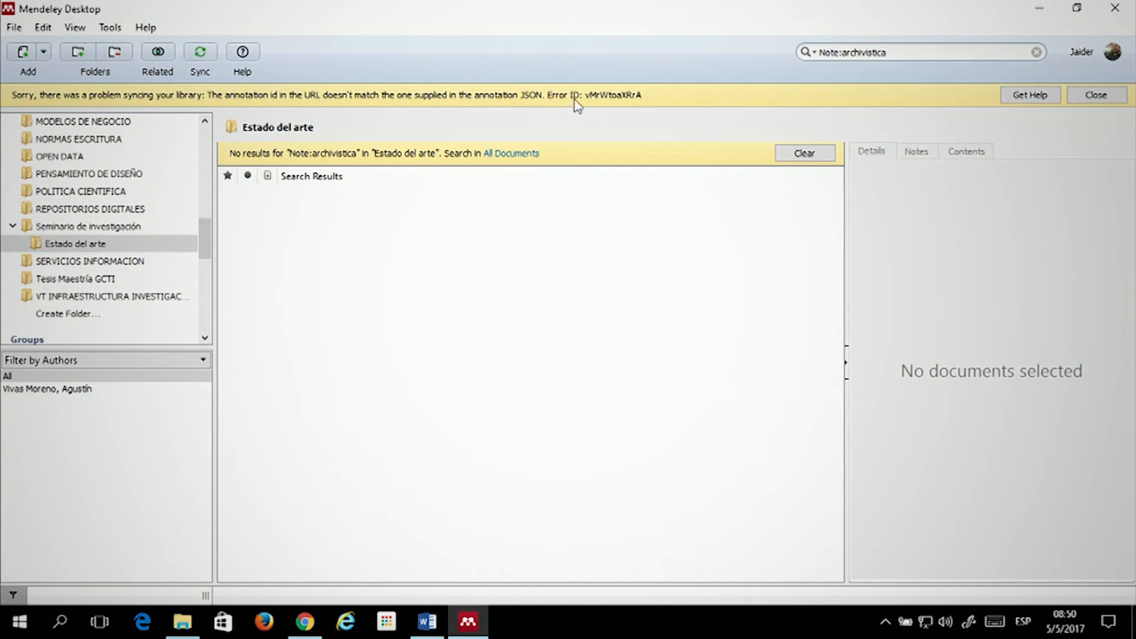
{"action": "left_click", "coordinate": [804, 152]}
Search for 'archivist', then delete the search term to show the whole folder
{"action": "left_click", "coordinate": [861, 57]}
{"action": "type", "text": "arc"}
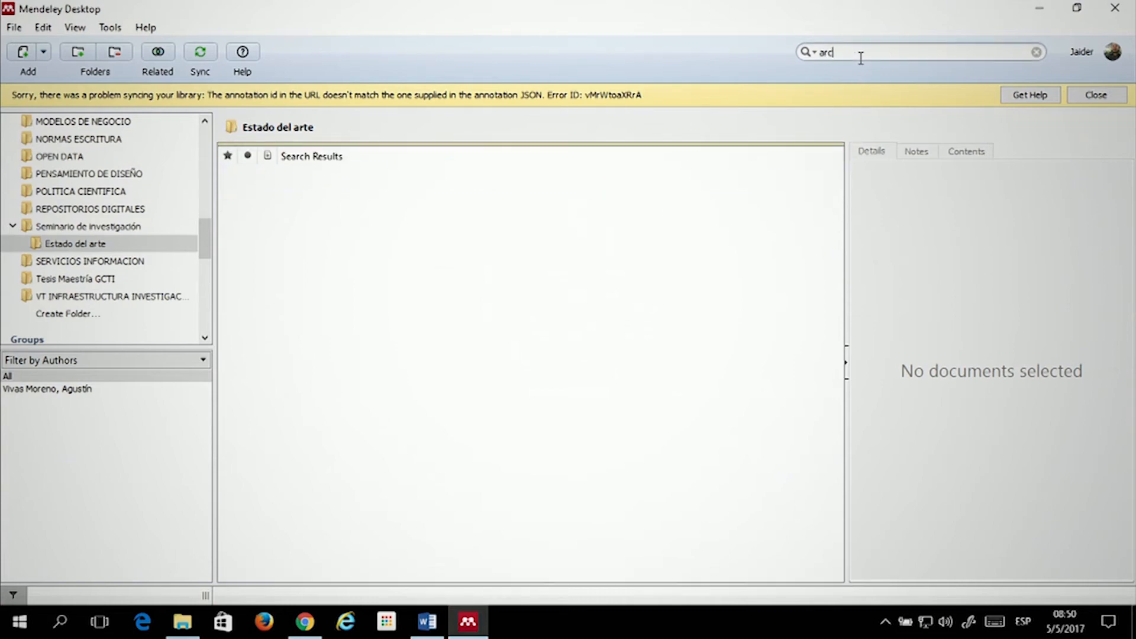
{"action": "type", "text": "hivist"}
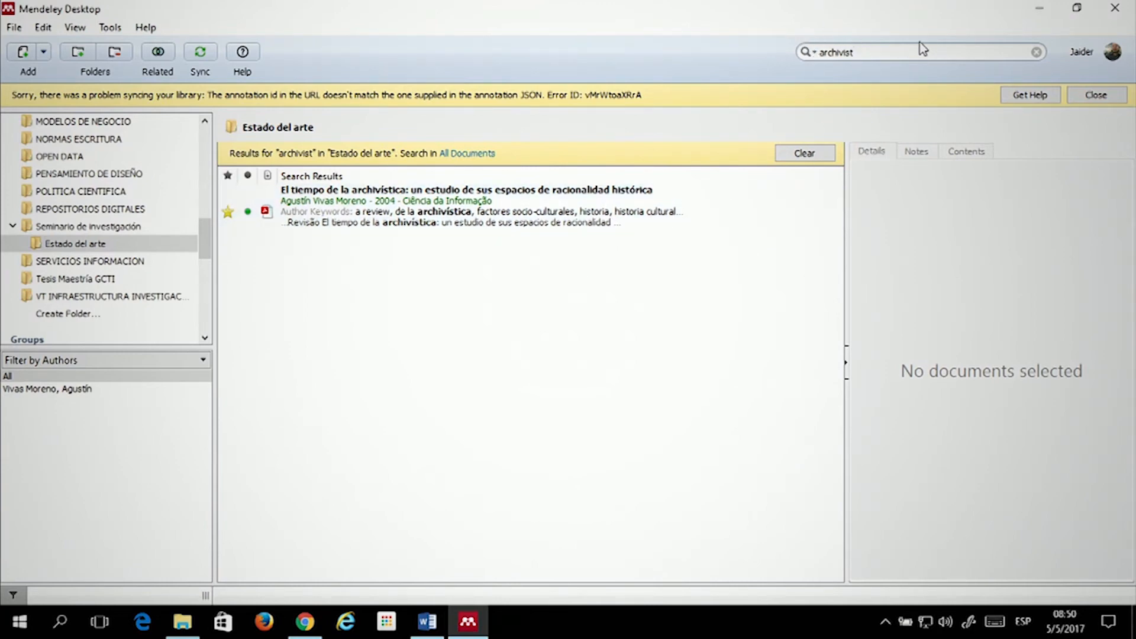
{"action": "left_click_drag", "start_coordinate": [893, 52], "coordinate": [775, 52]}
{"action": "key", "text": "BackSpace"}
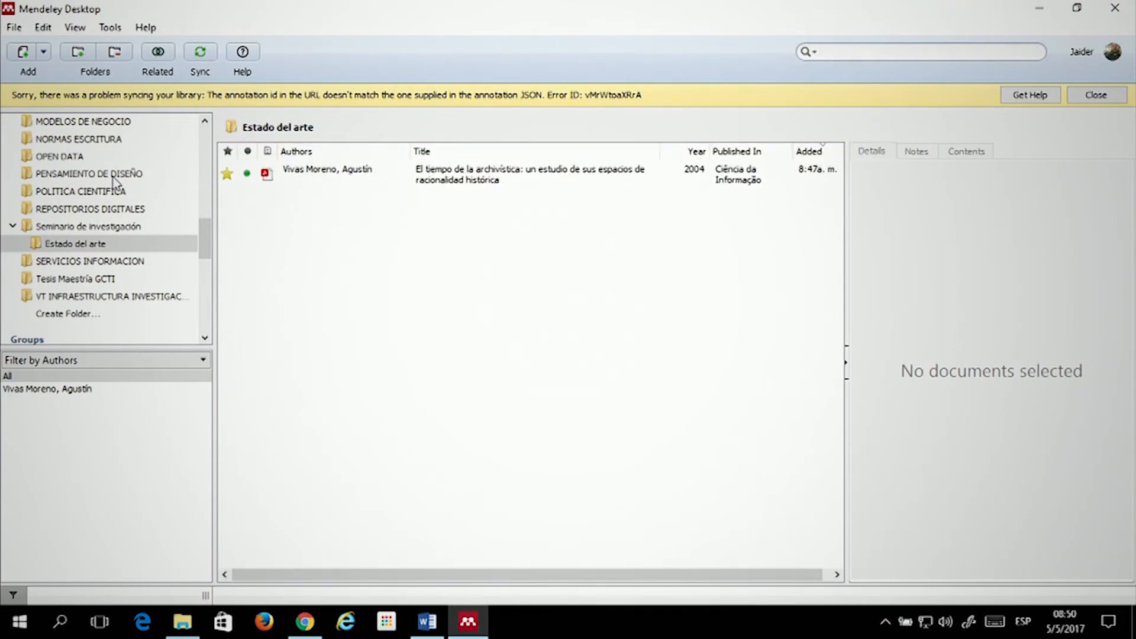
Browse the OPEN DATA, NORMAS ESCRITURA and PENSAMIENTO DE DISEÑO folders, ending on MODELOS DE NEGOCIO with the View menu open
{"action": "scroll", "coordinate": [74, 162], "scroll_direction": "up", "scroll_amount": 1}
{"action": "left_click", "coordinate": [74, 168]}
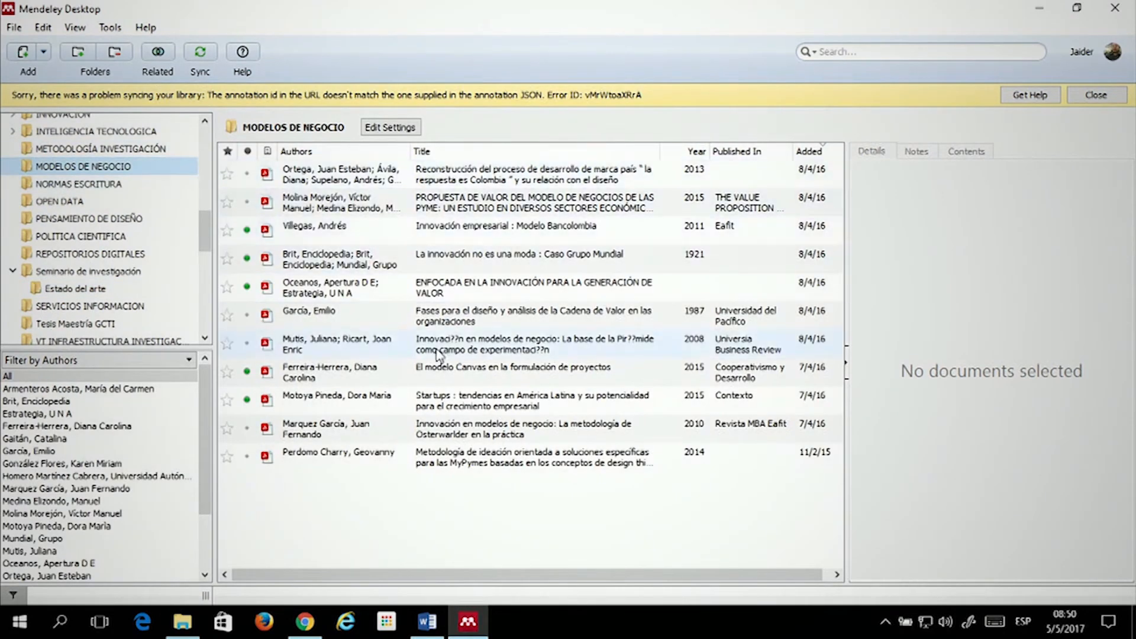
{"action": "left_click", "coordinate": [59, 202]}
{"action": "left_click", "coordinate": [65, 184]}
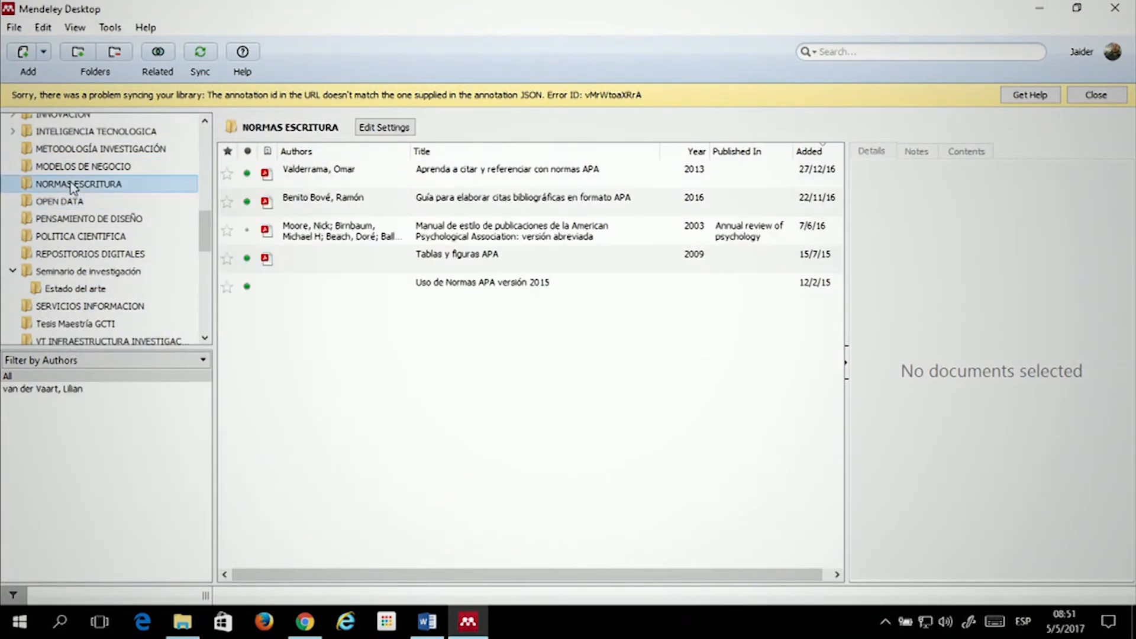
{"action": "left_click", "coordinate": [65, 219]}
{"action": "left_click", "coordinate": [89, 166]}
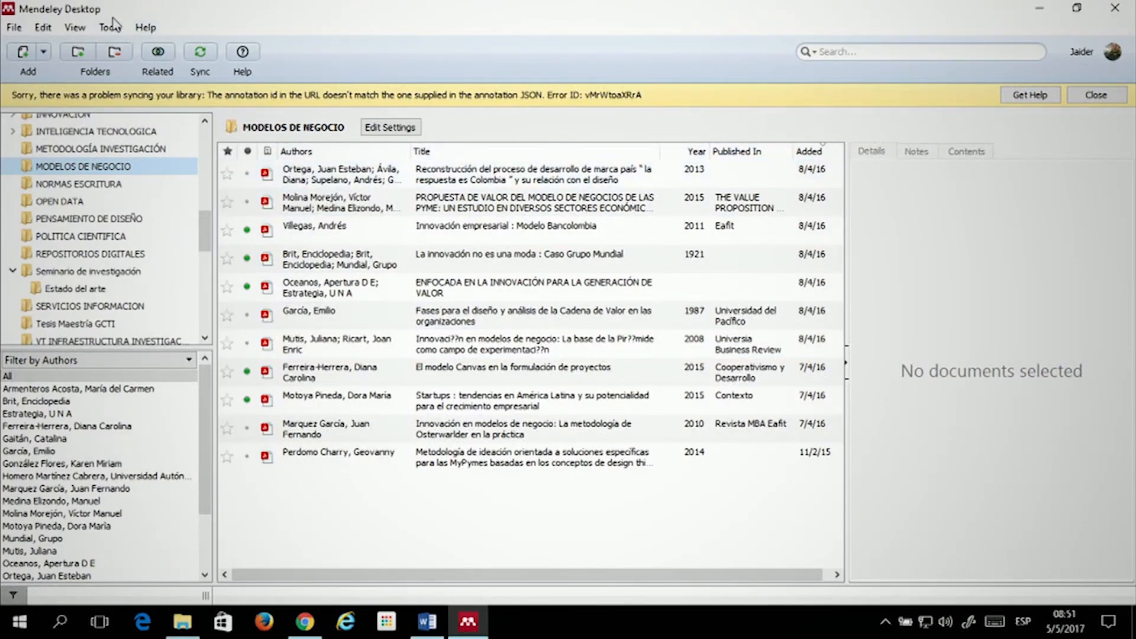
{"action": "left_click", "coordinate": [82, 31]}
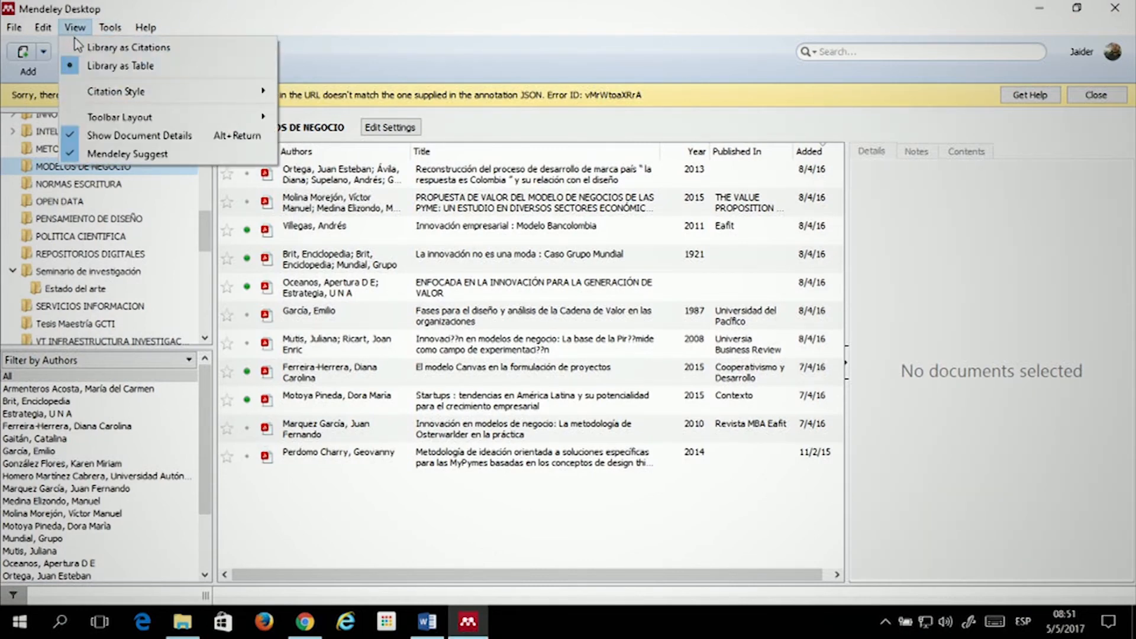
Show the library as APA 6th edition citations and inspect the Ortega 2013 and Molina Morejón references
{"action": "left_click", "coordinate": [140, 51]}
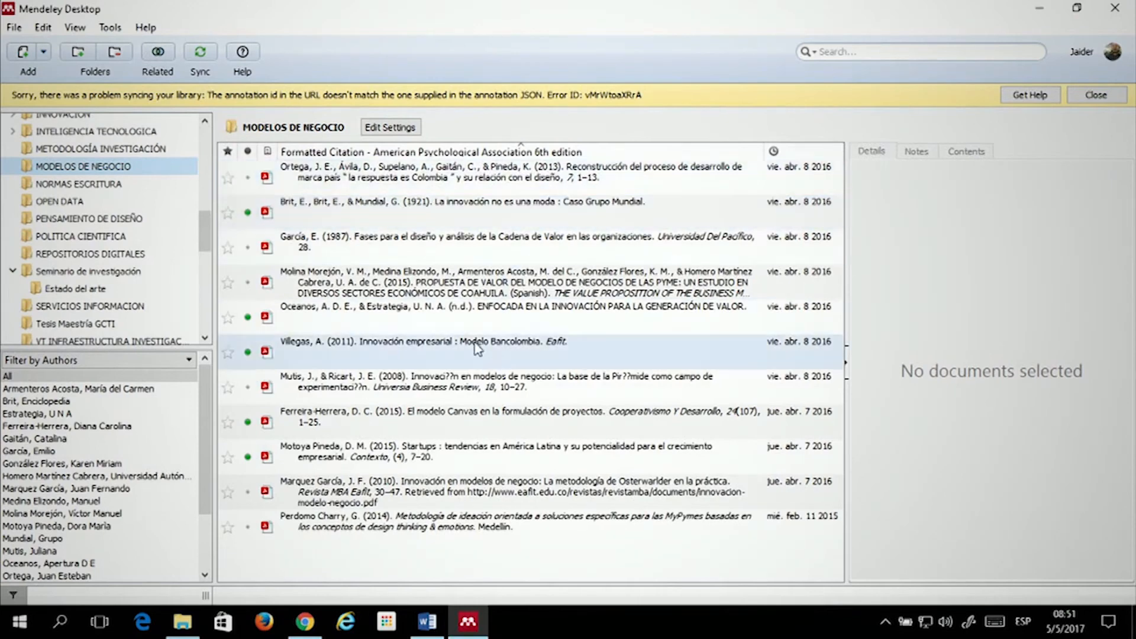
{"action": "left_click", "coordinate": [450, 185]}
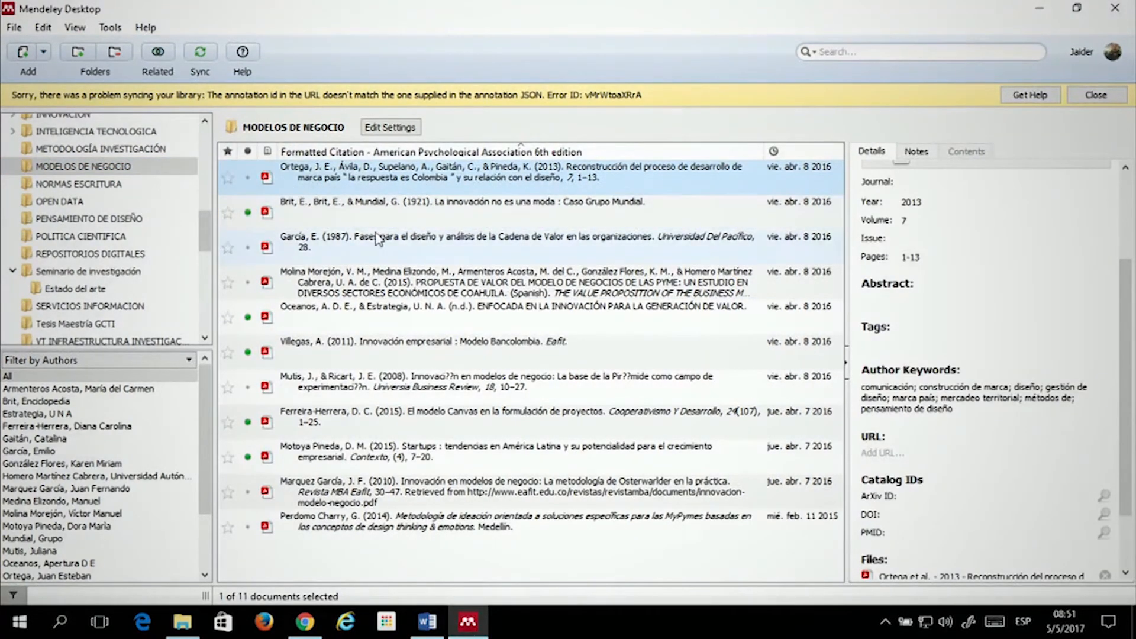
{"action": "left_click", "coordinate": [487, 289]}
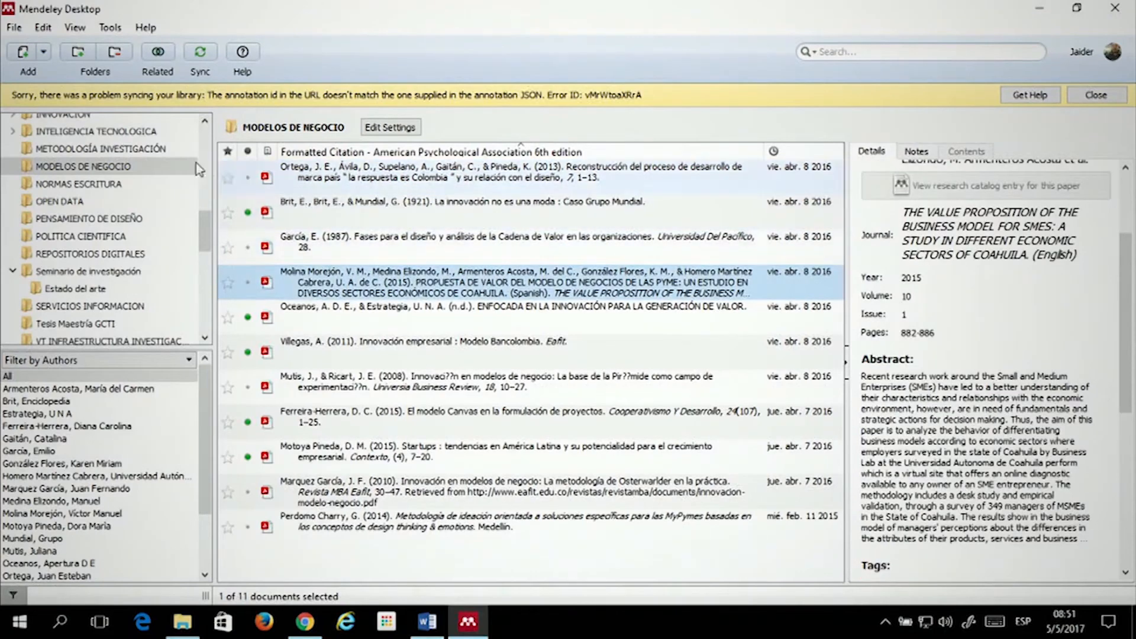
Open the INTELIGENCIA TECNOLOGICA folder, then move on to the Estadística folder
{"action": "left_click", "coordinate": [126, 135]}
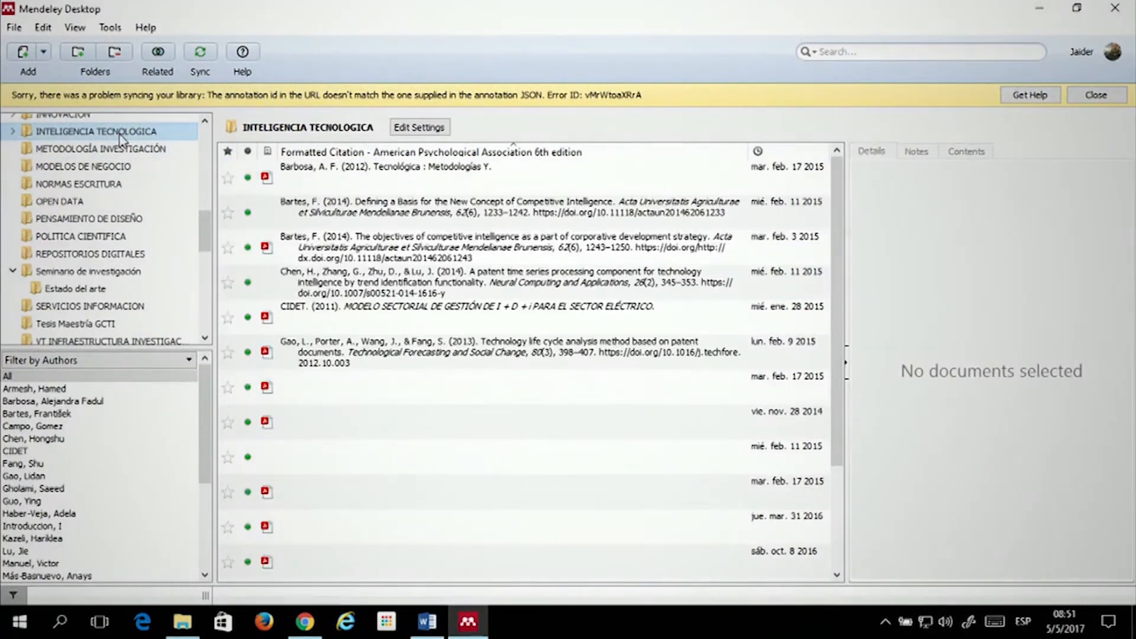
{"action": "scroll", "coordinate": [127, 145], "scroll_direction": "up", "scroll_amount": 3}
{"action": "scroll", "coordinate": [128, 148], "scroll_direction": "up", "scroll_amount": 2}
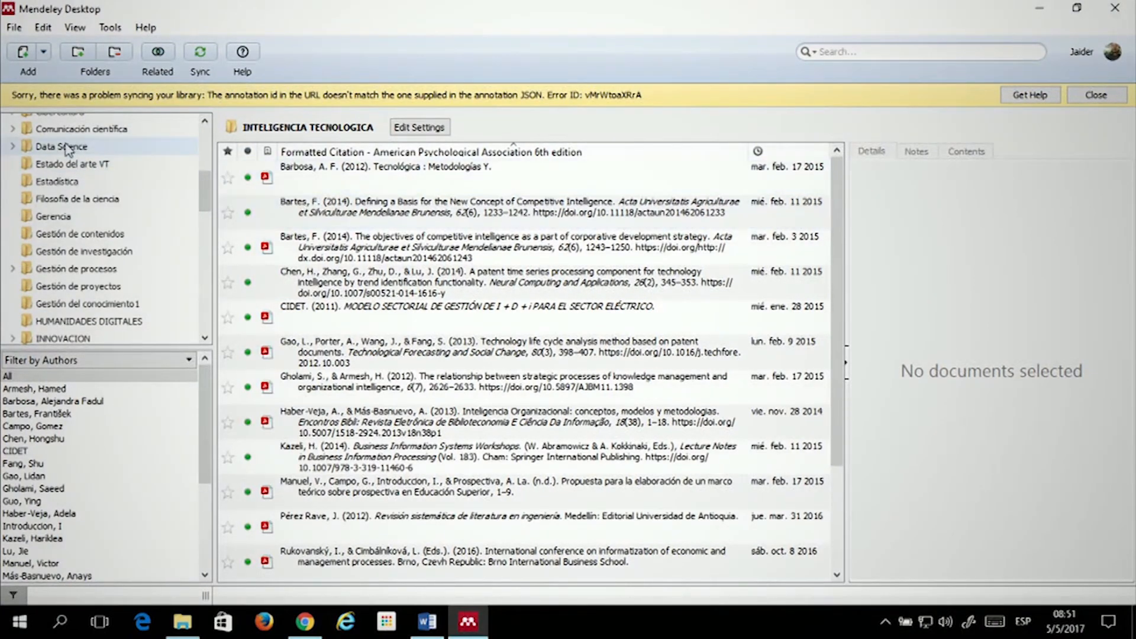
{"action": "left_click", "coordinate": [59, 181]}
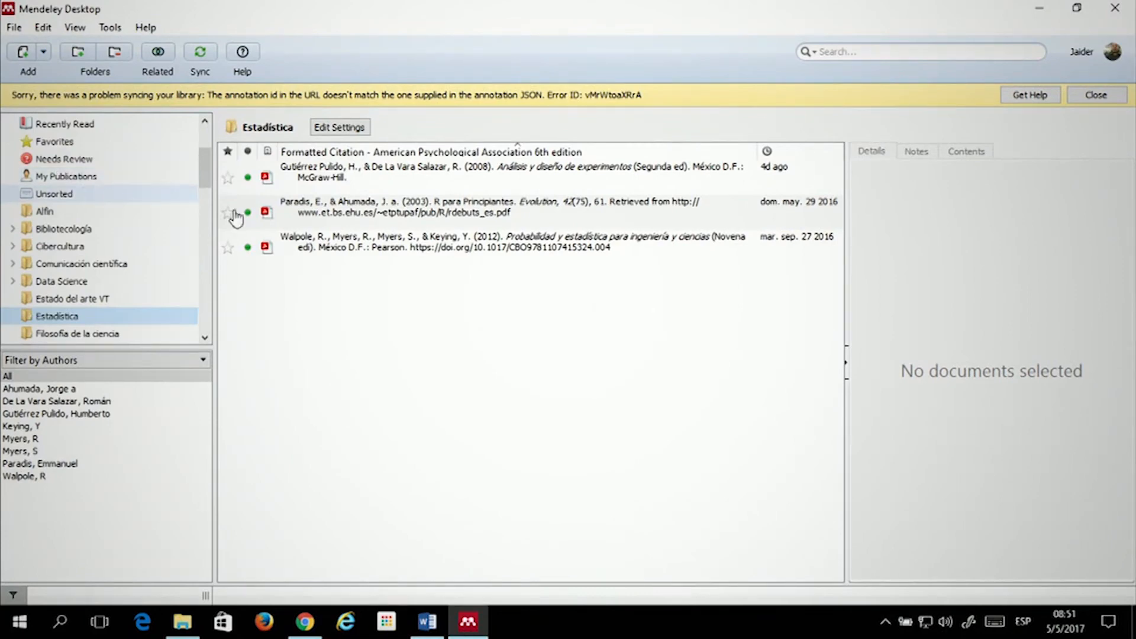
Inspect the details of the 'R para Principiantes' article, then the Walpole statistics book
{"action": "left_click", "coordinate": [430, 215]}
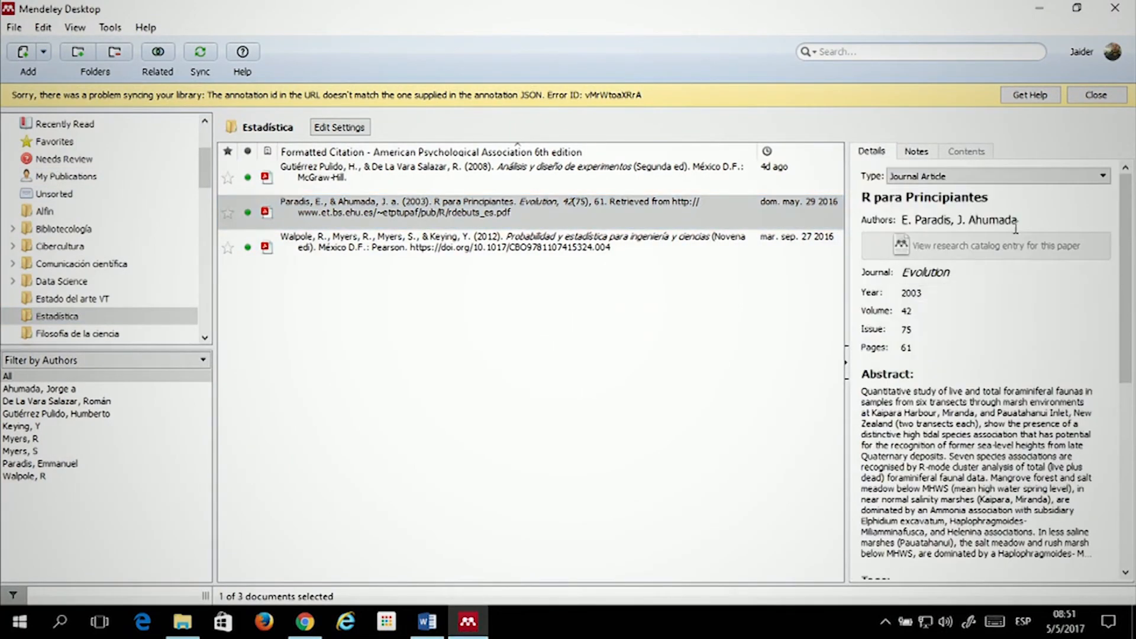
{"action": "scroll", "coordinate": [932, 266], "scroll_direction": "down", "scroll_amount": 3}
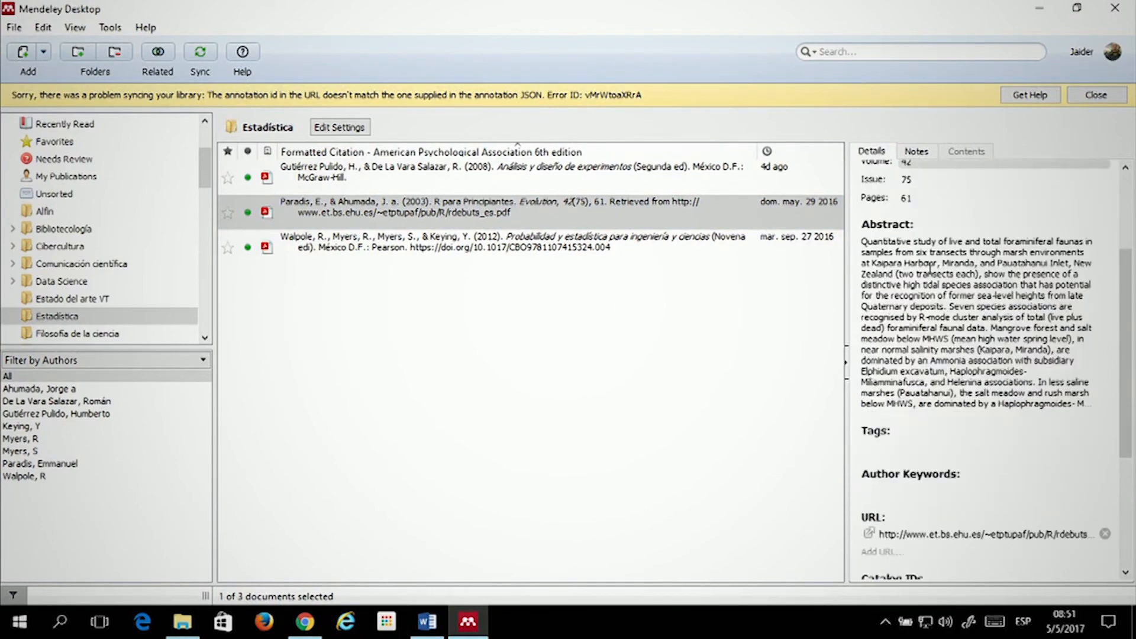
{"action": "scroll", "coordinate": [937, 273], "scroll_direction": "down", "scroll_amount": 1}
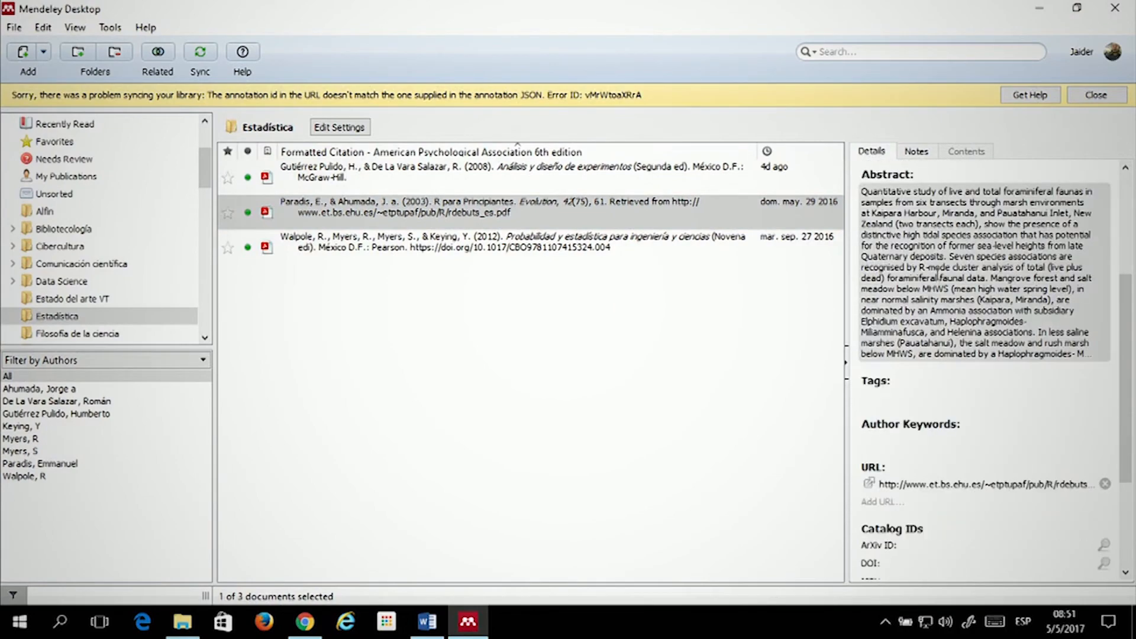
{"action": "scroll", "coordinate": [938, 273], "scroll_direction": "down", "scroll_amount": 3}
{"action": "scroll", "coordinate": [928, 235], "scroll_direction": "up", "scroll_amount": 5}
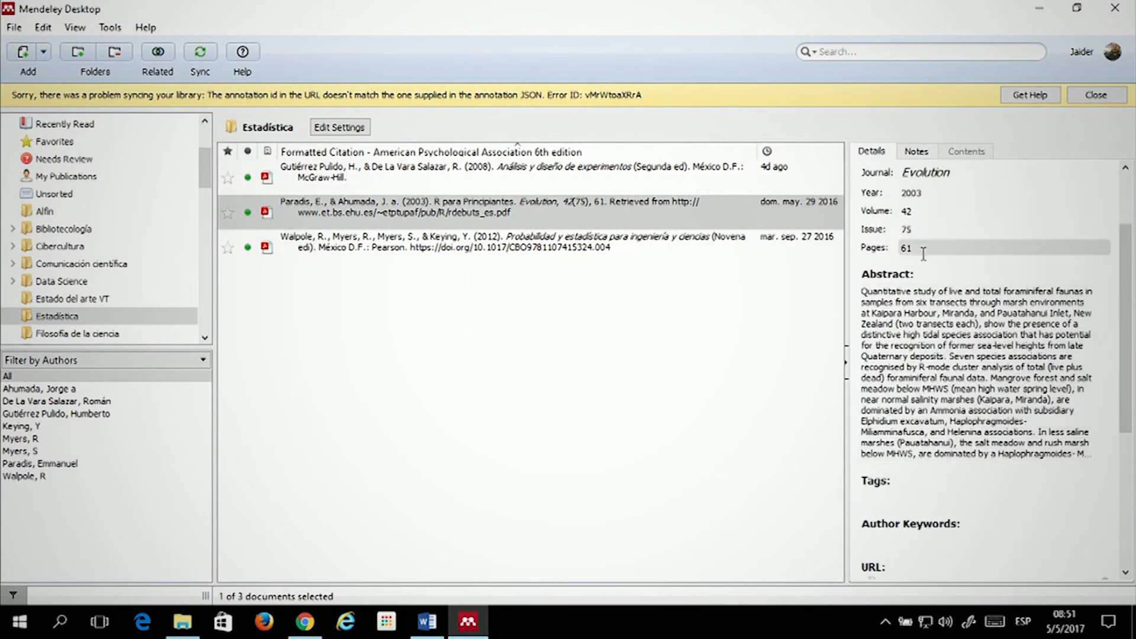
{"action": "scroll", "coordinate": [923, 252], "scroll_direction": "up", "scroll_amount": 2}
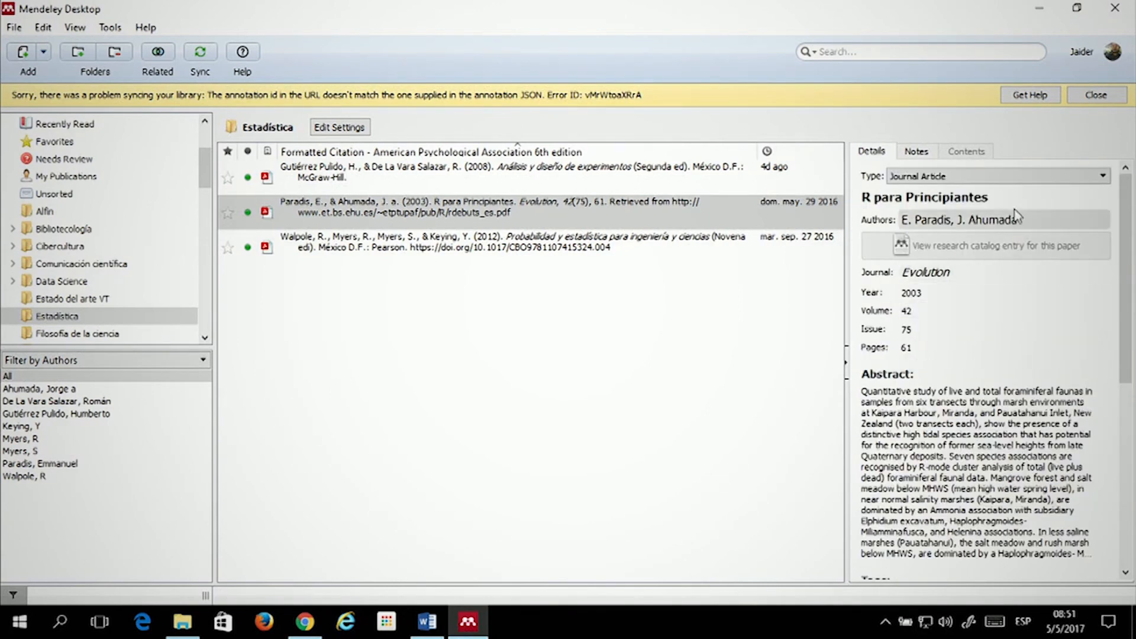
{"action": "left_click", "coordinate": [999, 200]}
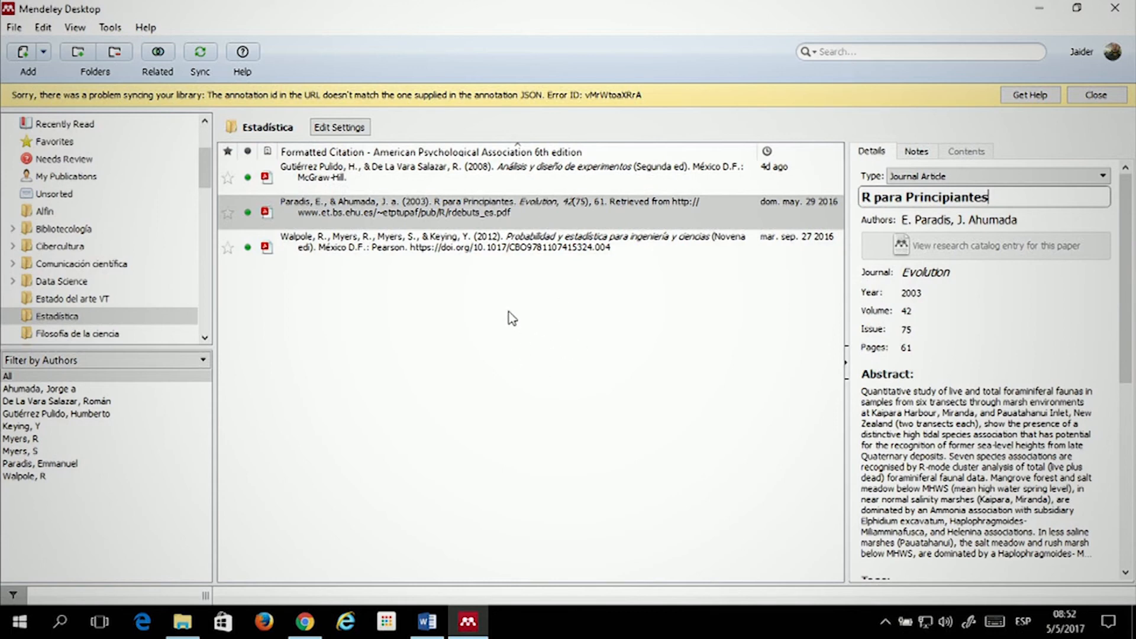
{"action": "left_click", "coordinate": [500, 240]}
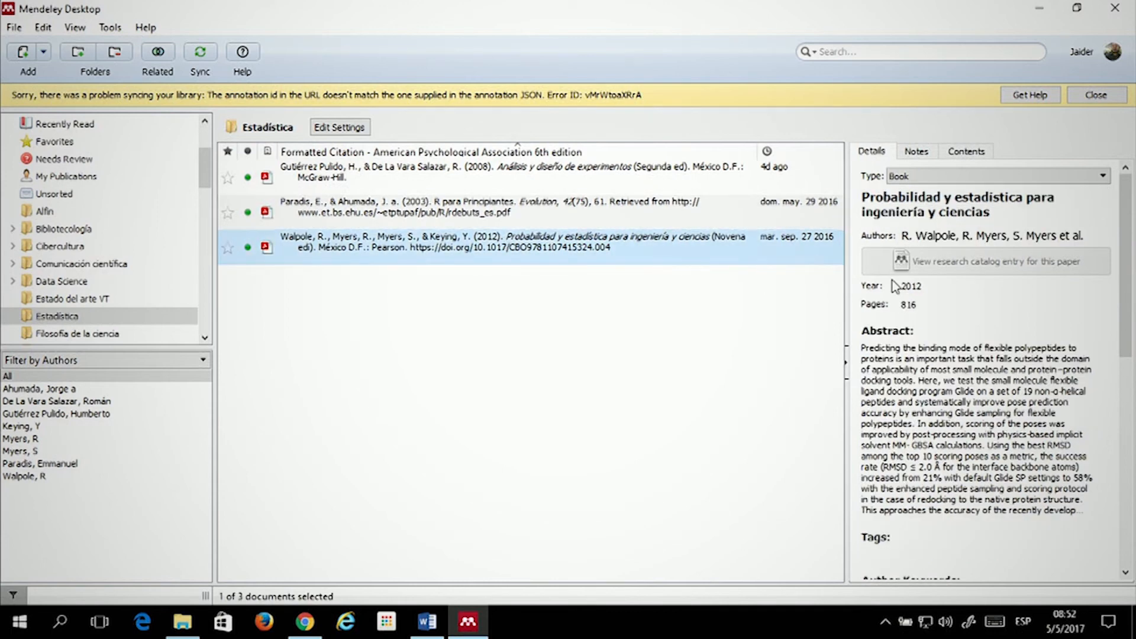
Scroll through the Walpole book's full record in the Details pane
{"action": "scroll", "coordinate": [888, 237], "scroll_direction": "down", "scroll_amount": 1}
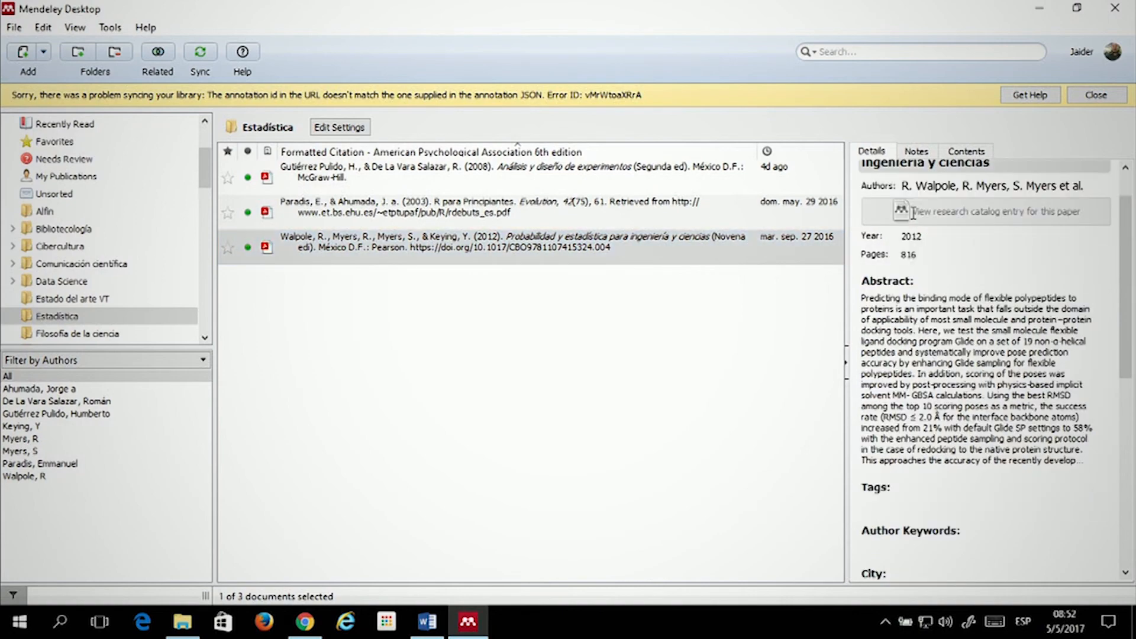
{"action": "scroll", "coordinate": [927, 408], "scroll_direction": "down", "scroll_amount": 7}
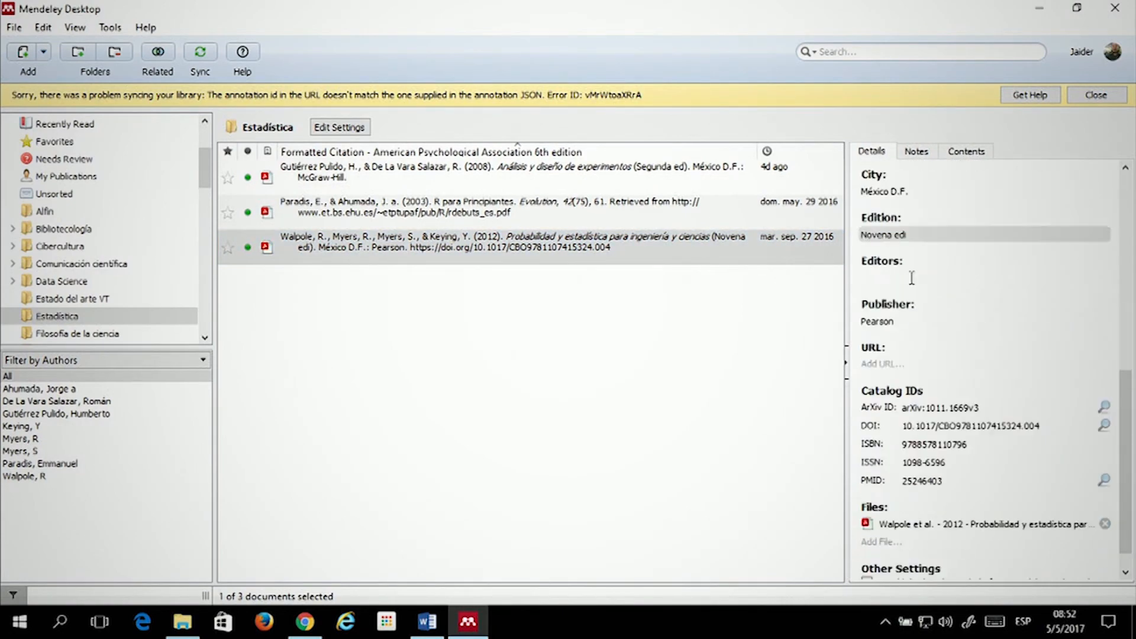
{"action": "scroll", "coordinate": [988, 320], "scroll_direction": "up", "scroll_amount": 8}
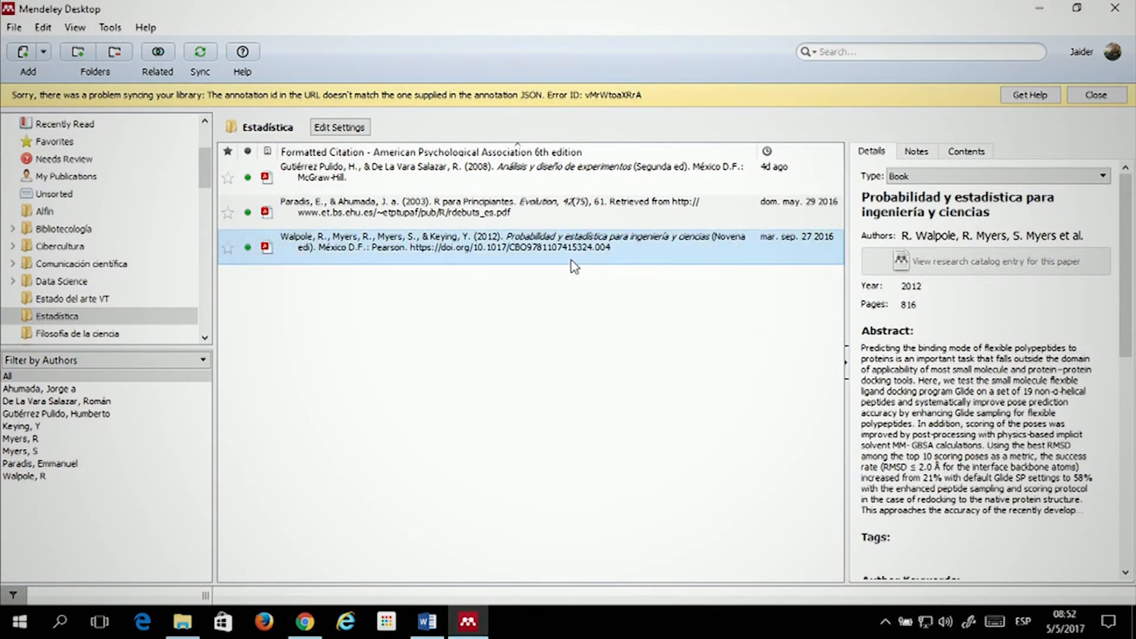
Inspect the details of the R para Principiantes article and Gutiérrez Pulido's Análisis y diseño de experimentos book
{"action": "left_click", "coordinate": [523, 220]}
{"action": "left_click", "coordinate": [487, 189]}
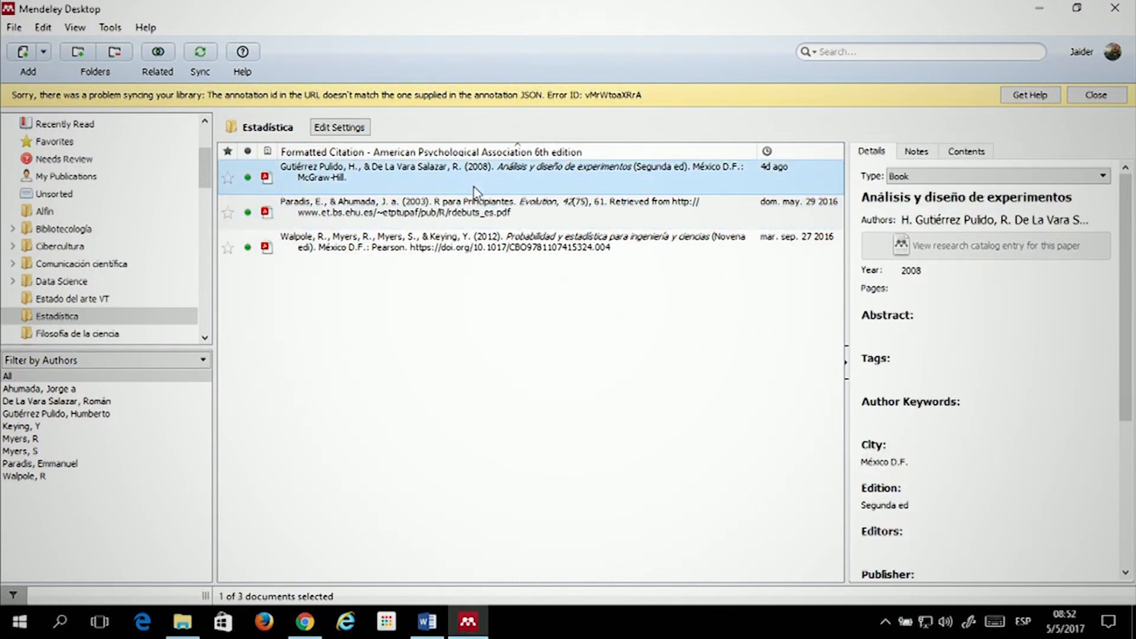
{"action": "left_click", "coordinate": [475, 201], "text": "shift"}
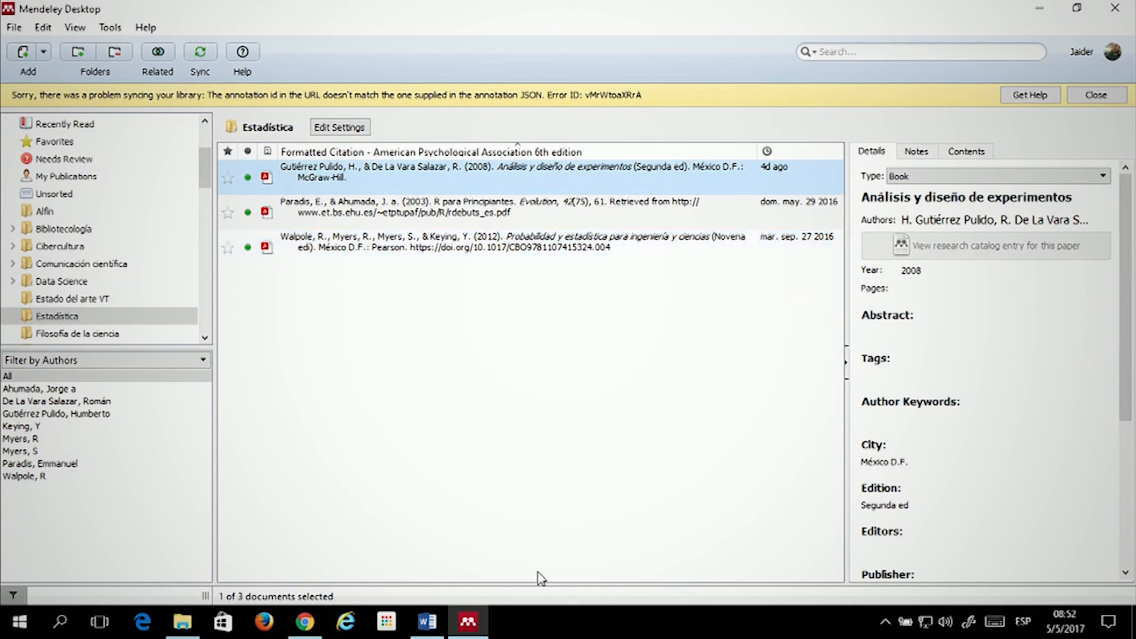
{"action": "mouse_move", "coordinate": [433, 629]}
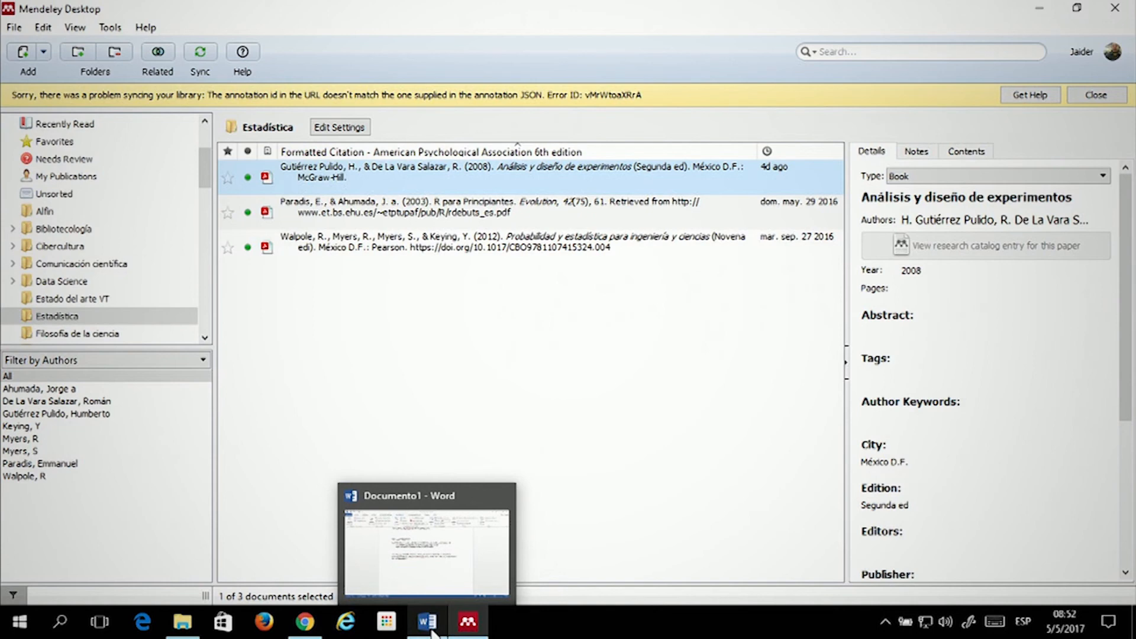
{"action": "left_click", "coordinate": [513, 352]}
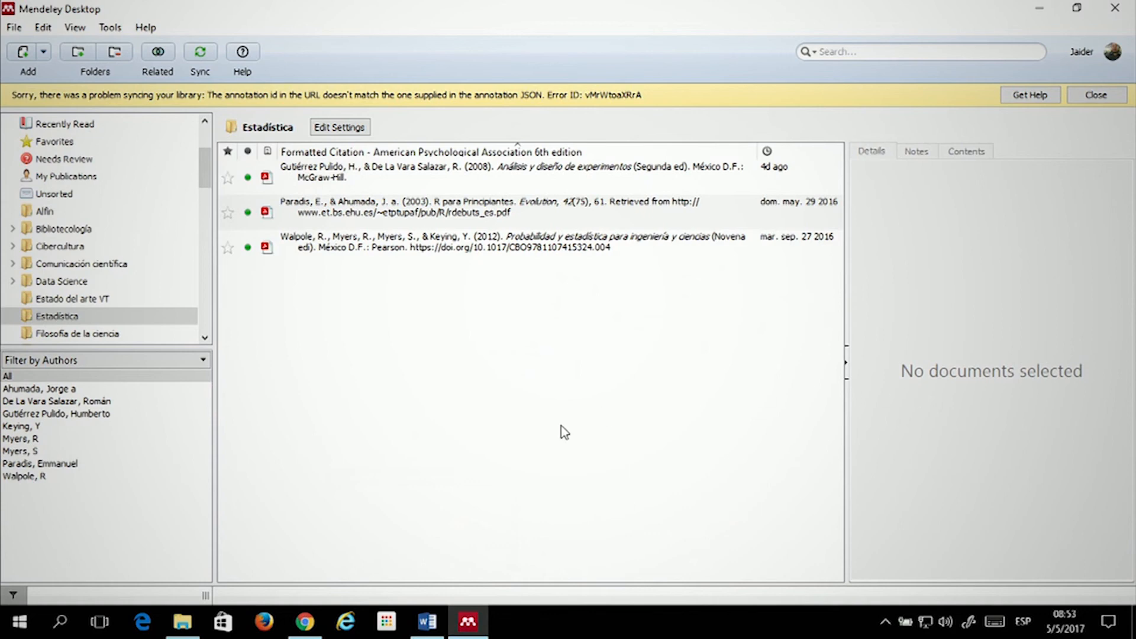
{"action": "left_click", "coordinate": [424, 242]}
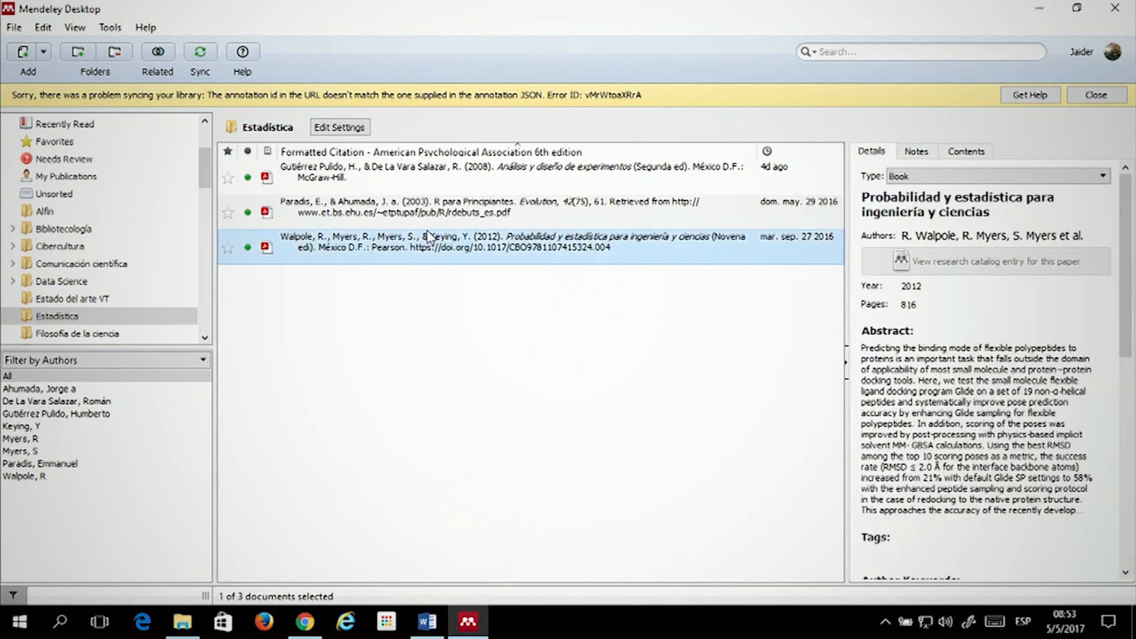
{"action": "left_click", "coordinate": [430, 214]}
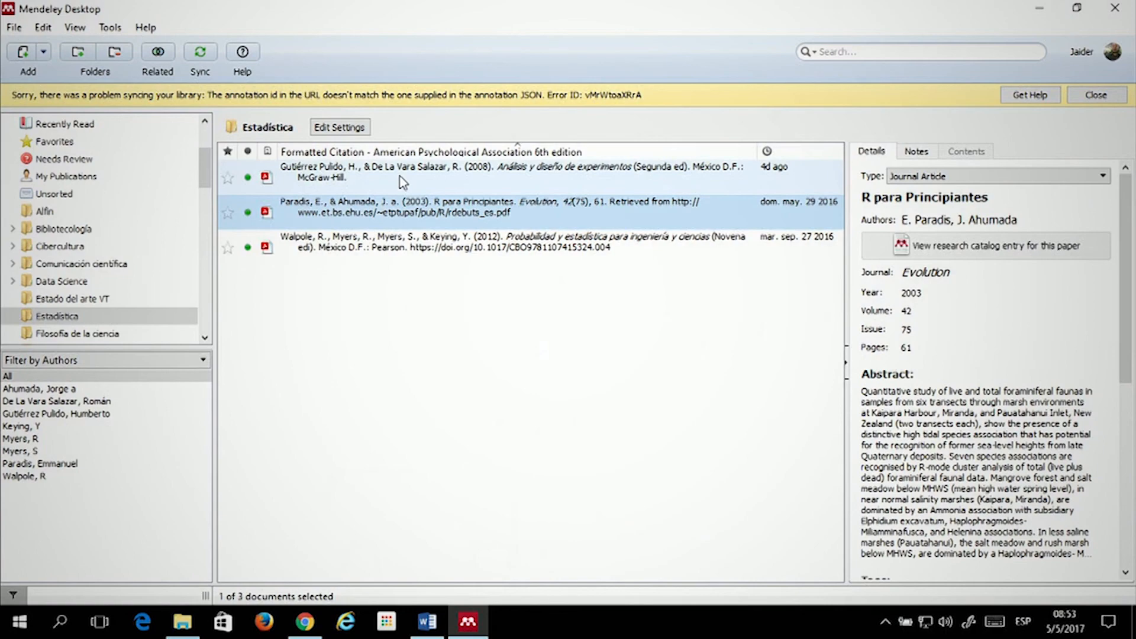
{"action": "left_click", "coordinate": [400, 179]}
{"action": "left_click", "coordinate": [393, 211]}
{"action": "left_click", "coordinate": [423, 245]}
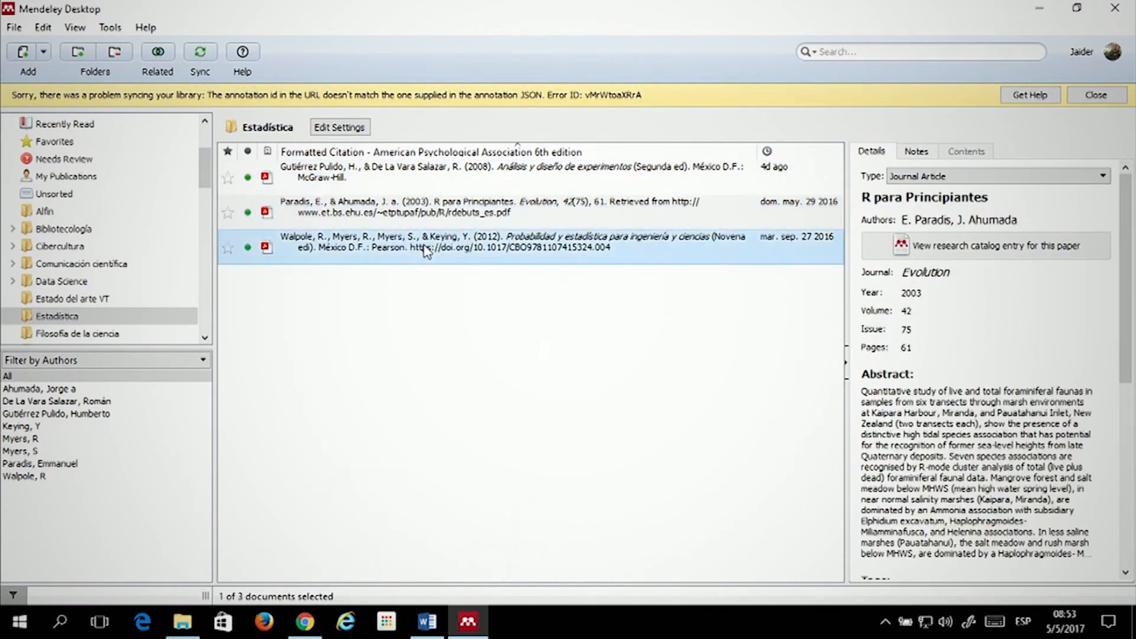
{"action": "left_click", "coordinate": [485, 178]}
{"action": "left_click", "coordinate": [538, 210]}
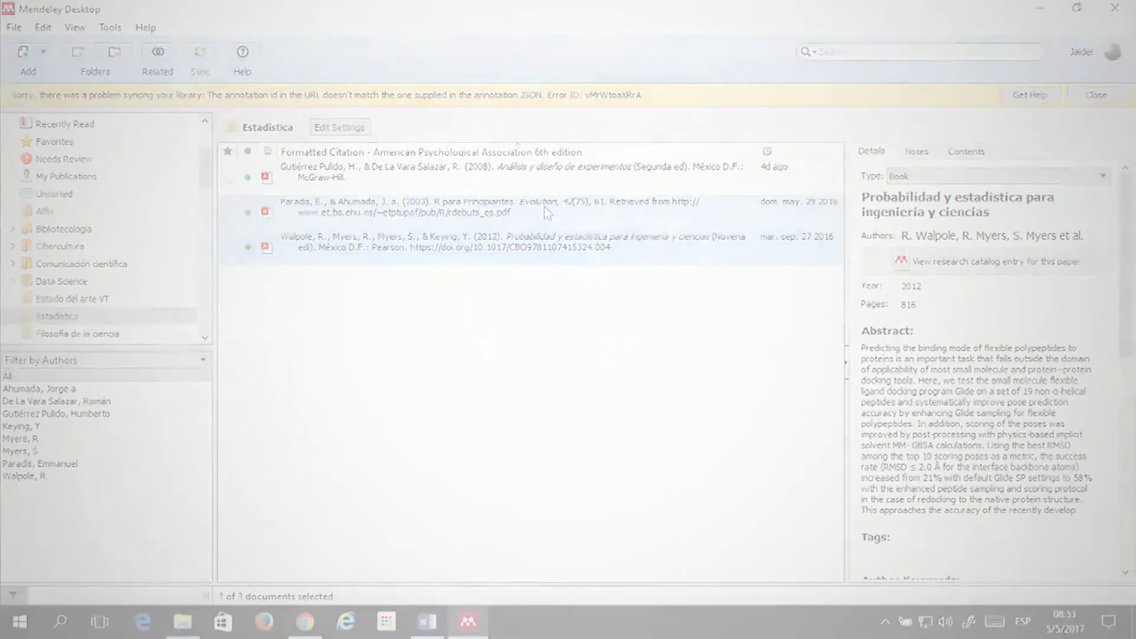